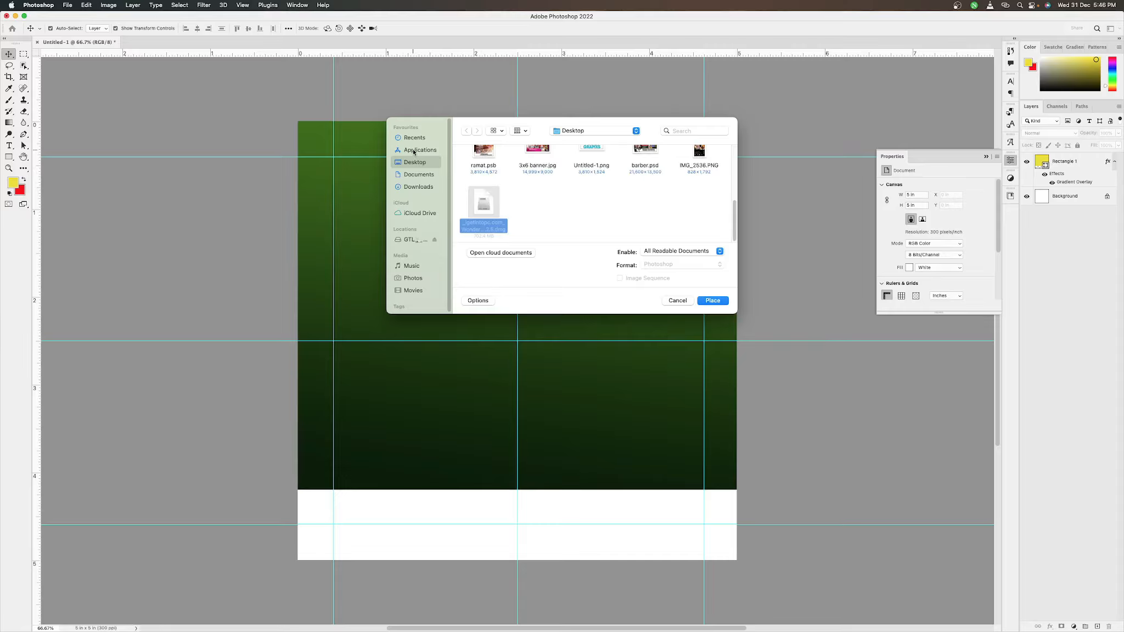
Place Untitled-1.png from the shop folder on the Desktop into the document.
{"action": "left_click", "coordinate": [414, 149]}
{"action": "left_click", "coordinate": [416, 162]}
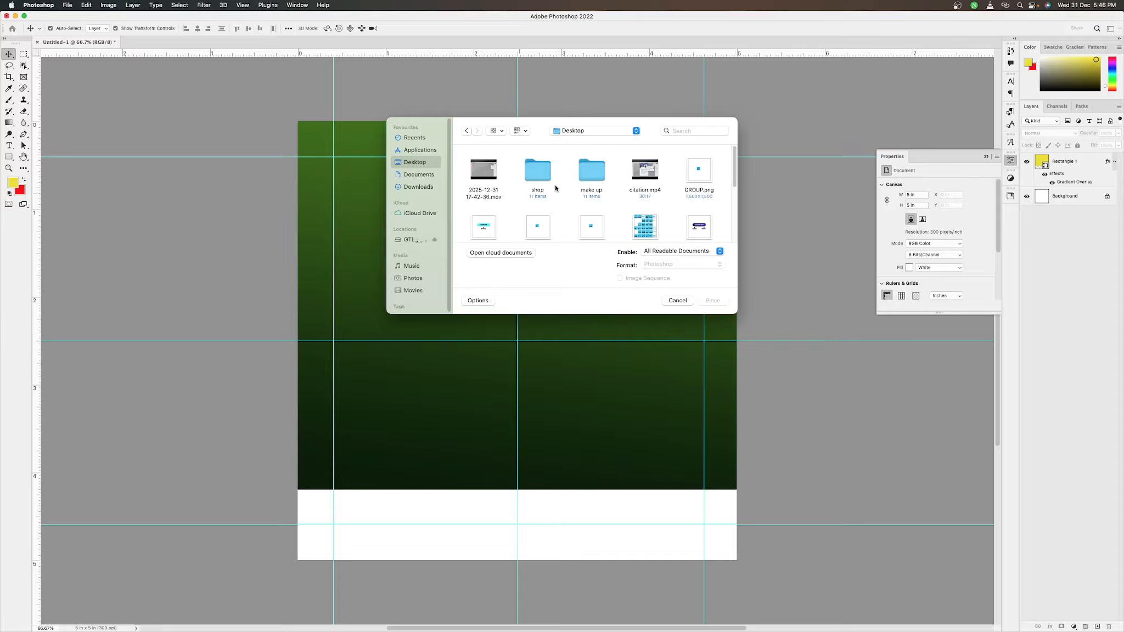
{"action": "double_click", "coordinate": [541, 174]}
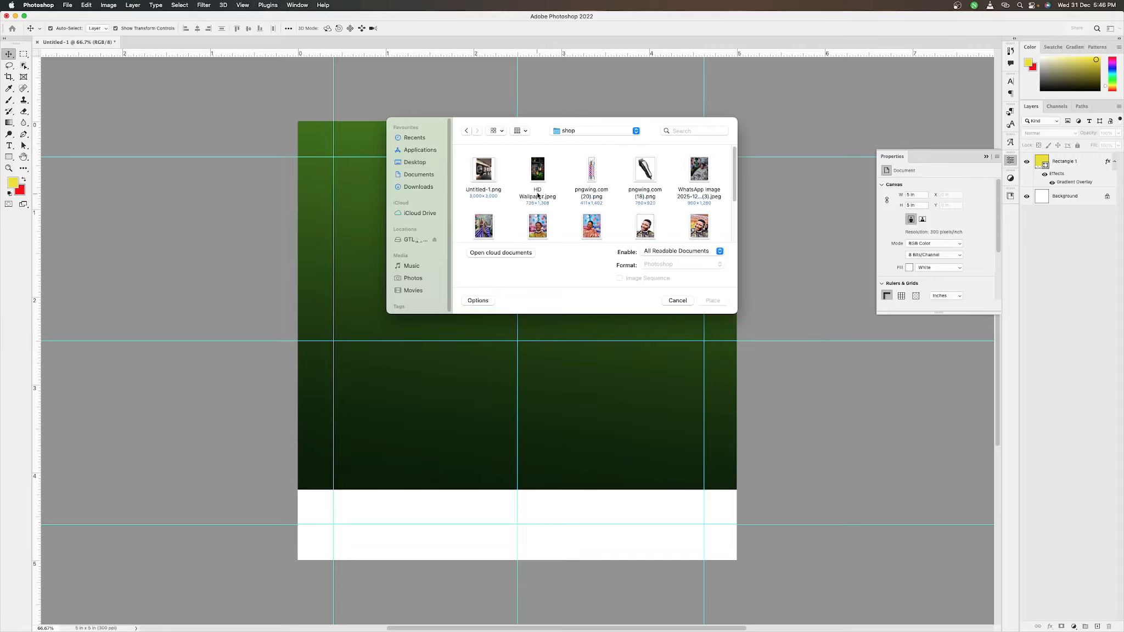
{"action": "left_click", "coordinate": [493, 173]}
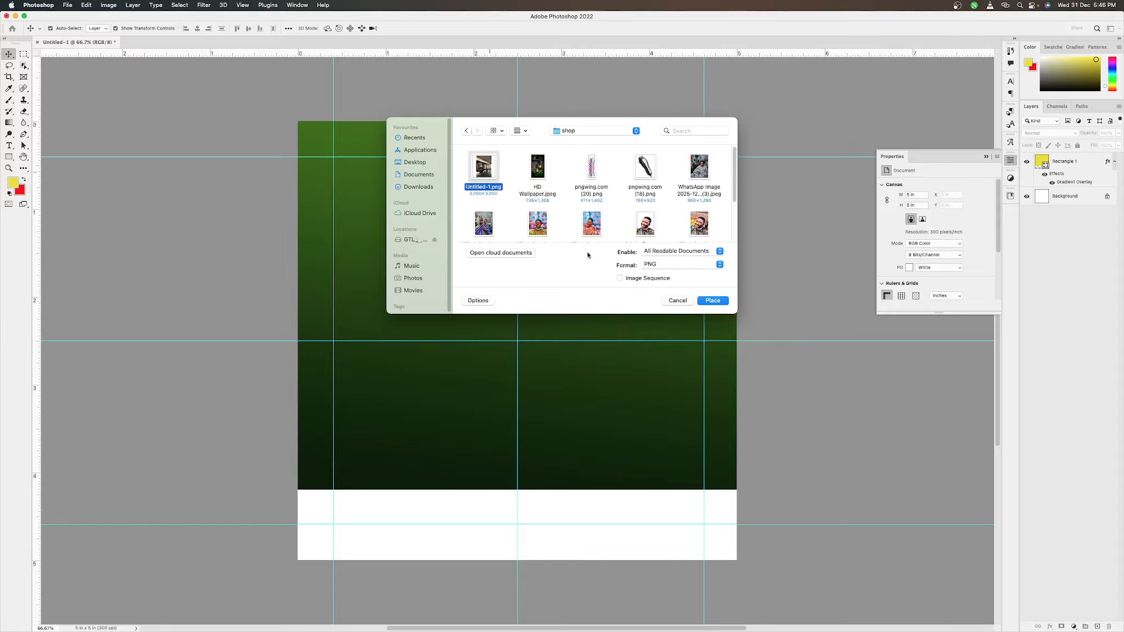
{"action": "left_click", "coordinate": [713, 301]}
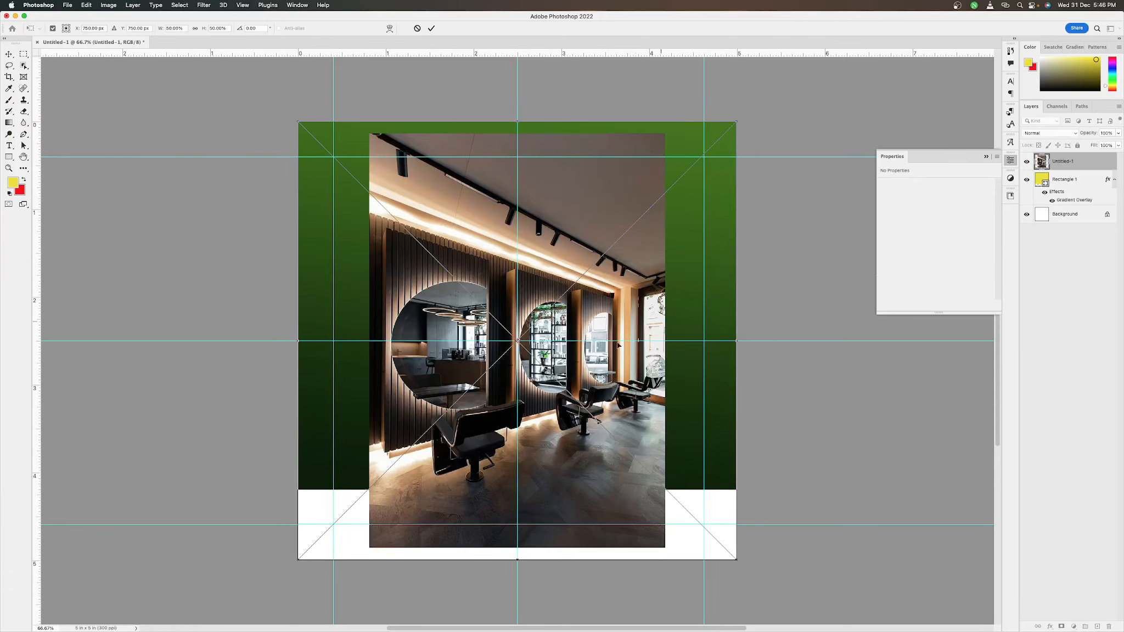
Scale the salon photo to about 3.74 × 5.23 in and align its lower edge with the green rectangle's bottom, covering the rectangle's right side.
{"action": "left_click_drag", "start_coordinate": [585, 404], "coordinate": [632, 367]}
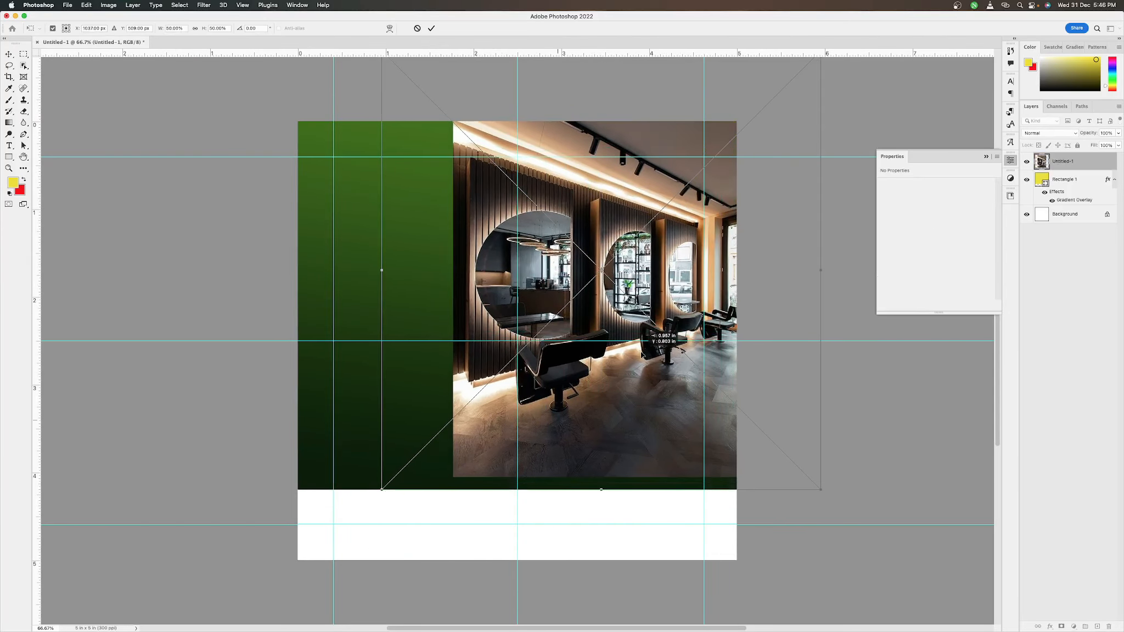
{"action": "left_click_drag", "start_coordinate": [587, 408], "coordinate": [584, 417]}
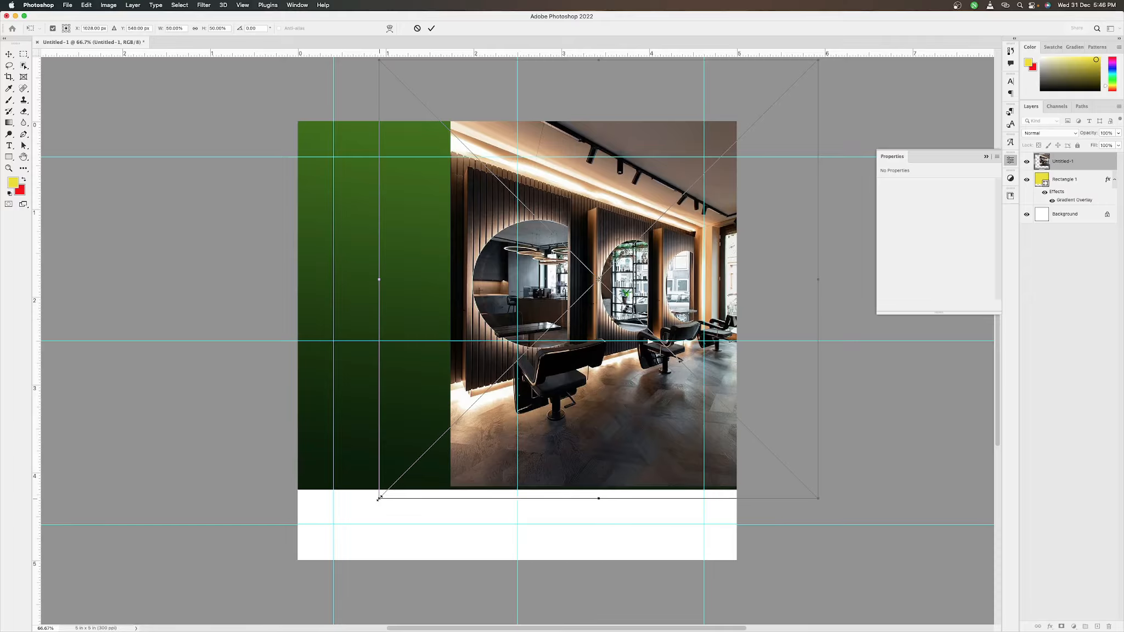
{"action": "left_click_drag", "start_coordinate": [368, 506], "coordinate": [320, 553]}
{"action": "left_click_drag", "start_coordinate": [581, 445], "coordinate": [606, 426]}
{"action": "key", "text": "Return"}
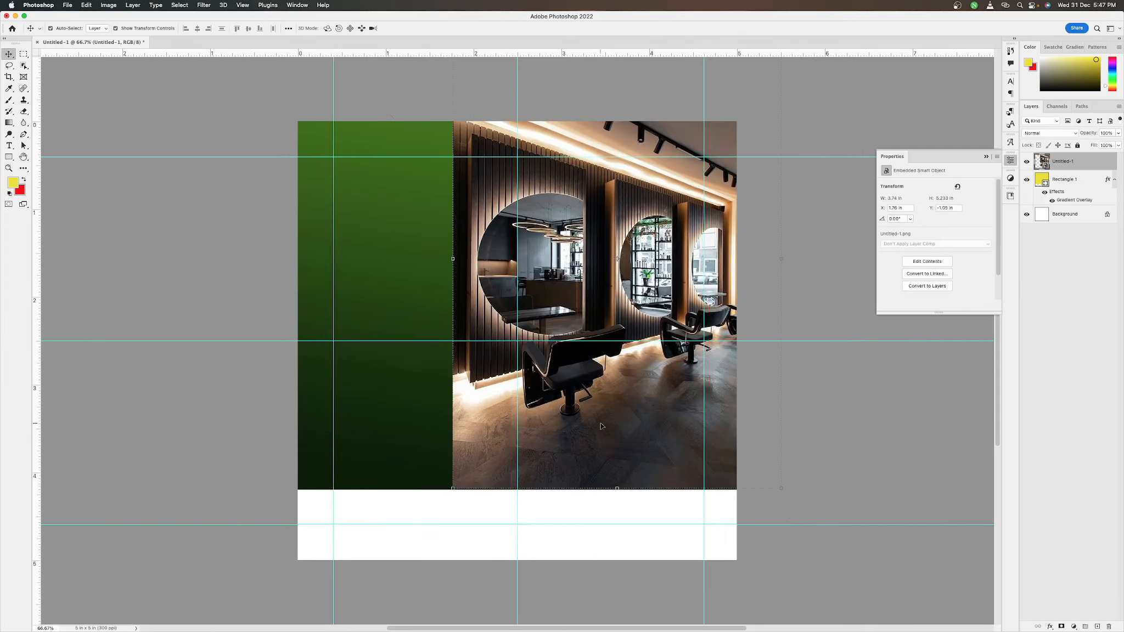
{"action": "left_click", "coordinate": [568, 444]}
{"action": "left_click_drag", "start_coordinate": [567, 446], "coordinate": [568, 448]}
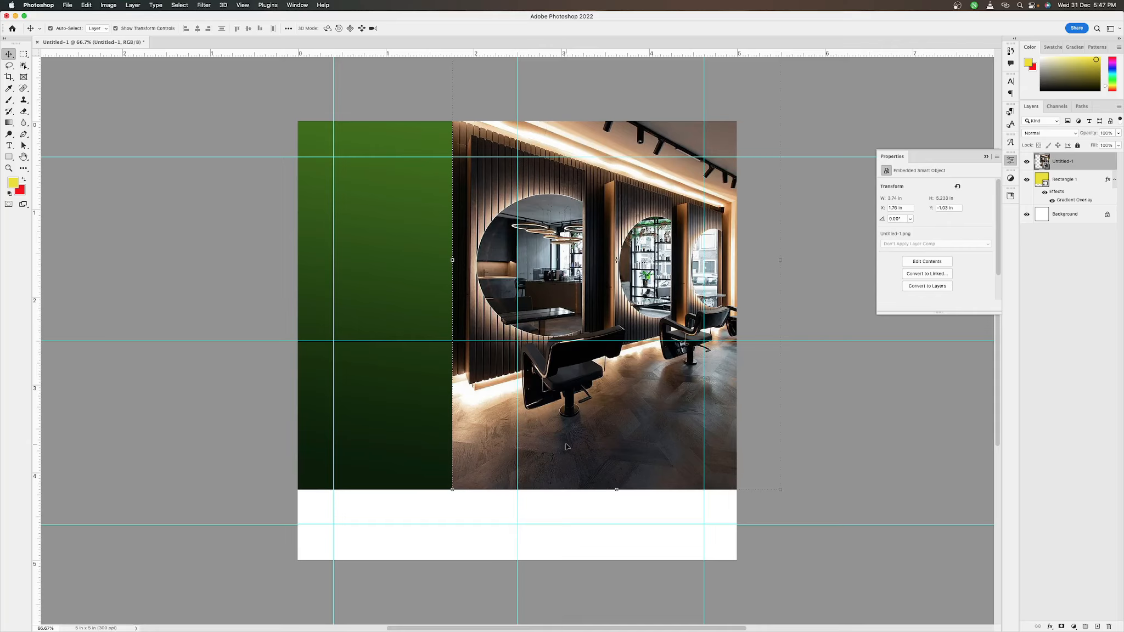
Set the salon photo's blend mode to Overlay and its layer opacity to 60%, then deselect the layer.
{"action": "left_click", "coordinate": [1048, 133]}
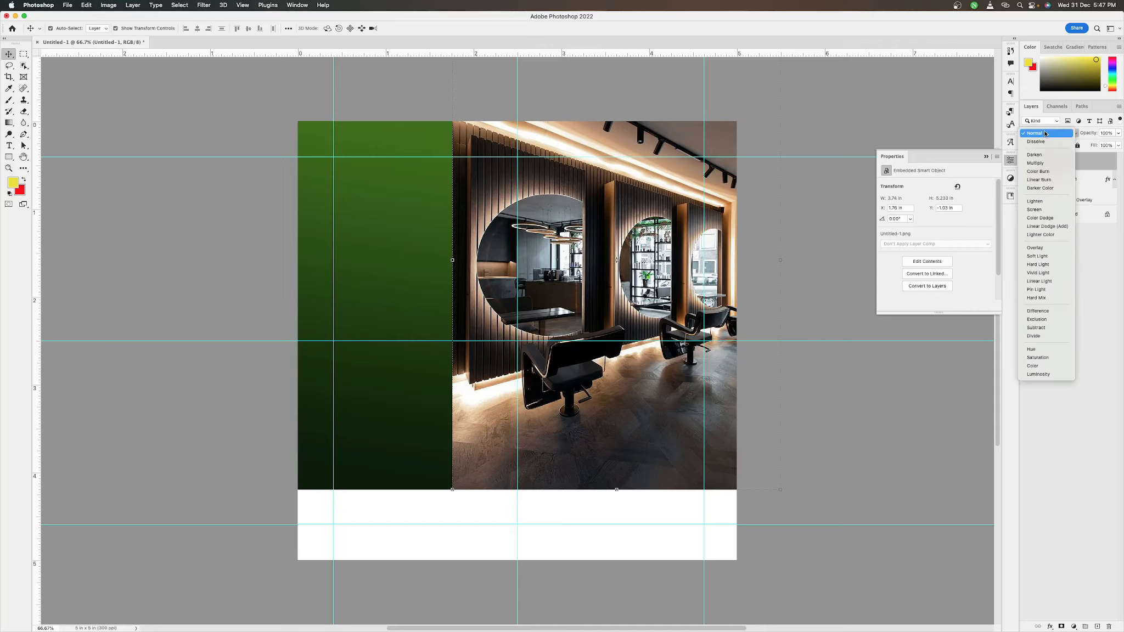
{"action": "left_click", "coordinate": [1051, 252]}
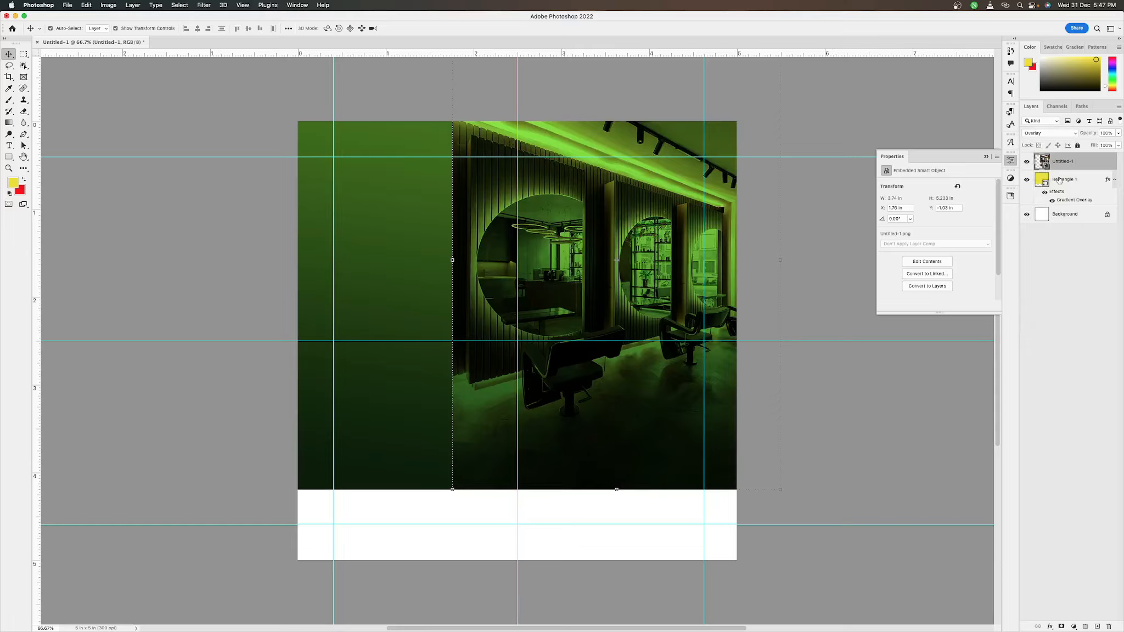
{"action": "left_click", "coordinate": [1117, 133]}
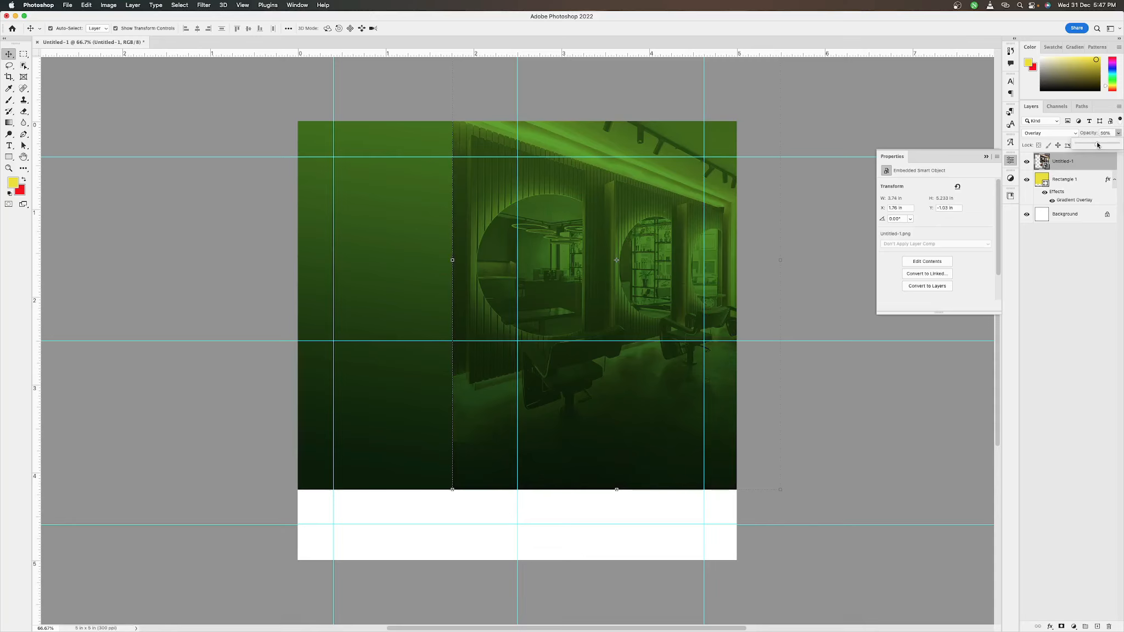
{"action": "left_click_drag", "start_coordinate": [1098, 145], "coordinate": [1100, 145]}
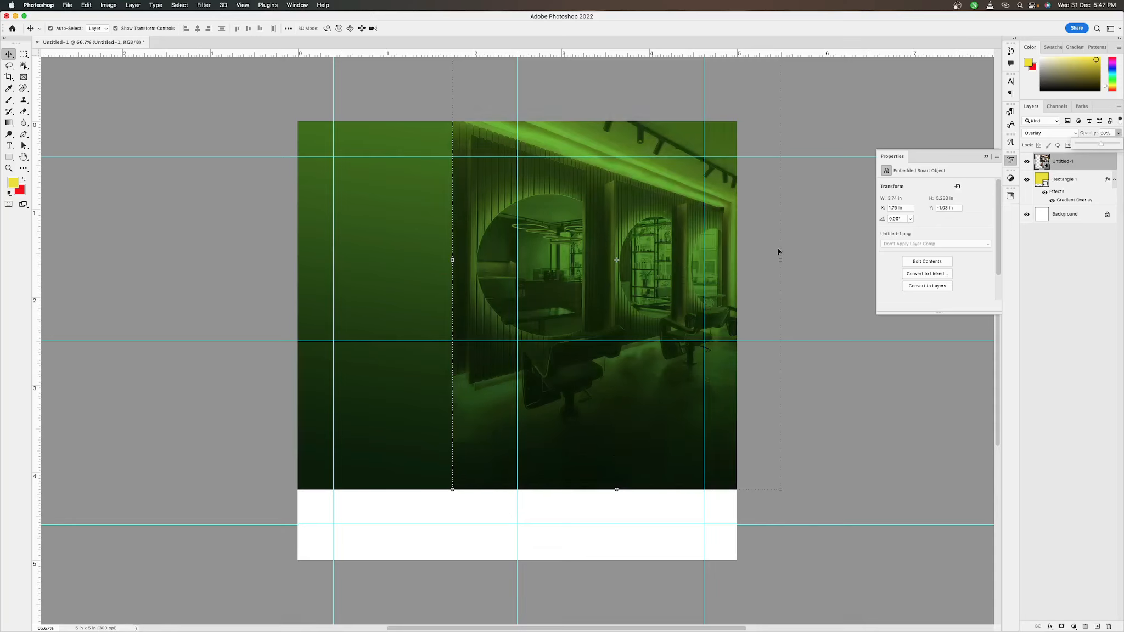
{"action": "left_click", "coordinate": [251, 242]}
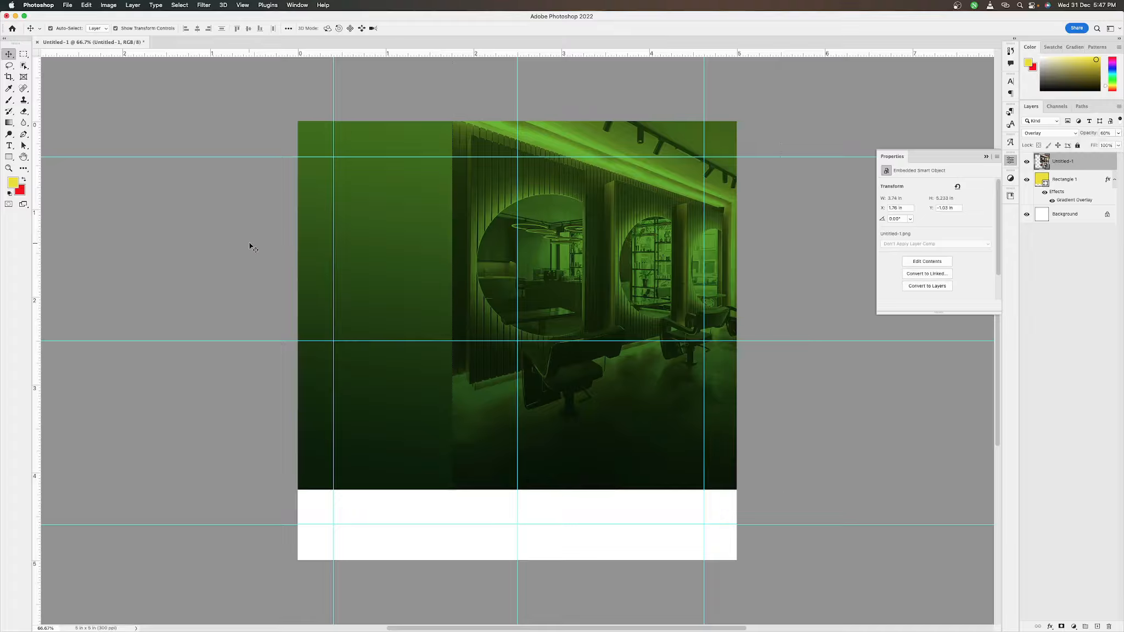
{"action": "left_click", "coordinate": [252, 243]}
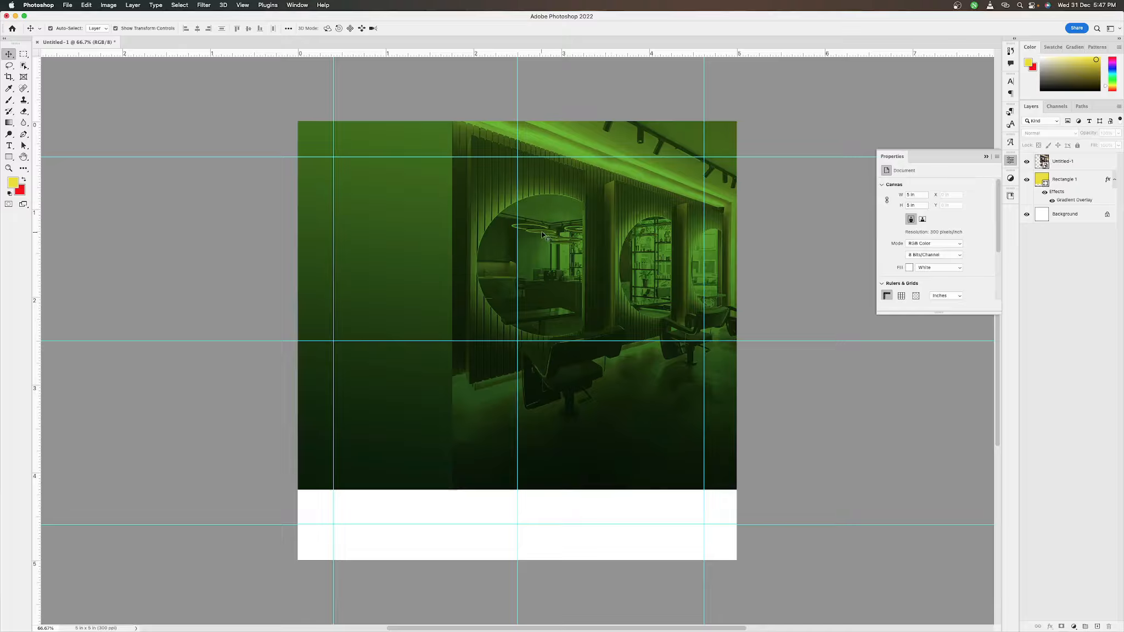
Add a layer mask to the salon photo and enlarge the masked photo to about 116%, extending it below the green rectangle.
{"action": "left_click", "coordinate": [481, 230]}
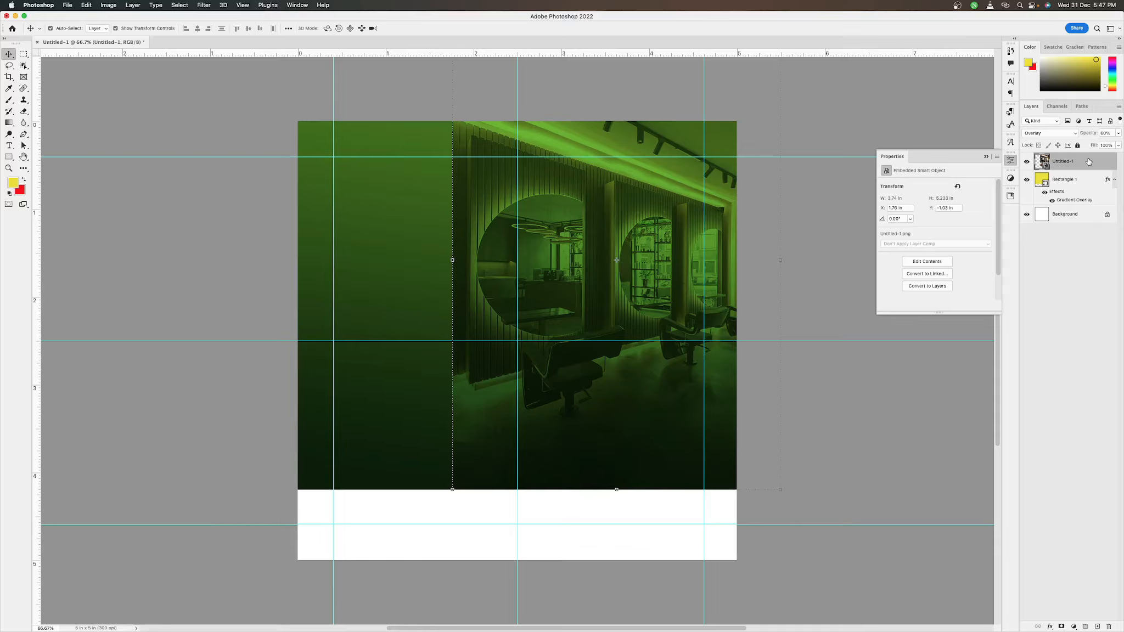
{"action": "left_click", "coordinate": [1062, 627]}
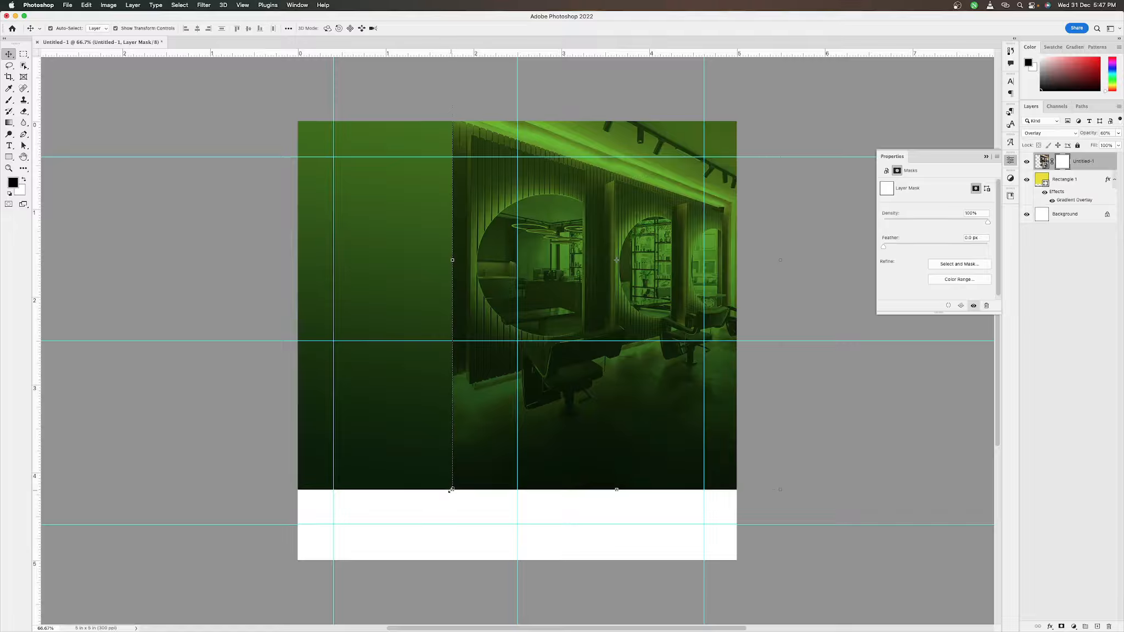
{"action": "left_click_drag", "start_coordinate": [408, 522], "coordinate": [374, 547]}
{"action": "left_click_drag", "start_coordinate": [591, 423], "coordinate": [609, 389]}
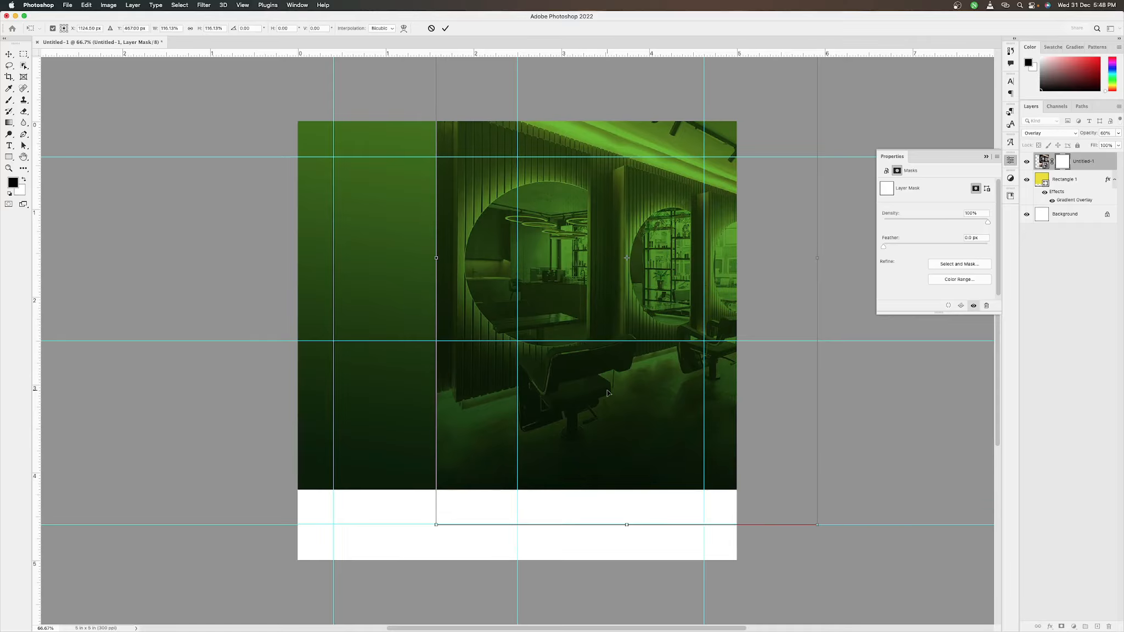
{"action": "key", "text": "Return"}
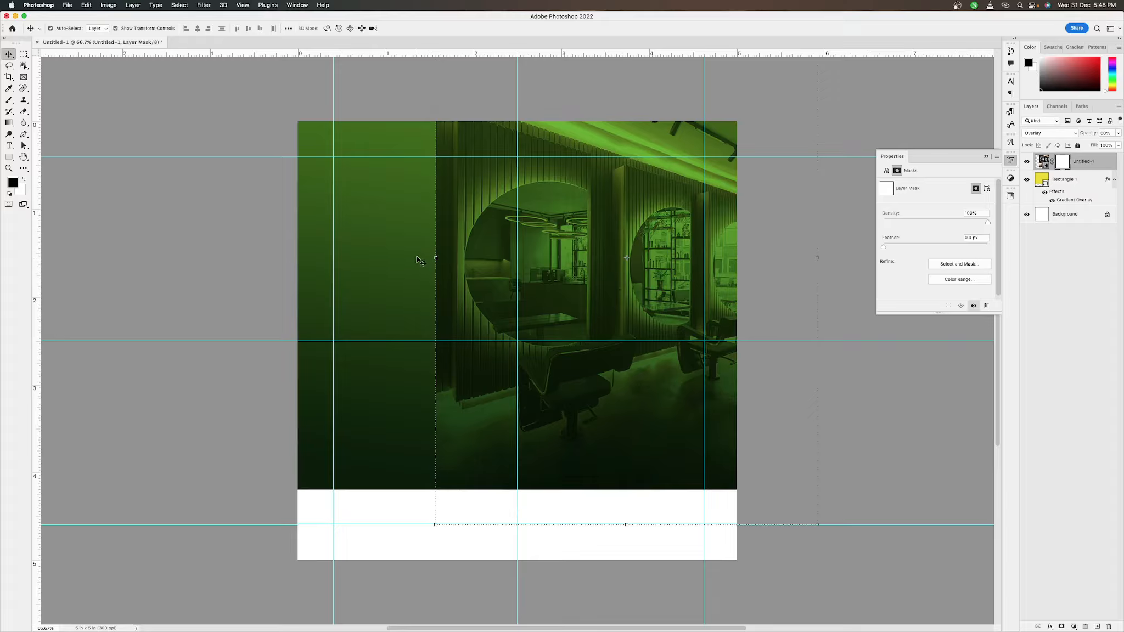
Paint black on the salon photo's mask with a soft 500 px brush to fade out the photo's left edge.
{"action": "key", "text": "b"}
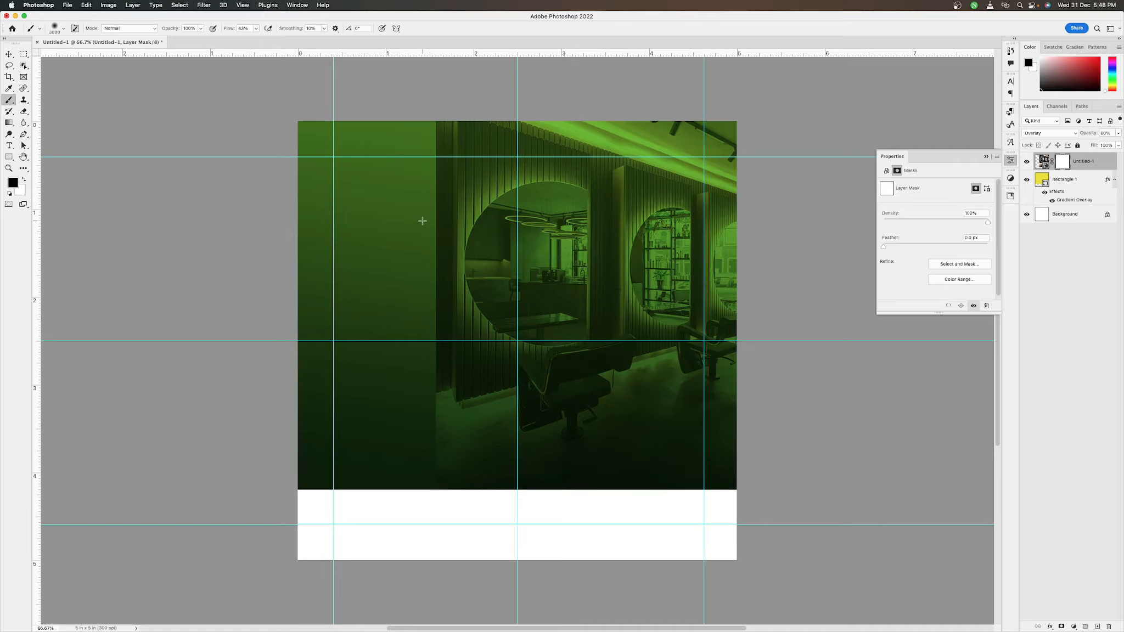
{"action": "key", "text": "bracketleft"}
{"action": "key", "text": "bracketleft"}
{"action": "key", "text": "bracketleft"}
{"action": "key", "text": "bracketleft"}
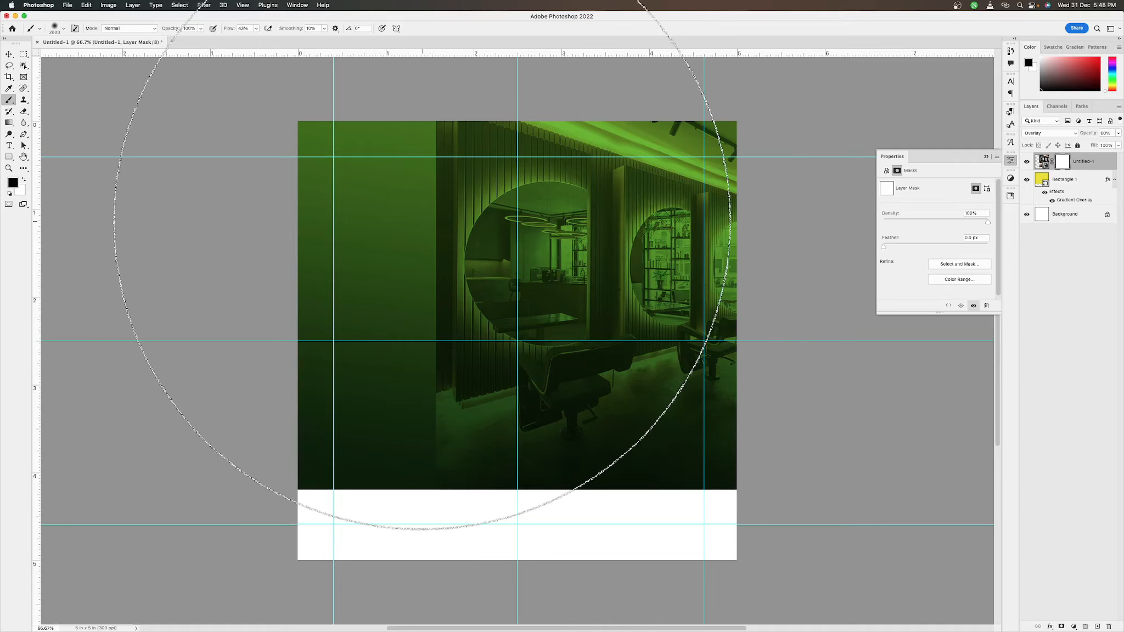
{"action": "key", "text": "bracketleft"}
{"action": "key", "text": "bracketleft"}
{"action": "key", "text": "bracketleft"}
{"action": "key", "text": "bracketleft"}
{"action": "key", "text": "bracketleft"}
{"action": "key", "text": "bracketleft"}
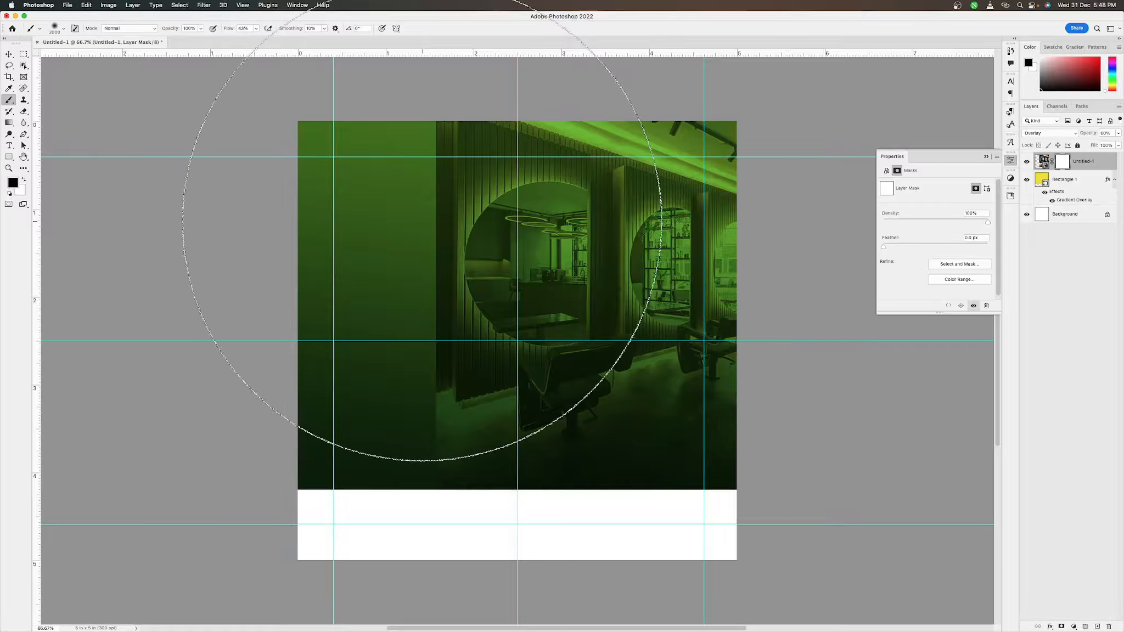
{"action": "key", "text": "bracketleft"}
{"action": "key", "text": "bracketleft"}
{"action": "key", "text": "bracketleft"}
{"action": "key", "text": "bracketleft"}
{"action": "key", "text": "bracketleft"}
{"action": "key", "text": "bracketleft"}
{"action": "key", "text": "bracketleft"}
{"action": "key", "text": "bracketleft"}
{"action": "key", "text": "bracketleft"}
{"action": "key", "text": "bracketleft"}
{"action": "key", "text": "bracketleft"}
{"action": "key", "text": "bracketleft"}
{"action": "key", "text": "bracketleft"}
{"action": "key", "text": "bracketleft"}
{"action": "key", "text": "bracketleft"}
{"action": "key", "text": "bracketleft"}
{"action": "key", "text": "bracketleft"}
{"action": "key", "text": "bracketleft"}
{"action": "key", "text": "bracketleft"}
{"action": "key", "text": "bracketleft"}
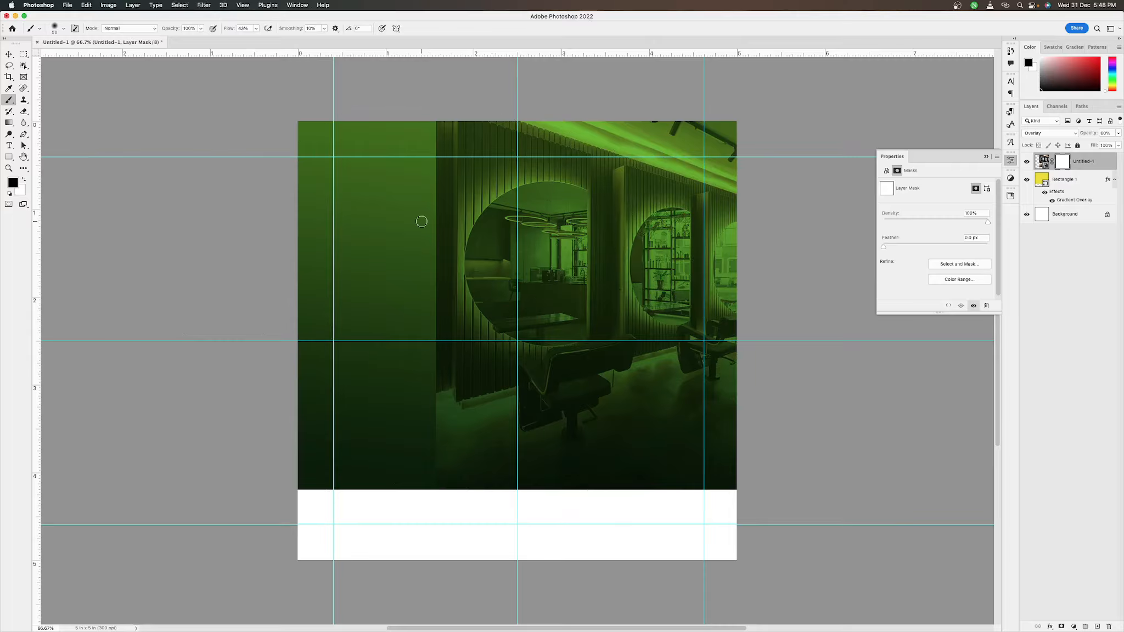
{"action": "key", "text": "bracketleft"}
{"action": "key", "text": "bracketleft"}
{"action": "key", "text": "bracketleft"}
{"action": "key", "text": "bracketright"}
{"action": "key", "text": "bracketright"}
{"action": "key", "text": "bracketright"}
{"action": "key", "text": "bracketright"}
{"action": "key", "text": "bracketright"}
{"action": "key", "text": "bracketright"}
{"action": "key", "text": "bracketright"}
{"action": "key", "text": "bracketright"}
{"action": "key", "text": "bracketright"}
{"action": "key", "text": "bracketright"}
{"action": "key", "text": "bracketright"}
{"action": "key", "text": "bracketright"}
{"action": "key", "text": "bracketright"}
{"action": "left_click_drag", "start_coordinate": [406, 155], "coordinate": [401, 293]}
{"action": "mouse_move", "coordinate": [407, 357]}
{"action": "left_mouse_down"}
{"action": "mouse_move", "coordinate": [428, 382]}
{"action": "mouse_move", "coordinate": [427, 497]}
{"action": "left_mouse_up"}
{"action": "mouse_move", "coordinate": [437, 94]}
{"action": "left_mouse_down"}
{"action": "mouse_move", "coordinate": [417, 257]}
{"action": "mouse_move", "coordinate": [430, 232]}
{"action": "mouse_move", "coordinate": [432, 518]}
{"action": "mouse_move", "coordinate": [490, 519]}
{"action": "mouse_move", "coordinate": [513, 533]}
{"action": "left_mouse_up"}
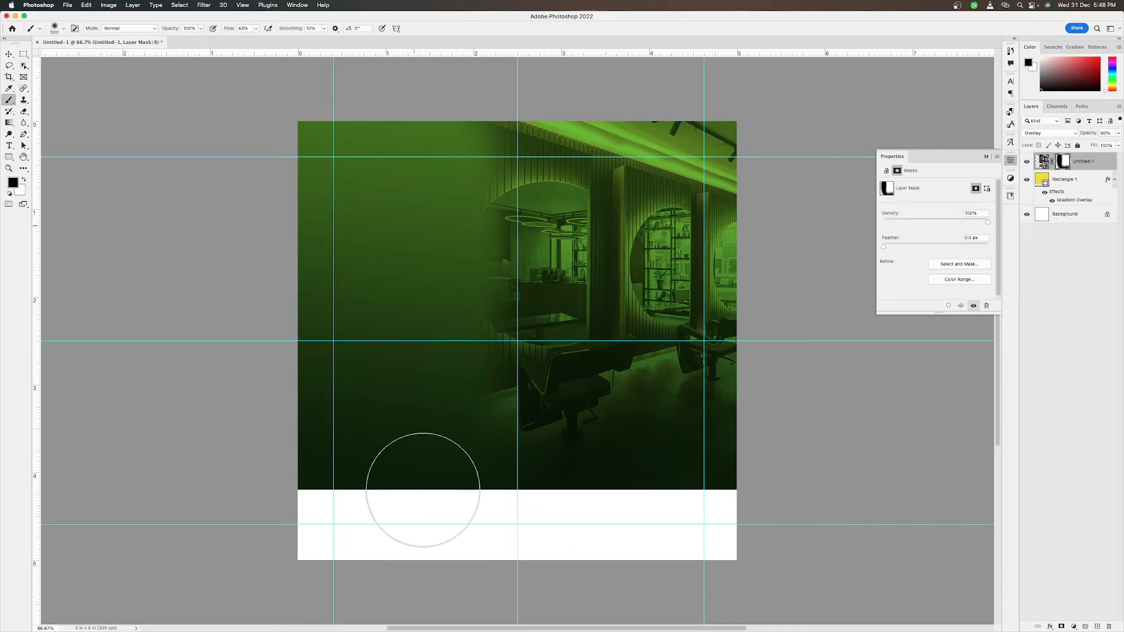
Set the brush opacity to 52% and soften the mask's transition along the salon photo's left and lower areas.
{"action": "left_click", "coordinate": [201, 28]}
{"action": "left_click", "coordinate": [182, 39]}
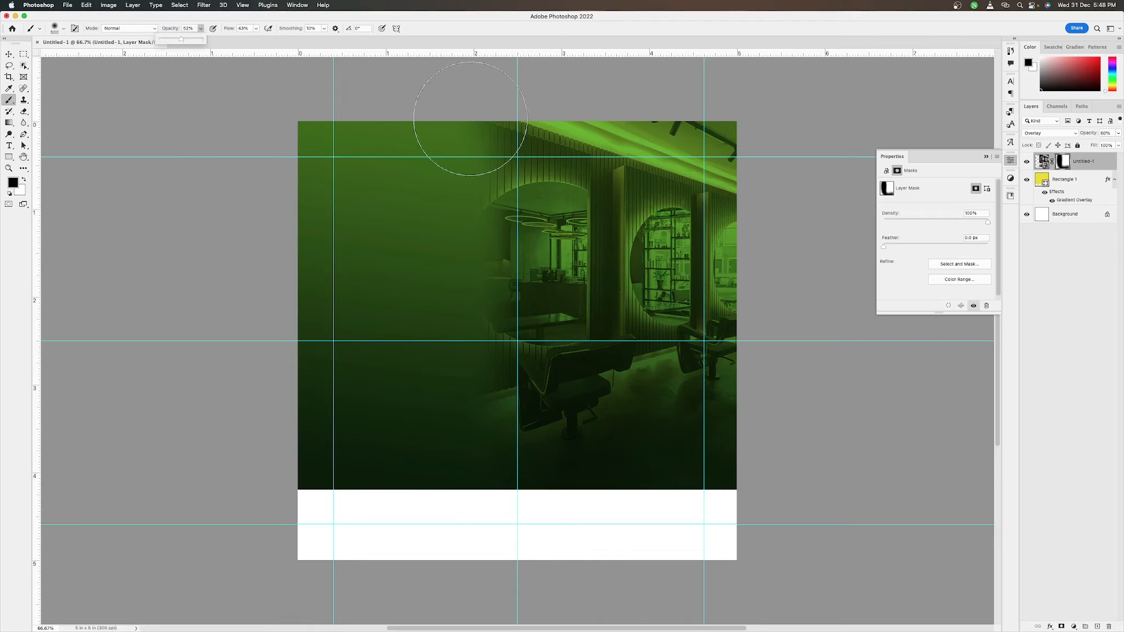
{"action": "mouse_move", "coordinate": [490, 439]}
{"action": "left_mouse_down"}
{"action": "mouse_move", "coordinate": [519, 469]}
{"action": "mouse_move", "coordinate": [584, 455]}
{"action": "left_mouse_up"}
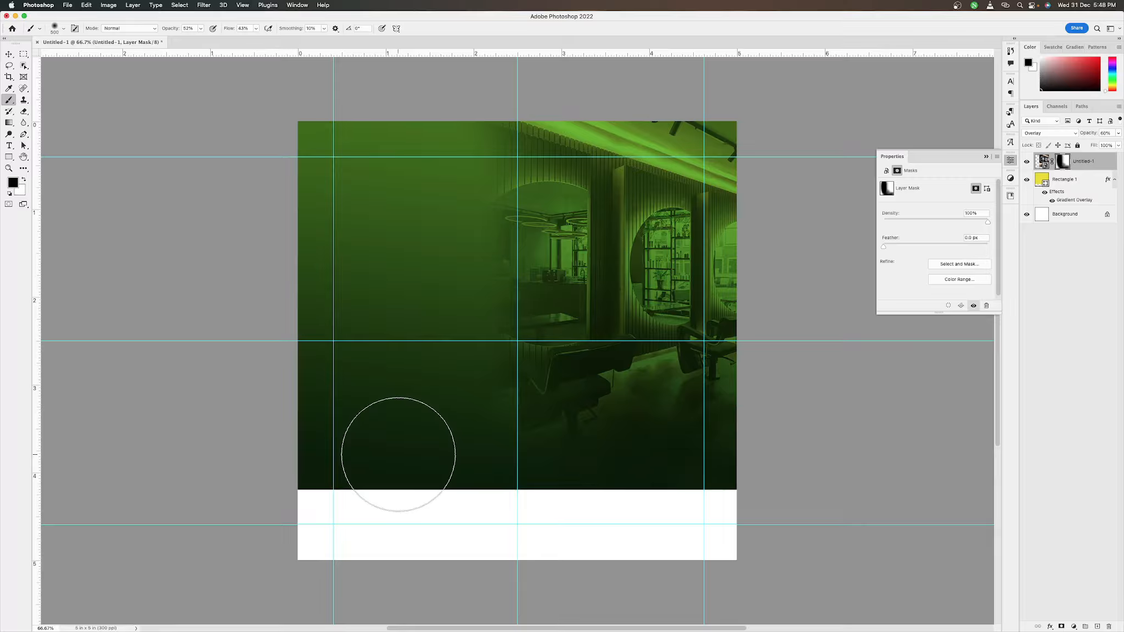
{"action": "key", "text": "v"}
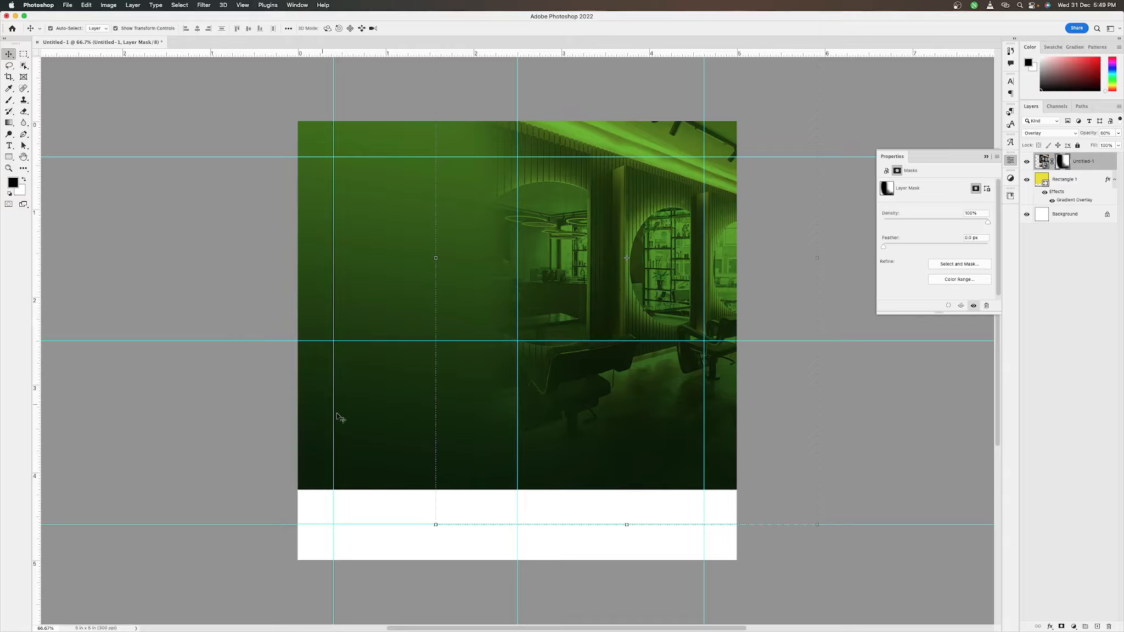
Place HD Wallpaper.jpeg from the shop folder as an embedded image.
{"action": "left_click", "coordinate": [67, 5]}
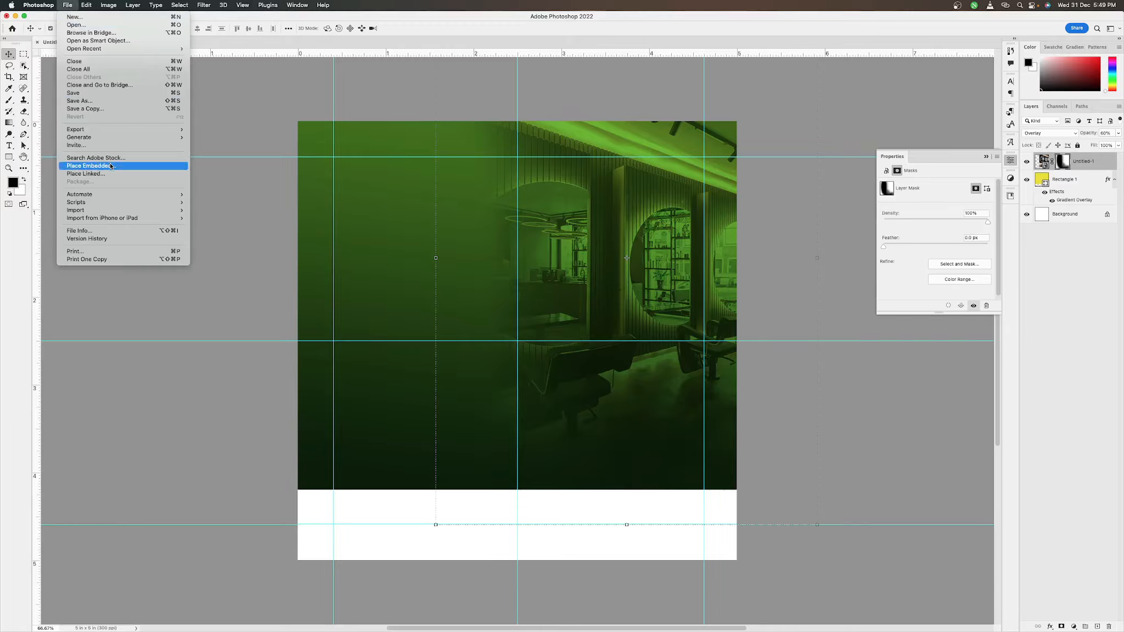
{"action": "left_click", "coordinate": [90, 165]}
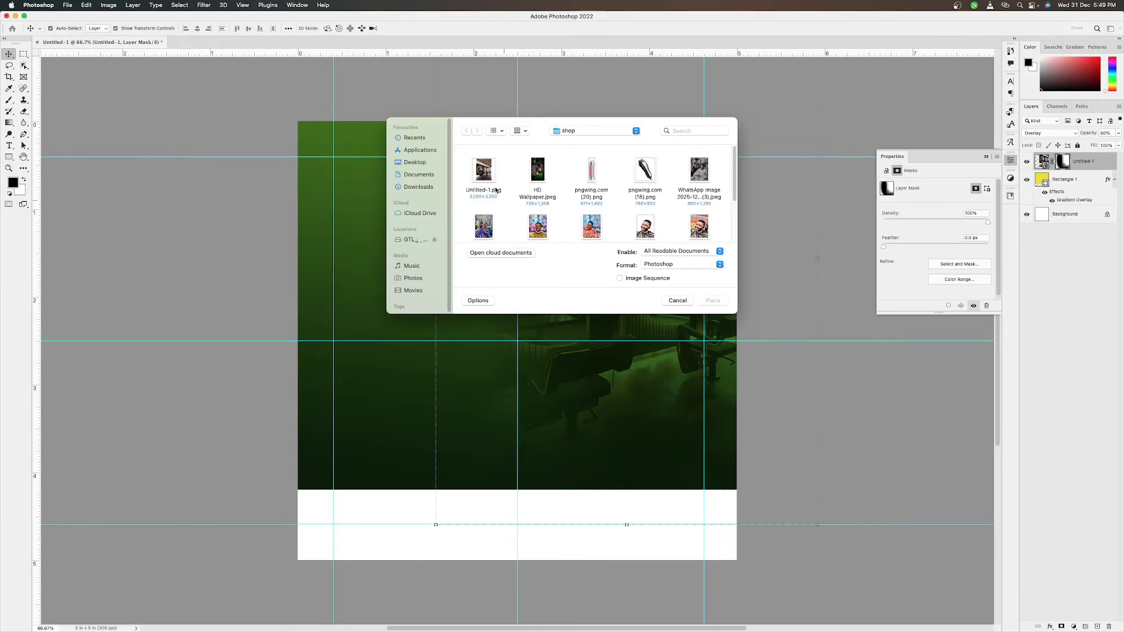
{"action": "left_click", "coordinate": [544, 175]}
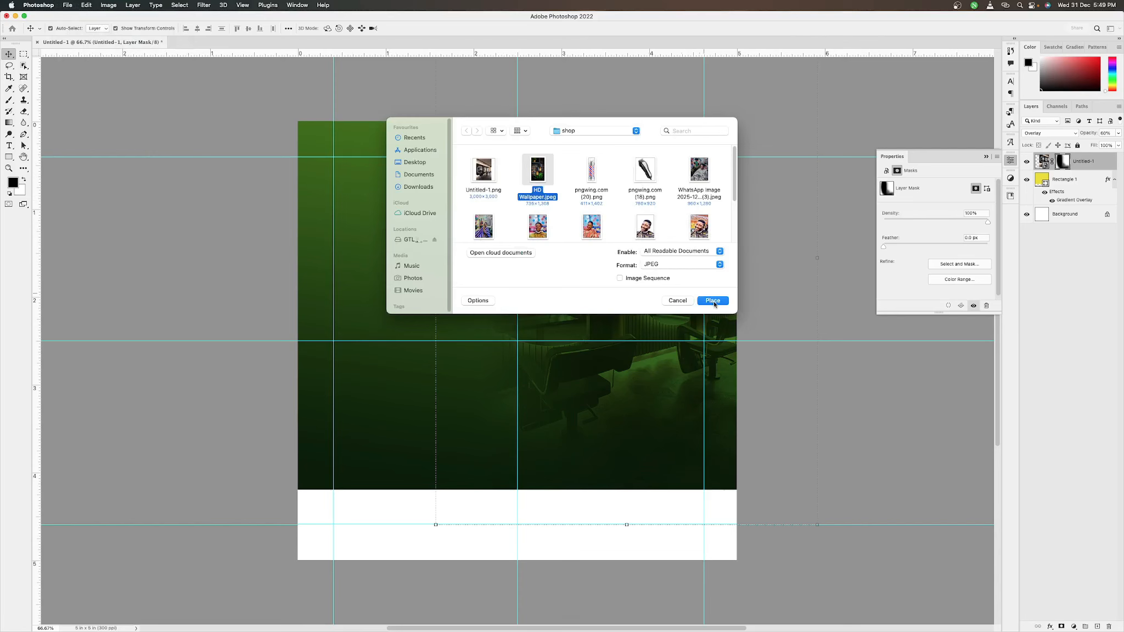
{"action": "left_click", "coordinate": [713, 301]}
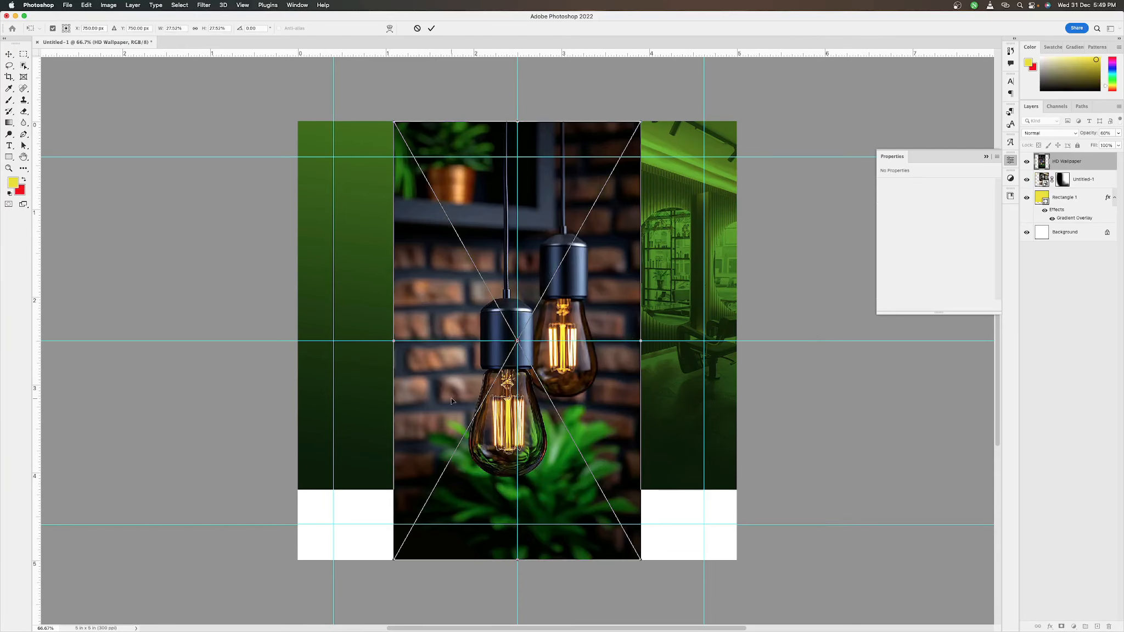
Scale the light-bulb image to about 3.93 × 6.16 in and position it over the green rectangle's upper left area.
{"action": "left_click_drag", "start_coordinate": [452, 401], "coordinate": [317, 285]}
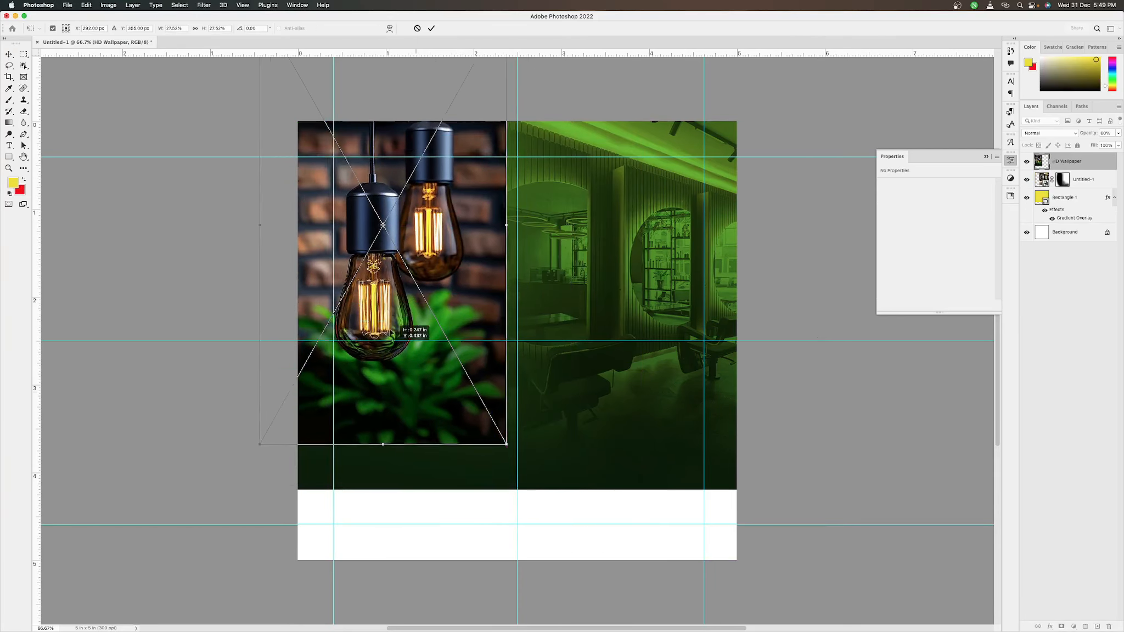
{"action": "left_click_drag", "start_coordinate": [400, 325], "coordinate": [395, 299]}
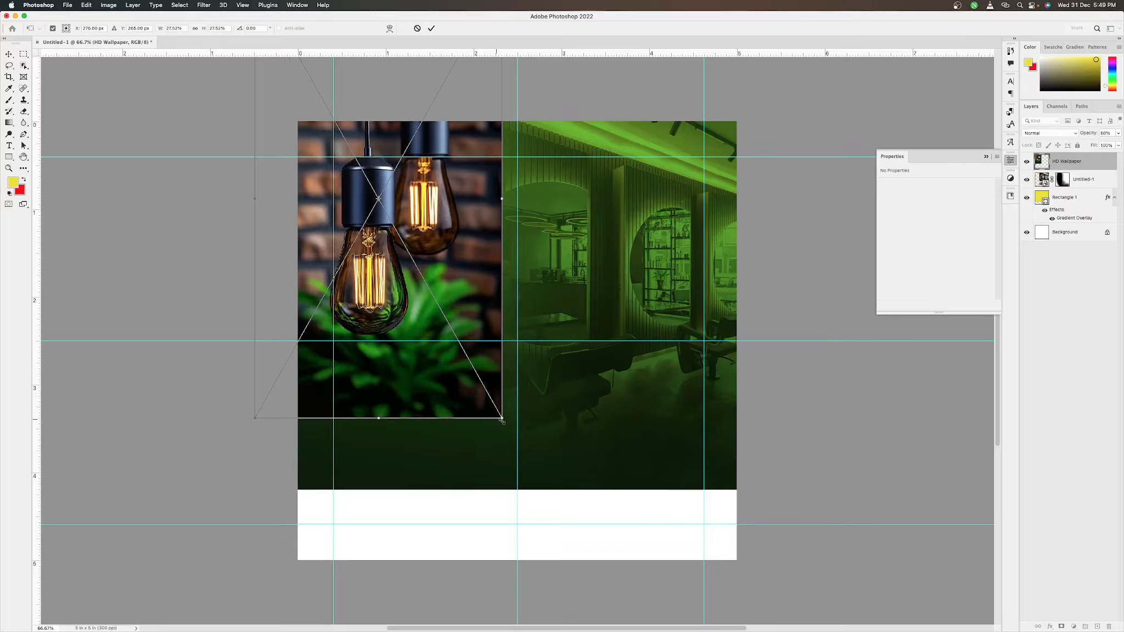
{"action": "left_click_drag", "start_coordinate": [502, 420], "coordinate": [599, 545]}
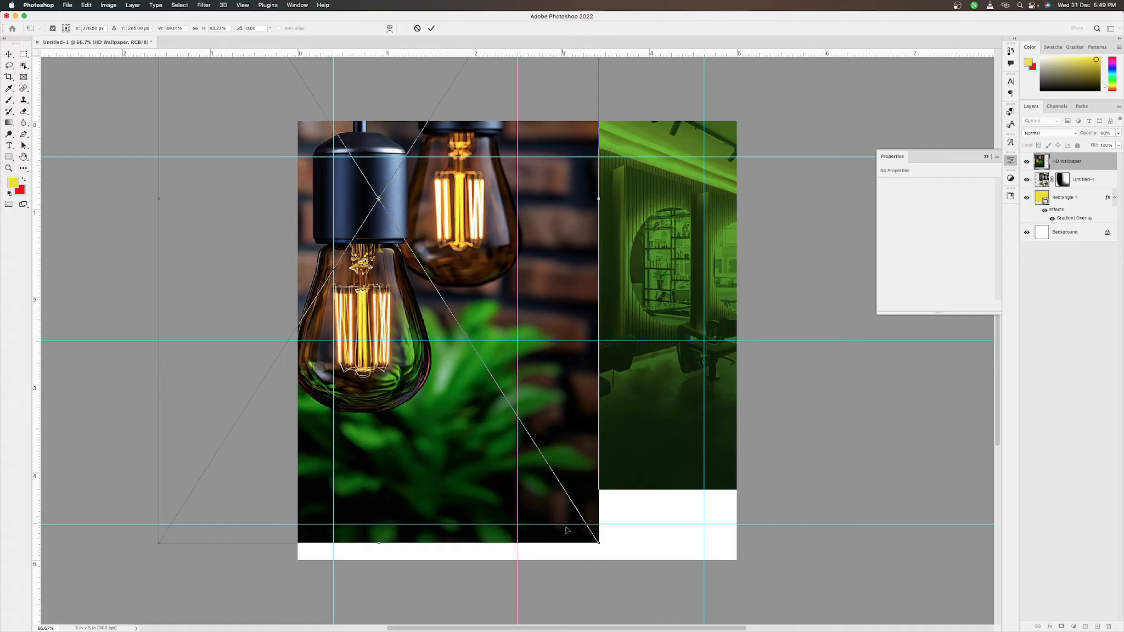
{"action": "left_click_drag", "start_coordinate": [599, 543], "coordinate": [473, 439]}
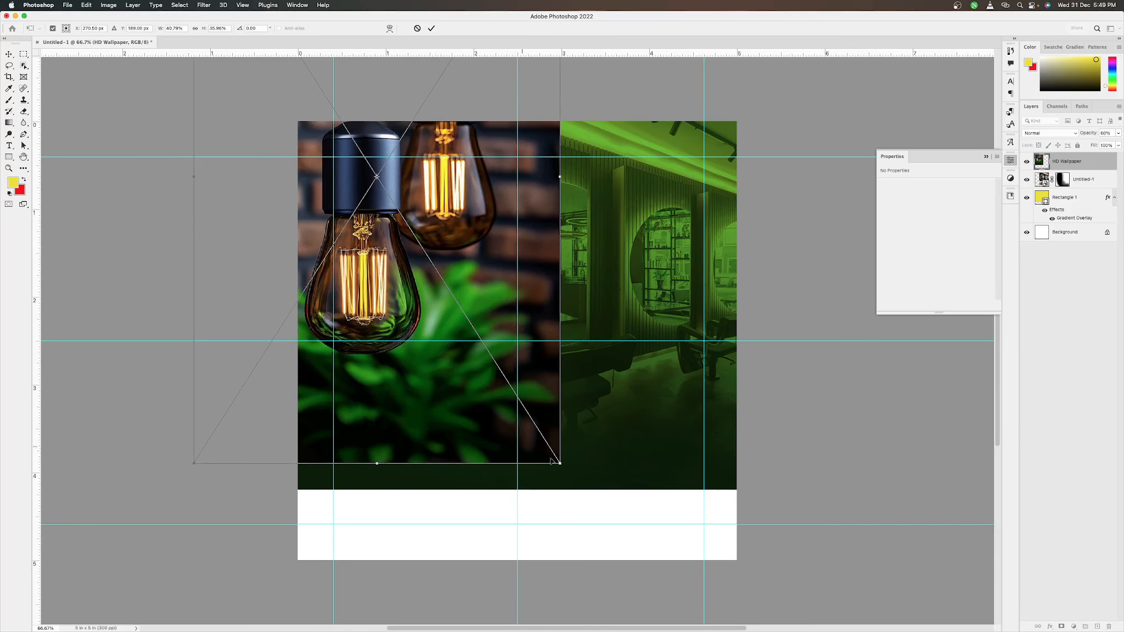
{"action": "left_click_drag", "start_coordinate": [560, 463], "coordinate": [538, 430]}
{"action": "left_click_drag", "start_coordinate": [471, 409], "coordinate": [489, 419]}
{"action": "key", "text": "Return"}
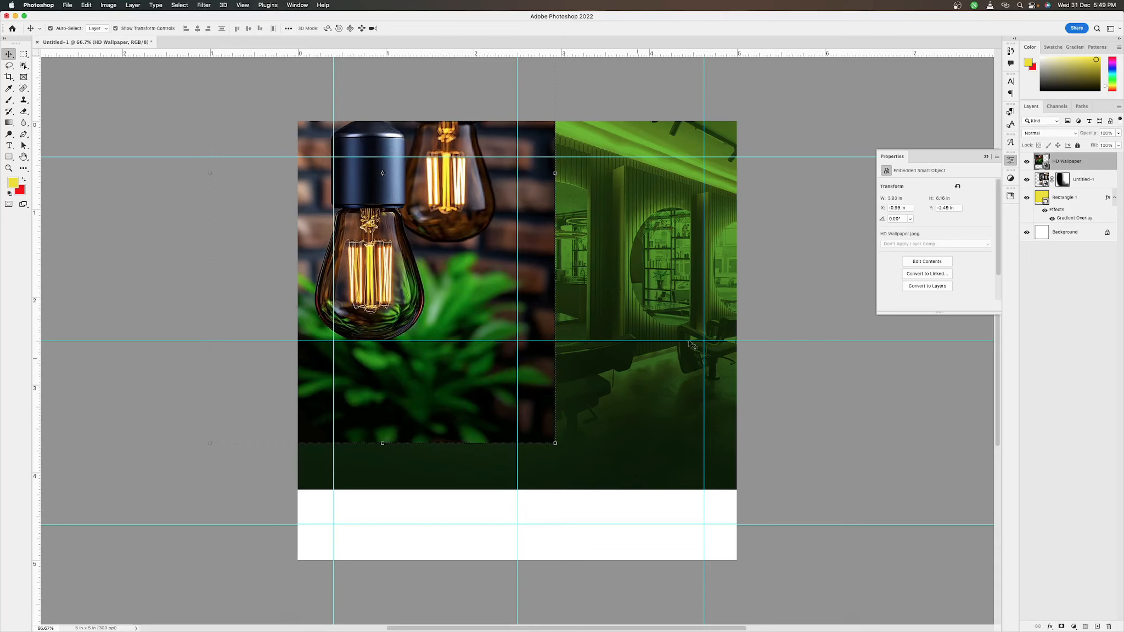
Set the light-bulb layer's blend mode to Color Dodge and lower its opacity slightly.
{"action": "left_click", "coordinate": [1050, 138]}
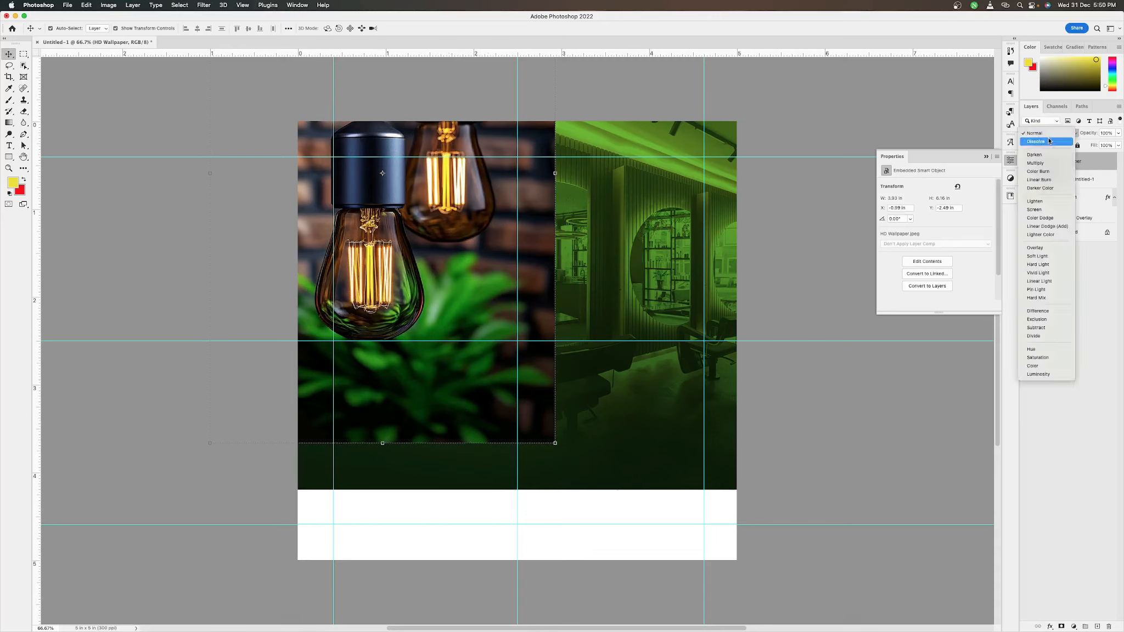
{"action": "left_click", "coordinate": [1039, 219]}
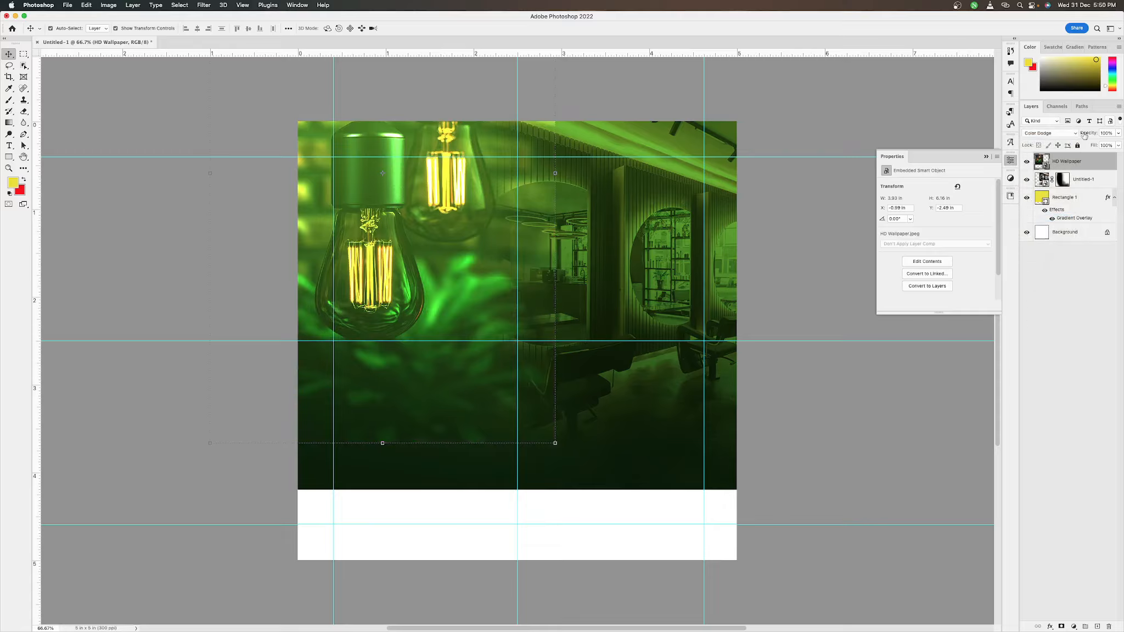
{"action": "left_click", "coordinate": [1118, 133]}
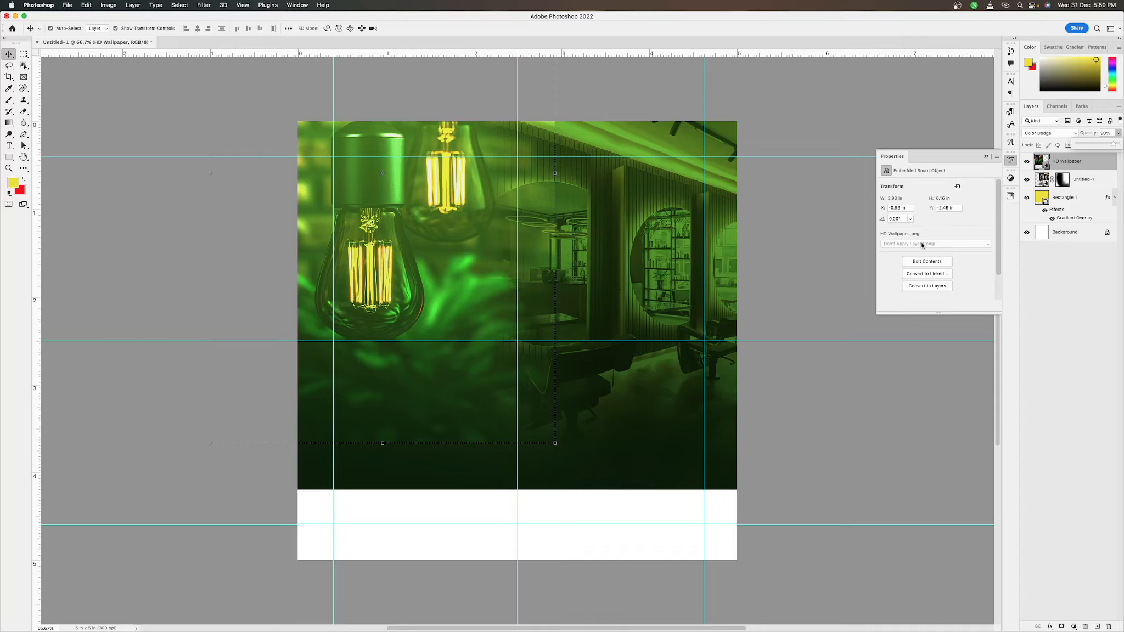
Add a layer mask to the light-bulb image and paint black with the soft brush to fade its lower and right edges.
{"action": "left_click", "coordinate": [1061, 626]}
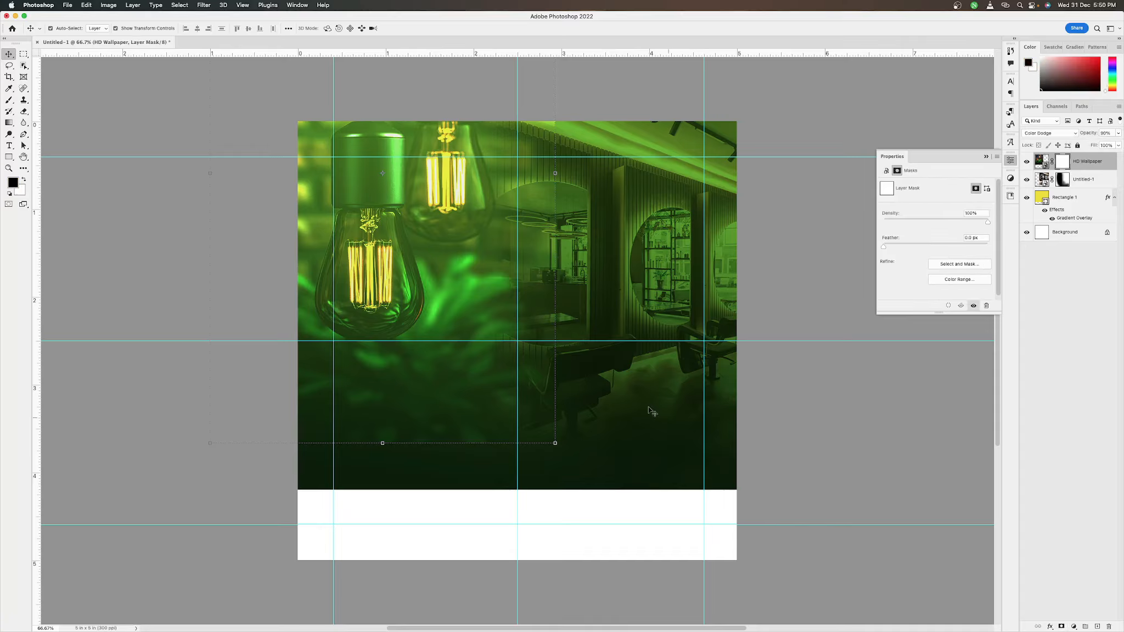
{"action": "key", "text": "b"}
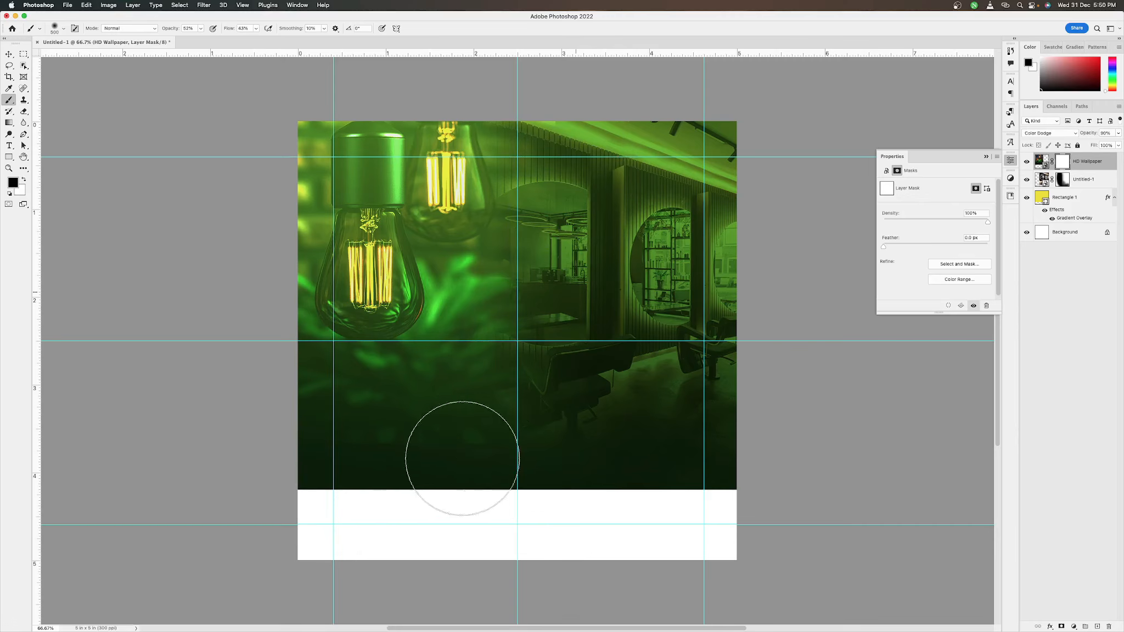
{"action": "mouse_move", "coordinate": [462, 458]}
{"action": "left_mouse_down"}
{"action": "mouse_move", "coordinate": [386, 445]}
{"action": "mouse_move", "coordinate": [516, 436]}
{"action": "left_mouse_up"}
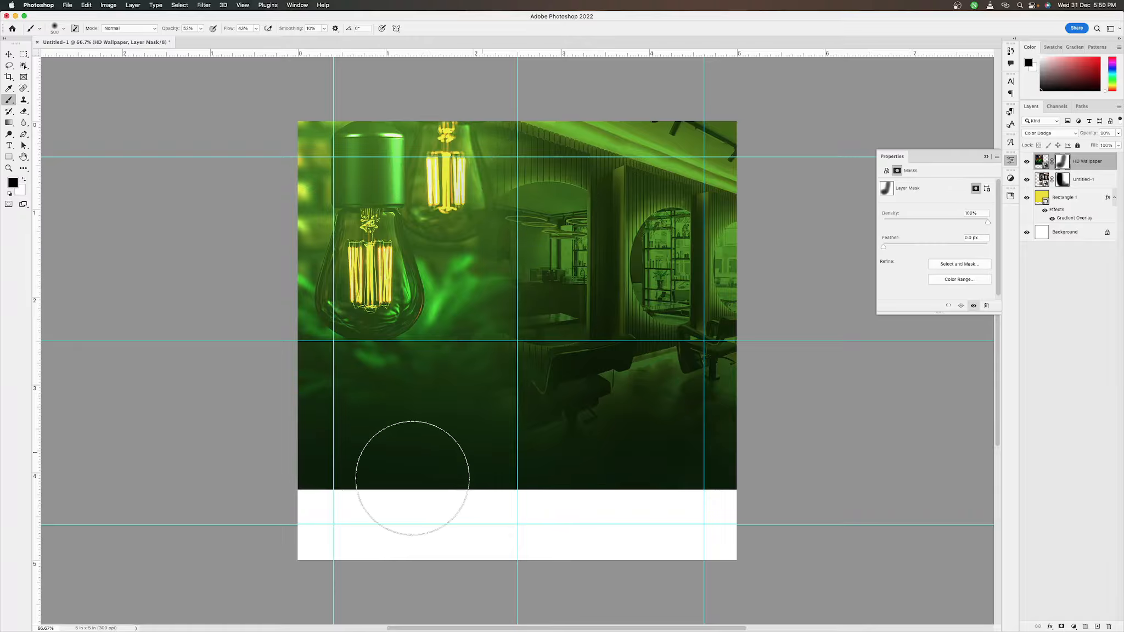
{"action": "key", "text": "v"}
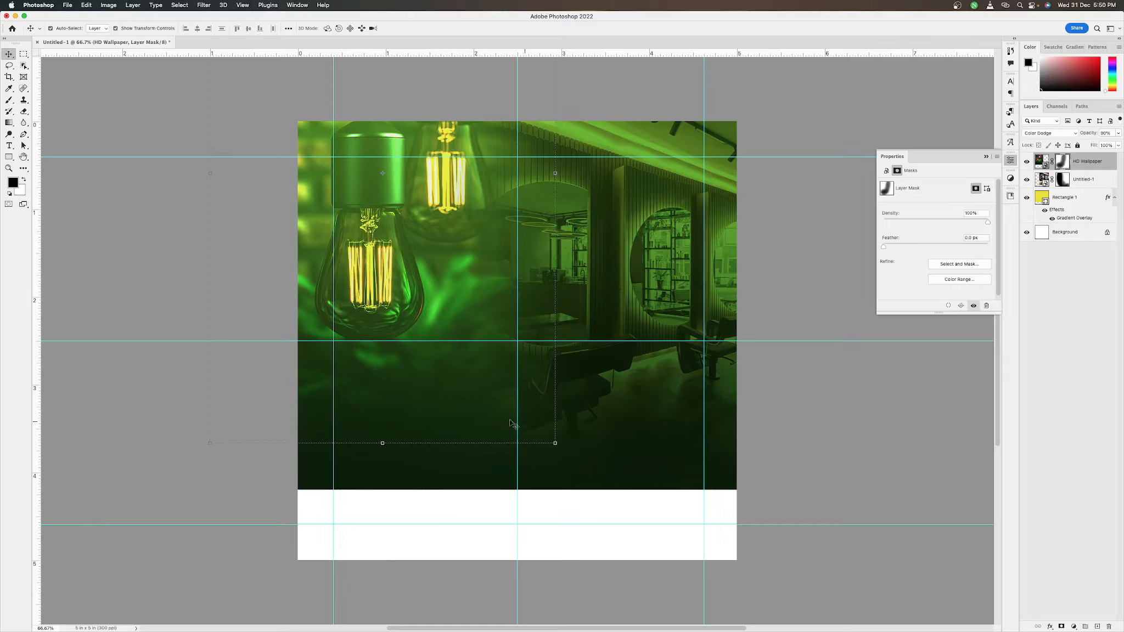
{"action": "left_click", "coordinate": [778, 228]}
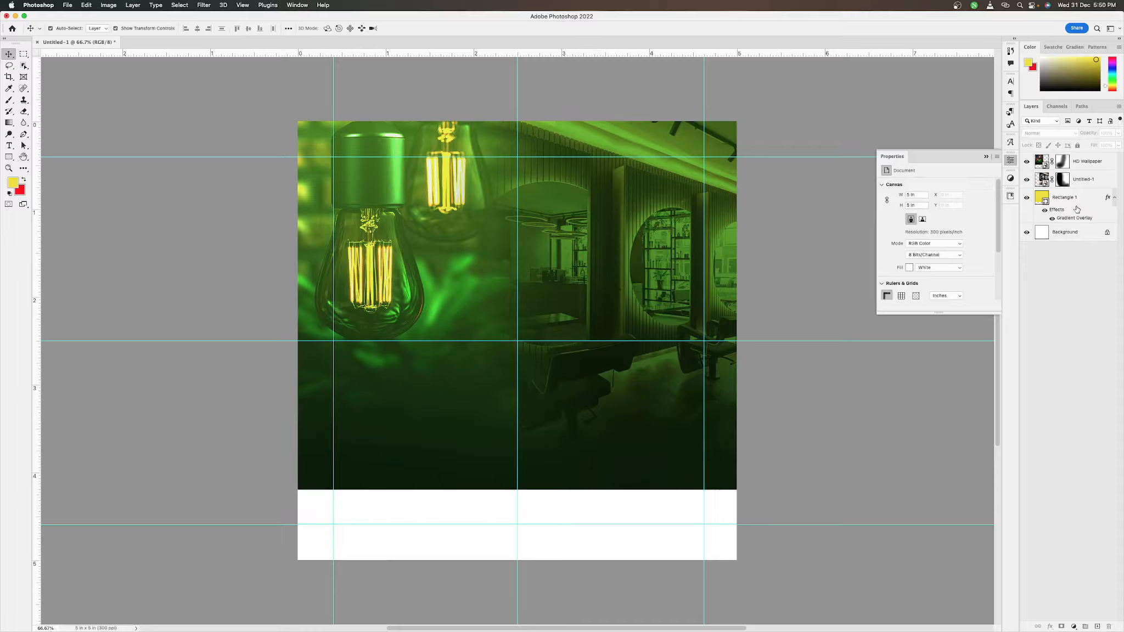
Group the light-bulb, salon and green rectangle layers and name the group green.
{"action": "left_click", "coordinate": [1092, 166]}
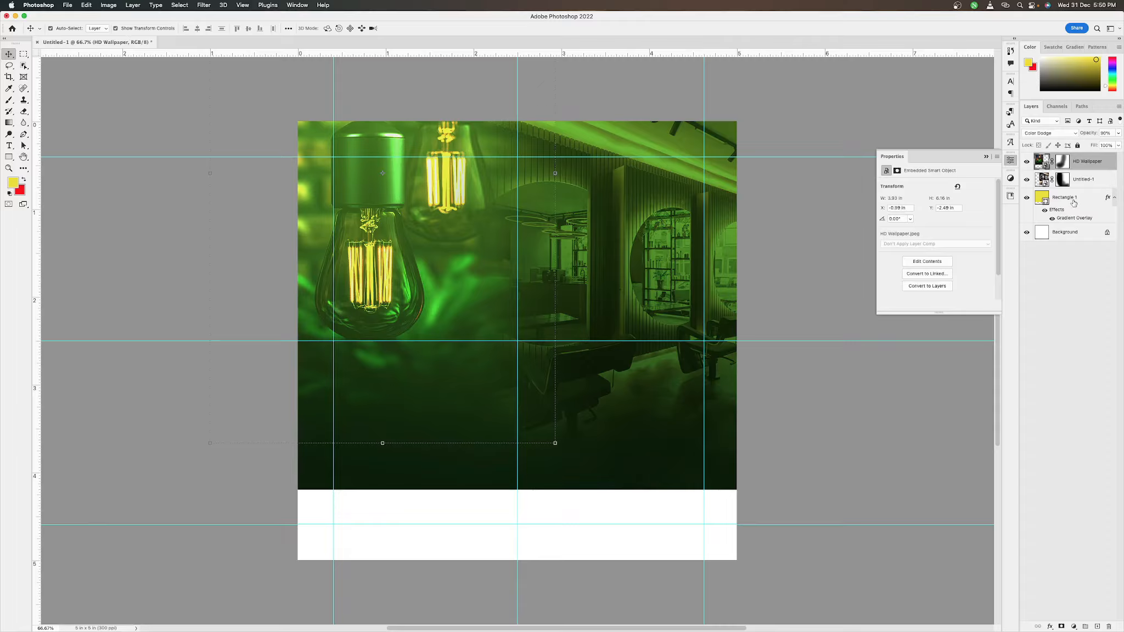
{"action": "left_click", "coordinate": [1071, 199], "text": "shift"}
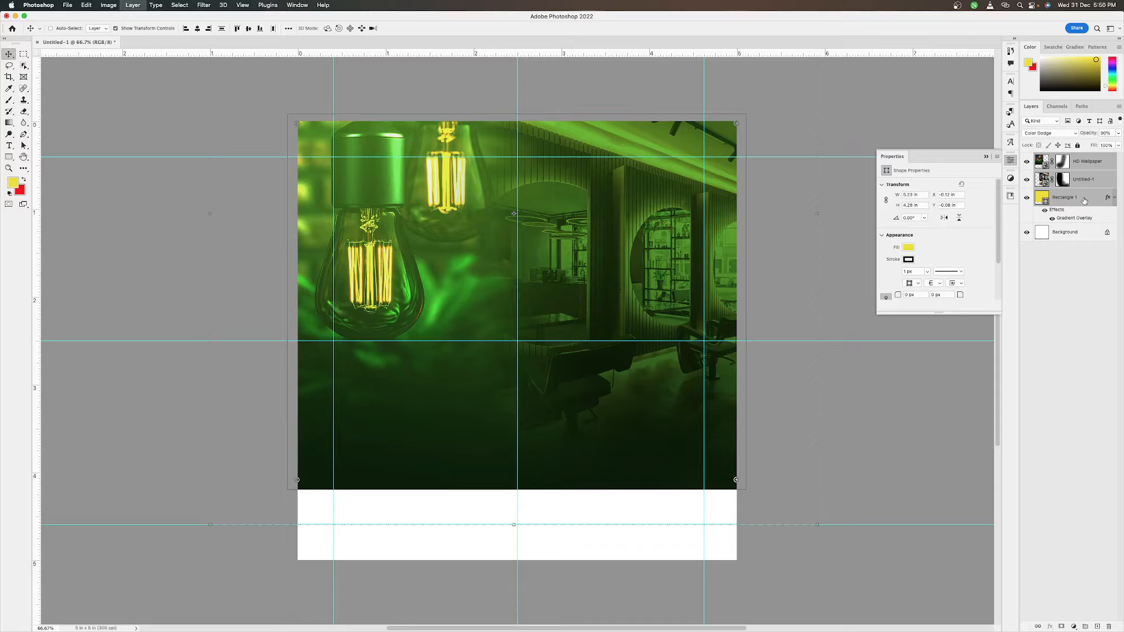
{"action": "key", "text": "super+g"}
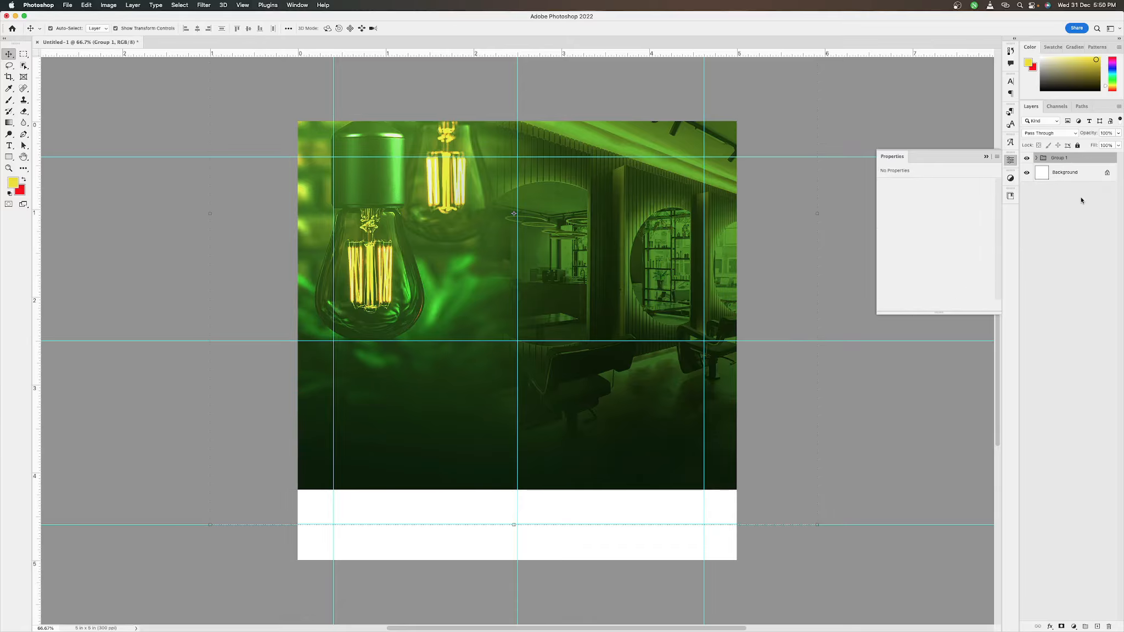
{"action": "double_click", "coordinate": [1060, 158]}
{"action": "type", "text": "green"}
{"action": "key", "text": "Return"}
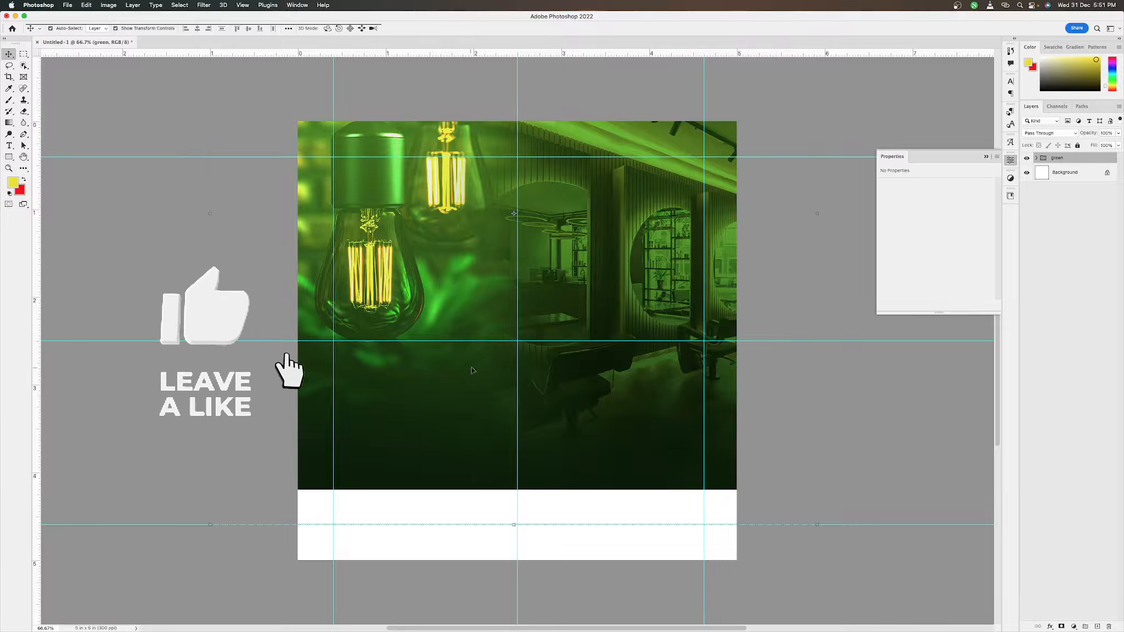
Draw a rectangle about 5.12 × 1.01 in across the flyer's bottom and round its corners to 0.5 in.
{"action": "left_click", "coordinate": [9, 158]}
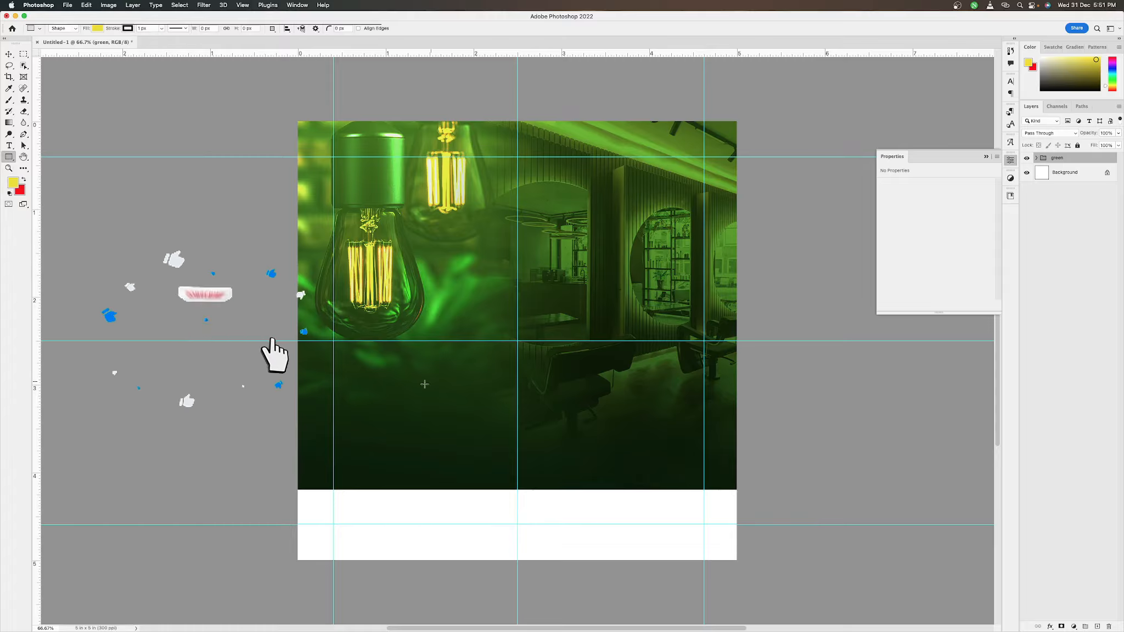
{"action": "left_click_drag", "start_coordinate": [741, 561], "coordinate": [292, 475]}
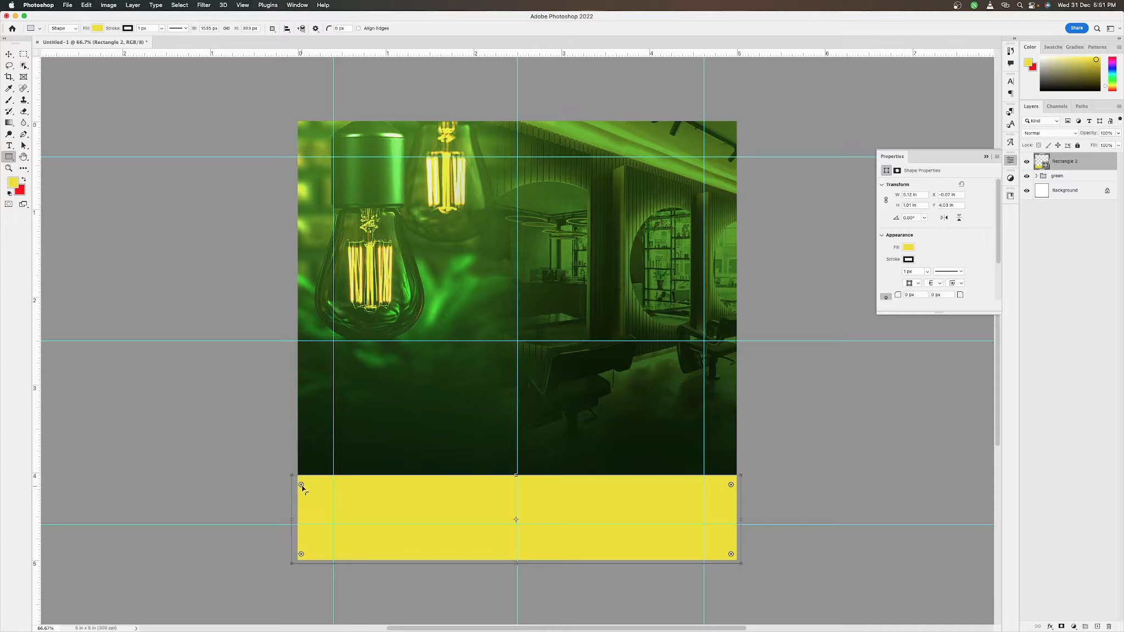
{"action": "left_click_drag", "start_coordinate": [302, 486], "coordinate": [336, 496]}
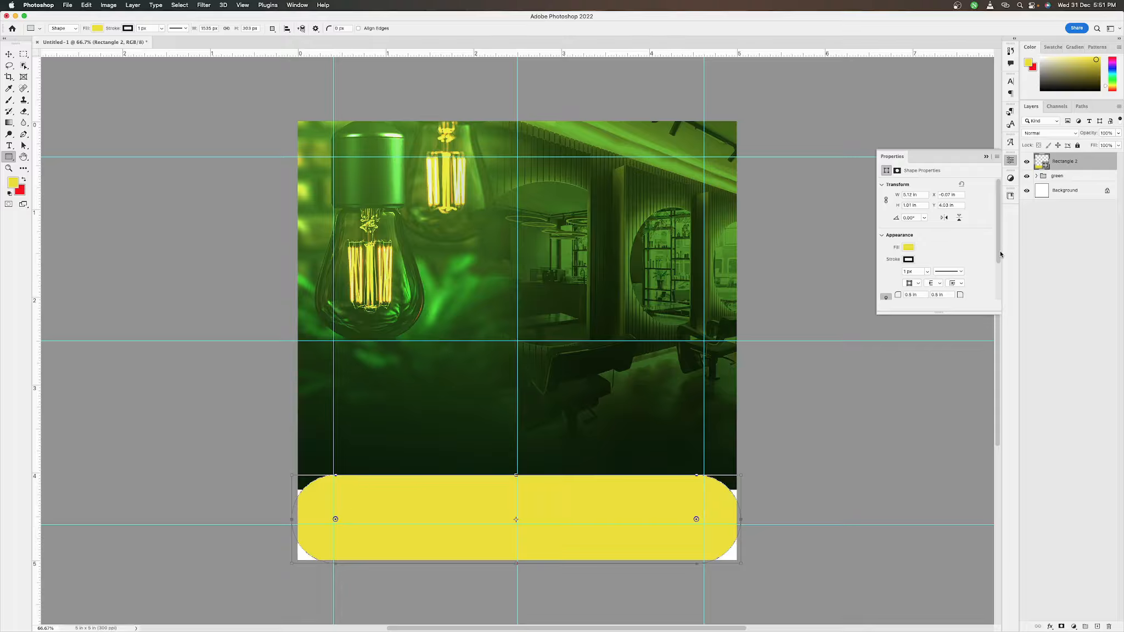
Set the bottom rectangle's two lower corner radii to 0 in, leaving only the upper corners rounded.
{"action": "scroll", "coordinate": [1000, 256], "scroll_direction": "down", "scroll_amount": 3}
{"action": "left_click", "coordinate": [885, 250]}
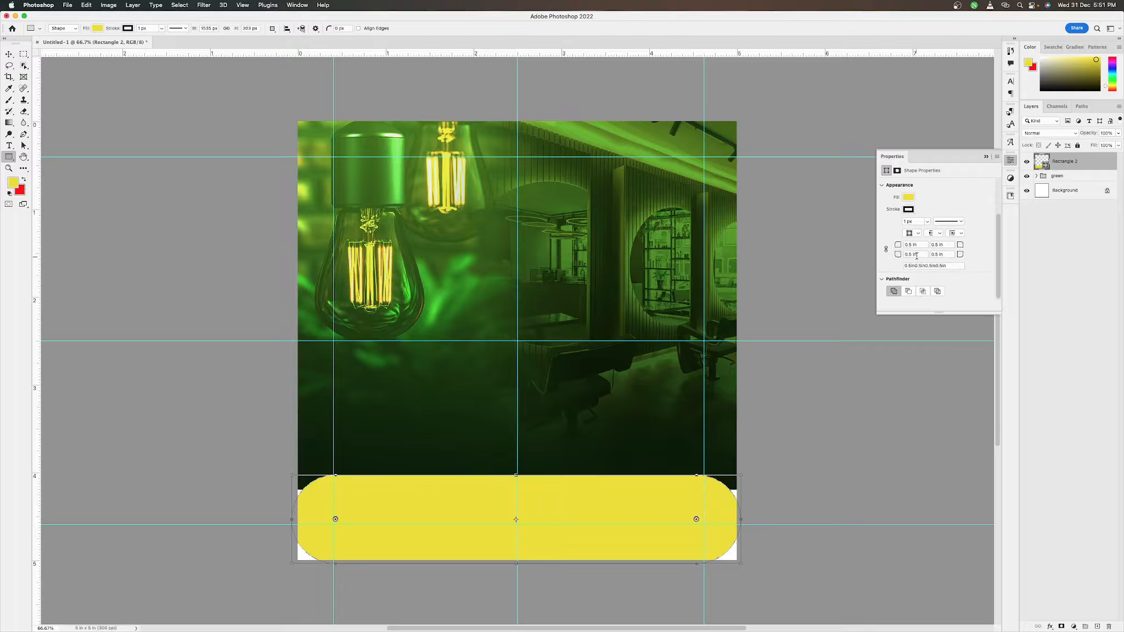
{"action": "type", "text": "0"}
{"action": "key", "text": "Return"}
{"action": "left_click", "coordinate": [942, 254]}
{"action": "type", "text": "0"}
{"action": "key", "text": "Return"}
Resize the yellow rectangle to the flyer's 5 in width, raising its top edge slightly and aligning its base with the canvas bottom.
{"action": "left_click", "coordinate": [9, 54]}
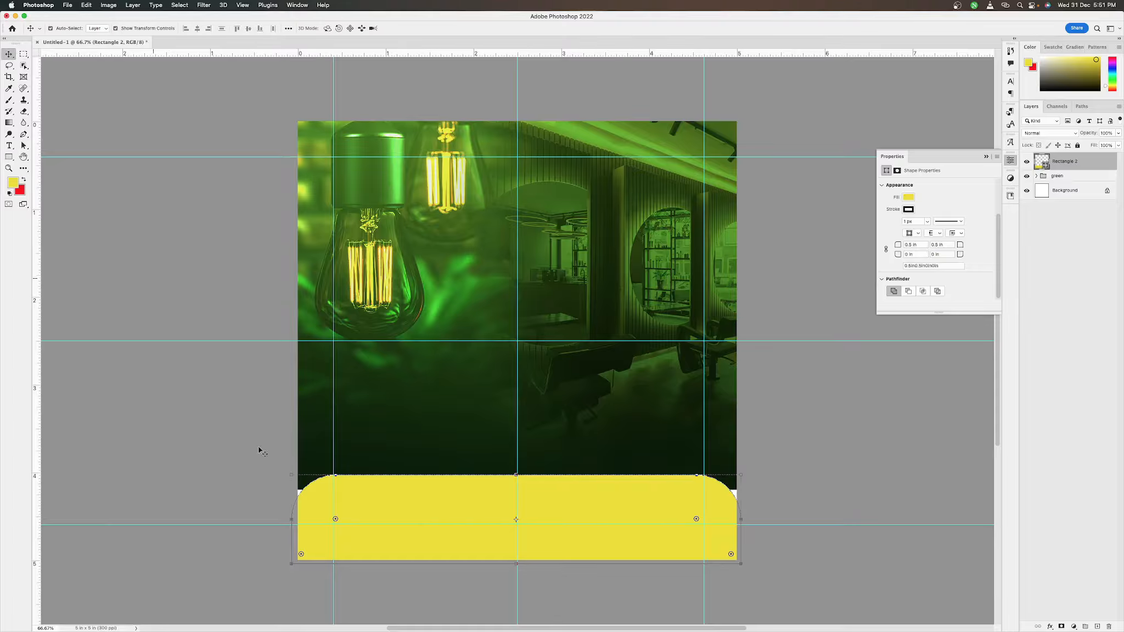
{"action": "left_click_drag", "start_coordinate": [293, 519], "coordinate": [307, 519]}
{"action": "left_click_drag", "start_coordinate": [741, 518], "coordinate": [736, 518]}
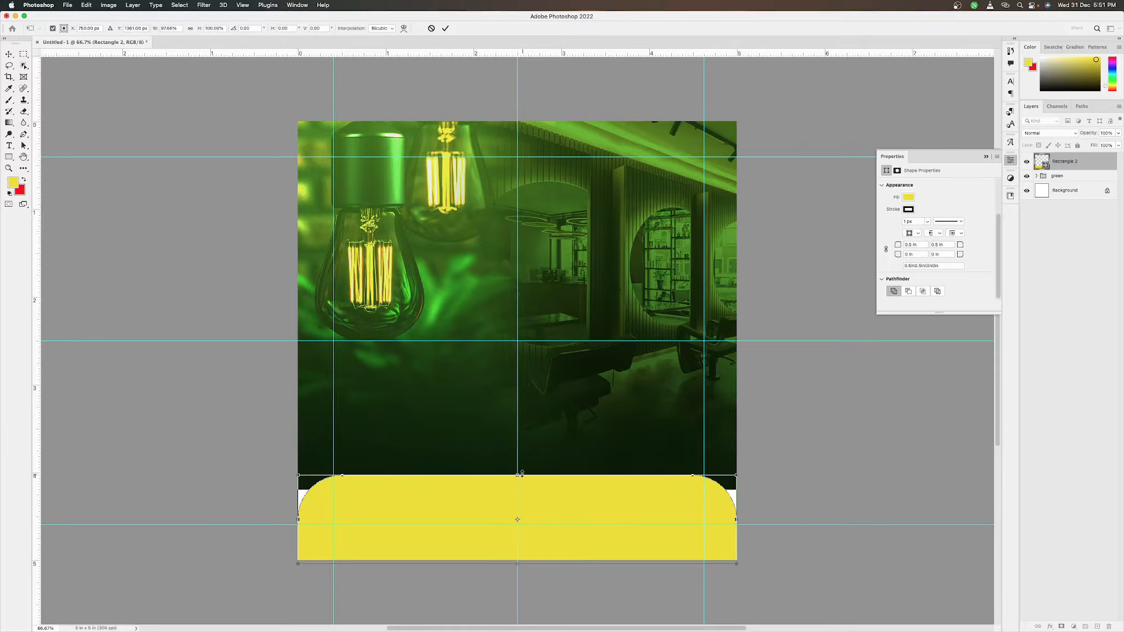
{"action": "mouse_move", "coordinate": [517, 474]}
{"action": "left_mouse_down"}
{"action": "mouse_move", "coordinate": [516, 462]}
{"action": "mouse_move", "coordinate": [513, 470]}
{"action": "left_mouse_up"}
{"action": "key", "text": "Return"}
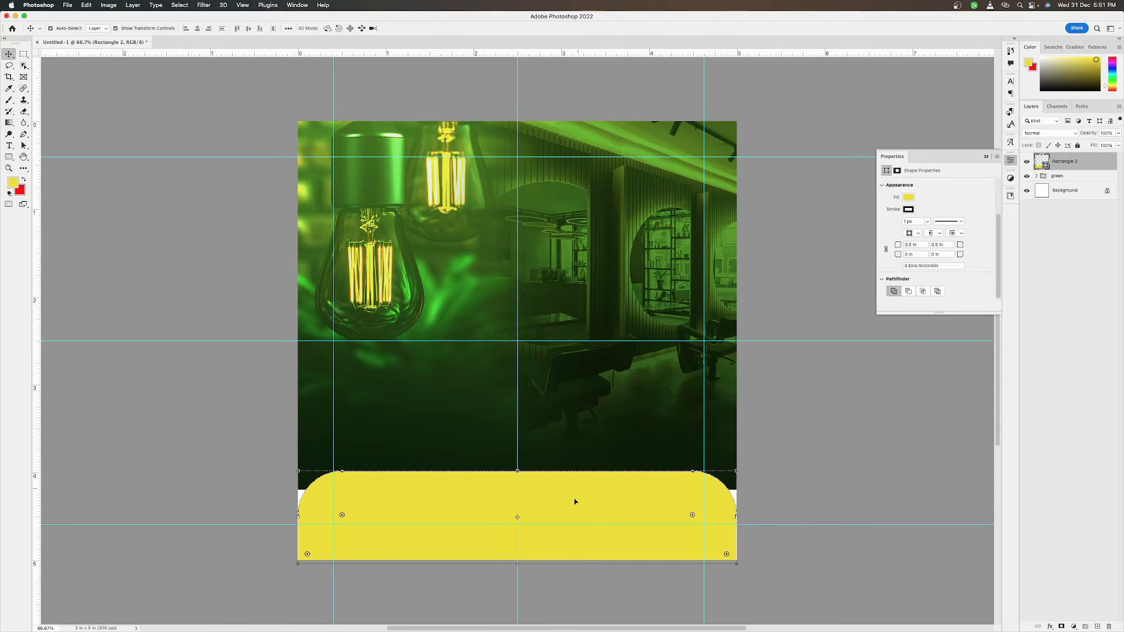
{"action": "left_click_drag", "start_coordinate": [518, 566], "coordinate": [518, 562]}
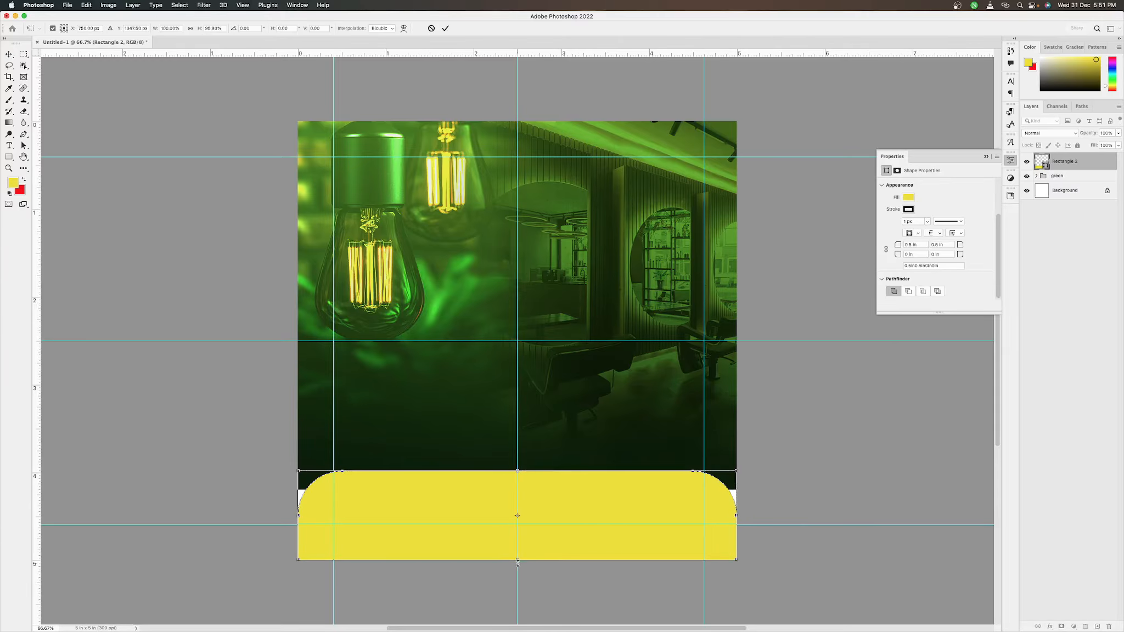
{"action": "key", "text": "Return"}
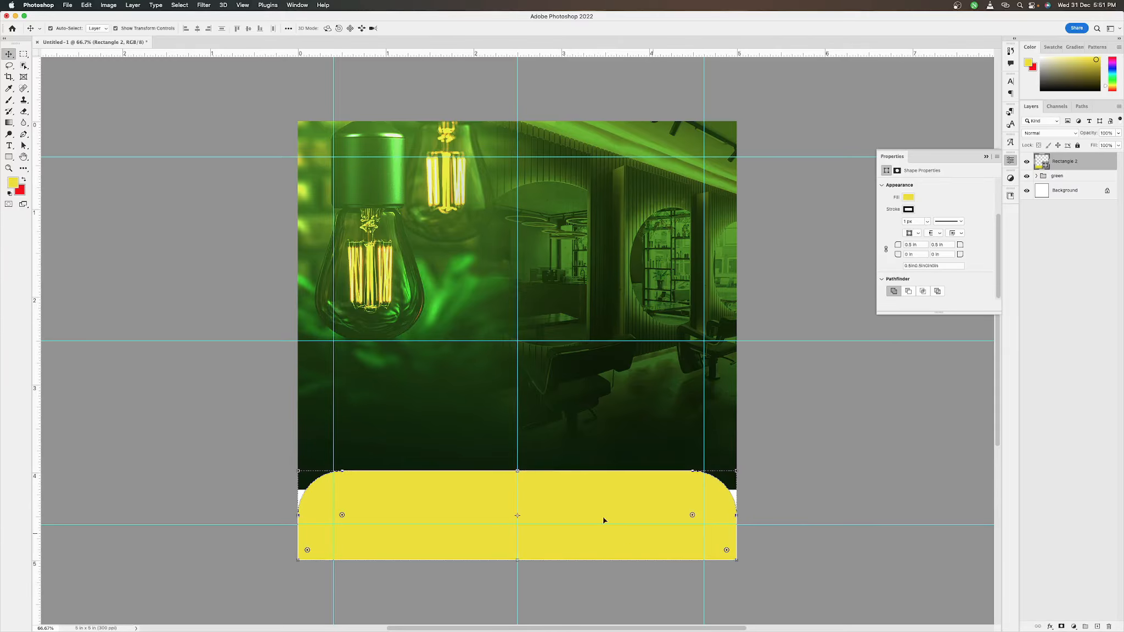
Change the bottom rectangle's fill to white and remove its stroke.
{"action": "left_click", "coordinate": [909, 208]}
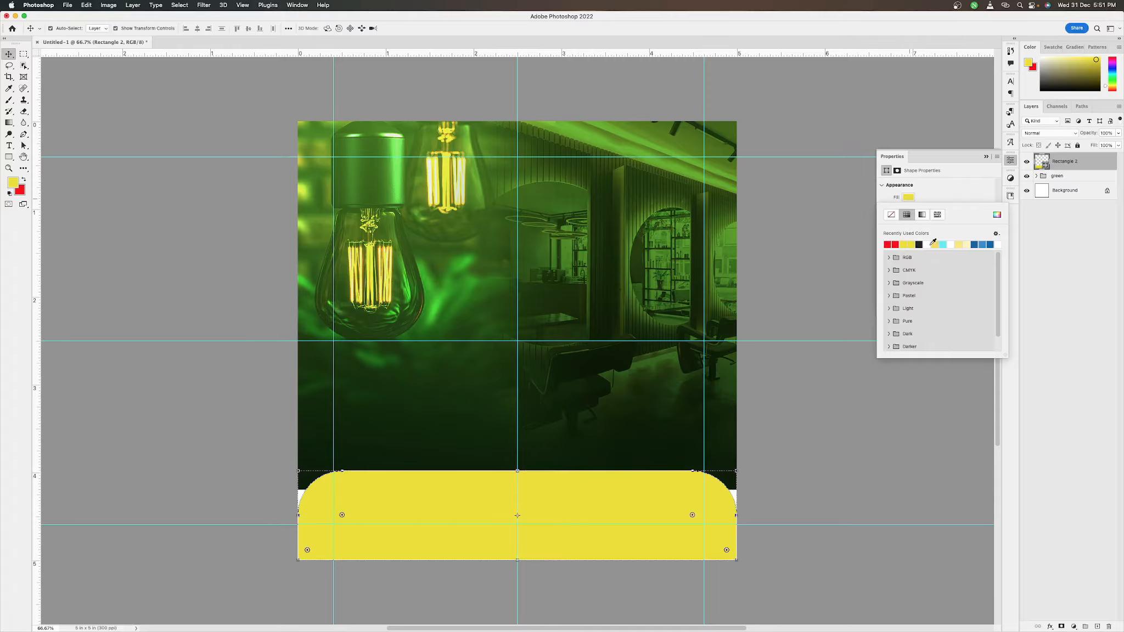
{"action": "left_click", "coordinate": [934, 243]}
{"action": "left_click", "coordinate": [912, 209]}
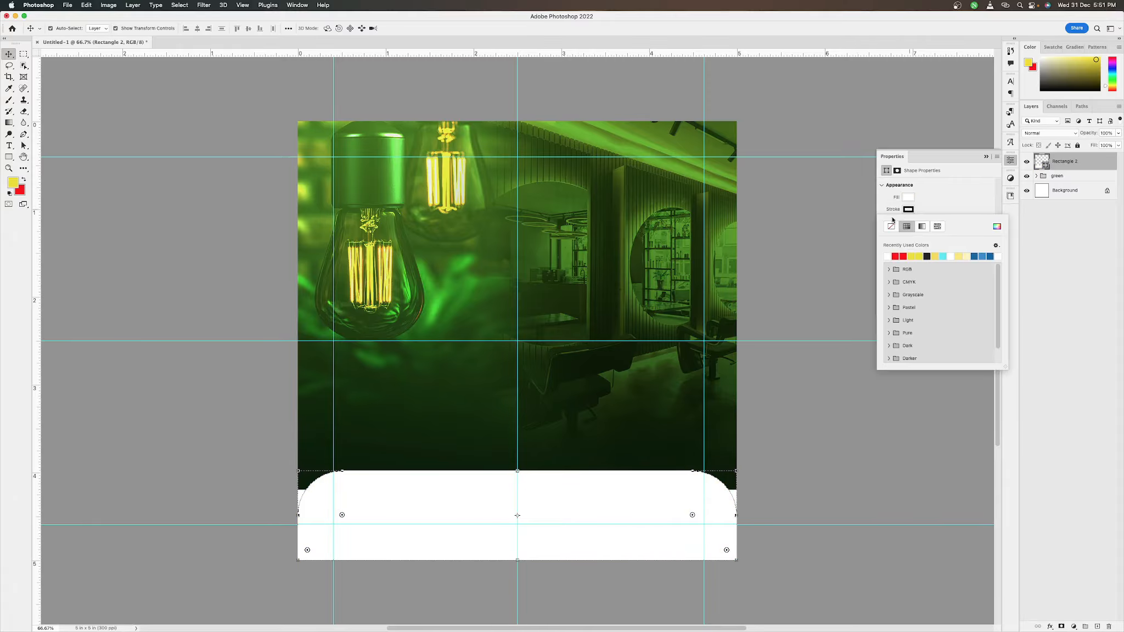
{"action": "left_click", "coordinate": [892, 226]}
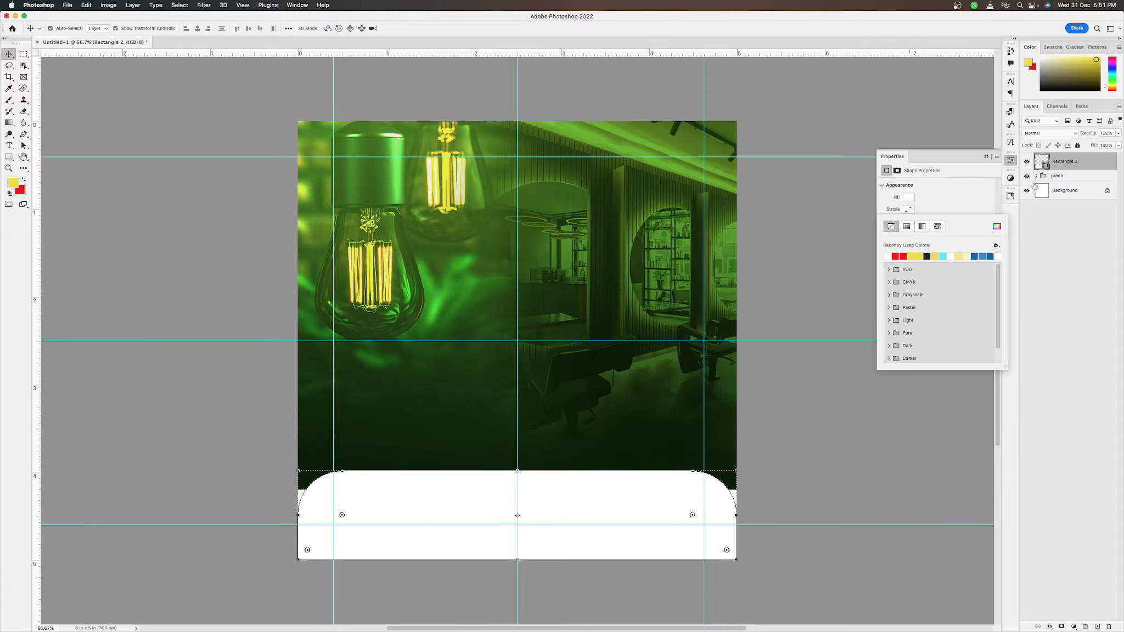
Move the green group down behind the white panel's rounded corners and scale it up to about 105%.
{"action": "left_click", "coordinate": [1061, 177]}
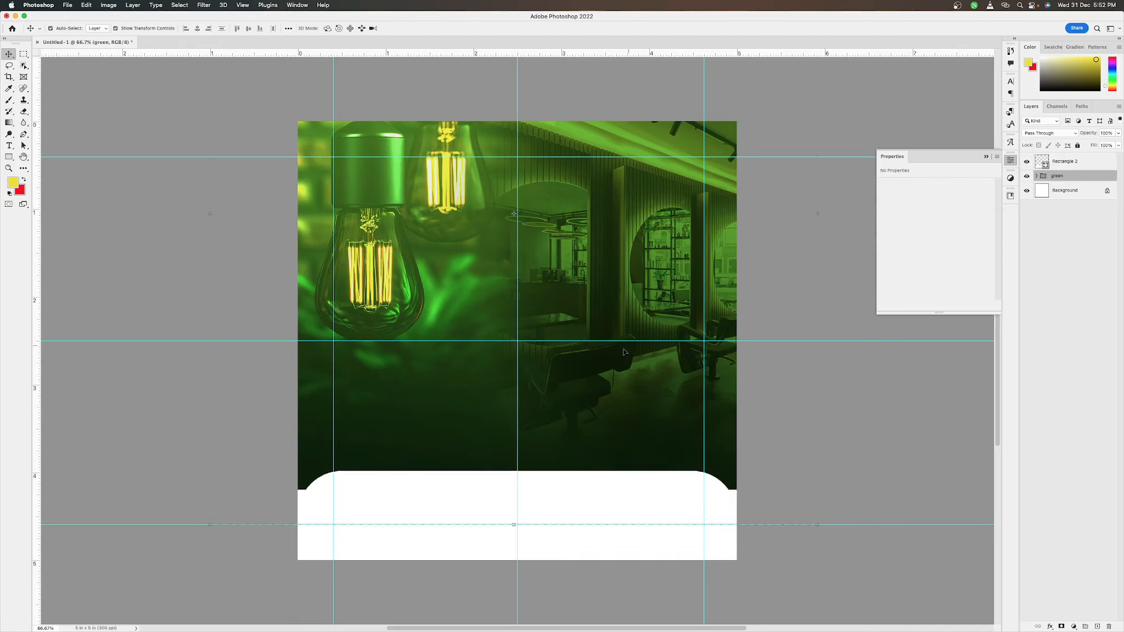
{"action": "left_click_drag", "start_coordinate": [599, 374], "coordinate": [604, 397]}
{"action": "key", "text": "super+t"}
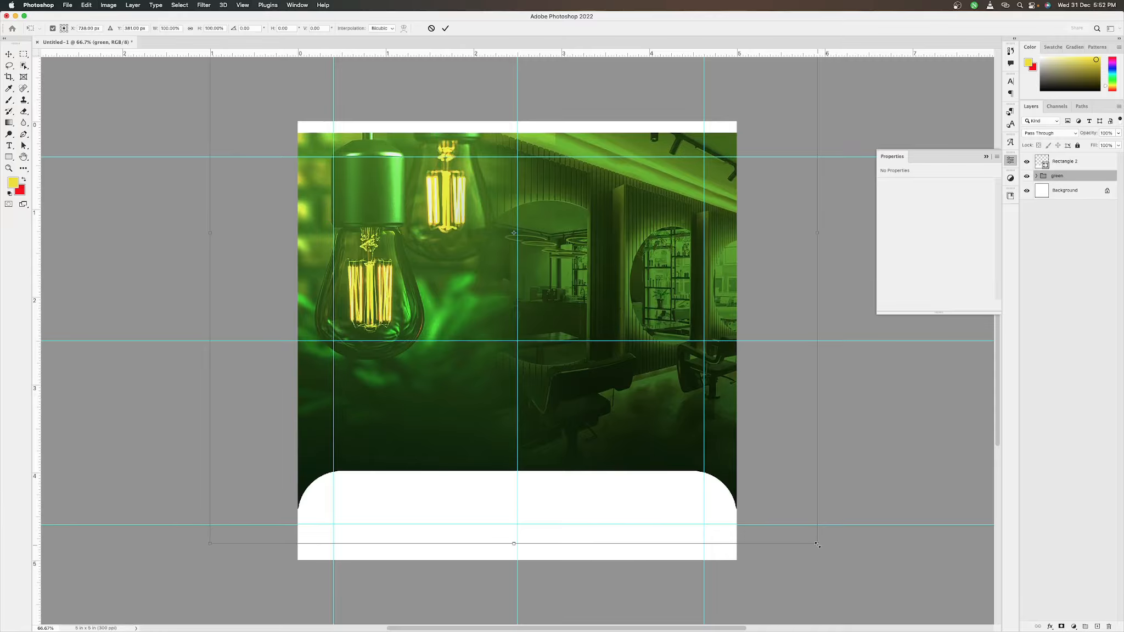
{"action": "left_click_drag", "start_coordinate": [819, 546], "coordinate": [850, 577]}
{"action": "left_click_drag", "start_coordinate": [775, 532], "coordinate": [774, 531]}
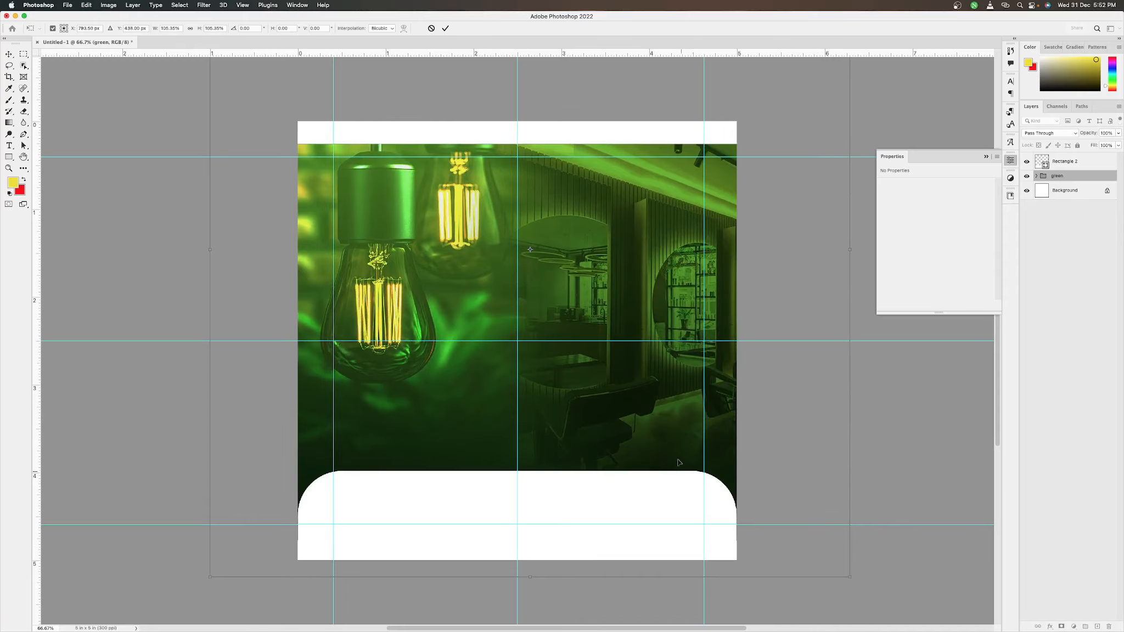
Reposition the enlarged green group, nudging it down slightly, so it fills the canvas from the top edge to behind the white panel.
{"action": "mouse_move", "coordinate": [658, 412]}
{"action": "left_mouse_down"}
{"action": "mouse_move", "coordinate": [678, 377]}
{"action": "mouse_move", "coordinate": [654, 399]}
{"action": "left_mouse_up"}
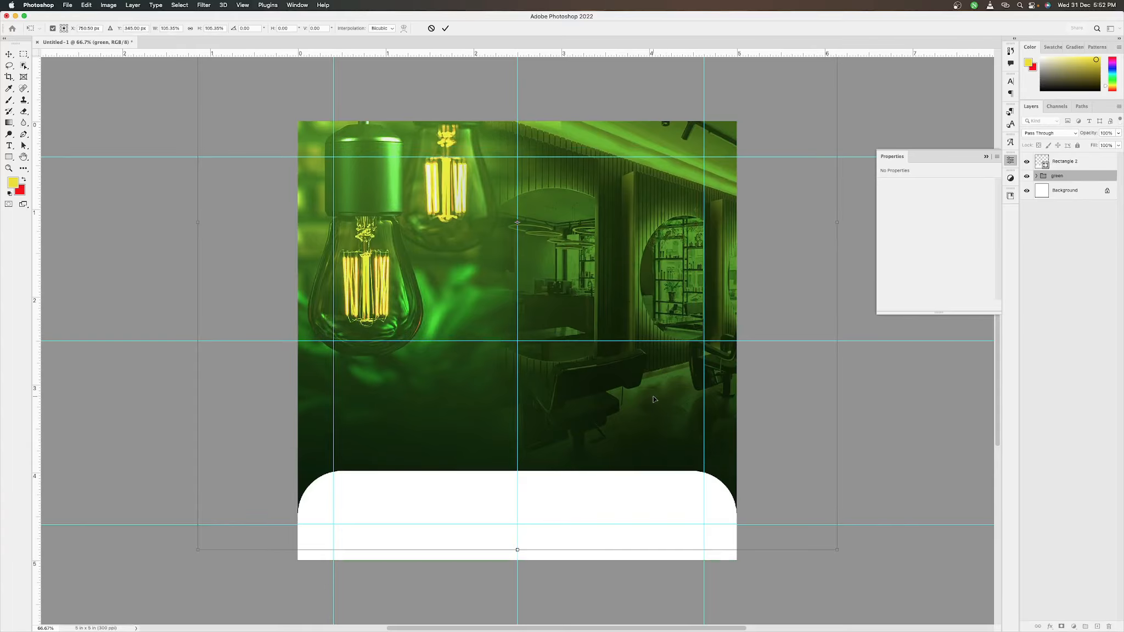
{"action": "key", "text": "Down"}
{"action": "key", "text": "Down"}
{"action": "key", "text": "Down"}
{"action": "key", "text": "Down"}
{"action": "key", "text": "Down"}
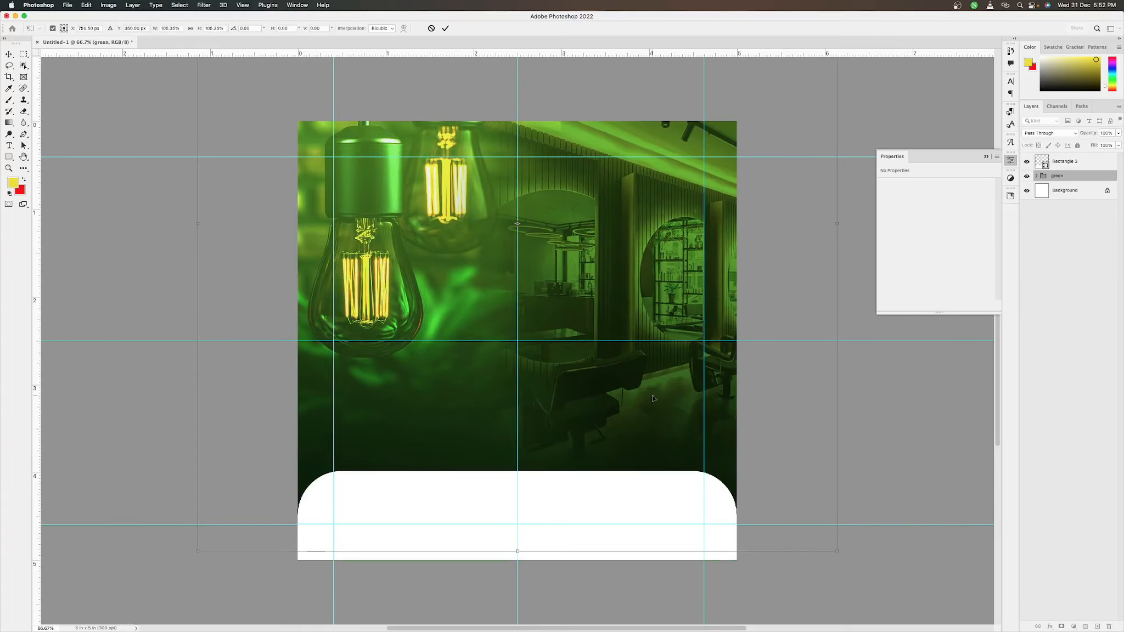
{"action": "key", "text": "Return"}
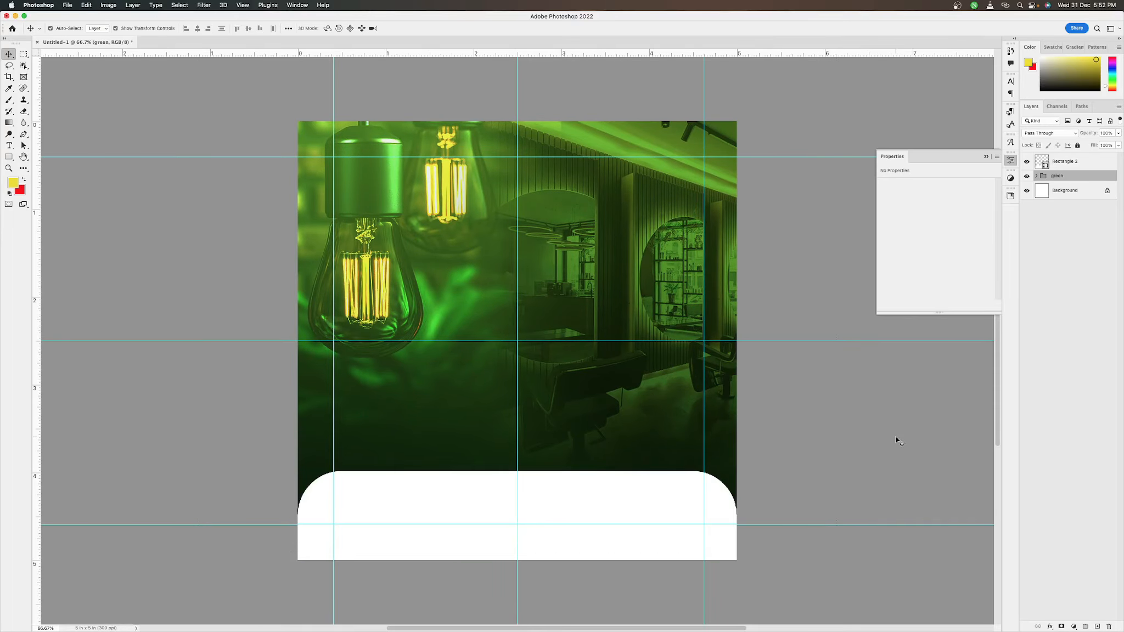
Widen the white panel to about 5.06 in, centre it horizontally past both canvas edges, and align its base with the canvas bottom.
{"action": "left_click", "coordinate": [898, 442]}
{"action": "left_click", "coordinate": [674, 501]}
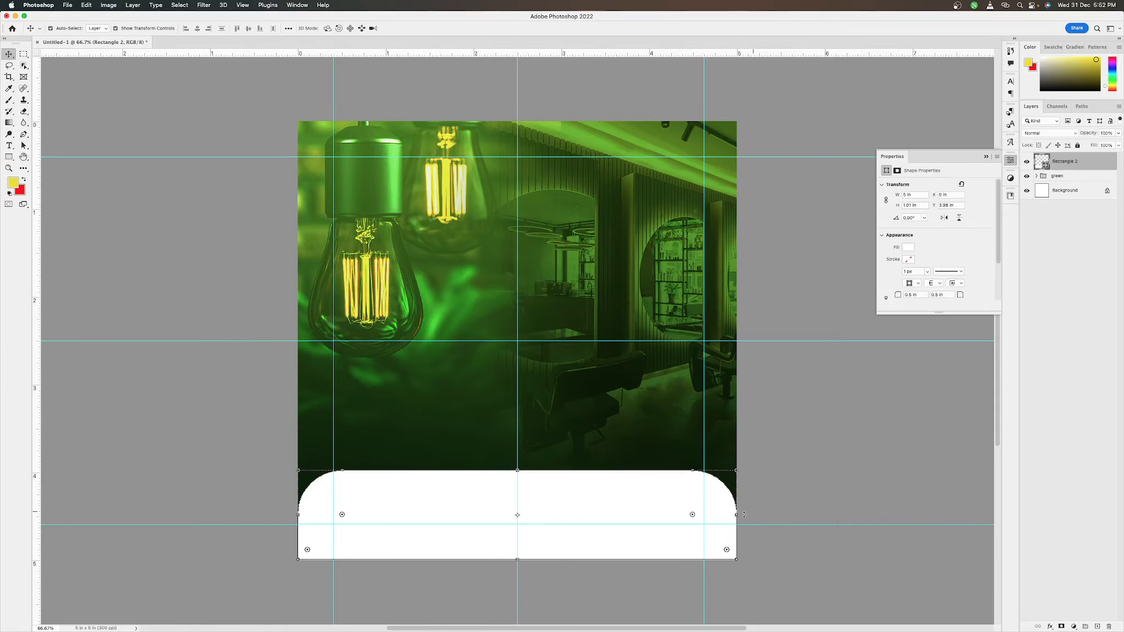
{"action": "left_click_drag", "start_coordinate": [738, 515], "coordinate": [741, 514]}
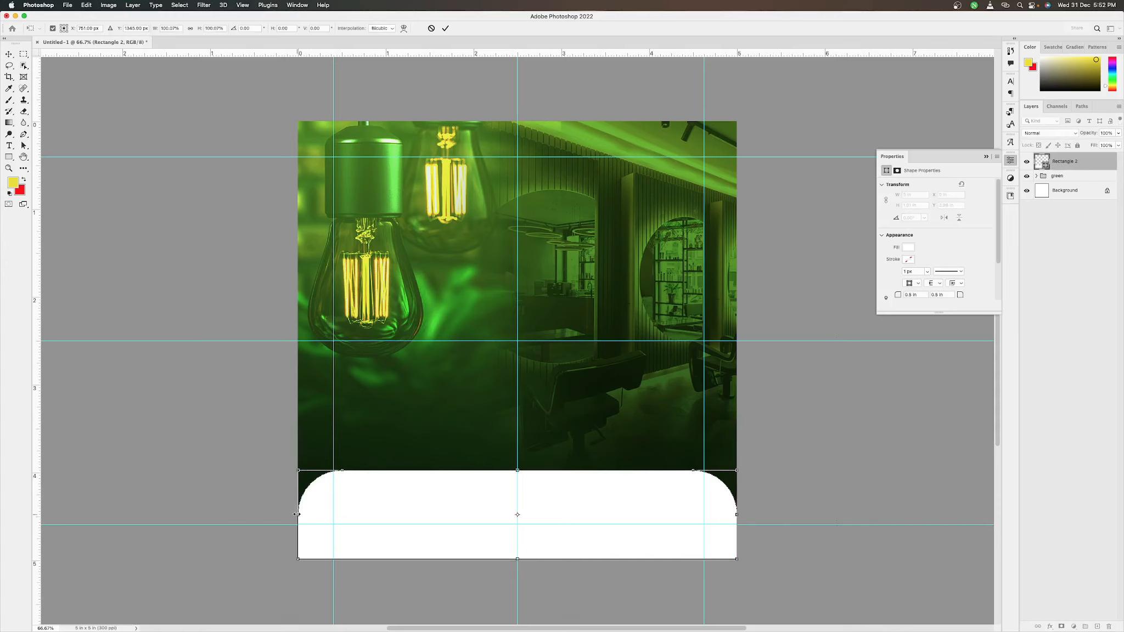
{"action": "left_click_drag", "start_coordinate": [296, 514], "coordinate": [293, 515]}
{"action": "key", "text": "Return"}
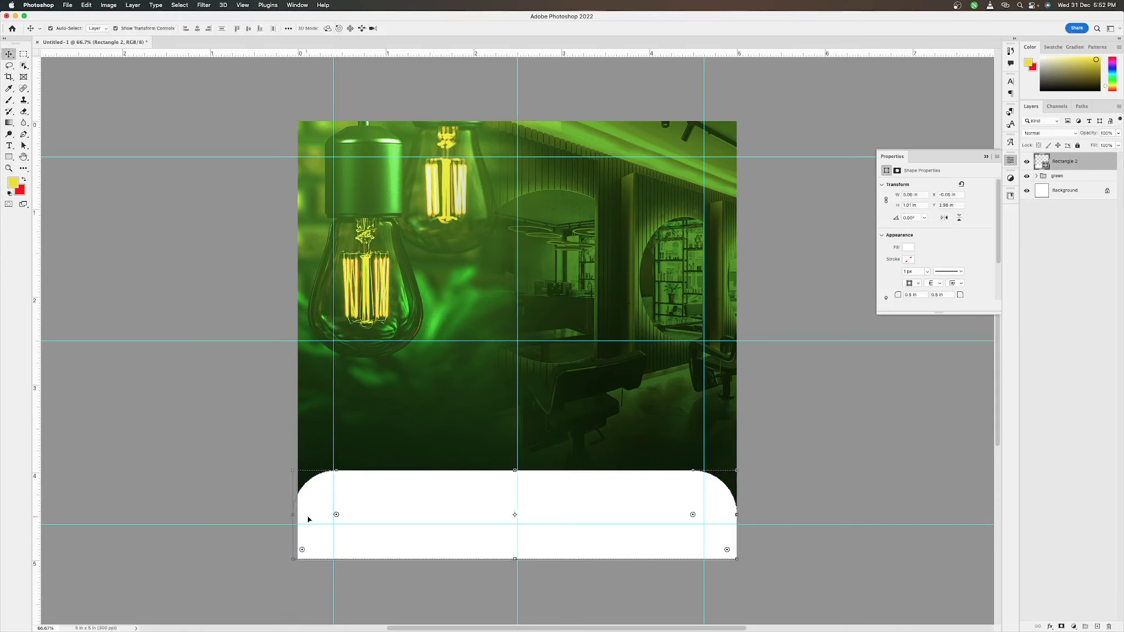
{"action": "left_click_drag", "start_coordinate": [365, 510], "coordinate": [368, 509]}
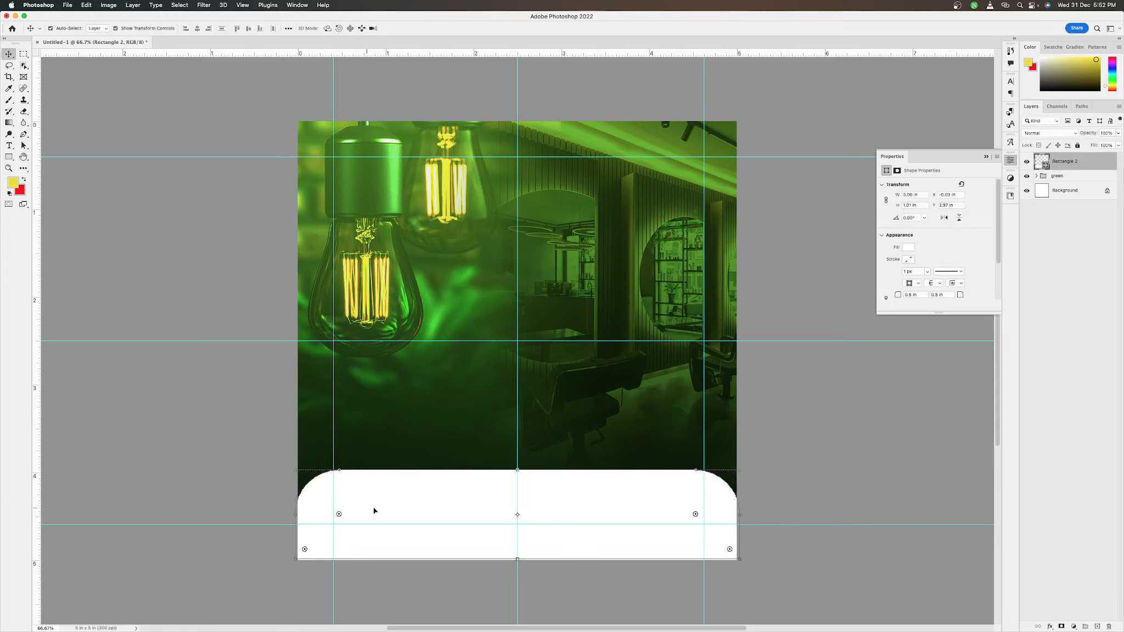
{"action": "key", "text": "Down"}
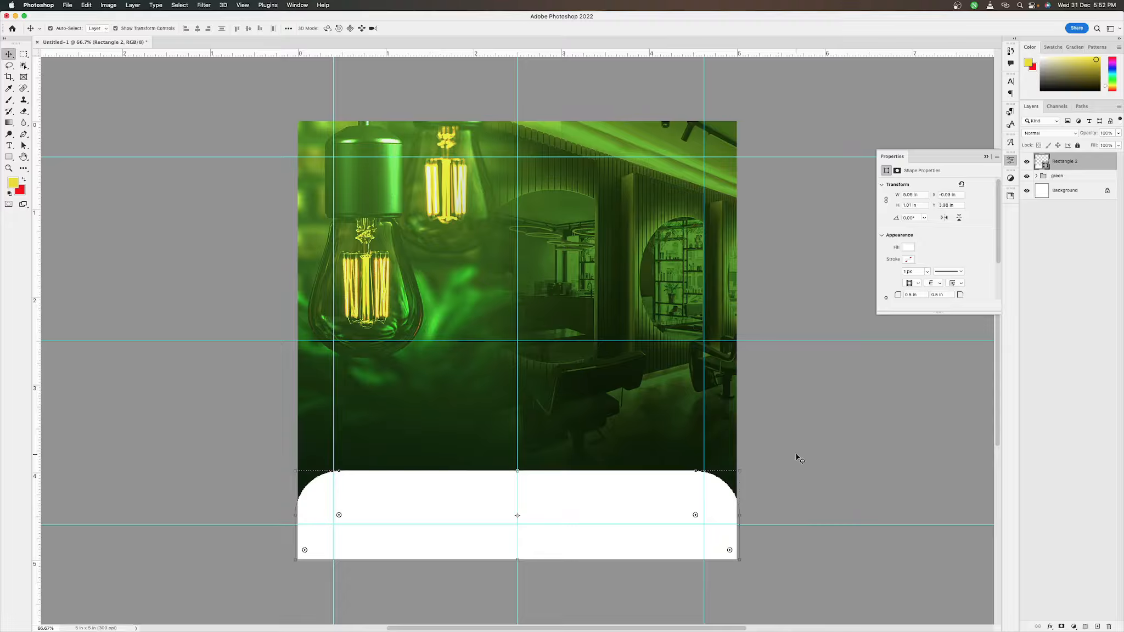
{"action": "left_click", "coordinate": [774, 454]}
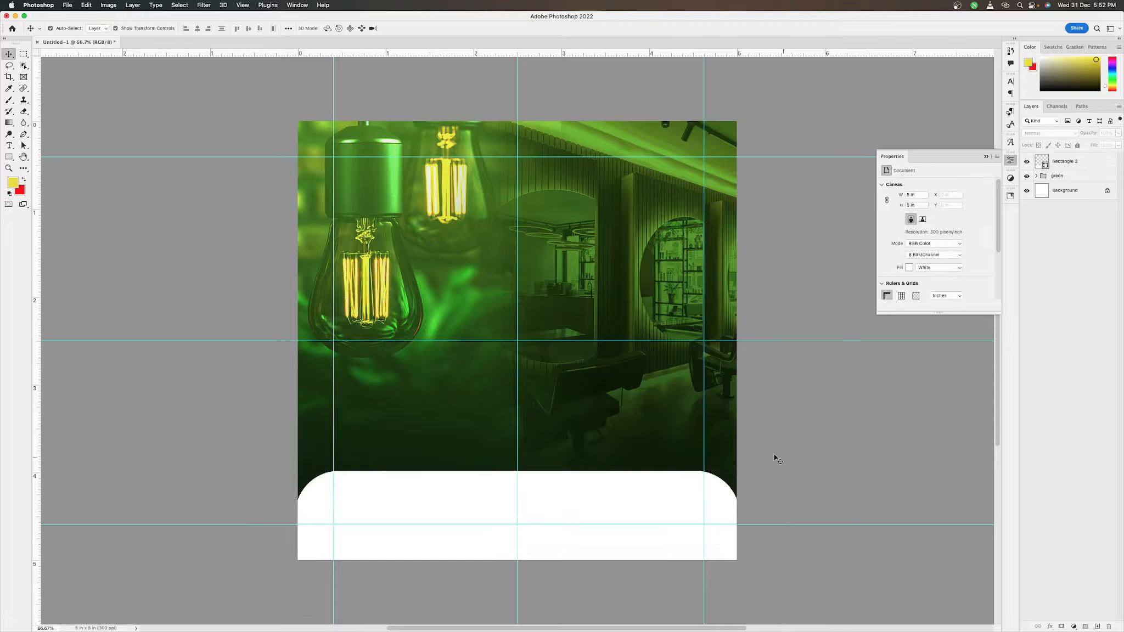
{"action": "left_click", "coordinate": [1075, 180]}
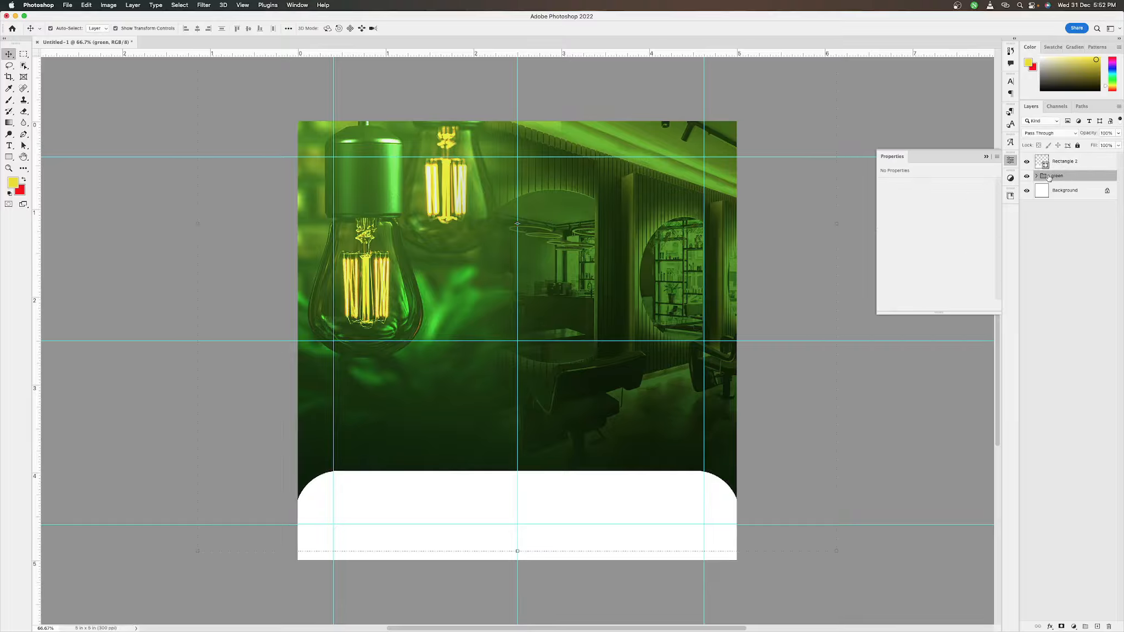
{"action": "left_click", "coordinate": [1083, 164]}
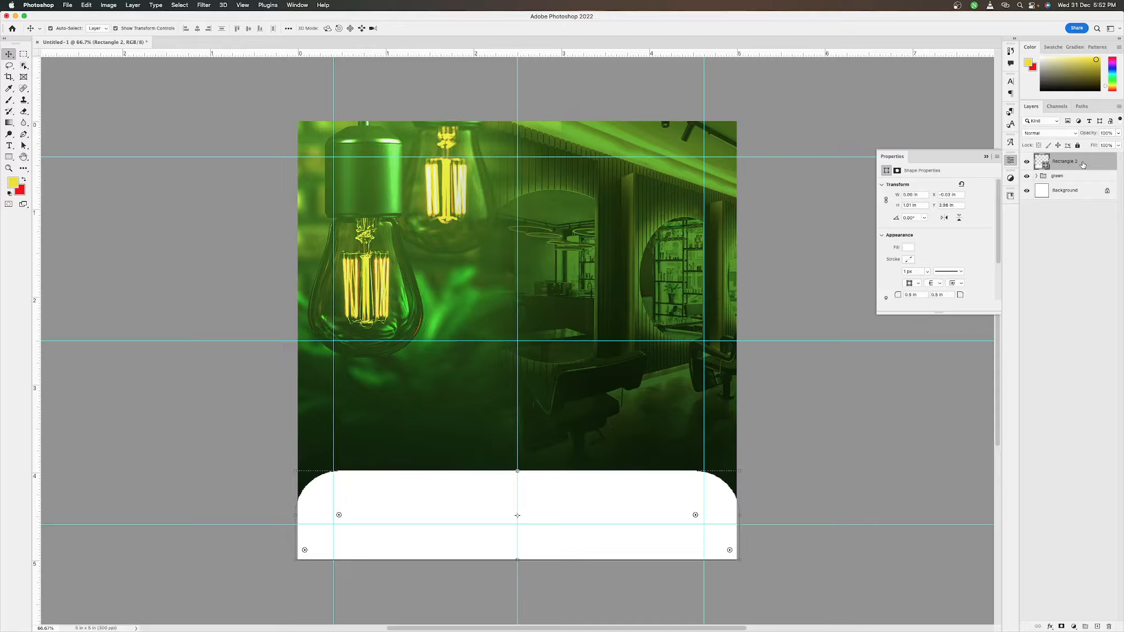
{"action": "key", "text": "super+g"}
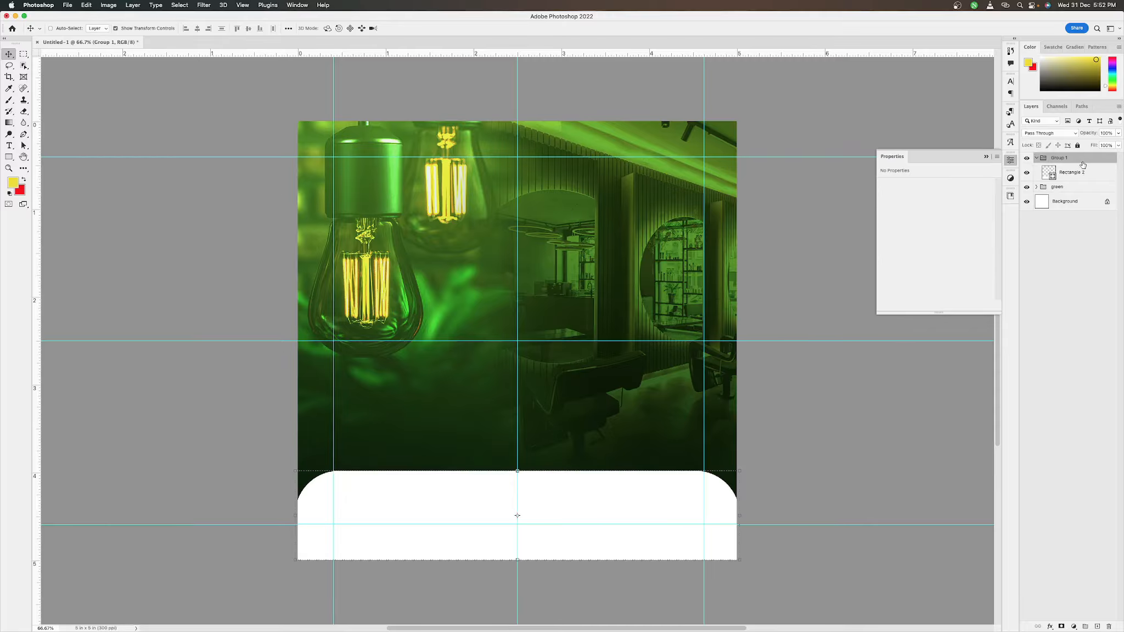
{"action": "key", "text": "super+z"}
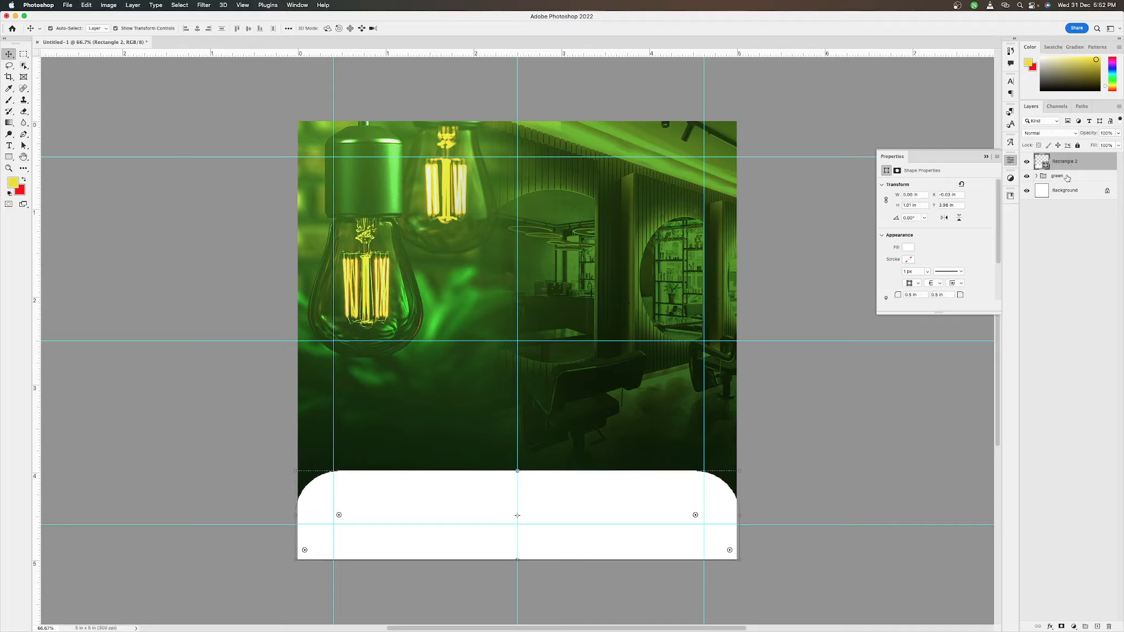
Group the white panel layer together with the green group and name the new group bg.
{"action": "key", "text": "super+g"}
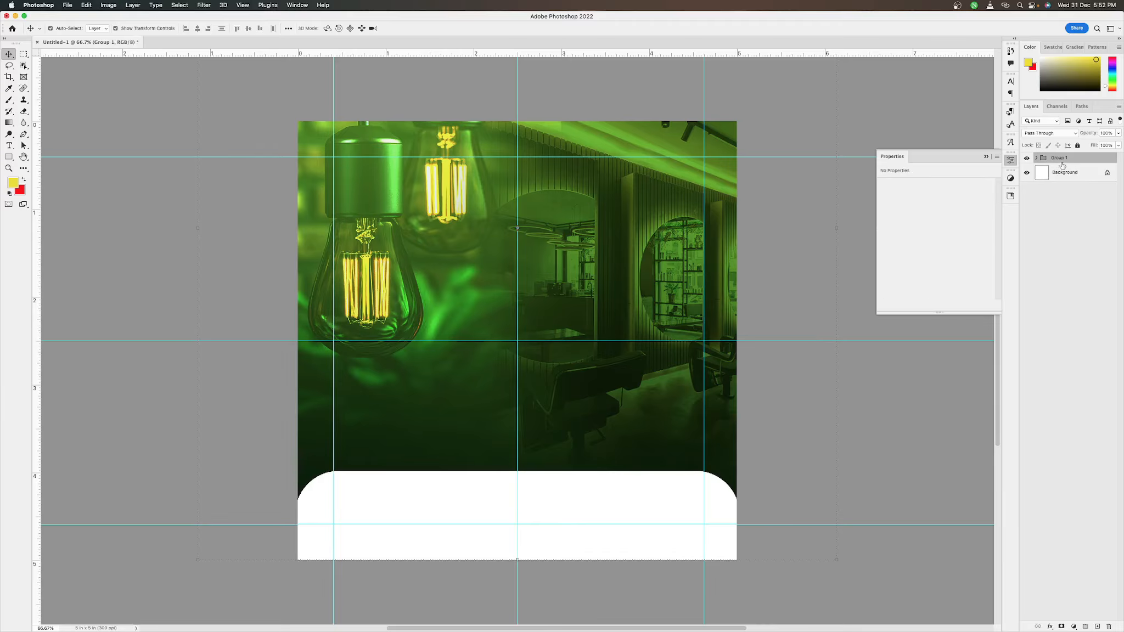
{"action": "double_click", "coordinate": [1059, 158]}
{"action": "type", "text": "bg"}
{"action": "key", "text": "Return"}
Unlock and delete the white Background layer, leaving only the bg group, and lock that group.
{"action": "left_click", "coordinate": [1107, 172]}
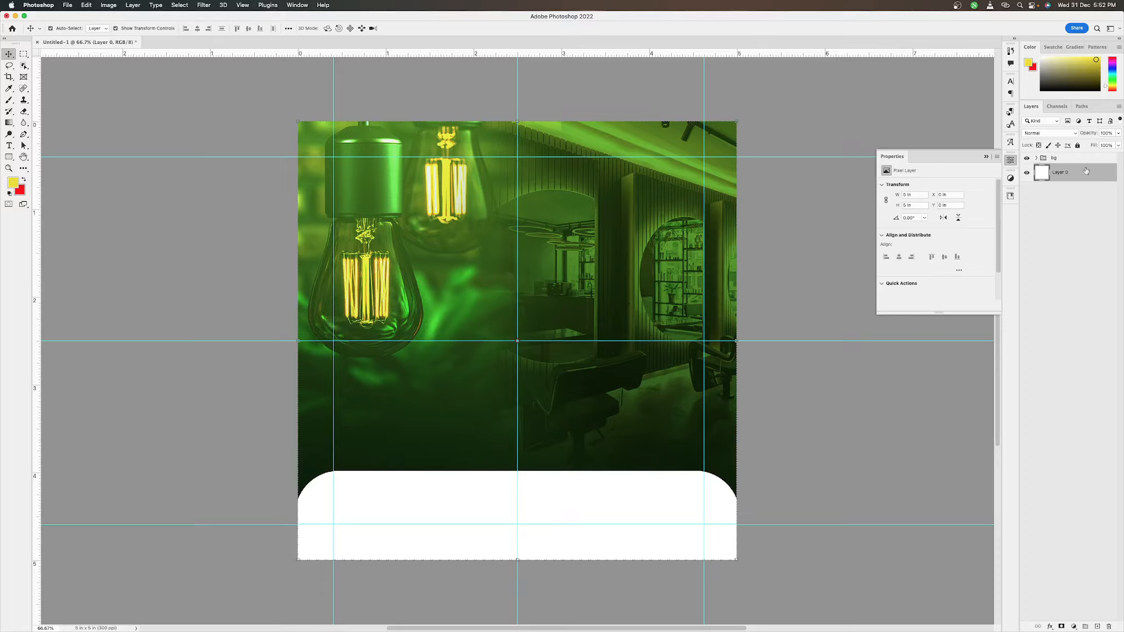
{"action": "left_click_drag", "start_coordinate": [1073, 174], "coordinate": [1075, 161]}
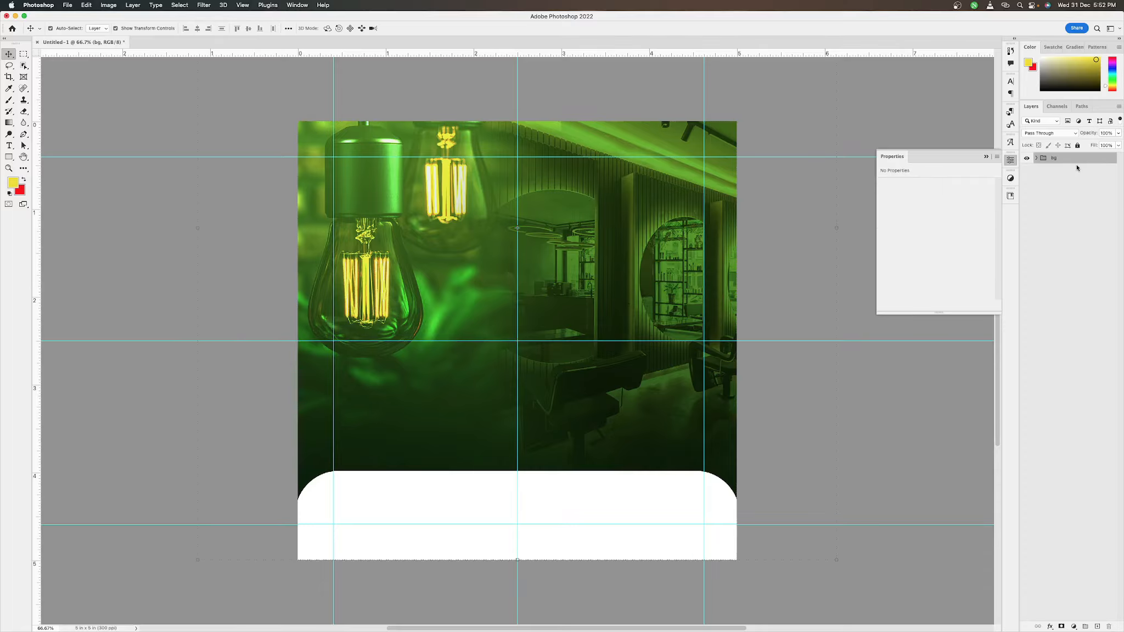
{"action": "left_click", "coordinate": [1077, 145]}
Place the bearded man's portrait, WhatsApp Image 2025-12-17 at 6.40.00 AM.jpeg, from the shop folder as an embedded image.
{"action": "left_click", "coordinate": [66, 5]}
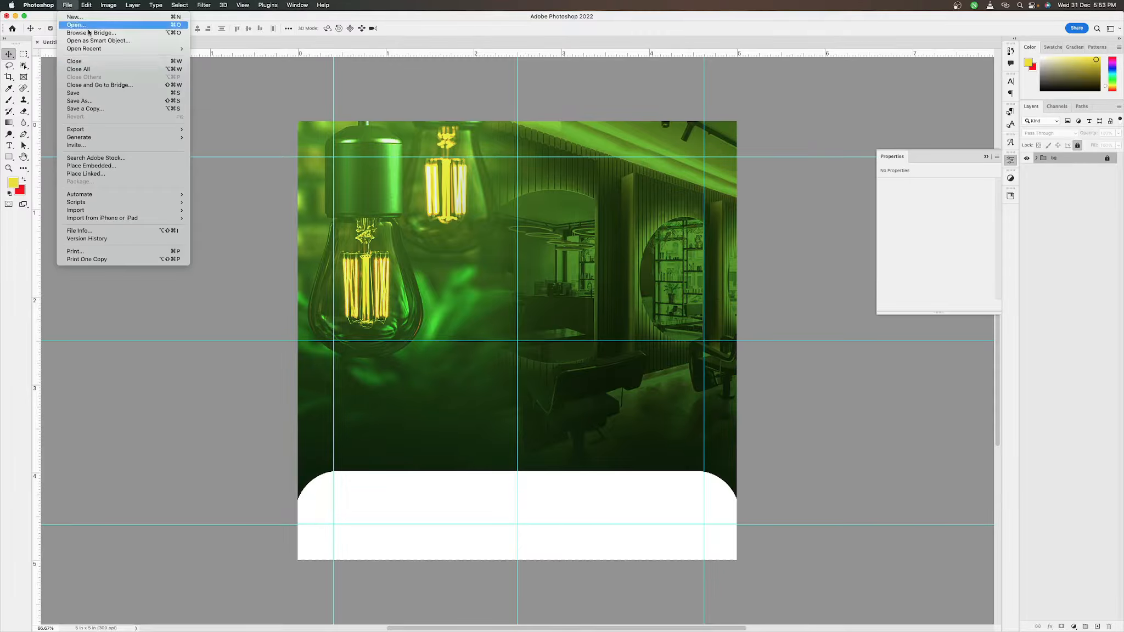
{"action": "left_click", "coordinate": [116, 166]}
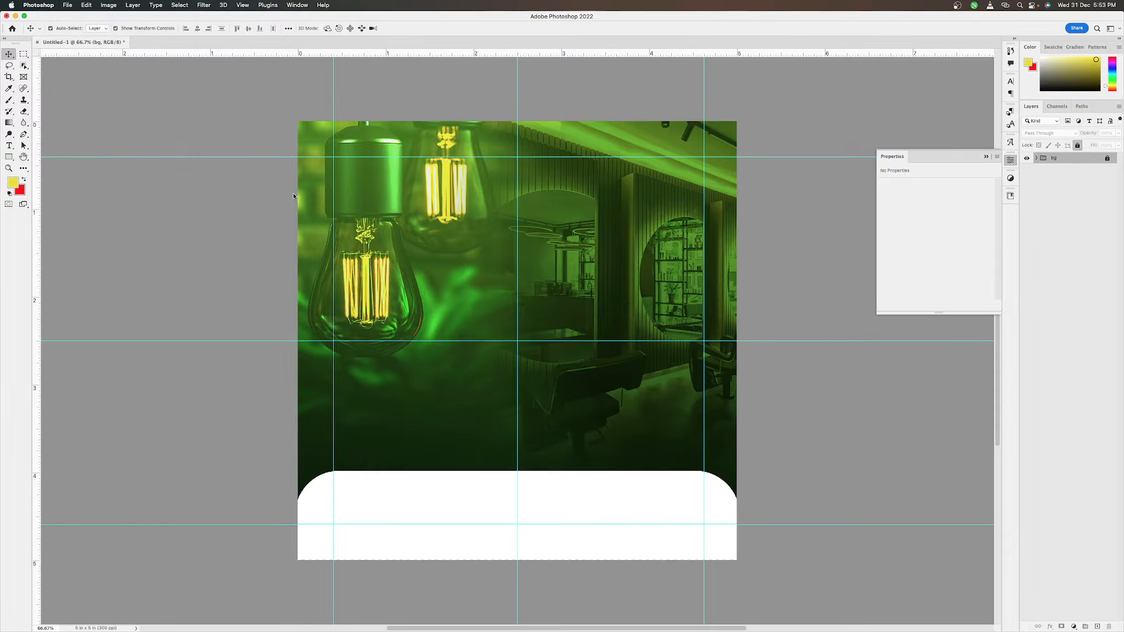
{"action": "scroll", "coordinate": [508, 224], "scroll_direction": "down", "scroll_amount": 5}
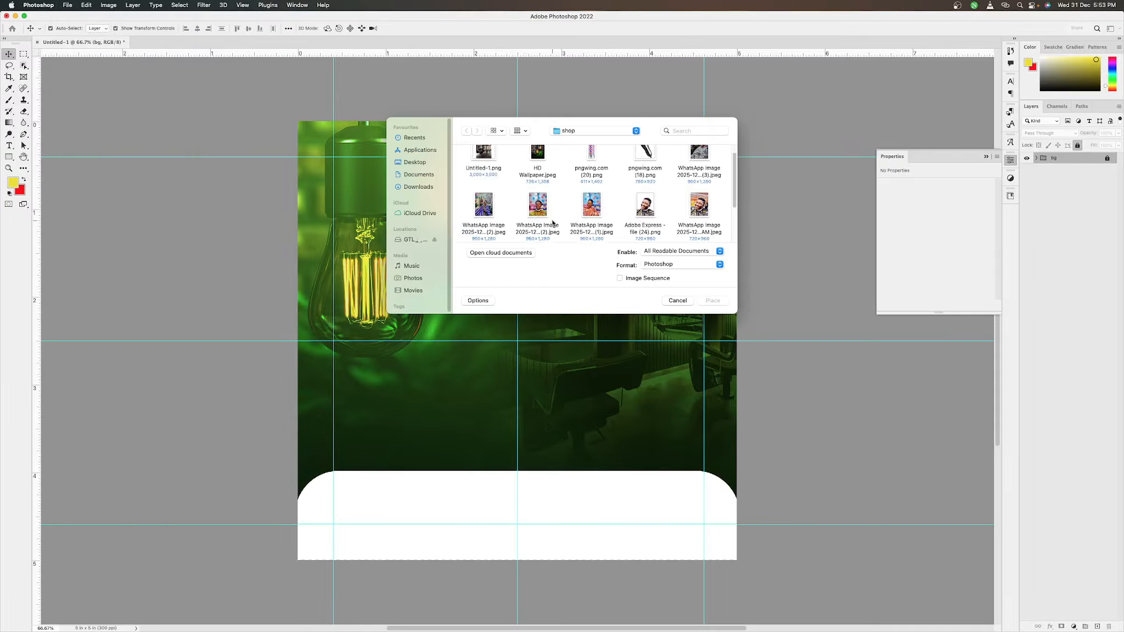
{"action": "scroll", "coordinate": [552, 219], "scroll_direction": "up", "scroll_amount": 10}
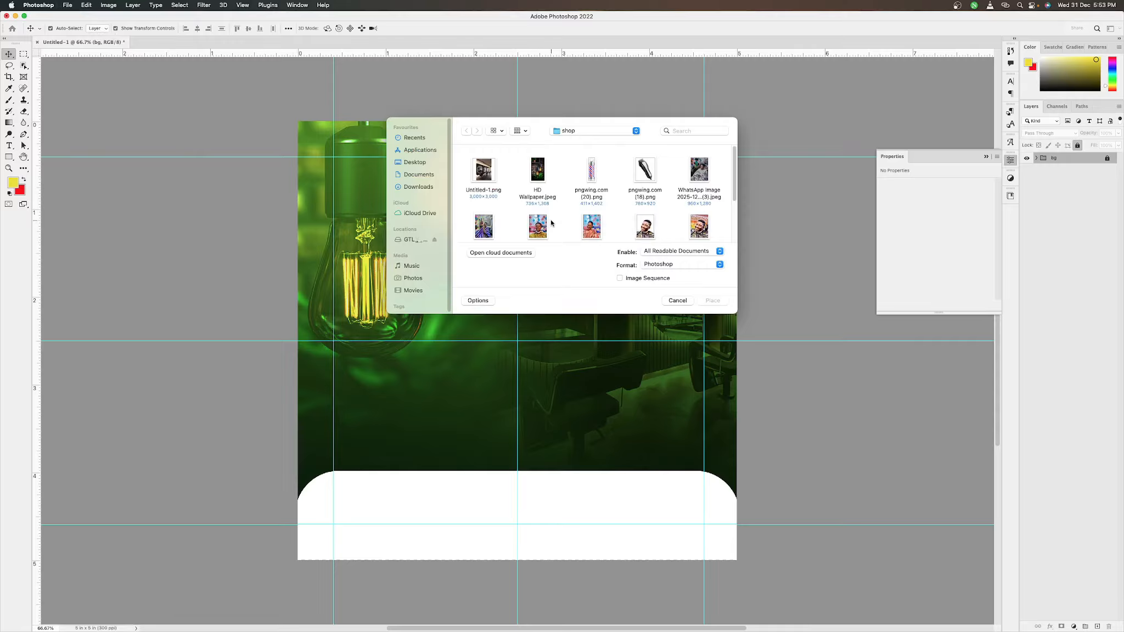
{"action": "scroll", "coordinate": [550, 219], "scroll_direction": "down", "scroll_amount": 2}
{"action": "scroll", "coordinate": [551, 223], "scroll_direction": "down", "scroll_amount": 1}
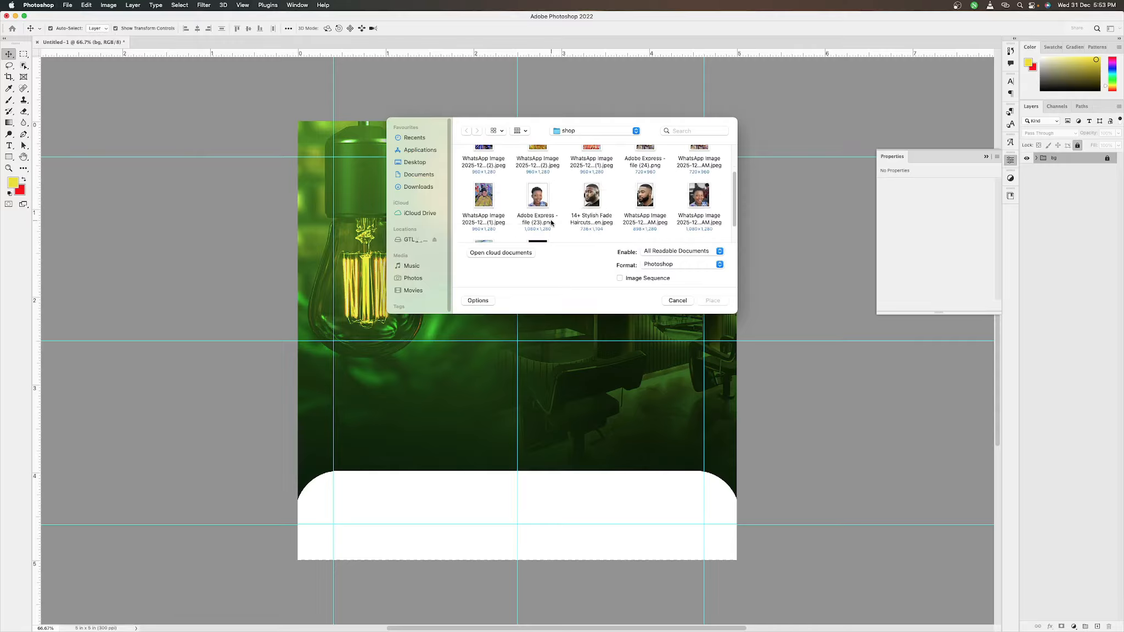
{"action": "scroll", "coordinate": [551, 222], "scroll_direction": "down", "scroll_amount": 3}
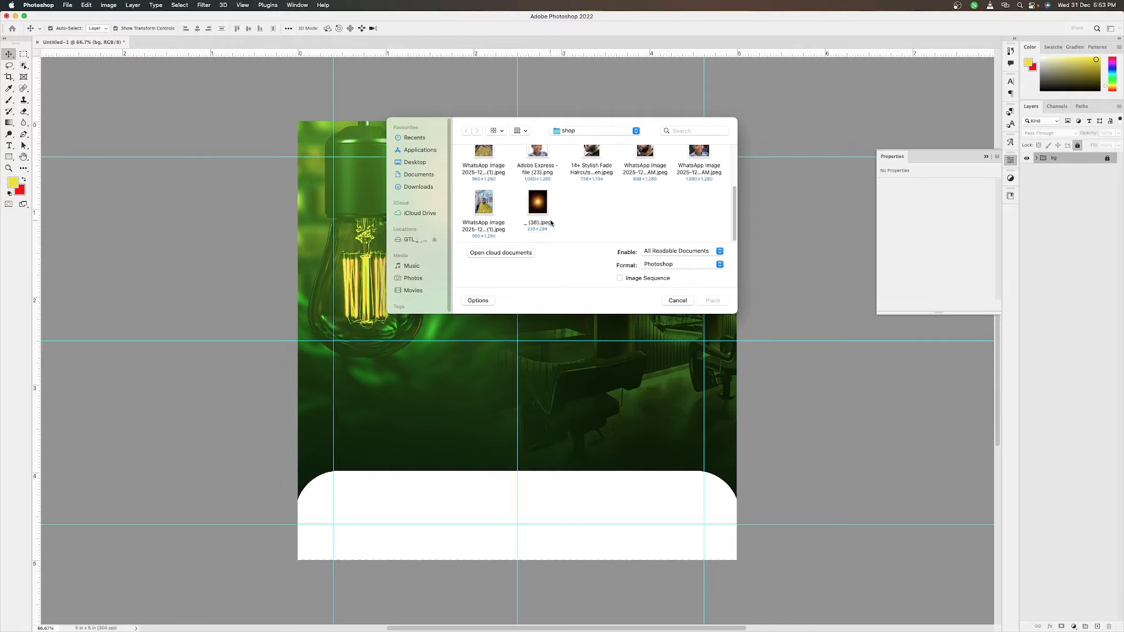
{"action": "scroll", "coordinate": [551, 222], "scroll_direction": "up", "scroll_amount": 3}
{"action": "left_click", "coordinate": [582, 204]}
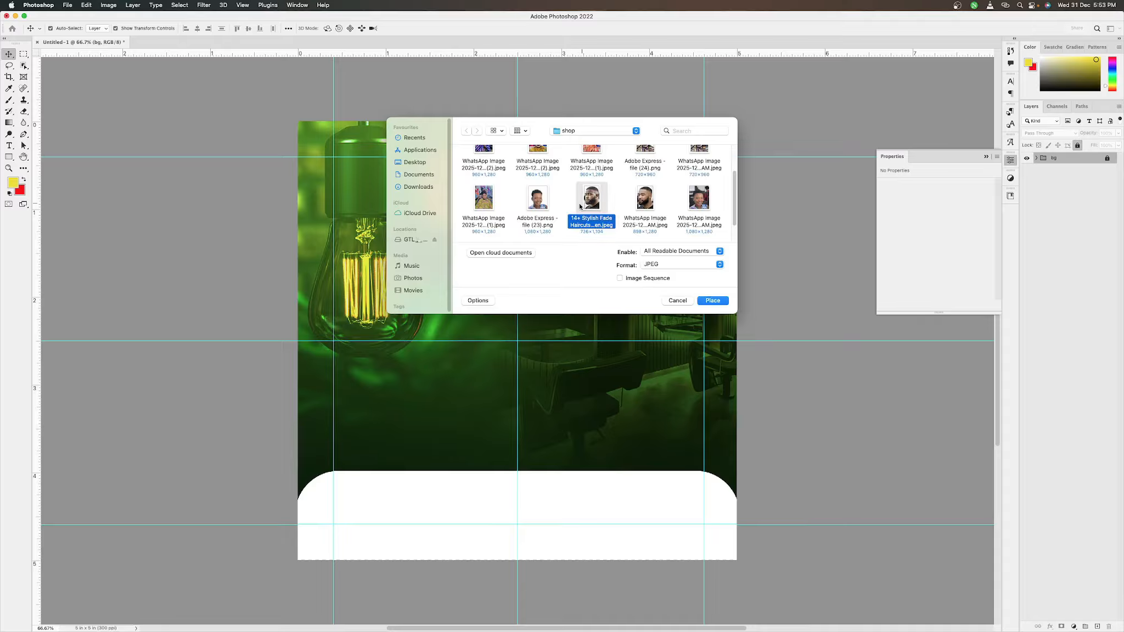
{"action": "scroll", "coordinate": [580, 206], "scroll_direction": "down", "scroll_amount": 2}
{"action": "scroll", "coordinate": [580, 207], "scroll_direction": "up", "scroll_amount": 3}
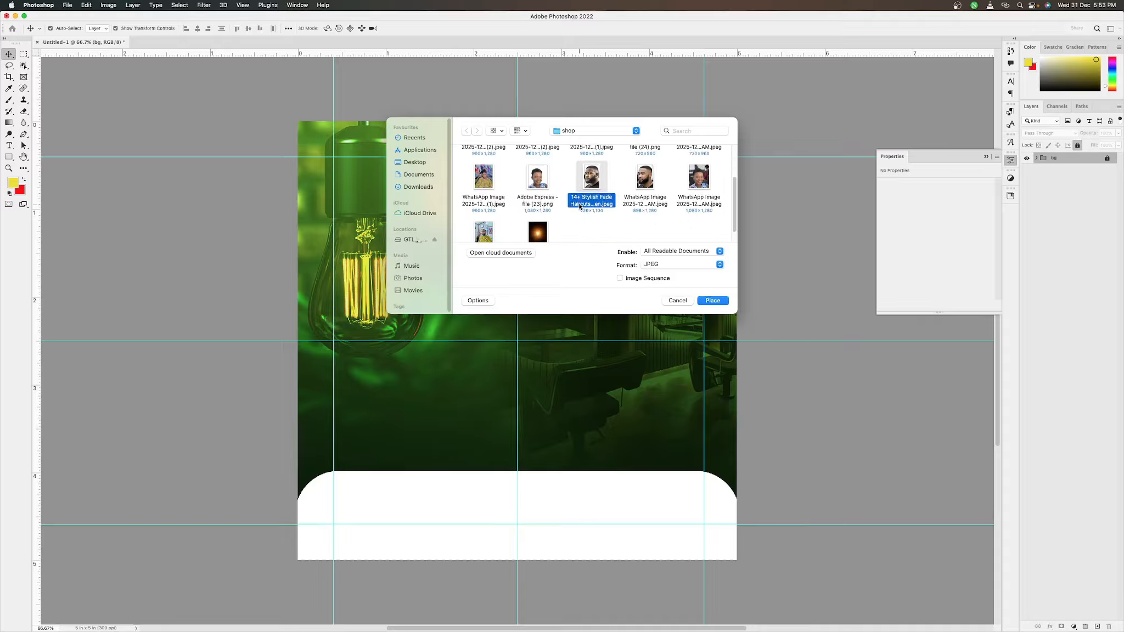
{"action": "scroll", "coordinate": [581, 206], "scroll_direction": "up", "scroll_amount": 1}
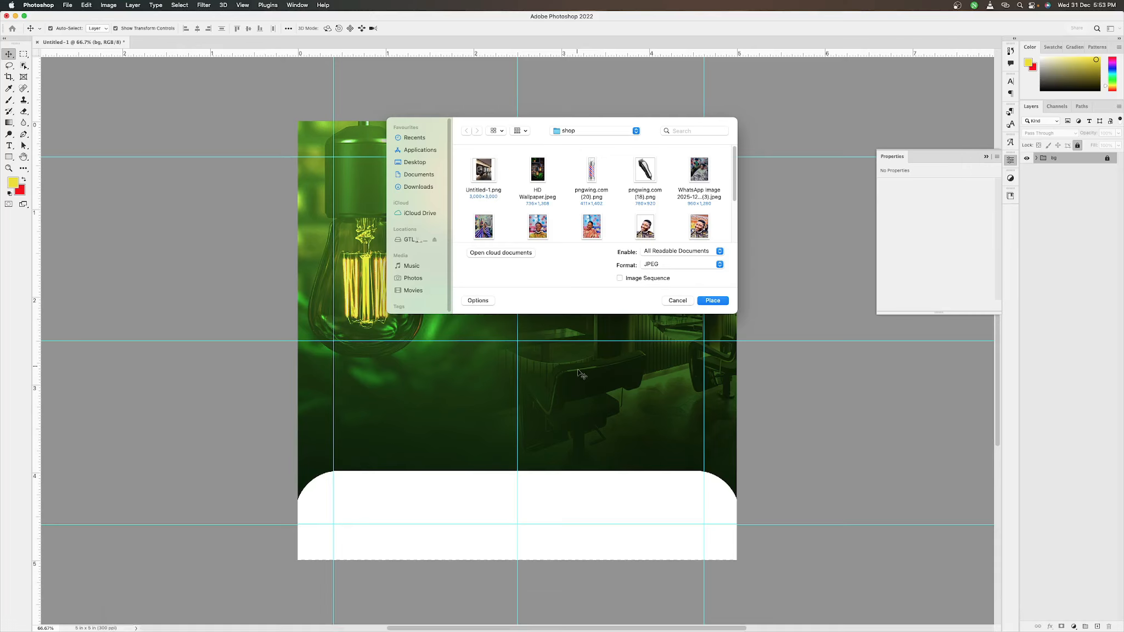
{"action": "scroll", "coordinate": [626, 210], "scroll_direction": "down", "scroll_amount": 1}
{"action": "scroll", "coordinate": [626, 210], "scroll_direction": "down", "scroll_amount": 2}
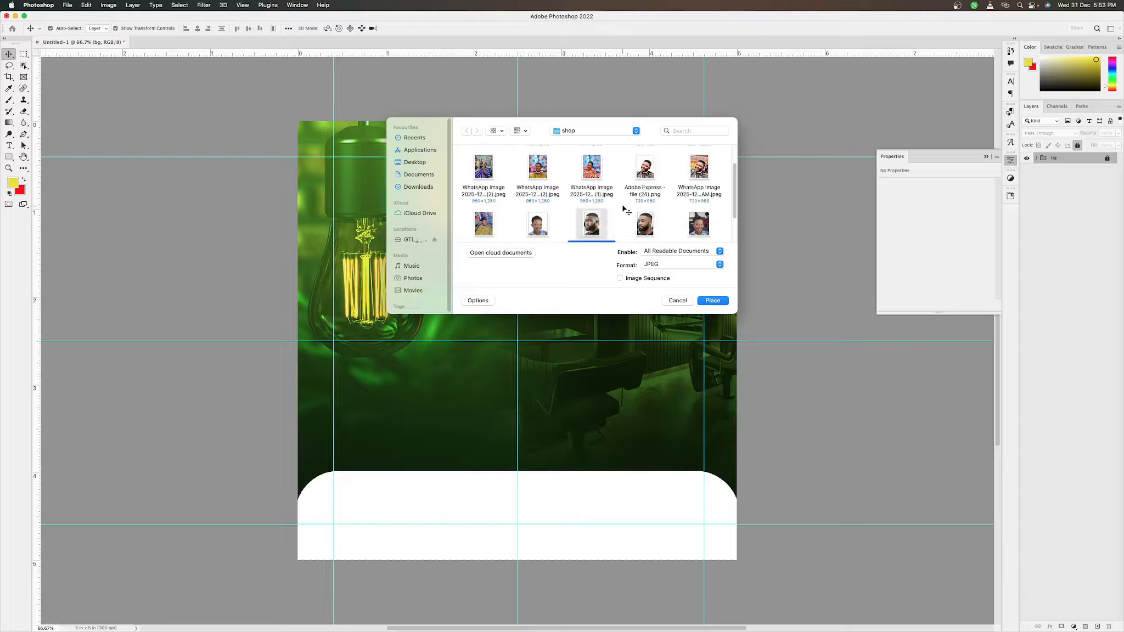
{"action": "left_click", "coordinate": [650, 235]}
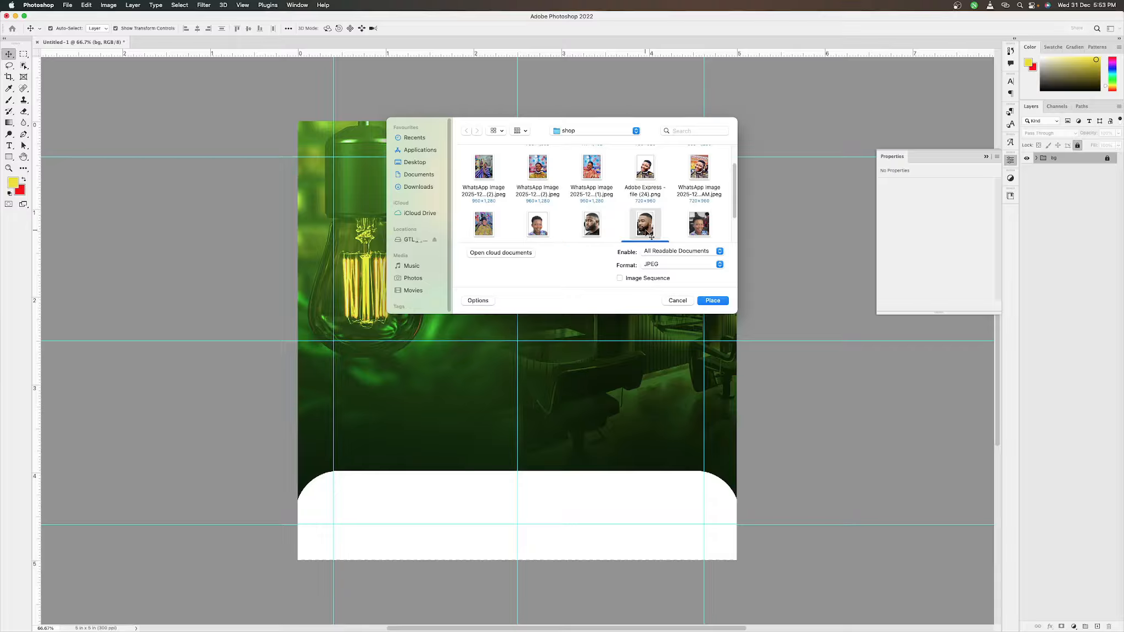
{"action": "left_click", "coordinate": [712, 301]}
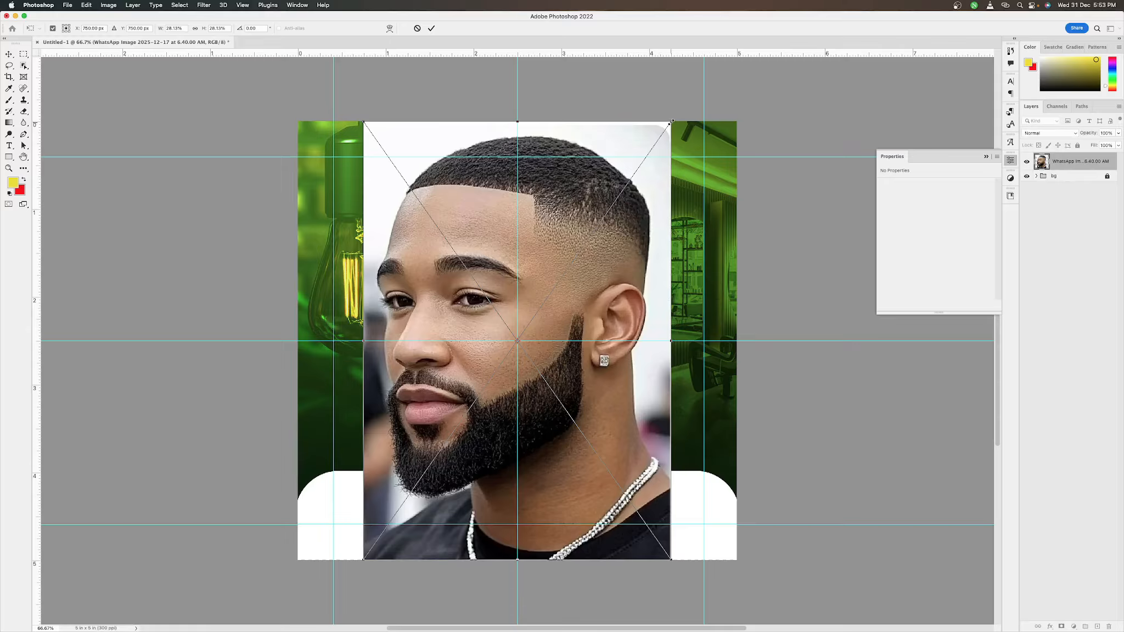
Scale the placed portrait down to about 1.78 in wide and move it over the green area above the white panel.
{"action": "left_click_drag", "start_coordinate": [670, 121], "coordinate": [483, 313]}
{"action": "left_click_drag", "start_coordinate": [442, 437], "coordinate": [444, 368]}
{"action": "key", "text": "Return"}
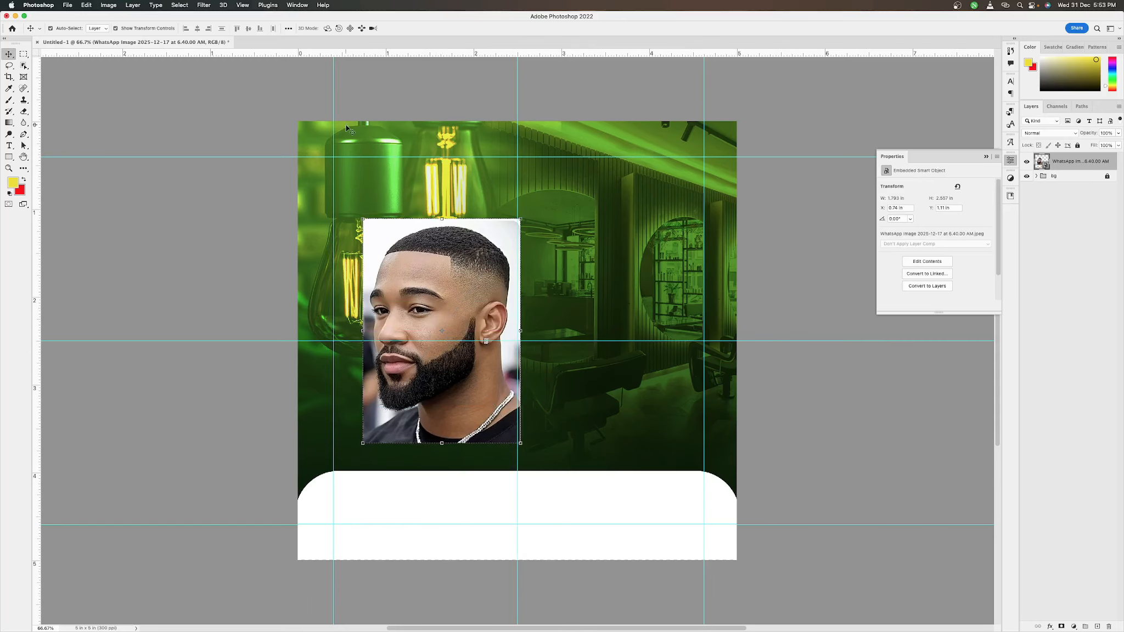
Select the man in the portrait with Select Subject and open the selection in Select and Mask.
{"action": "key", "text": "w"}
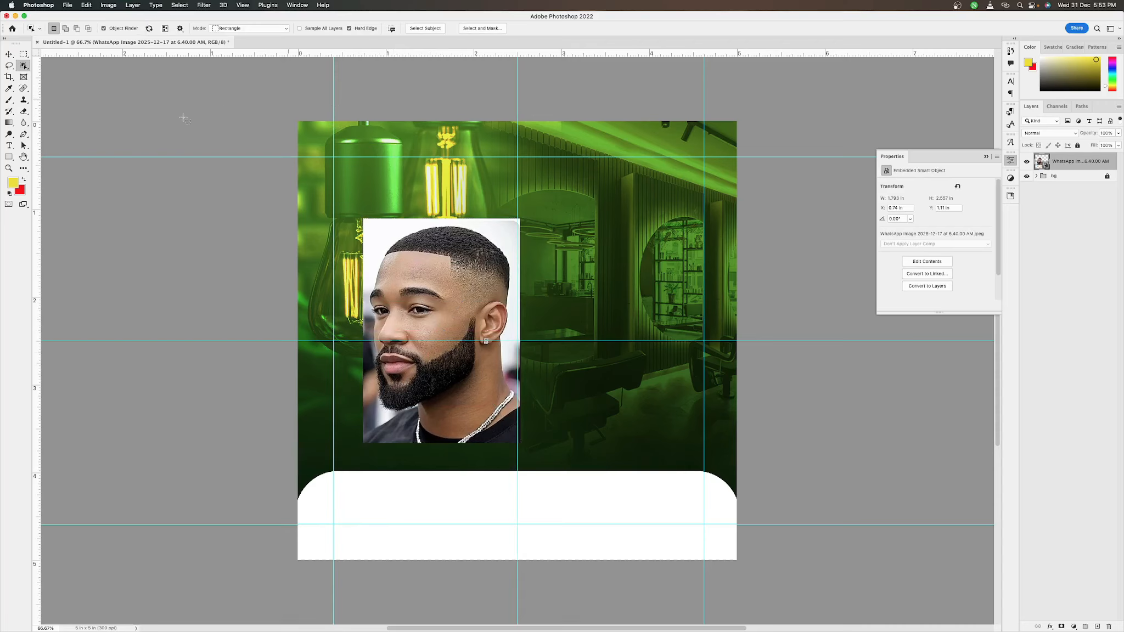
{"action": "left_click", "coordinate": [417, 30]}
{"action": "left_click", "coordinate": [478, 30]}
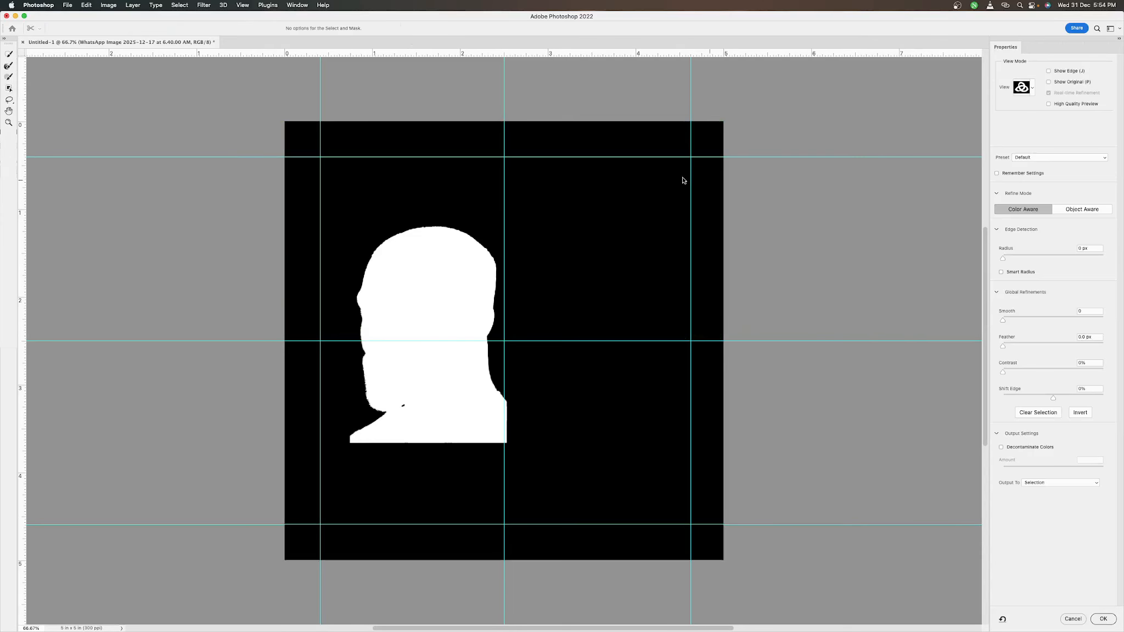
Refine the selection edge with a 3 px radius, about 15% contrast and some smoothing, and output it as a layer mask.
{"action": "left_click", "coordinate": [1019, 254]}
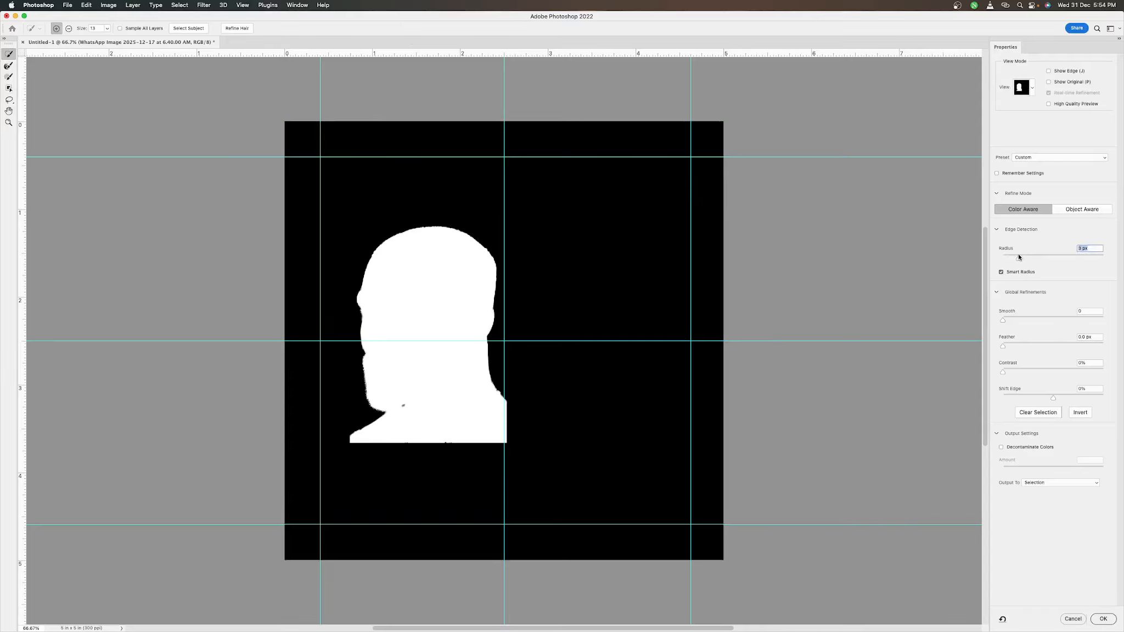
{"action": "left_click", "coordinate": [1018, 367]}
{"action": "left_click", "coordinate": [1038, 318]}
{"action": "left_click", "coordinate": [1041, 319]}
{"action": "left_click", "coordinate": [1044, 482]}
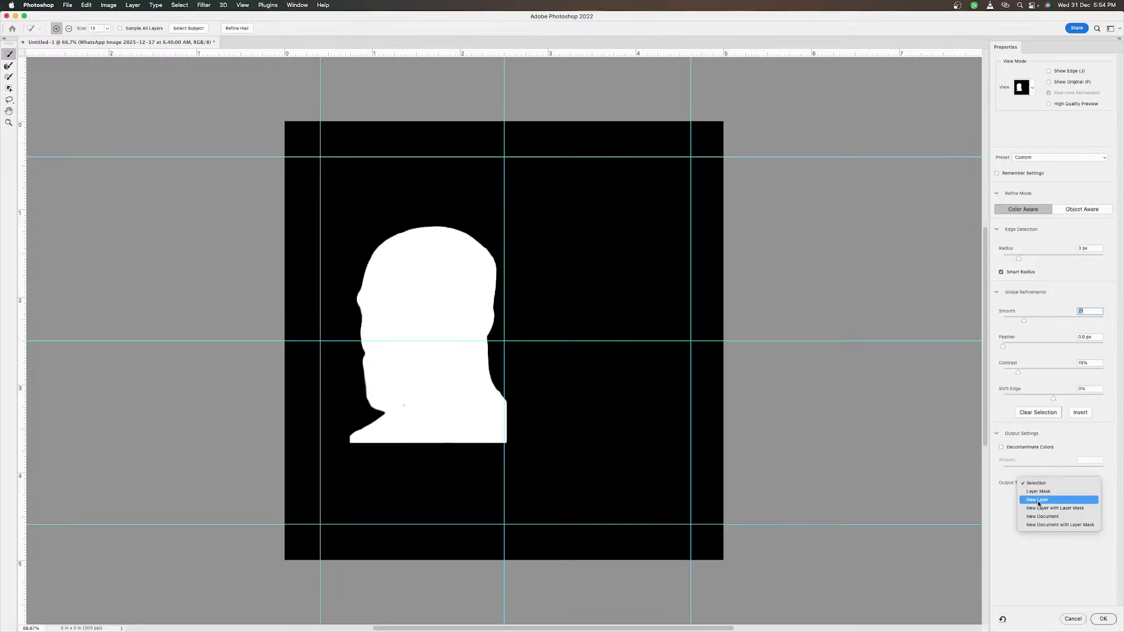
{"action": "left_click", "coordinate": [1041, 497]}
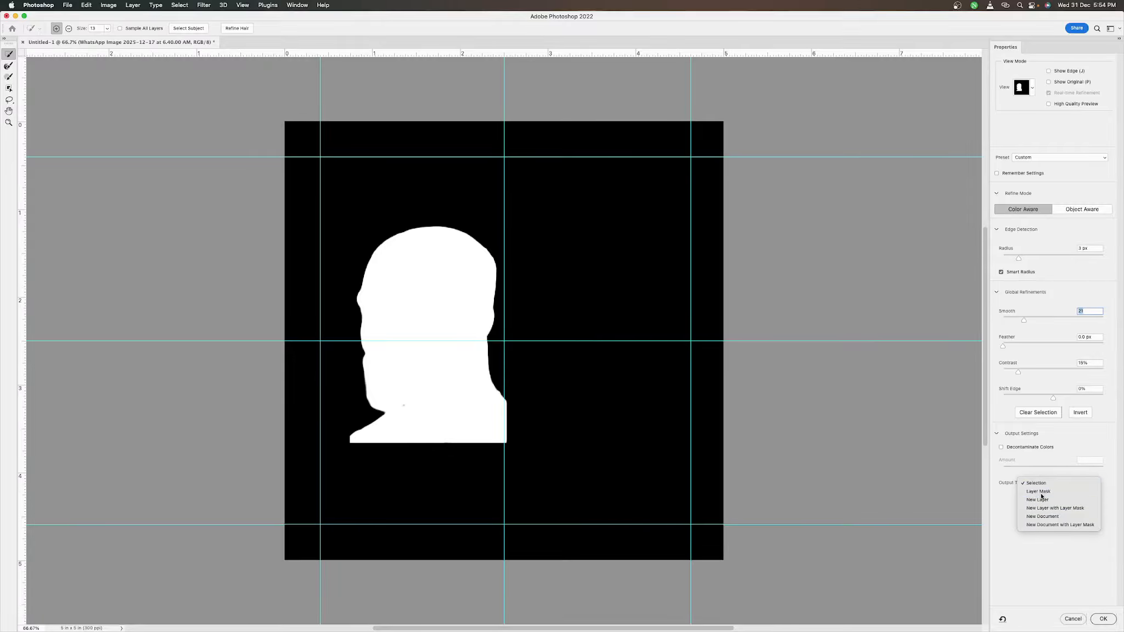
{"action": "left_click", "coordinate": [1102, 619]}
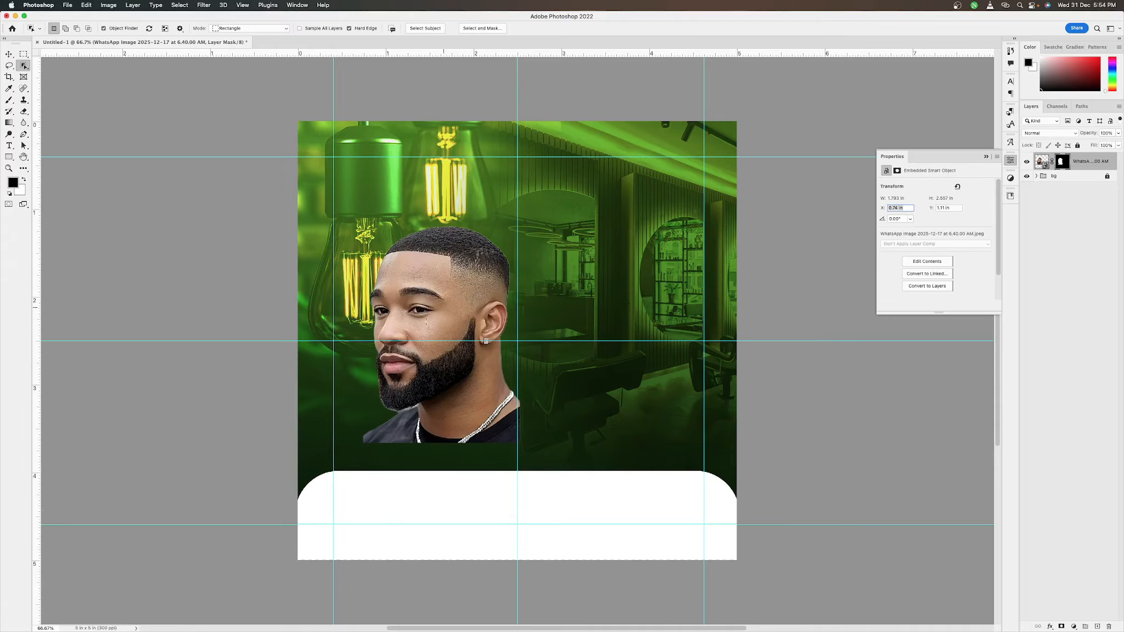
Flip the cut-out portrait horizontally so the man faces the salon side.
{"action": "key", "text": "v"}
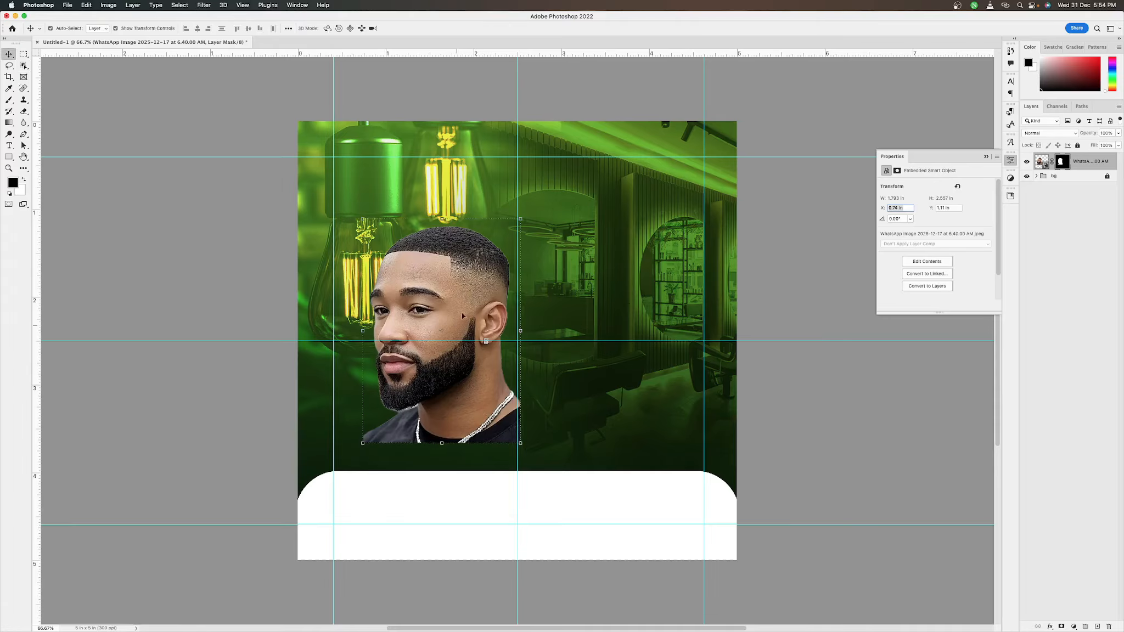
{"action": "left_click", "coordinate": [521, 219]}
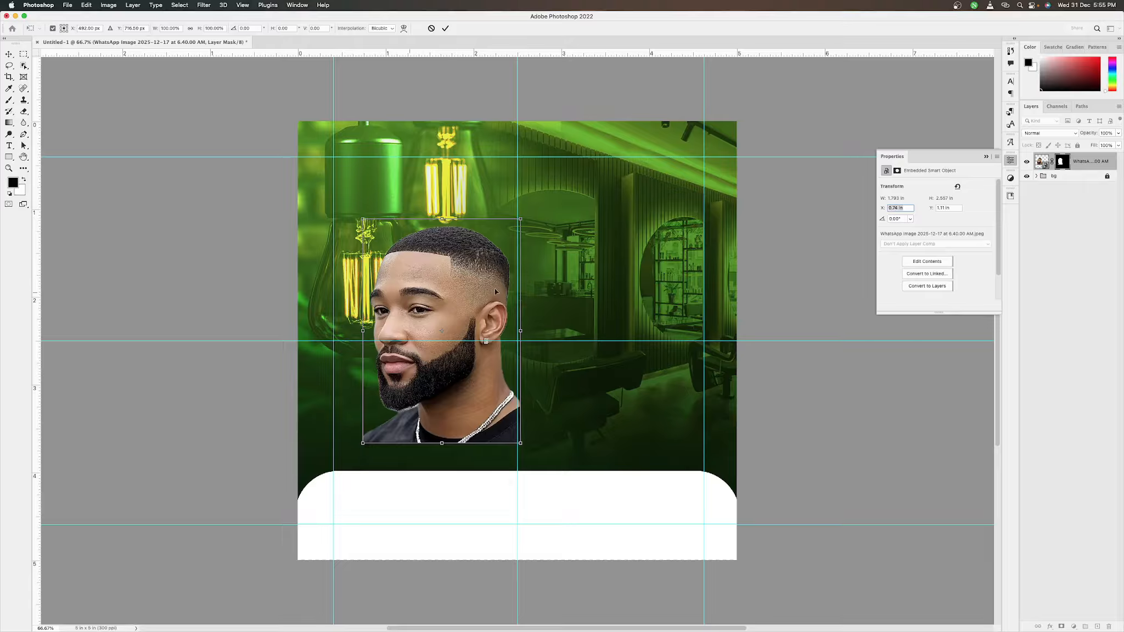
{"action": "right_click", "coordinate": [439, 266]}
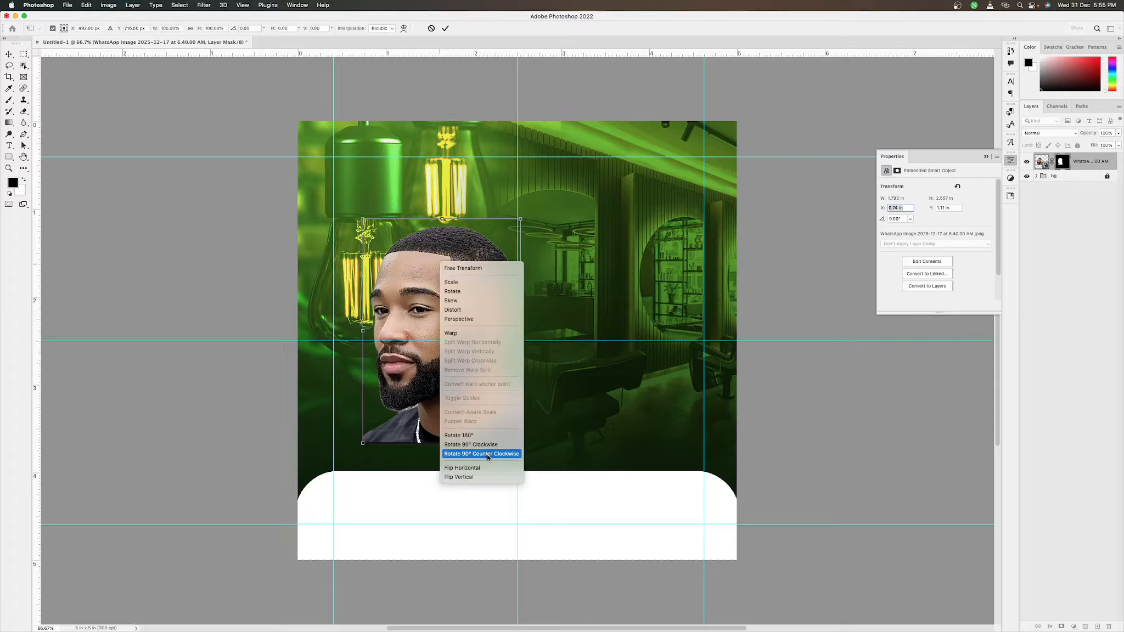
{"action": "left_click", "coordinate": [463, 468]}
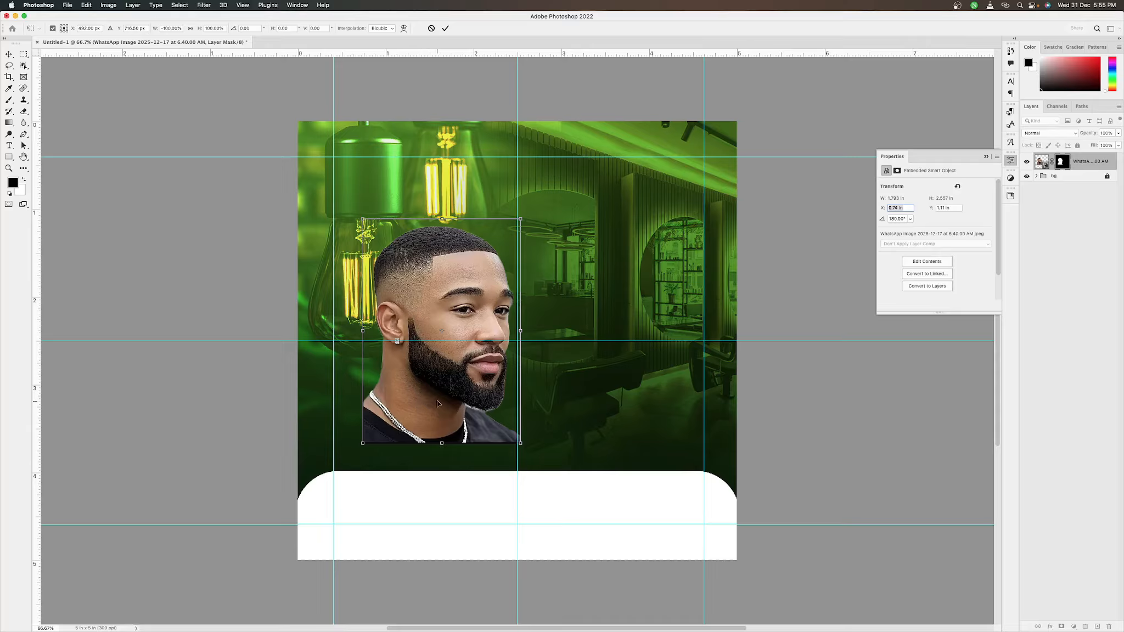
Shrink the portrait to about 1.21 in wide and place it against the vertical centre guide, just below the upper margin guide.
{"action": "left_click_drag", "start_coordinate": [437, 404], "coordinate": [434, 350]}
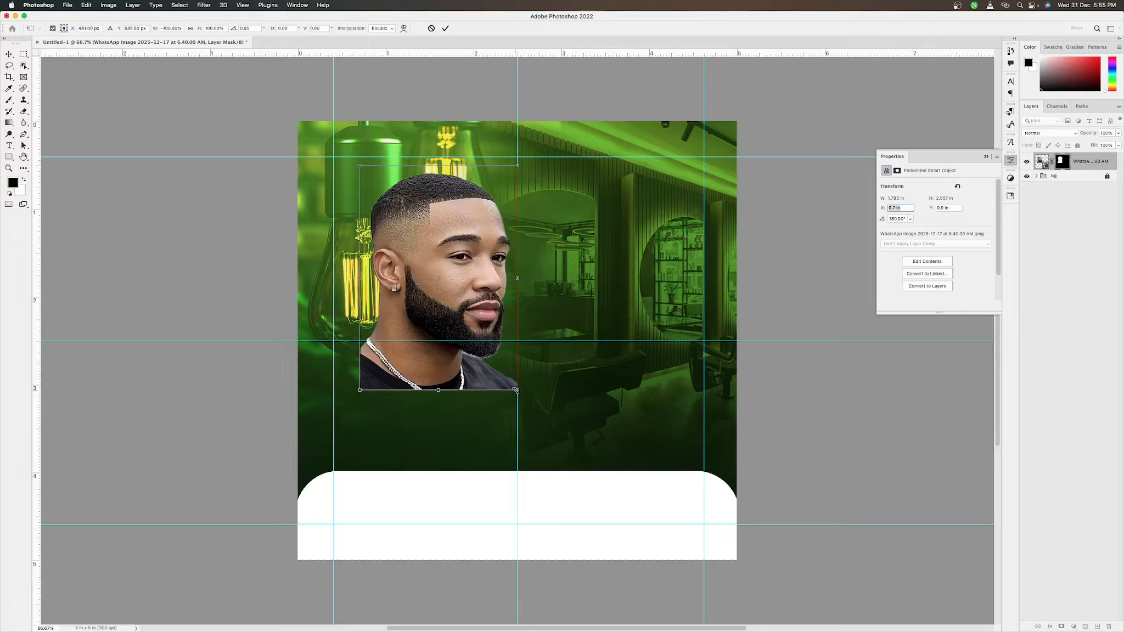
{"action": "left_click_drag", "start_coordinate": [515, 389], "coordinate": [480, 337]}
{"action": "left_click_drag", "start_coordinate": [408, 311], "coordinate": [446, 311]}
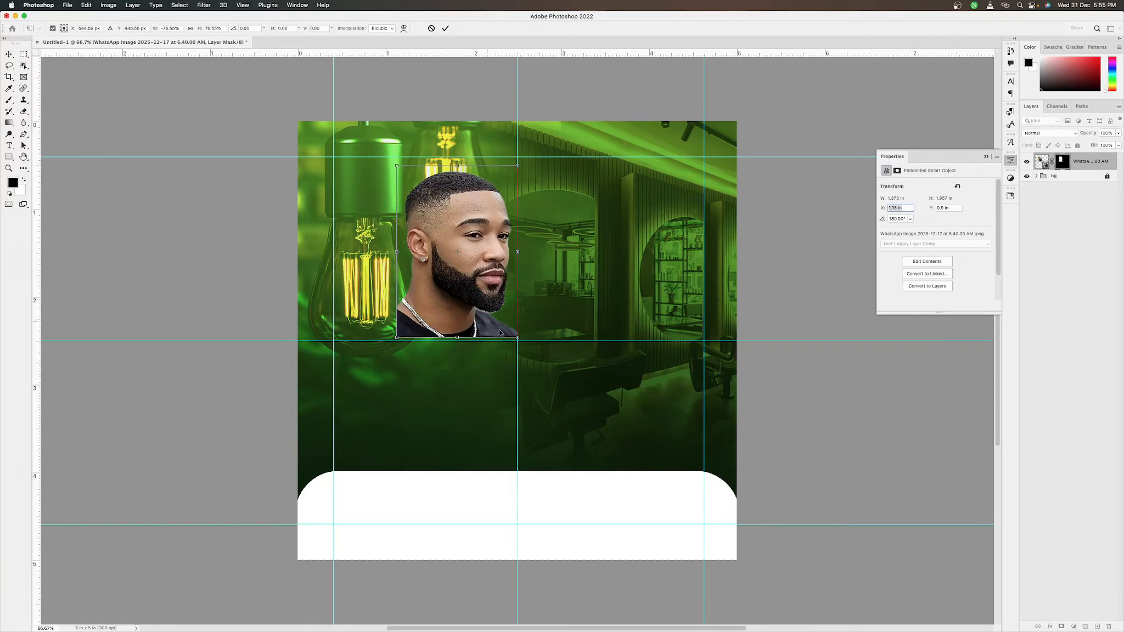
{"action": "left_click_drag", "start_coordinate": [516, 336], "coordinate": [469, 295]}
{"action": "key", "text": "Return"}
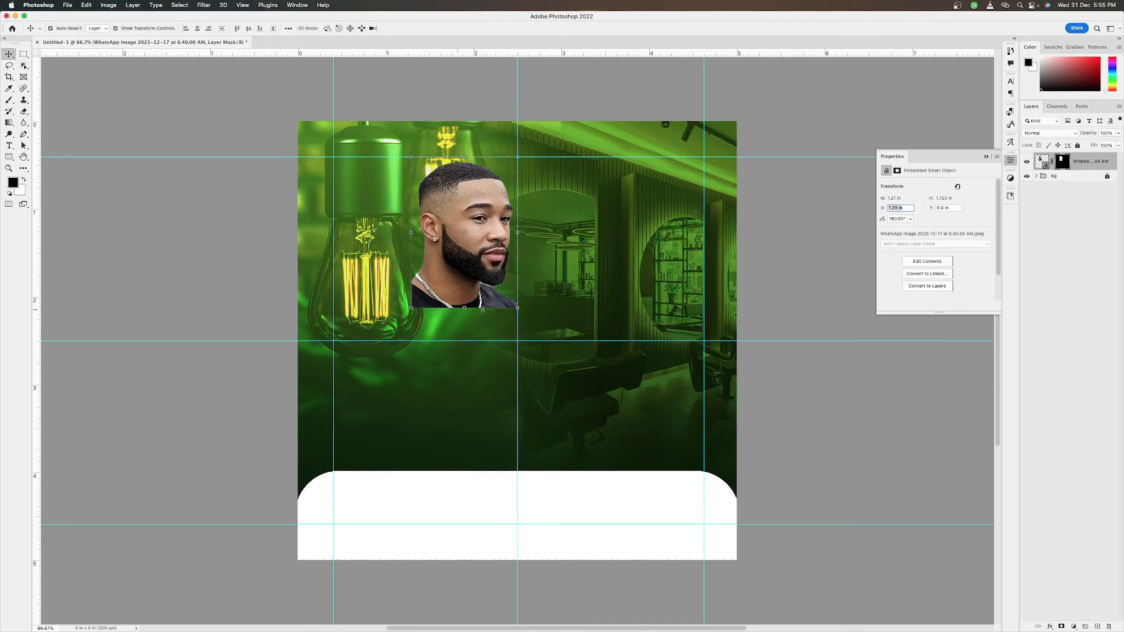
Start fading the man's dark shirt into the green background by painting black on his layer mask with a soft, resized brush.
{"action": "key", "text": "b"}
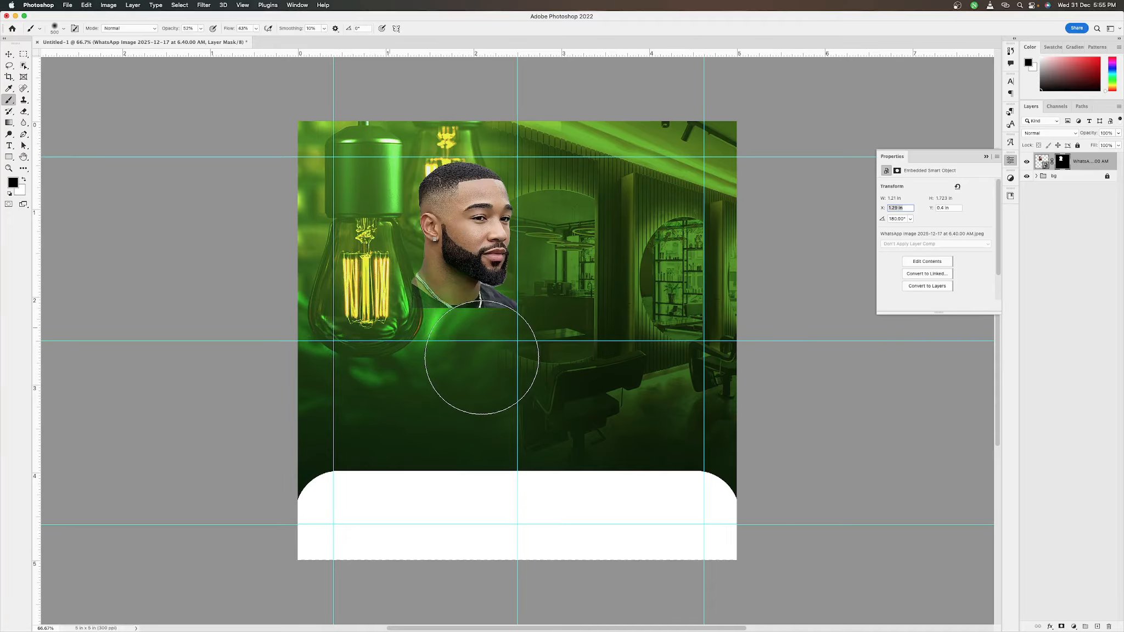
{"action": "key", "text": "bracketright"}
{"action": "key", "text": "bracketright"}
{"action": "key", "text": "bracketleft"}
{"action": "key", "text": "bracketleft"}
{"action": "key", "text": "bracketleft"}
{"action": "key", "text": "bracketleft"}
{"action": "key", "text": "bracketleft"}
{"action": "key", "text": "bracketleft"}
{"action": "key", "text": "bracketleft"}
{"action": "key", "text": "bracketleft"}
{"action": "key", "text": "bracketleft"}
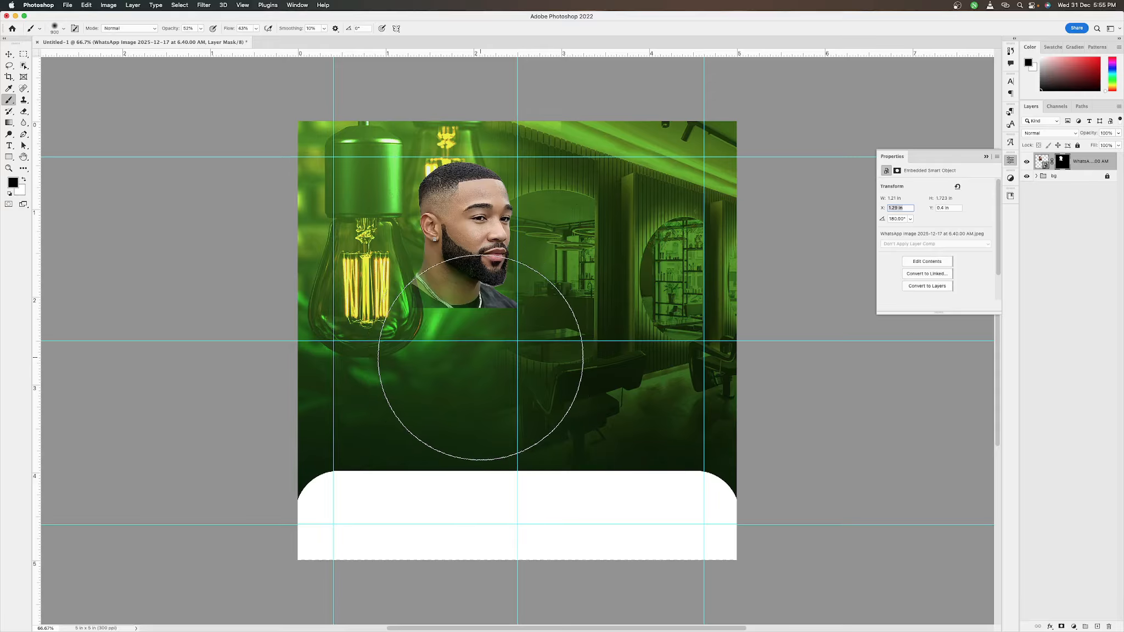
{"action": "left_click_drag", "start_coordinate": [473, 314], "coordinate": [514, 304]}
Fade out the rest of the man's shirt and chains on the mask, adjusting the brush flow and ending with 10% smoothing.
{"action": "left_click", "coordinate": [324, 28]}
{"action": "left_click_drag", "start_coordinate": [324, 39], "coordinate": [366, 39]}
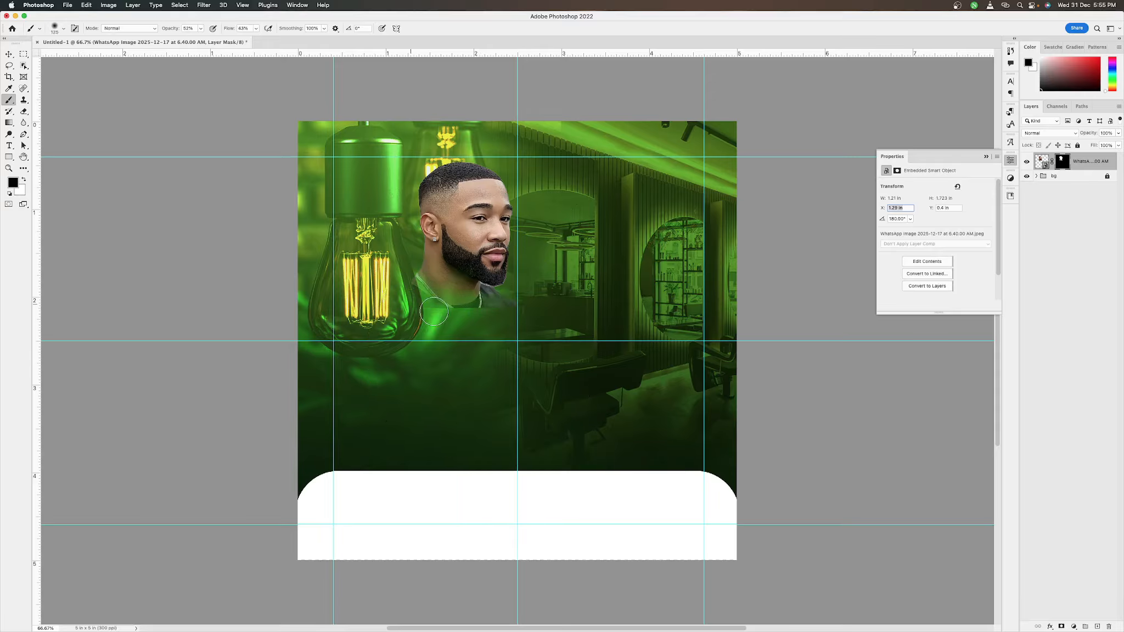
{"action": "left_click_drag", "start_coordinate": [446, 300], "coordinate": [408, 309]}
{"action": "left_click", "coordinate": [324, 29]}
{"action": "left_click", "coordinate": [286, 38]}
{"action": "left_click", "coordinate": [256, 29]}
{"action": "left_click_drag", "start_coordinate": [256, 39], "coordinate": [296, 42]}
{"action": "mouse_move", "coordinate": [468, 317]}
{"action": "left_mouse_down"}
{"action": "mouse_move", "coordinate": [502, 306]}
{"action": "mouse_move", "coordinate": [405, 288]}
{"action": "mouse_move", "coordinate": [500, 311]}
{"action": "mouse_move", "coordinate": [422, 305]}
{"action": "left_mouse_up"}
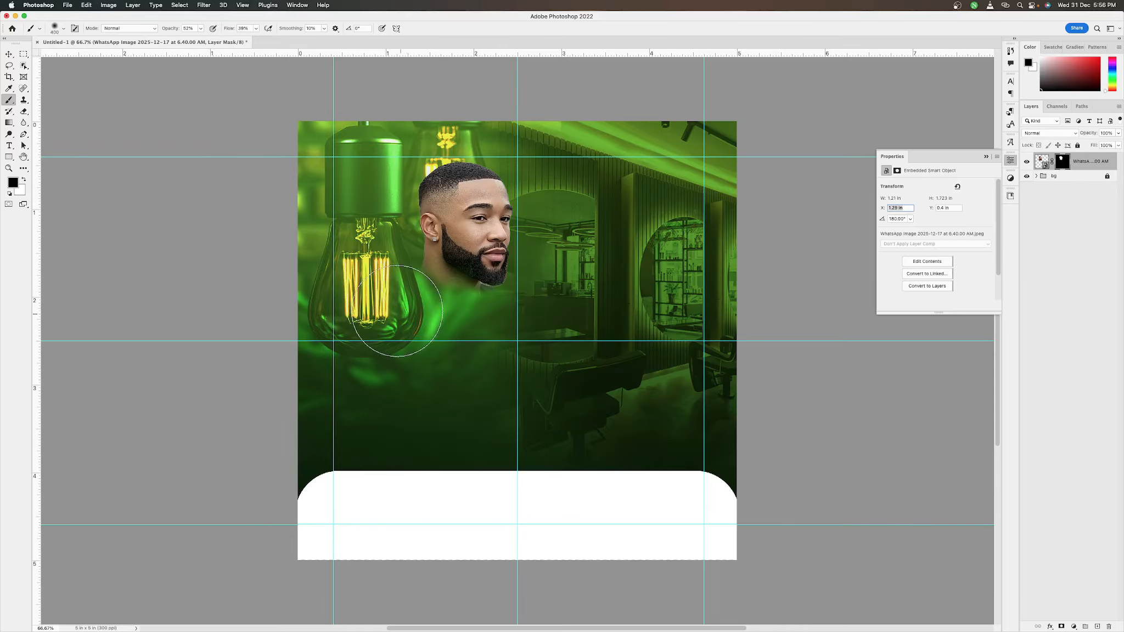
Place the woman's cut-out portrait, Adobe Express - file (23).png, as an embedded image.
{"action": "key", "text": "v"}
{"action": "left_click", "coordinate": [67, 5]}
{"action": "mouse_move", "coordinate": [106, 137]}
{"action": "left_click", "coordinate": [115, 165]}
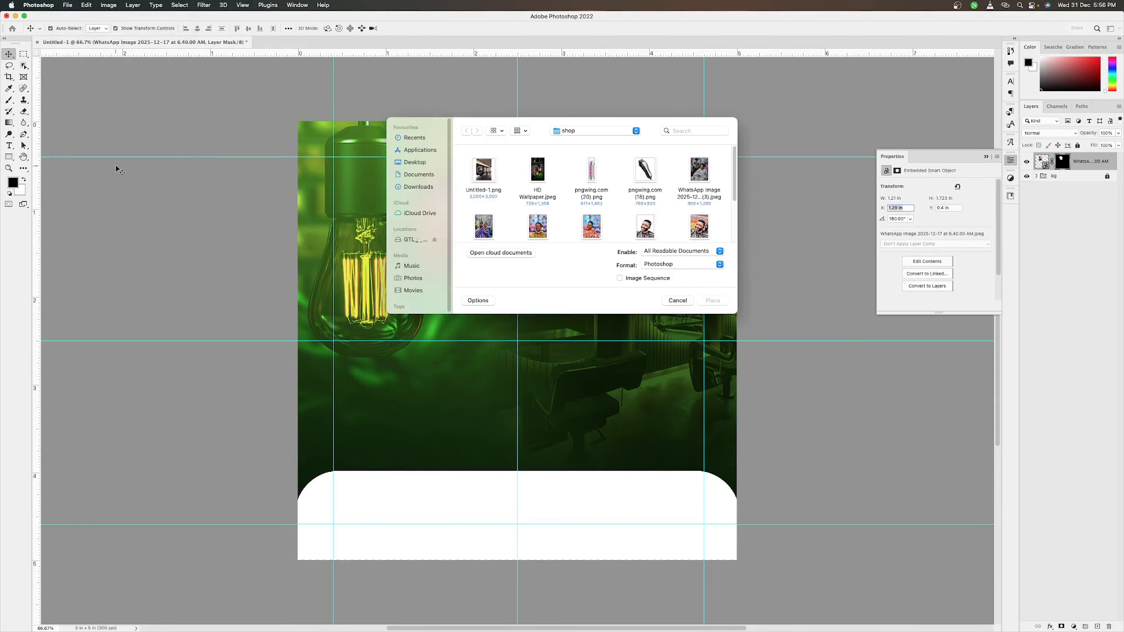
{"action": "scroll", "coordinate": [628, 213], "scroll_direction": "down", "scroll_amount": 5}
{"action": "left_click", "coordinate": [646, 174]}
{"action": "left_click", "coordinate": [707, 300]}
Shrink the woman's portrait to about 1.93 in wide and position it against the flyer's left edge, below and beside the man.
{"action": "left_click_drag", "start_coordinate": [702, 122], "coordinate": [487, 376]}
{"action": "left_click_drag", "start_coordinate": [409, 471], "coordinate": [394, 303]}
{"action": "left_click_drag", "start_coordinate": [319, 393], "coordinate": [304, 411]}
{"action": "left_click_drag", "start_coordinate": [398, 391], "coordinate": [392, 377]}
{"action": "key", "text": "Return"}
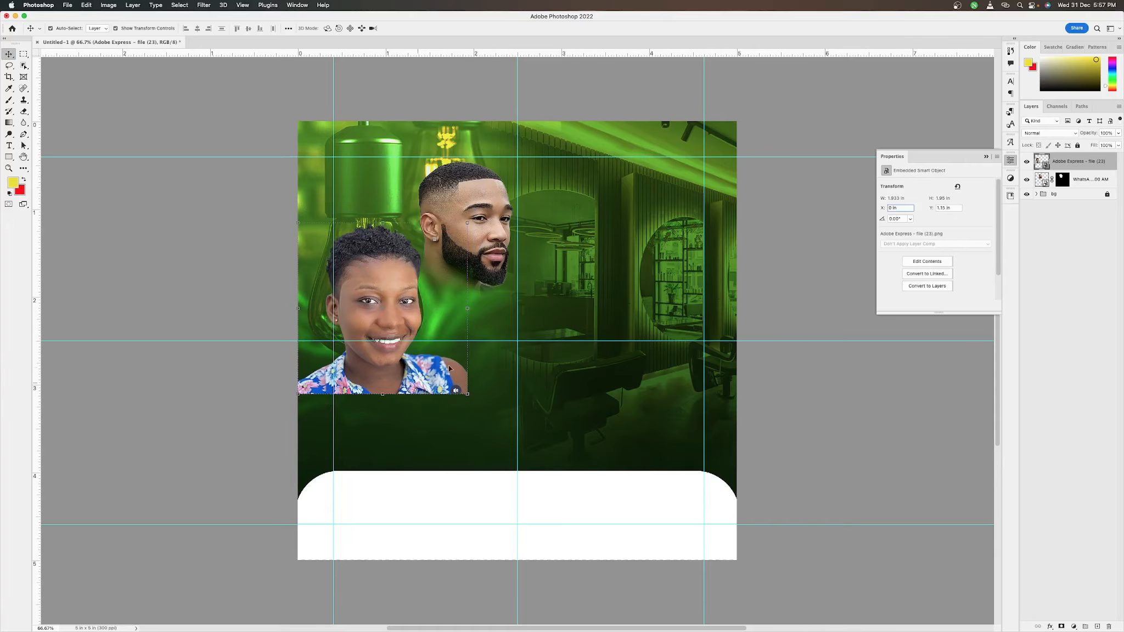
Add a layer mask to the woman's portrait, fade her floral shirt into the background with a soft brush, and set the flow to 100%.
{"action": "left_click", "coordinate": [1061, 626]}
{"action": "key", "text": "b"}
{"action": "key", "text": "b"}
{"action": "key", "text": "bracketleft"}
{"action": "key", "text": "bracketleft"}
{"action": "key", "text": "bracketleft"}
{"action": "key", "text": "bracketleft"}
{"action": "mouse_move", "coordinate": [465, 392]}
{"action": "left_mouse_down"}
{"action": "mouse_move", "coordinate": [444, 400]}
{"action": "mouse_move", "coordinate": [459, 381]}
{"action": "mouse_move", "coordinate": [455, 393]}
{"action": "mouse_move", "coordinate": [382, 404]}
{"action": "mouse_move", "coordinate": [417, 397]}
{"action": "mouse_move", "coordinate": [320, 384]}
{"action": "mouse_move", "coordinate": [369, 402]}
{"action": "mouse_move", "coordinate": [467, 384]}
{"action": "mouse_move", "coordinate": [392, 396]}
{"action": "mouse_move", "coordinate": [450, 366]}
{"action": "mouse_move", "coordinate": [310, 395]}
{"action": "left_mouse_up"}
{"action": "key", "text": "shift+0"}
Place the portrait Adobe Express - file (24) as an embedded image, shrunk and positioned below the man, overlapping the woman's portrait.
{"action": "left_click", "coordinate": [67, 5]}
{"action": "left_click", "coordinate": [100, 166]}
{"action": "left_click", "coordinate": [709, 302]}
{"action": "left_click_drag", "start_coordinate": [353, 560], "coordinate": [454, 425]}
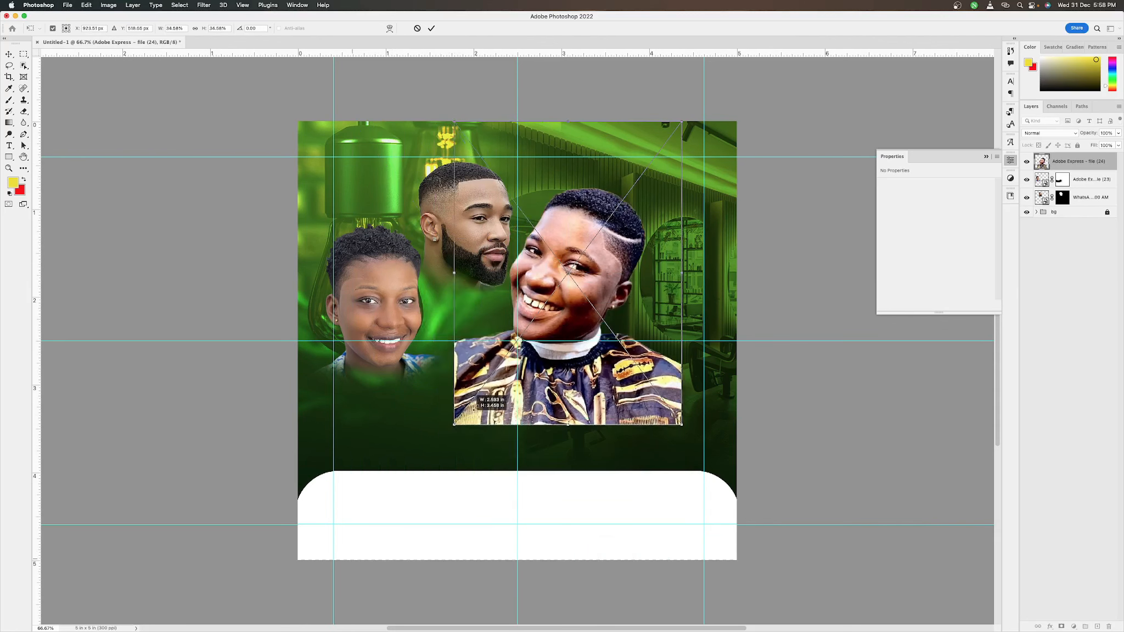
{"action": "left_click_drag", "start_coordinate": [571, 330], "coordinate": [429, 366]}
{"action": "left_click_drag", "start_coordinate": [311, 158], "coordinate": [374, 240]}
{"action": "left_click_drag", "start_coordinate": [461, 379], "coordinate": [467, 377]}
{"action": "key", "text": "Return"}
Add a layer mask to the front portrait and fade the bottom and sides of the patterned cape with the soft brush.
{"action": "left_click", "coordinate": [1062, 626]}
{"action": "mouse_move", "coordinate": [543, 433]}
{"action": "left_mouse_down"}
{"action": "mouse_move", "coordinate": [456, 445]}
{"action": "mouse_move", "coordinate": [532, 439]}
{"action": "mouse_move", "coordinate": [385, 433]}
{"action": "mouse_move", "coordinate": [376, 415]}
{"action": "mouse_move", "coordinate": [401, 441]}
{"action": "mouse_move", "coordinate": [467, 453]}
{"action": "mouse_move", "coordinate": [386, 447]}
{"action": "mouse_move", "coordinate": [381, 412]}
{"action": "mouse_move", "coordinate": [381, 470]}
{"action": "mouse_move", "coordinate": [387, 459]}
{"action": "mouse_move", "coordinate": [420, 459]}
{"action": "left_mouse_up"}
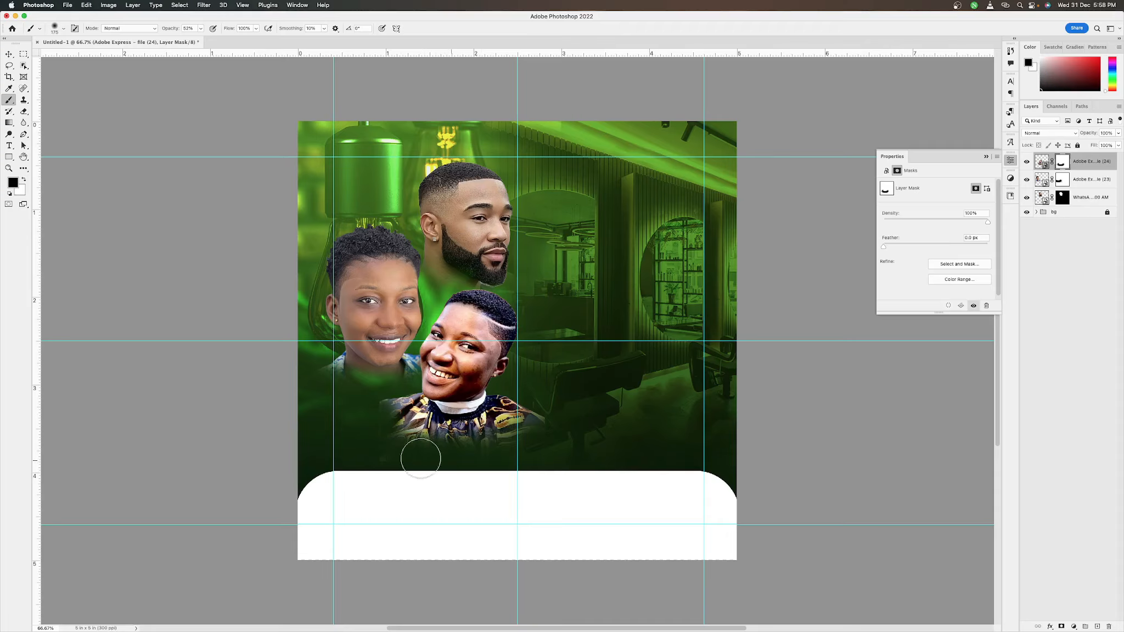
{"action": "mouse_move", "coordinate": [372, 407]}
{"action": "left_mouse_down"}
{"action": "mouse_move", "coordinate": [436, 457]}
{"action": "mouse_move", "coordinate": [536, 449]}
{"action": "left_mouse_up"}
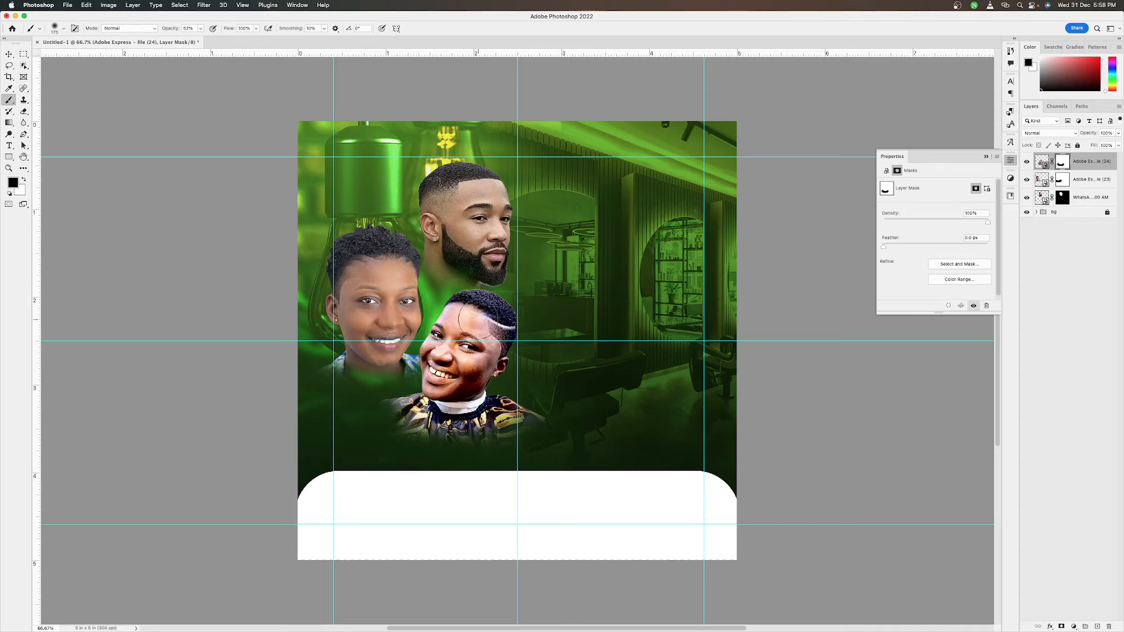
Nudge the man's portrait and the front portrait slightly left to tighten the head arrangement, and deselect the layers.
{"action": "key", "text": "v"}
{"action": "left_click_drag", "start_coordinate": [464, 221], "coordinate": [461, 219]}
{"action": "left_click_drag", "start_coordinate": [448, 374], "coordinate": [439, 368]}
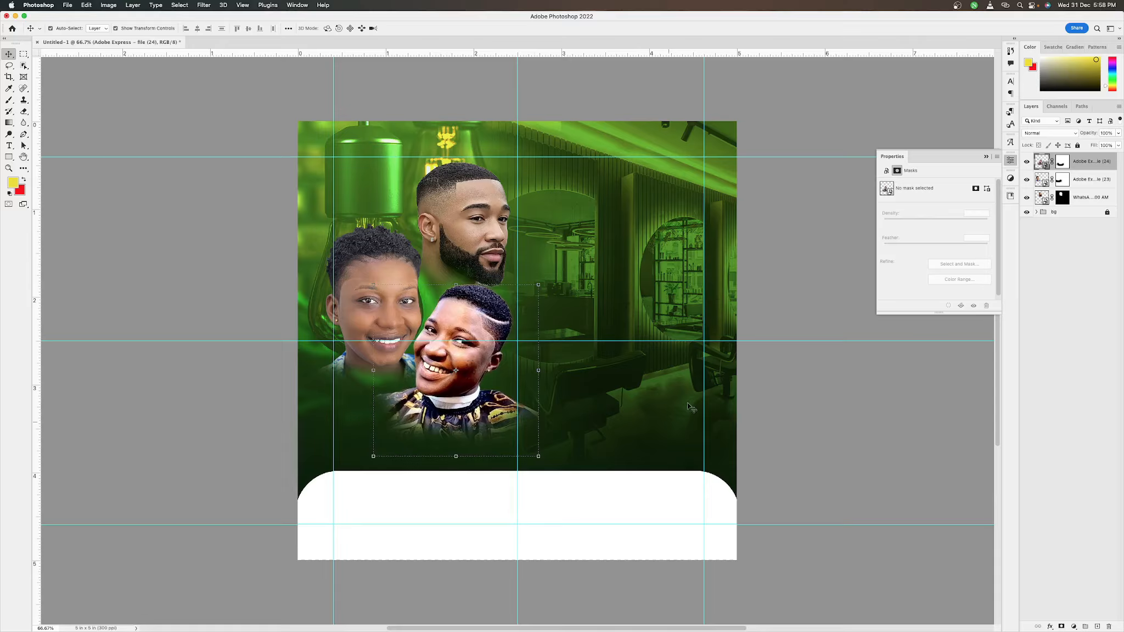
{"action": "left_click", "coordinate": [774, 388]}
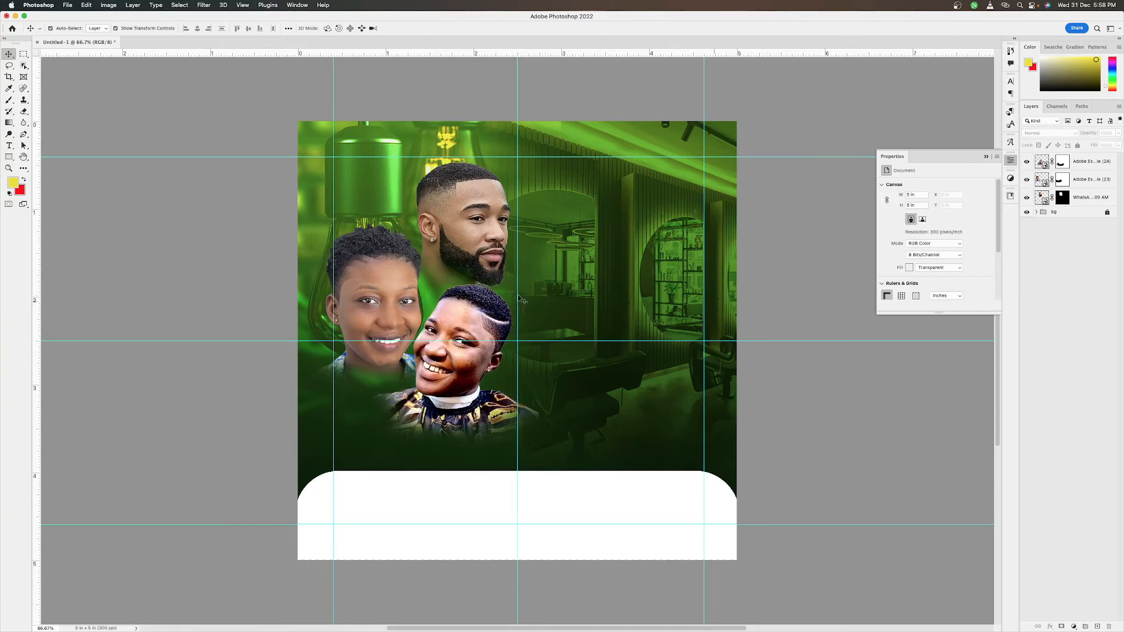
Add a Curves adjustment clipped to the man's portrait, brightening the highlights and adding a second curve point in the shadows.
{"action": "left_click", "coordinate": [465, 217]}
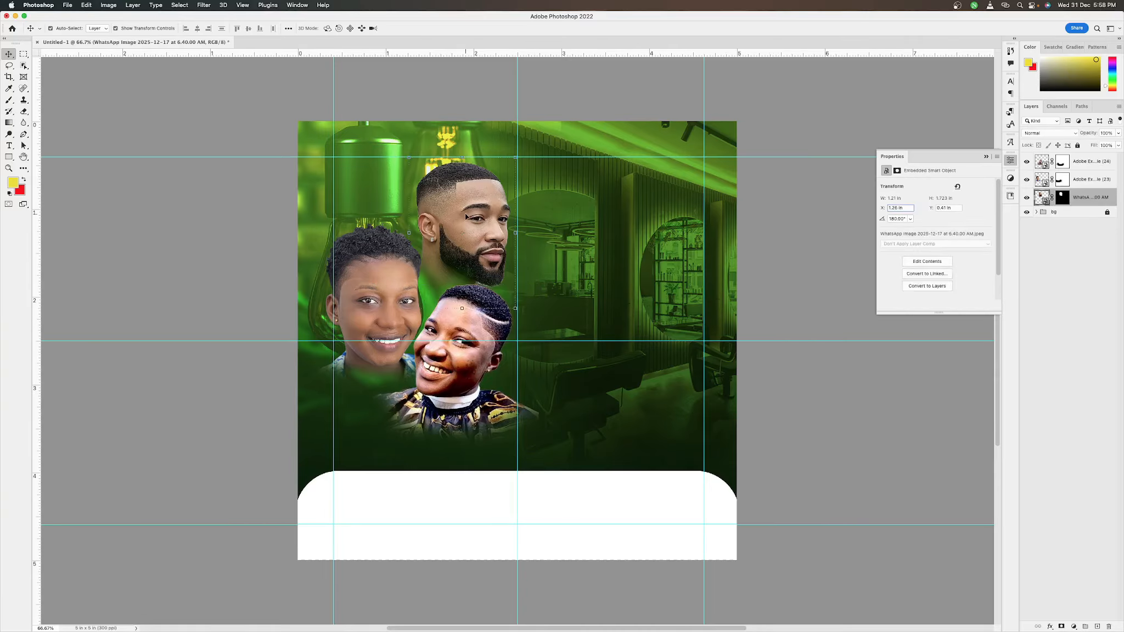
{"action": "left_click", "coordinate": [1075, 626]}
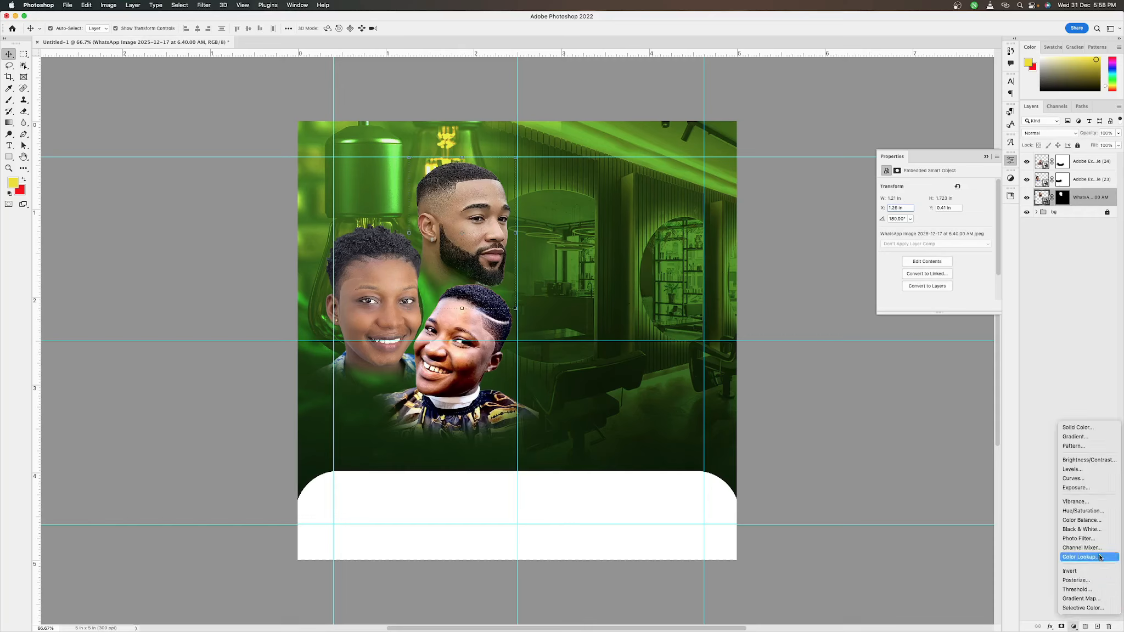
{"action": "left_click", "coordinate": [1073, 478]}
{"action": "left_click", "coordinate": [938, 308]}
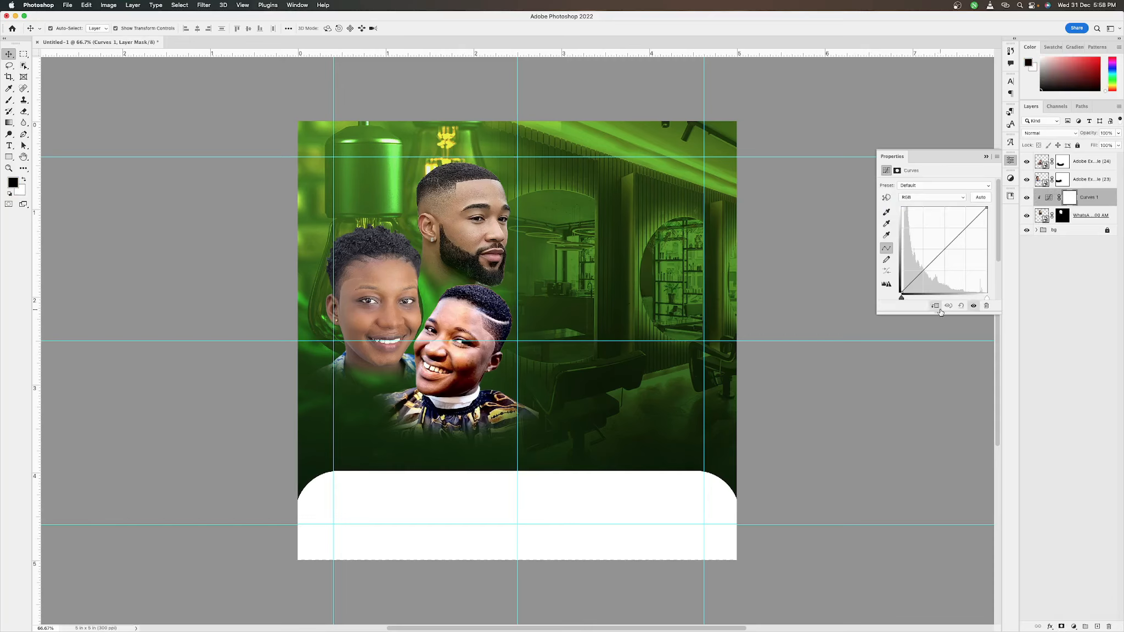
{"action": "left_click_drag", "start_coordinate": [960, 225], "coordinate": [963, 225]}
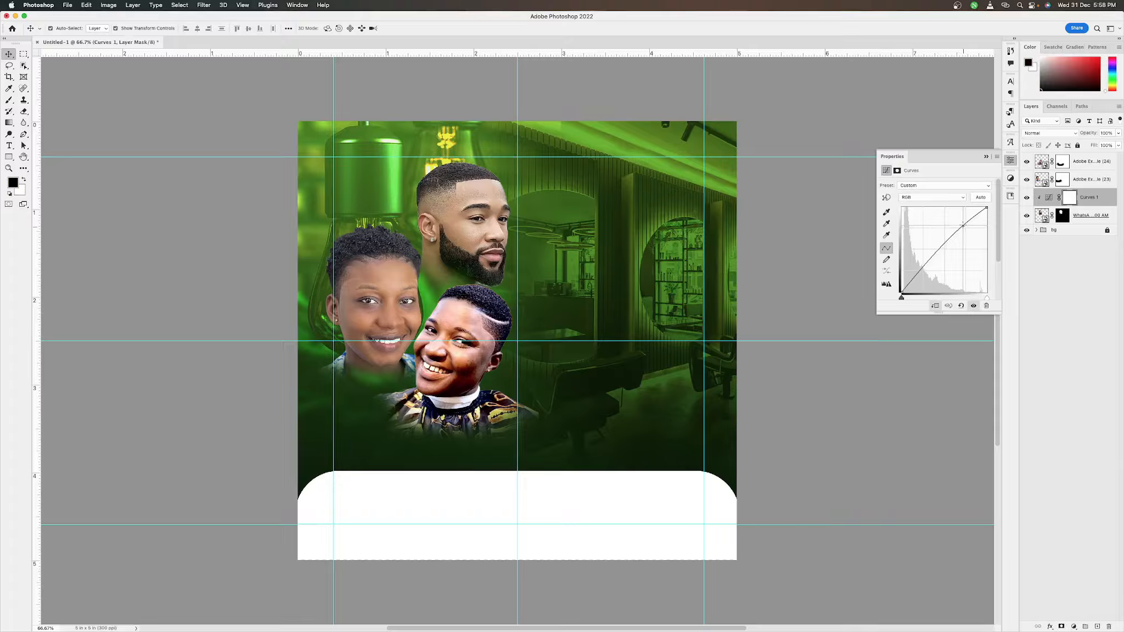
{"action": "left_click", "coordinate": [924, 267]}
{"action": "left_click_drag", "start_coordinate": [965, 225], "coordinate": [950, 232]}
Add a Curves adjustment clipped to the left woman's portrait and brighten her face.
{"action": "left_click", "coordinate": [1080, 180]}
{"action": "left_click", "coordinate": [1075, 626]}
{"action": "left_click", "coordinate": [1075, 481]}
{"action": "left_click", "coordinate": [936, 306]}
Group the three portraits with their Curves adjustments, name the group "heads" and lock it.
{"action": "left_click", "coordinate": [1096, 236]}
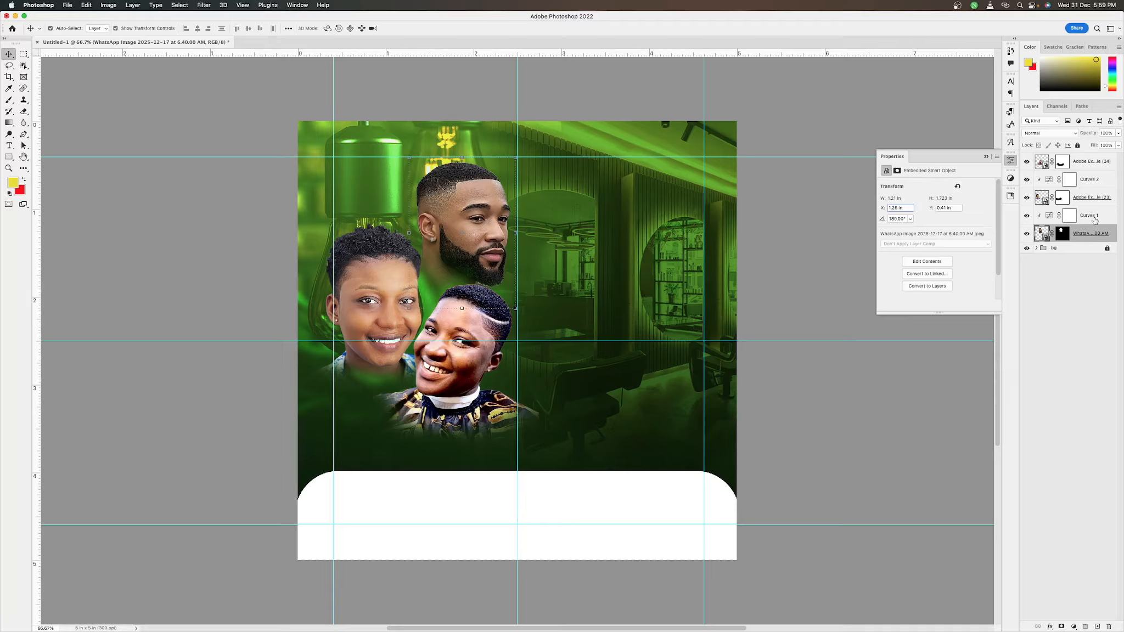
{"action": "left_click", "coordinate": [1086, 168], "text": "shift"}
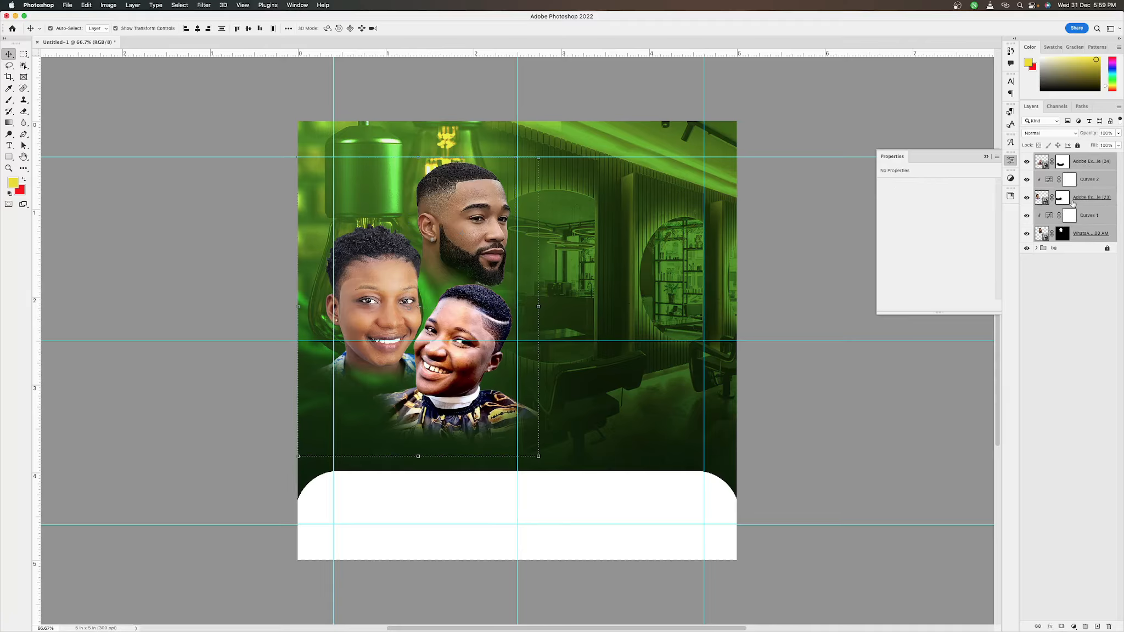
{"action": "key", "text": "super+g"}
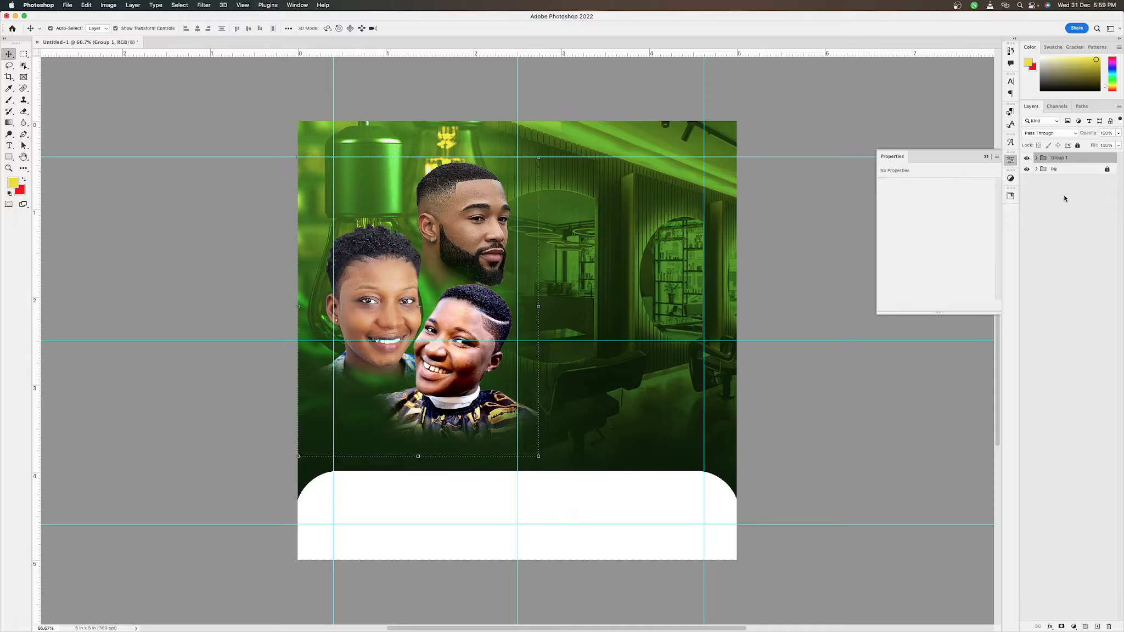
{"action": "double_click", "coordinate": [1058, 159]}
{"action": "type", "text": "heads"}
{"action": "key", "text": "Return"}
{"action": "left_click", "coordinate": [1078, 145]}
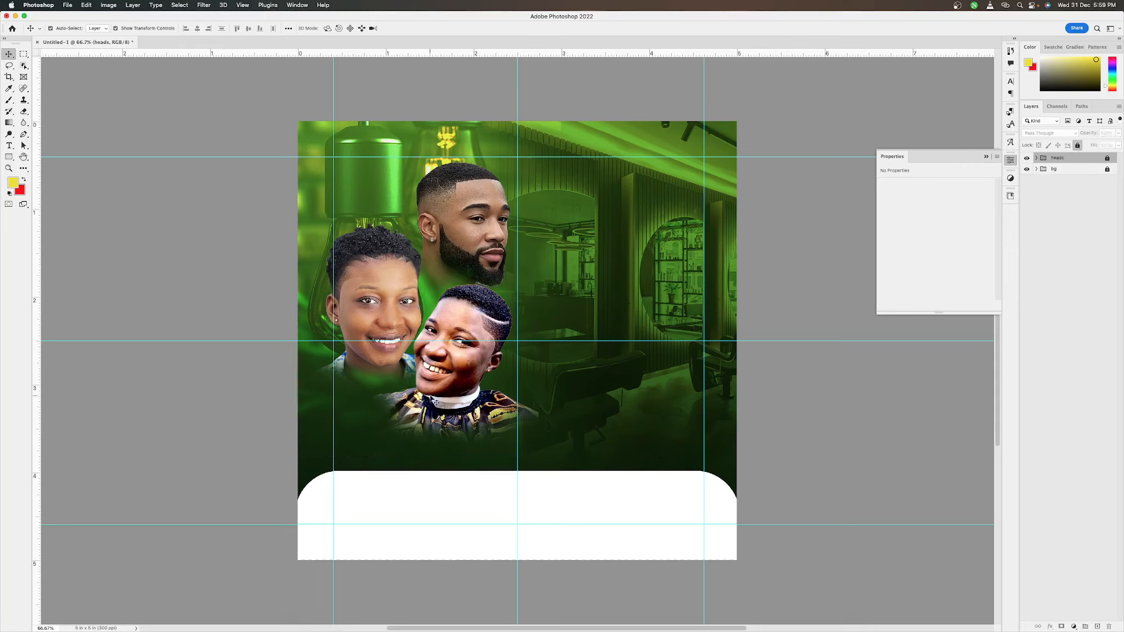
{"action": "left_click", "coordinate": [440, 378]}
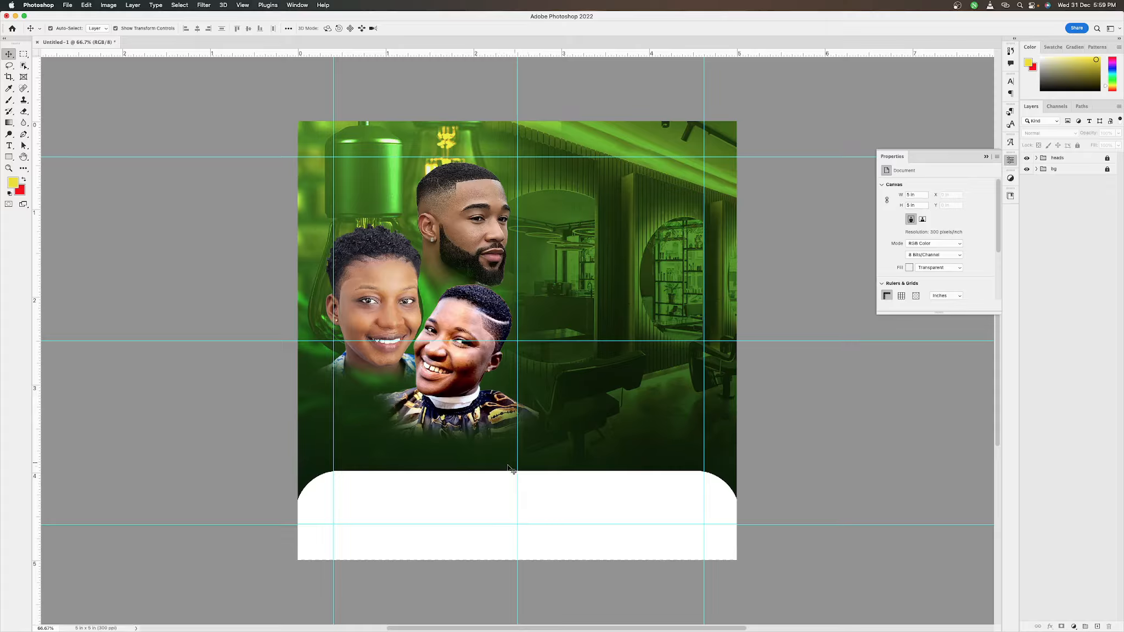
Add a white 50 pt headline reading "trending" over the salon, starting beside the man's face.
{"action": "key", "text": "t"}
{"action": "left_click", "coordinate": [560, 201]}
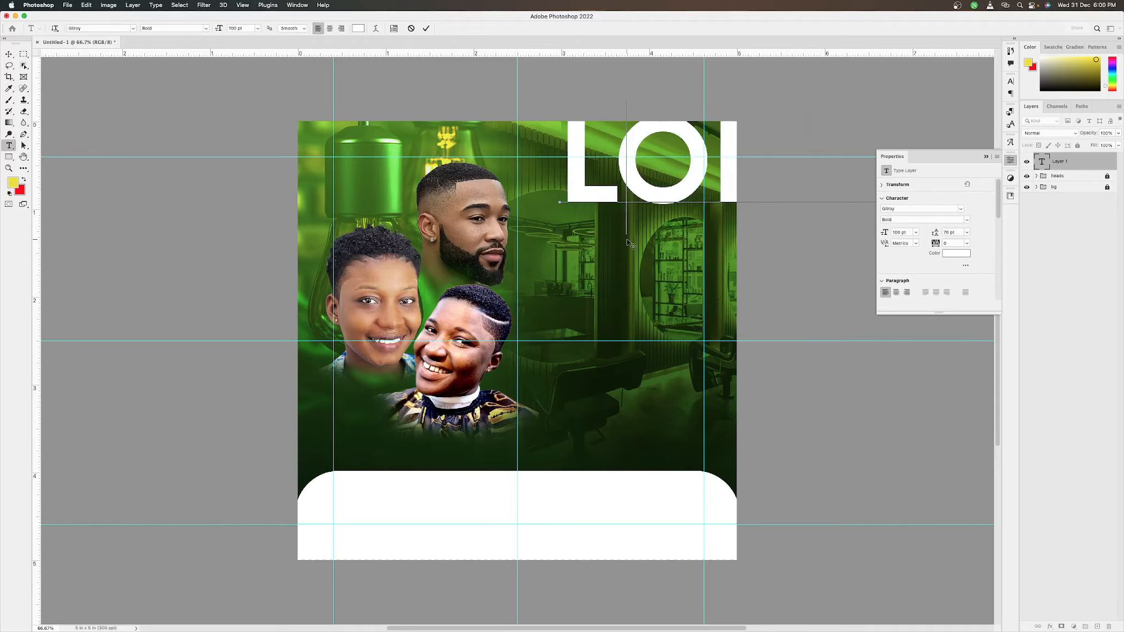
{"action": "type", "text": "TRE"}
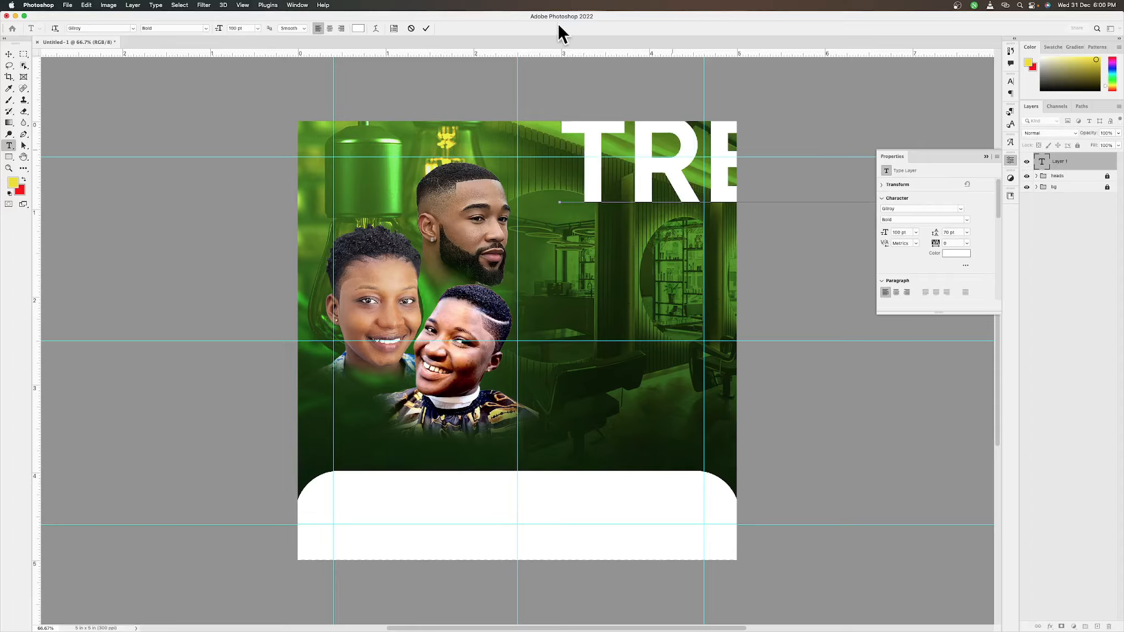
{"action": "left_click", "coordinate": [427, 28]}
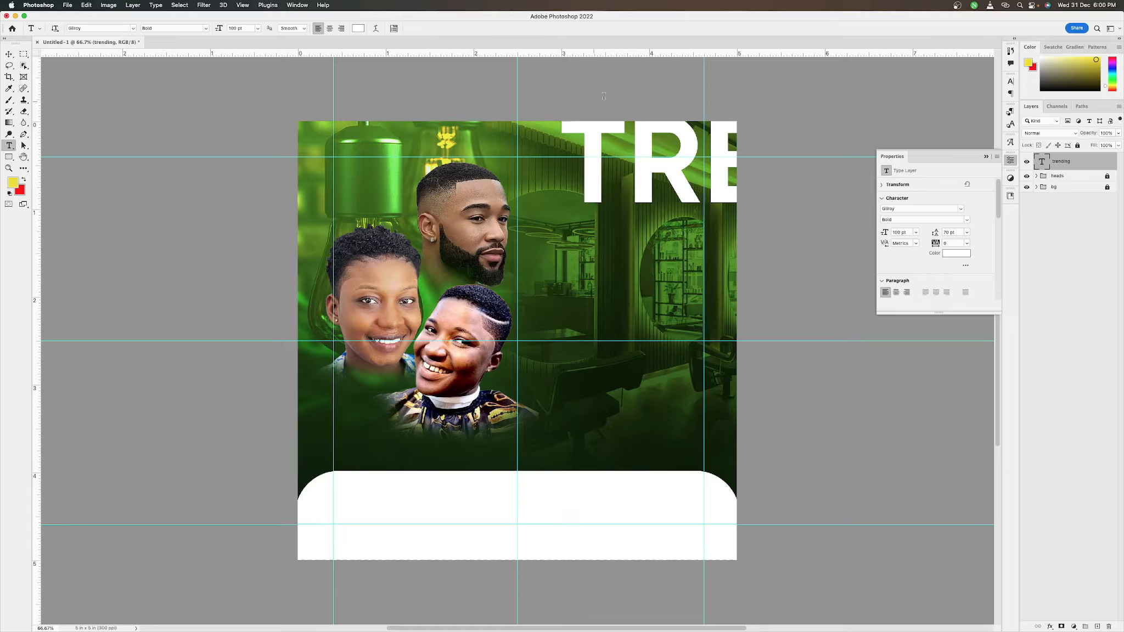
{"action": "left_click", "coordinate": [879, 231]}
{"action": "type", "text": "50"}
{"action": "key", "text": "Return"}
{"action": "left_click", "coordinate": [9, 54]}
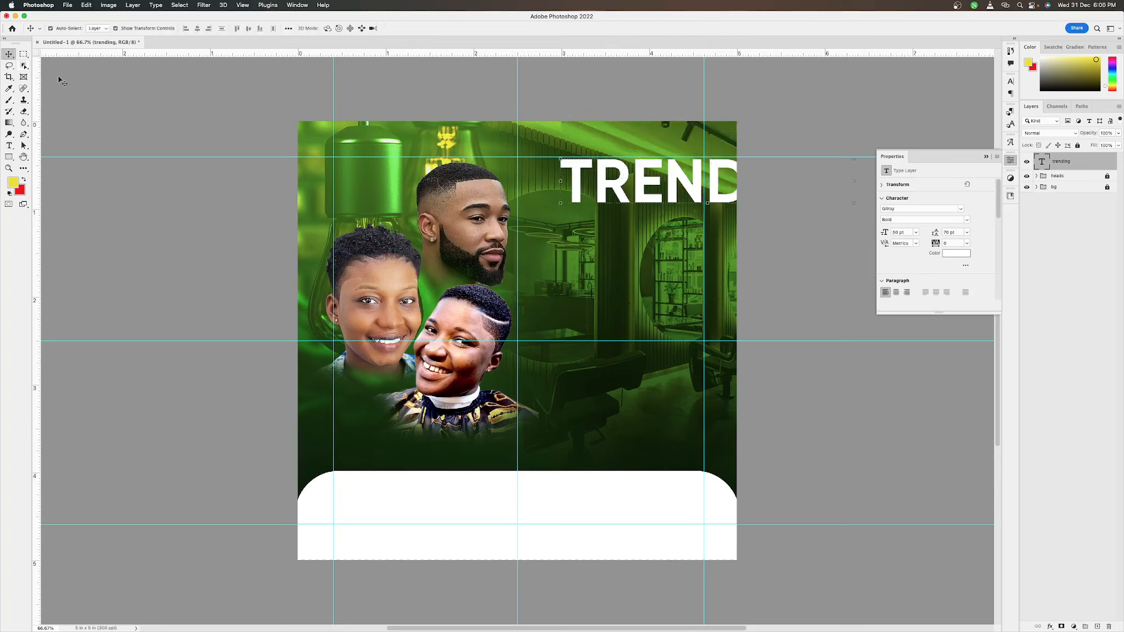
{"action": "left_click_drag", "start_coordinate": [609, 182], "coordinate": [546, 198]}
Change the headline's font to Super Sliced Regular.
{"action": "left_click", "coordinate": [900, 210]}
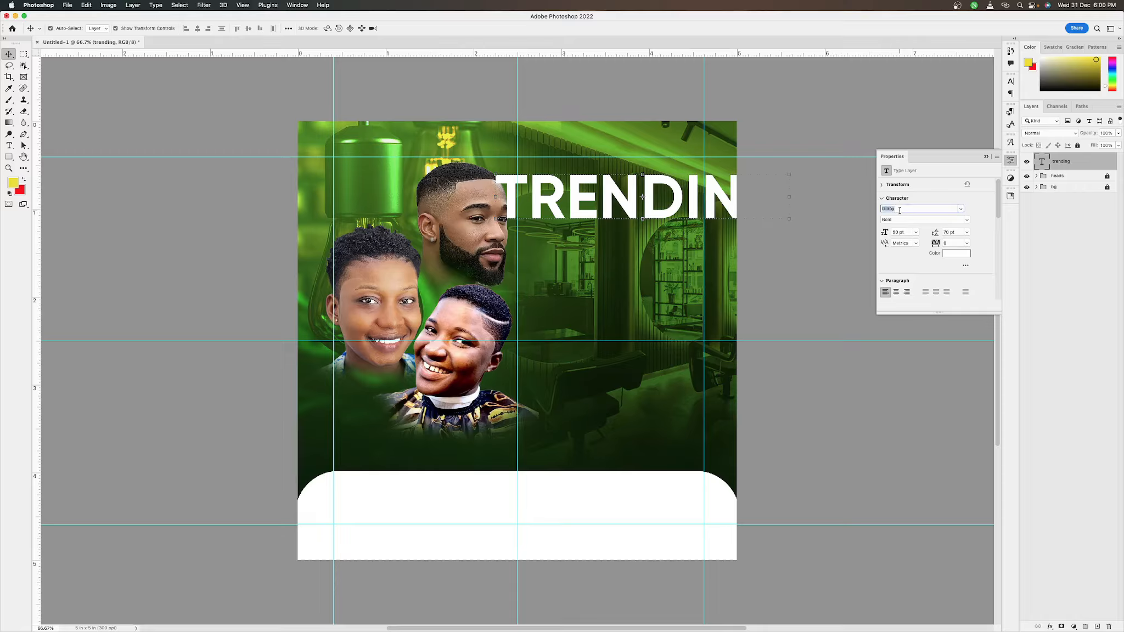
{"action": "type", "text": "sip"}
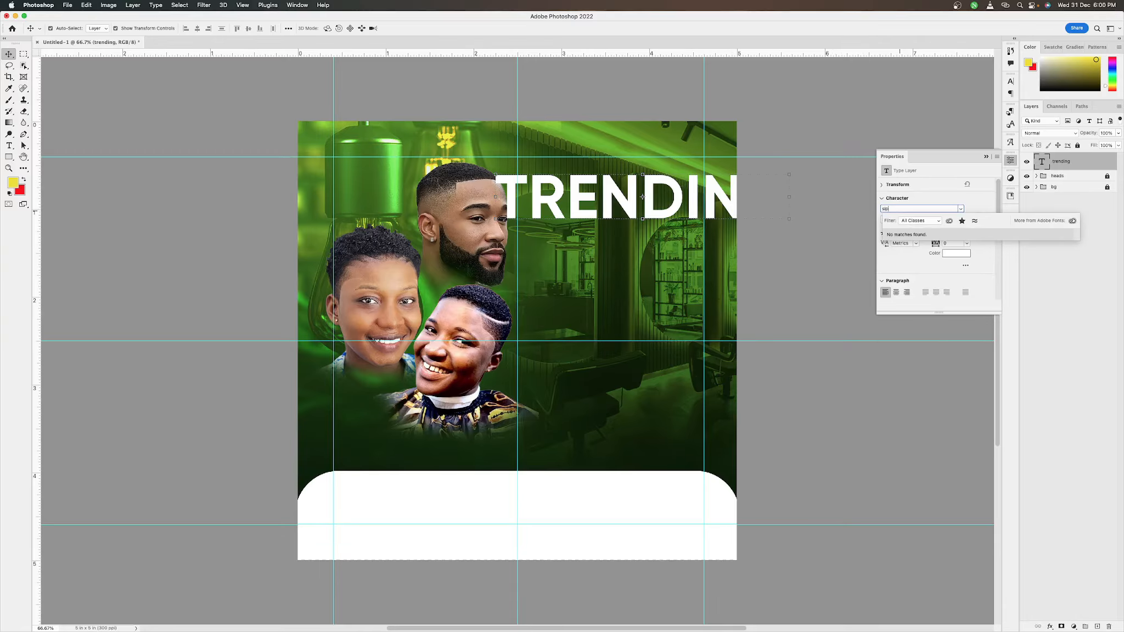
{"action": "key", "text": "BackSpace"}
{"action": "key", "text": "BackSpace"}
{"action": "key", "text": "BackSpace"}
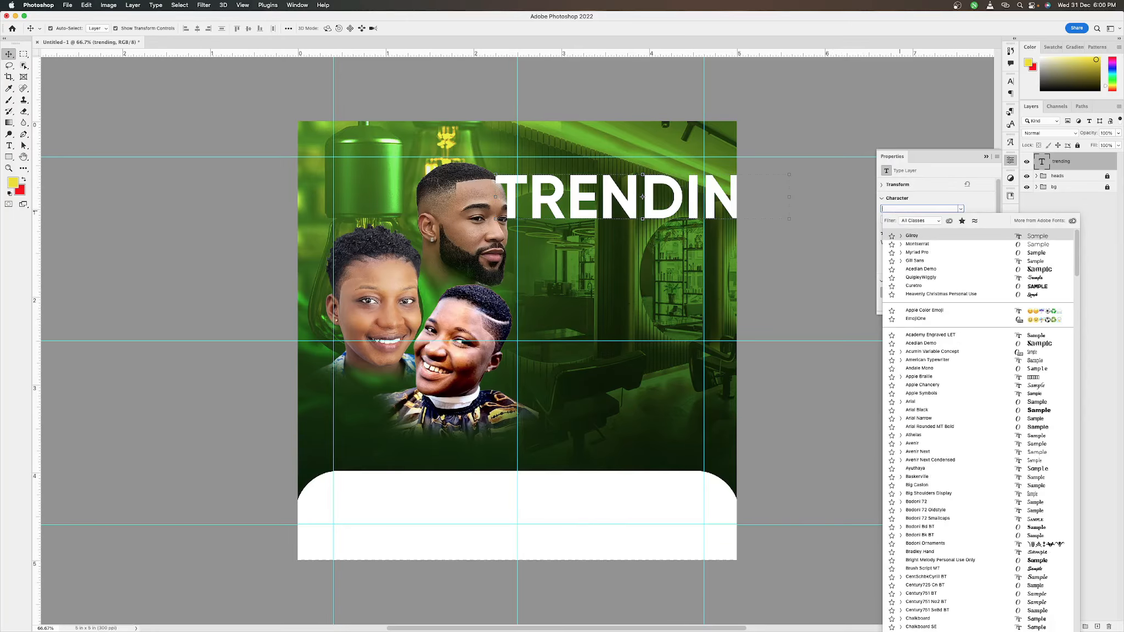
{"action": "type", "text": "sup"}
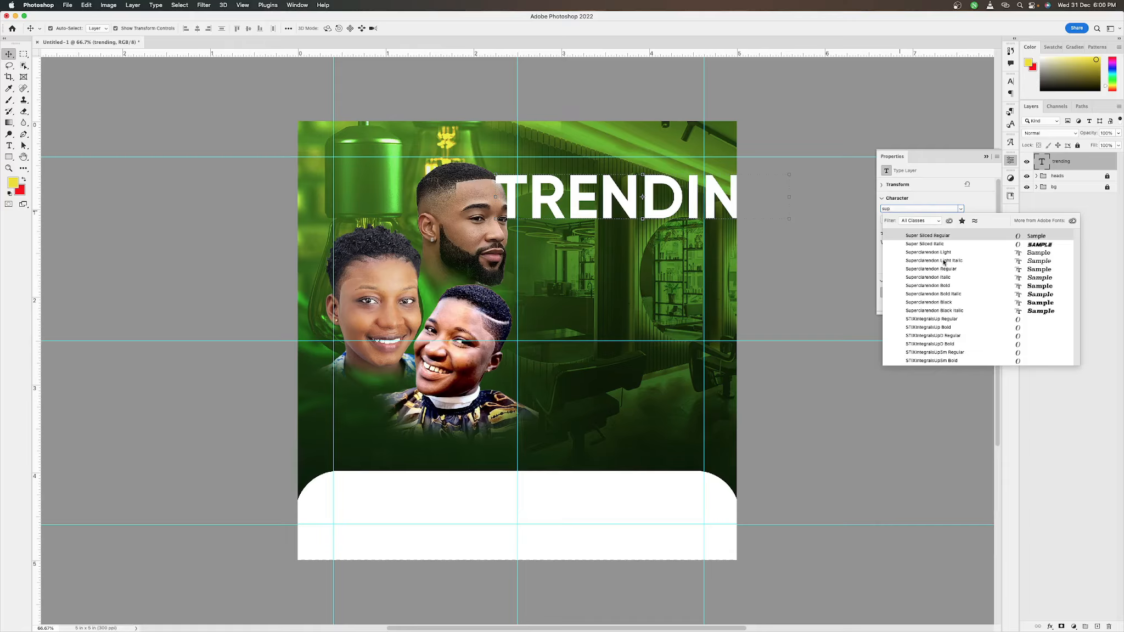
{"action": "left_click", "coordinate": [929, 236]}
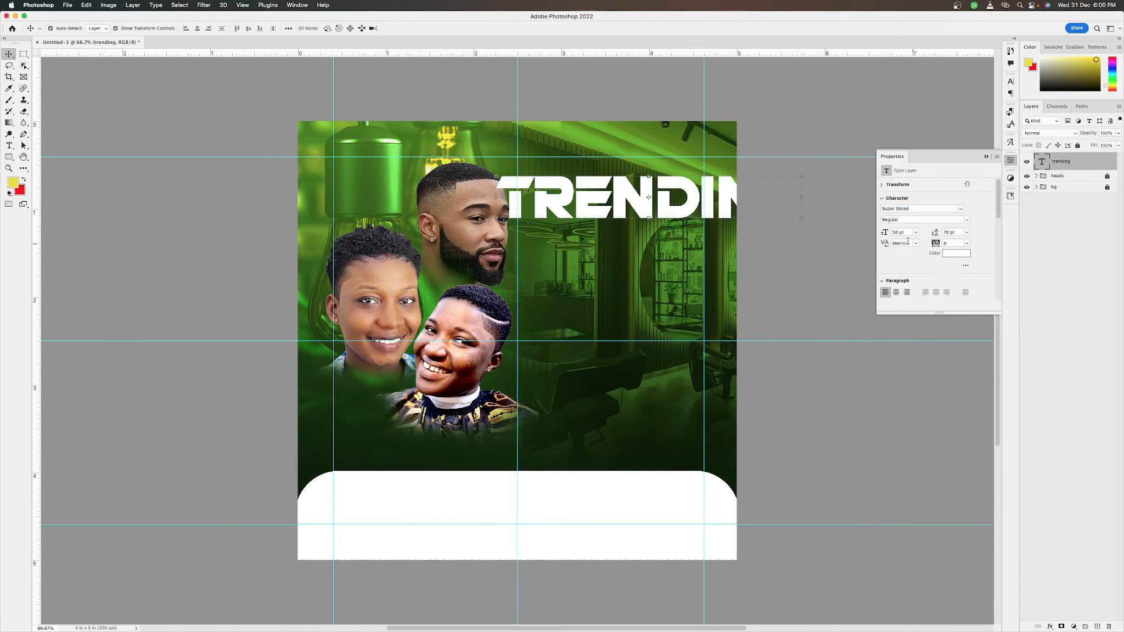
Reduce the headline to 30 pt and fit it between the vertical centre guide and the right margin guide.
{"action": "left_click", "coordinate": [905, 232]}
{"action": "type", "text": "40"}
{"action": "key", "text": "Return"}
{"action": "left_click", "coordinate": [905, 232]}
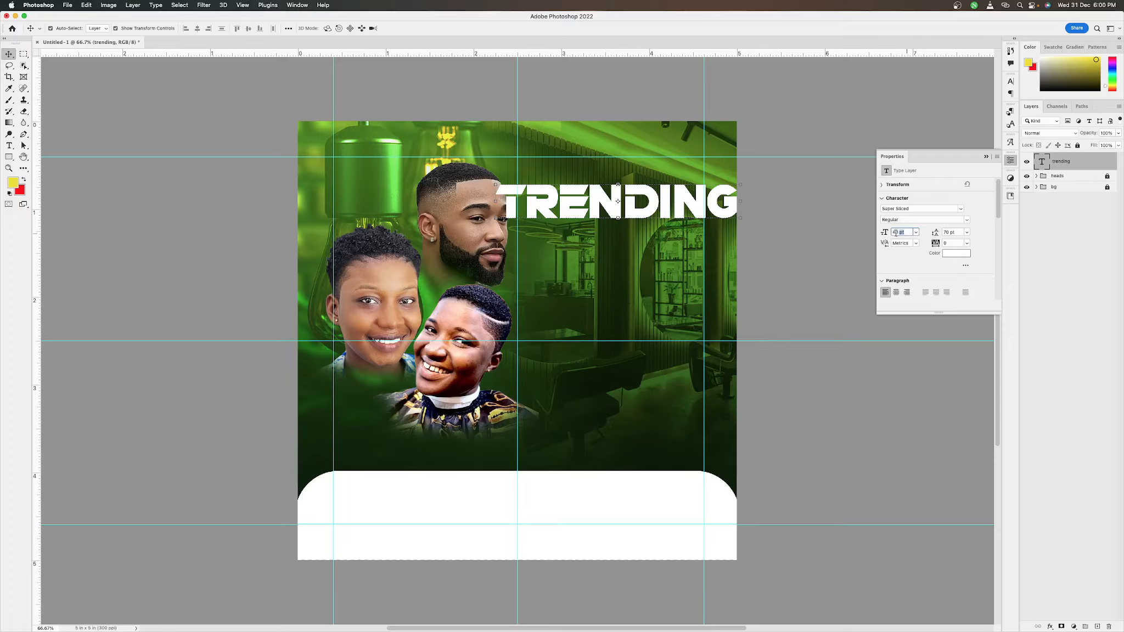
{"action": "type", "text": "30"}
{"action": "key", "text": "Return"}
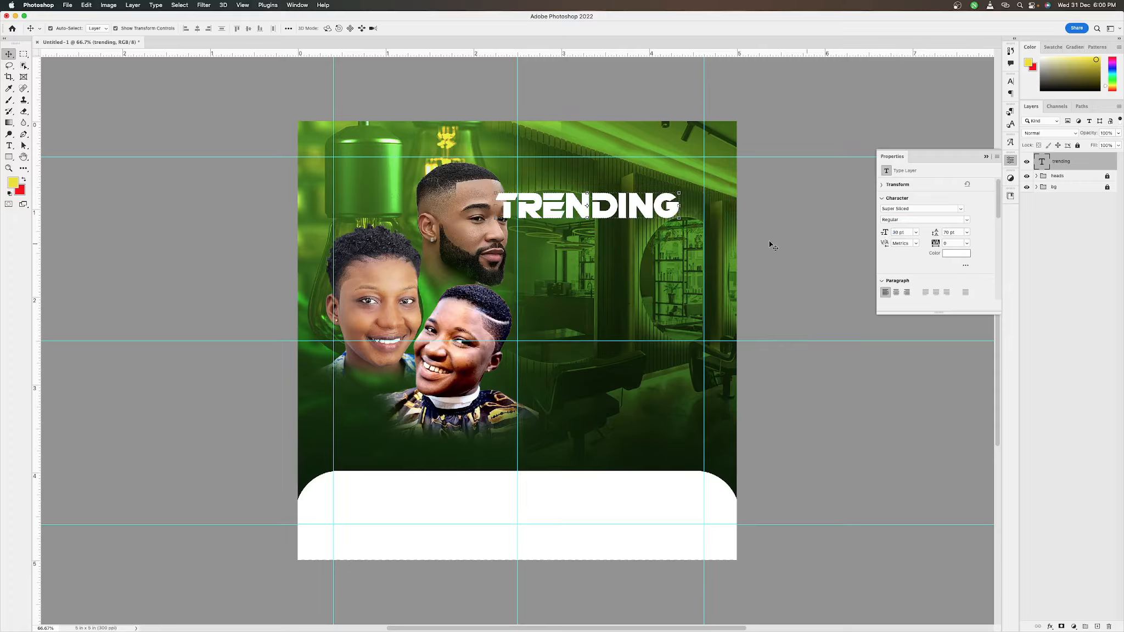
{"action": "left_click_drag", "start_coordinate": [635, 211], "coordinate": [661, 203]}
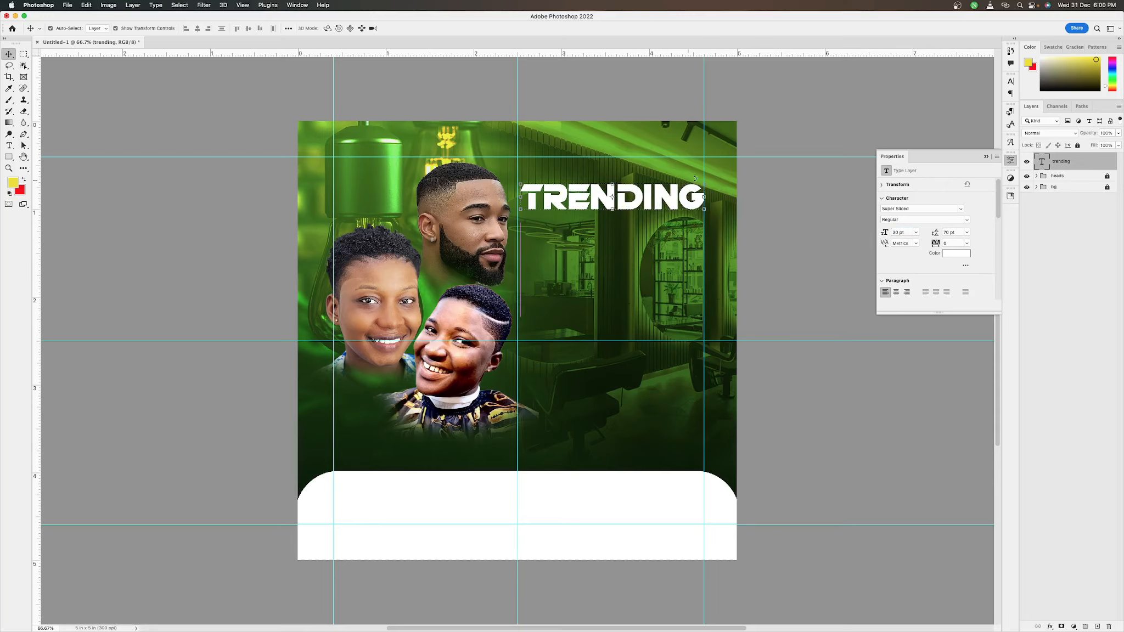
Reduce the headline to 25 pt and position it just below the upper margin guide, between the centre and right margin guides.
{"action": "left_click", "coordinate": [911, 234]}
{"action": "type", "text": "28"}
{"action": "key", "text": "Return"}
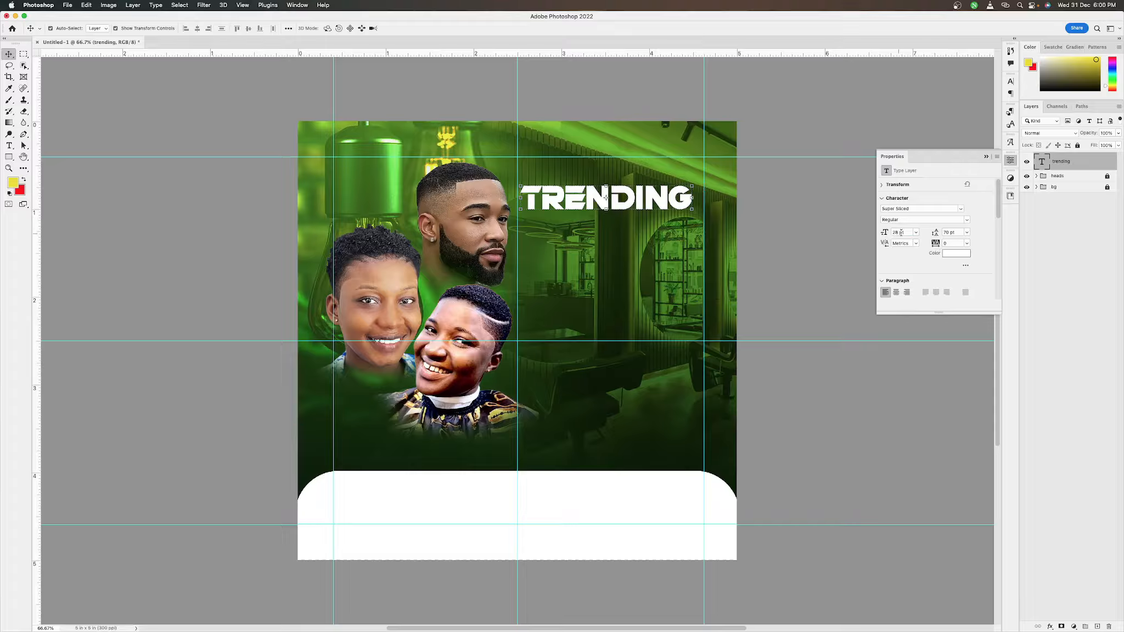
{"action": "left_click", "coordinate": [903, 232]}
{"action": "type", "text": "25"}
{"action": "key", "text": "Return"}
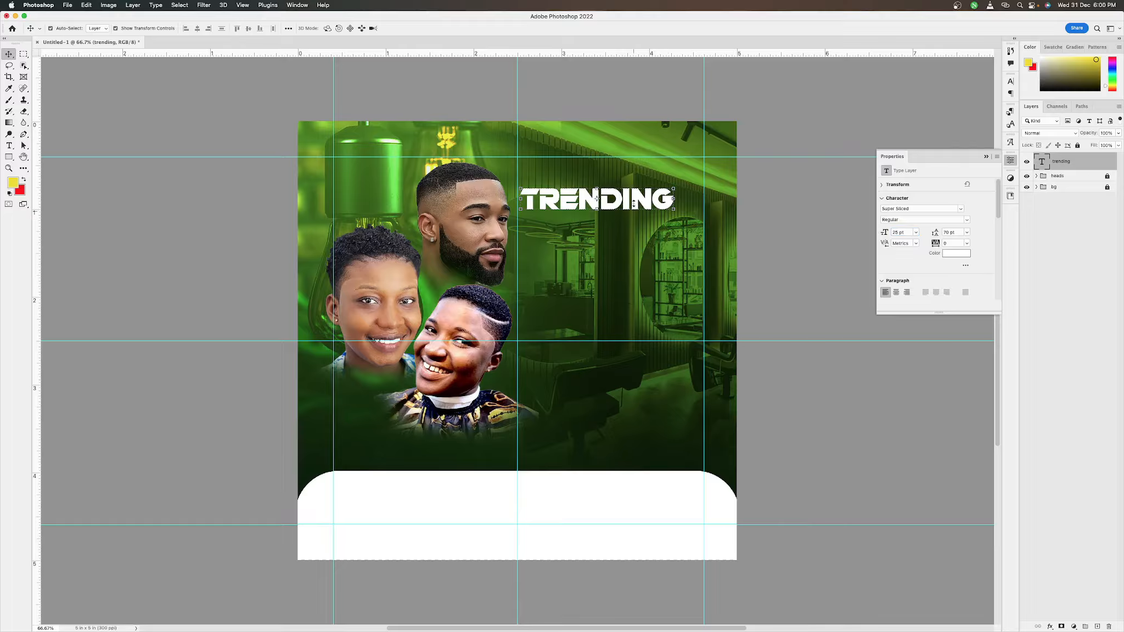
{"action": "left_click_drag", "start_coordinate": [635, 205], "coordinate": [651, 178]}
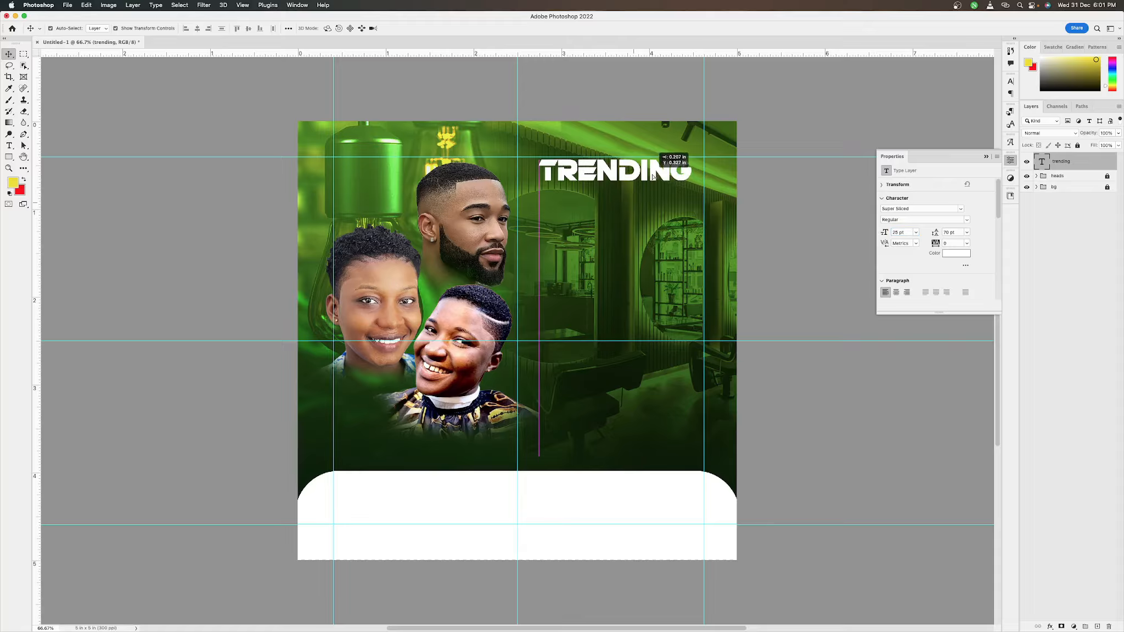
Nudge the TRENDING headline up onto the upper margin guide and slightly to the right.
{"action": "key", "text": "Up"}
{"action": "key", "text": "Up"}
{"action": "key", "text": "Up"}
{"action": "key", "text": "Up"}
{"action": "key", "text": "Up"}
{"action": "key", "text": "Up"}
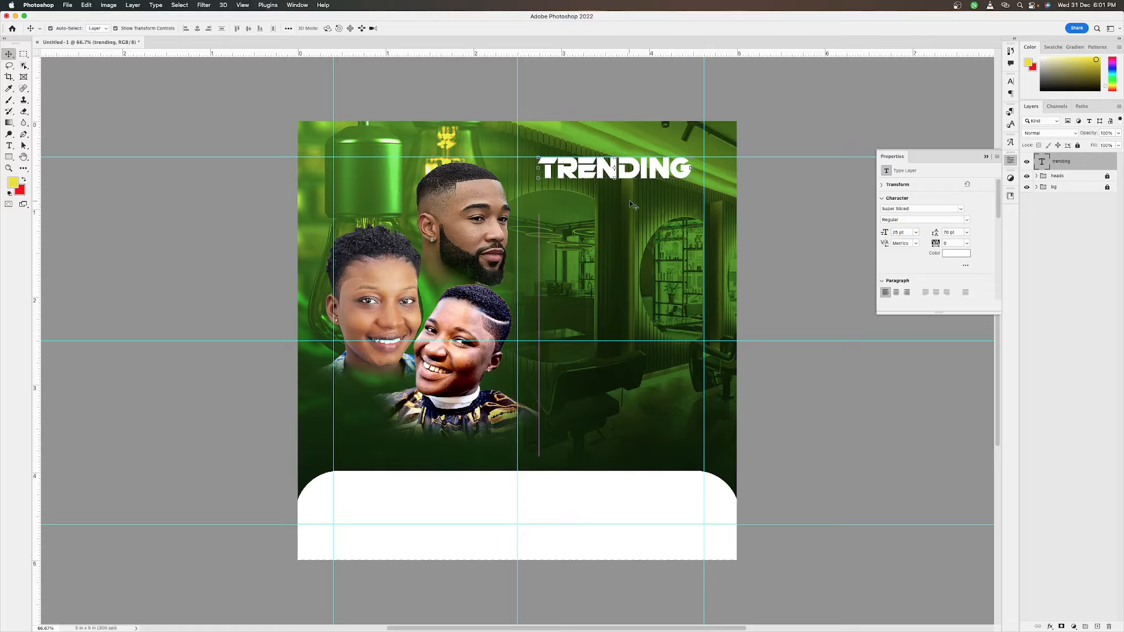
{"action": "key", "text": "Right"}
{"action": "key", "text": "Right"}
Duplicate the TRENDING headline directly below the original and change the copy's text to HAIR.
{"action": "left_click_drag", "start_coordinate": [629, 200], "coordinate": [629, 200]}
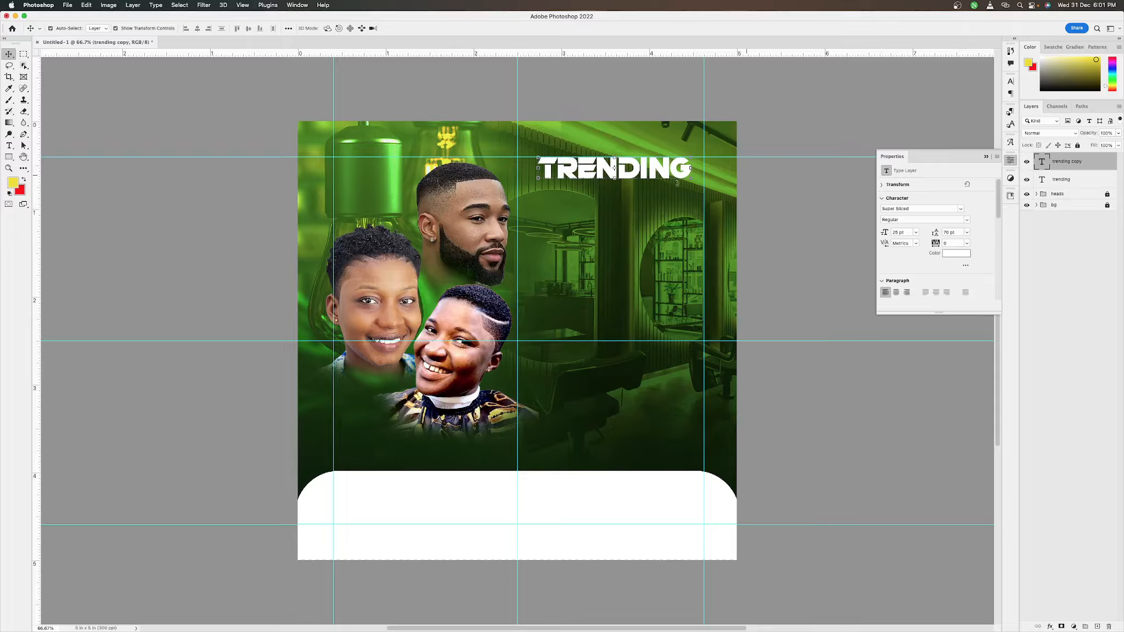
{"action": "left_click_drag", "start_coordinate": [656, 171], "coordinate": [656, 193]}
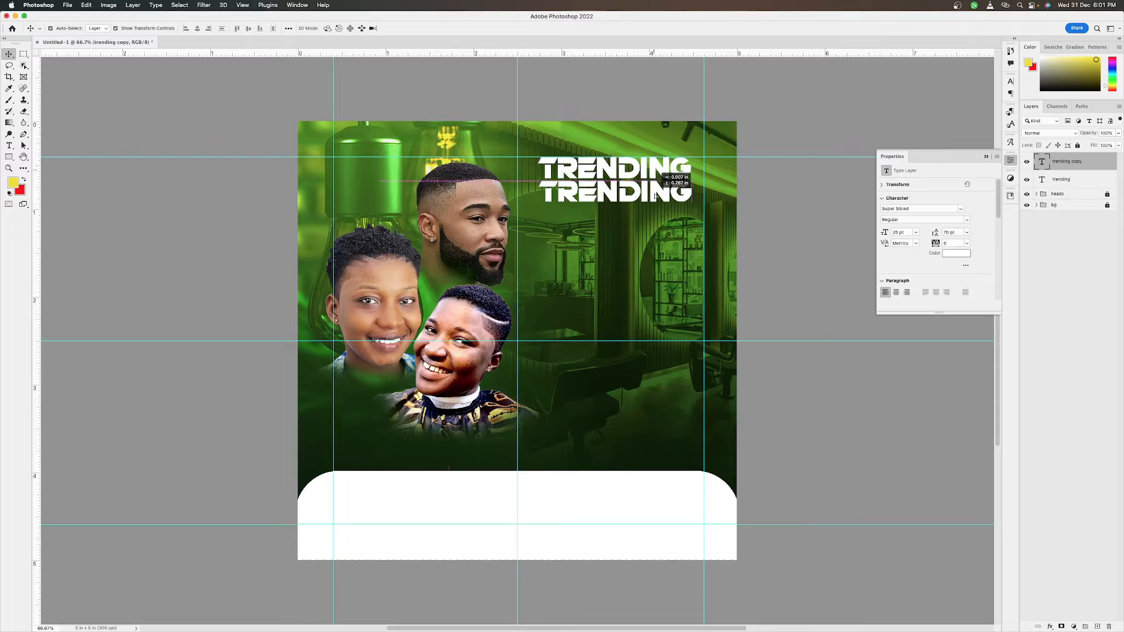
{"action": "double_click", "coordinate": [1043, 162]}
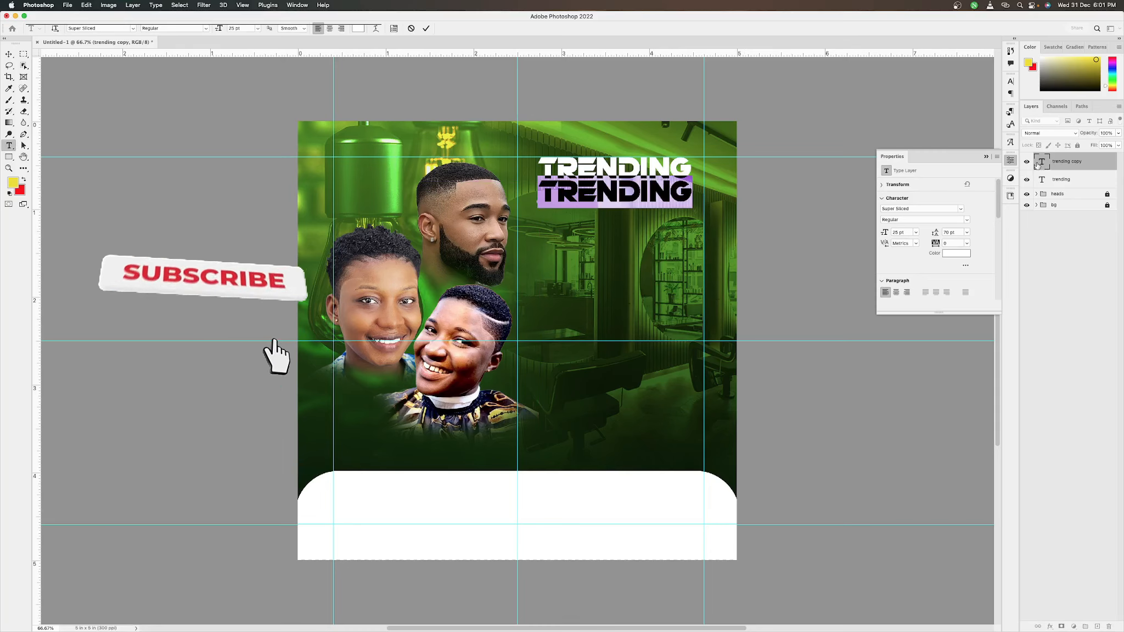
{"action": "type", "text": "HAIR"}
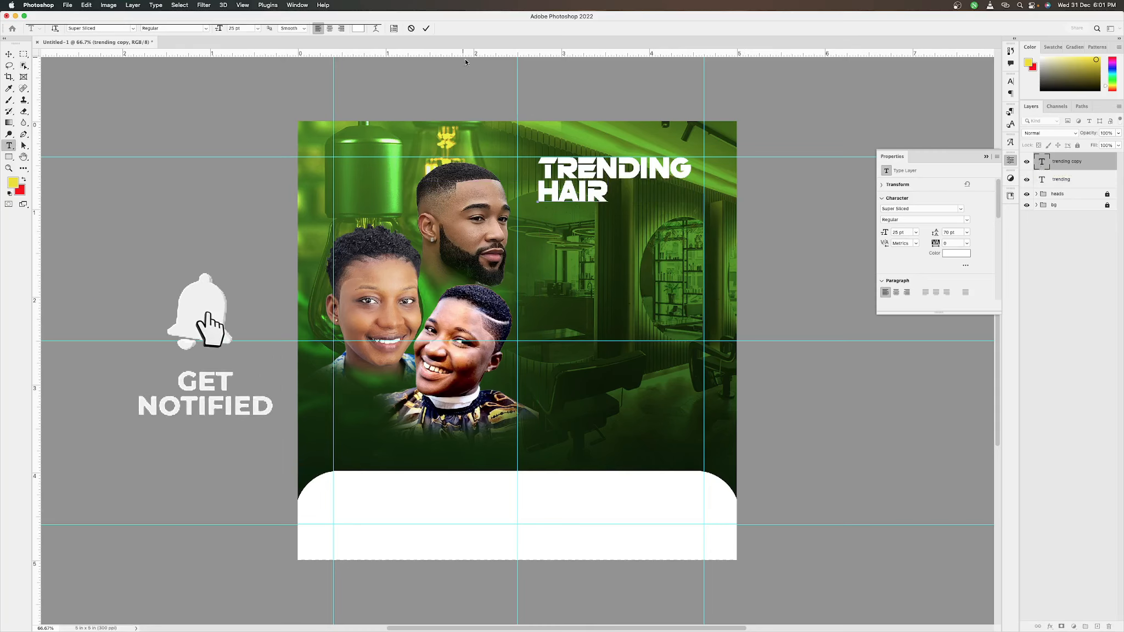
{"action": "left_click", "coordinate": [426, 28]}
{"action": "key", "text": "v"}
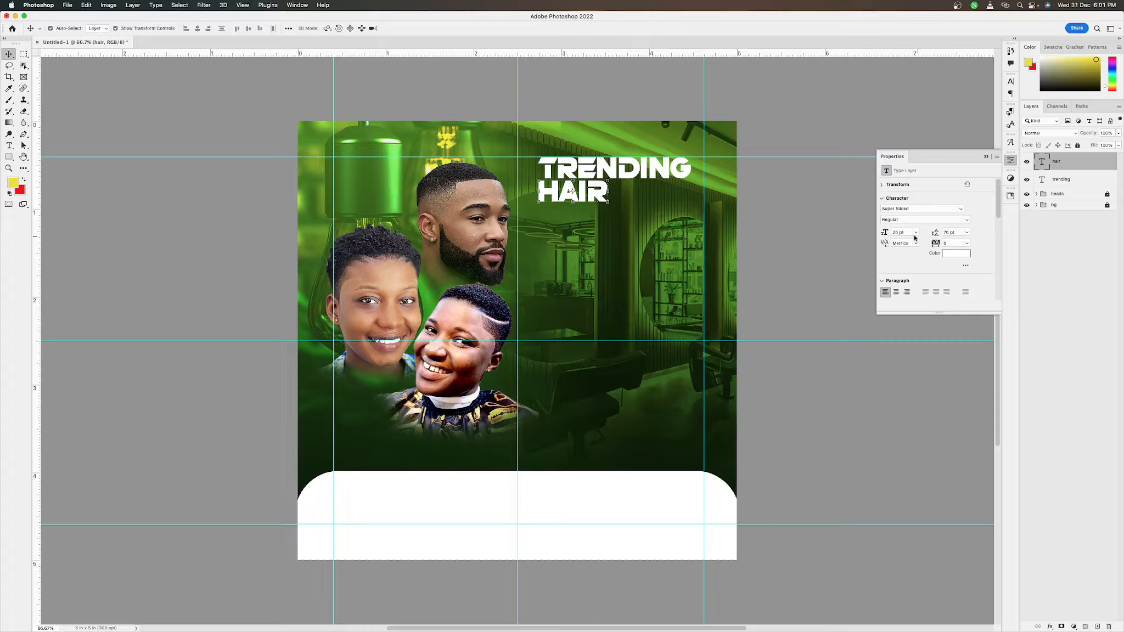
Try font sizes of 80, 70, 60, 55 and 50 pt on the HAIR line.
{"action": "left_click", "coordinate": [908, 232]}
{"action": "type", "text": "80"}
{"action": "key", "text": "Return"}
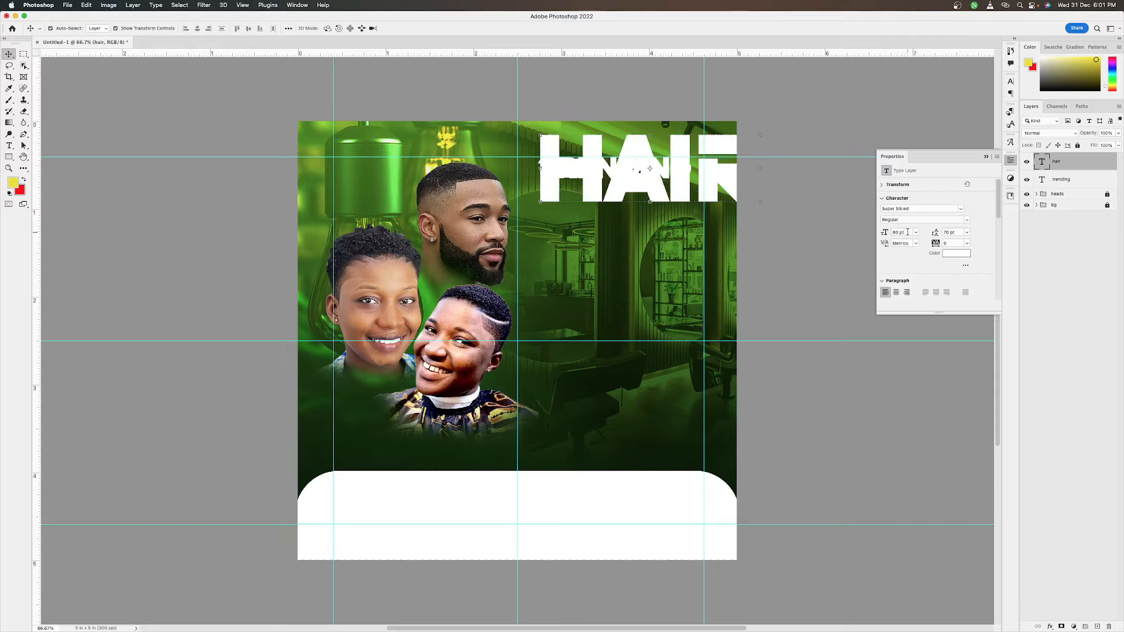
{"action": "left_click_drag", "start_coordinate": [908, 232], "coordinate": [851, 231]}
{"action": "type", "text": "70"}
{"action": "key", "text": "Return"}
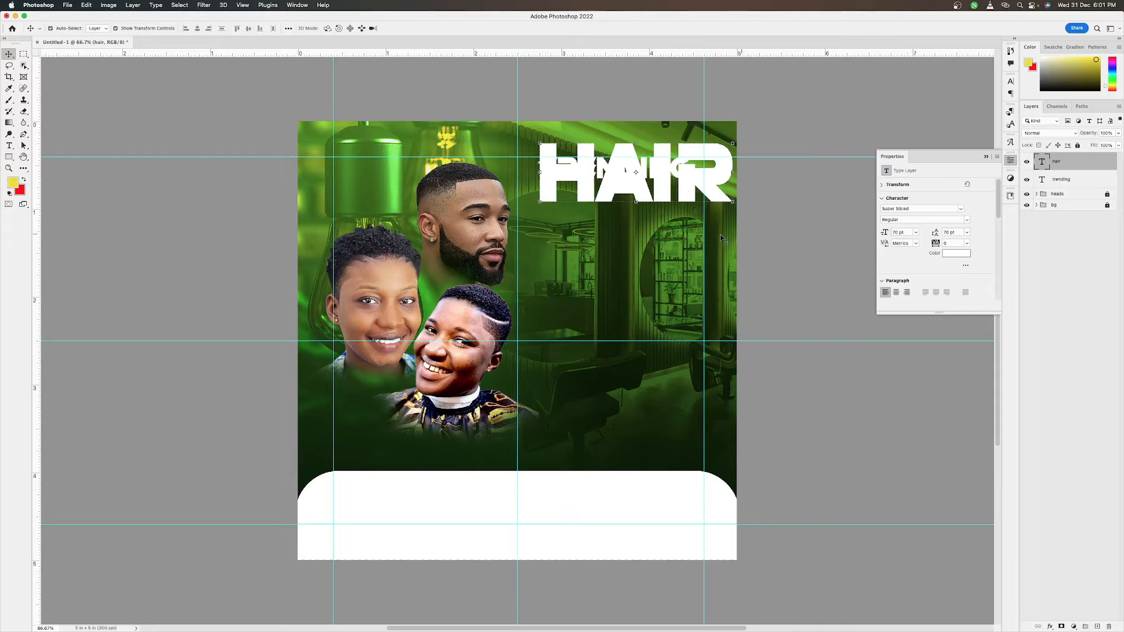
{"action": "left_click_drag", "start_coordinate": [904, 232], "coordinate": [845, 230]}
{"action": "type", "text": "60"}
{"action": "key", "text": "Return"}
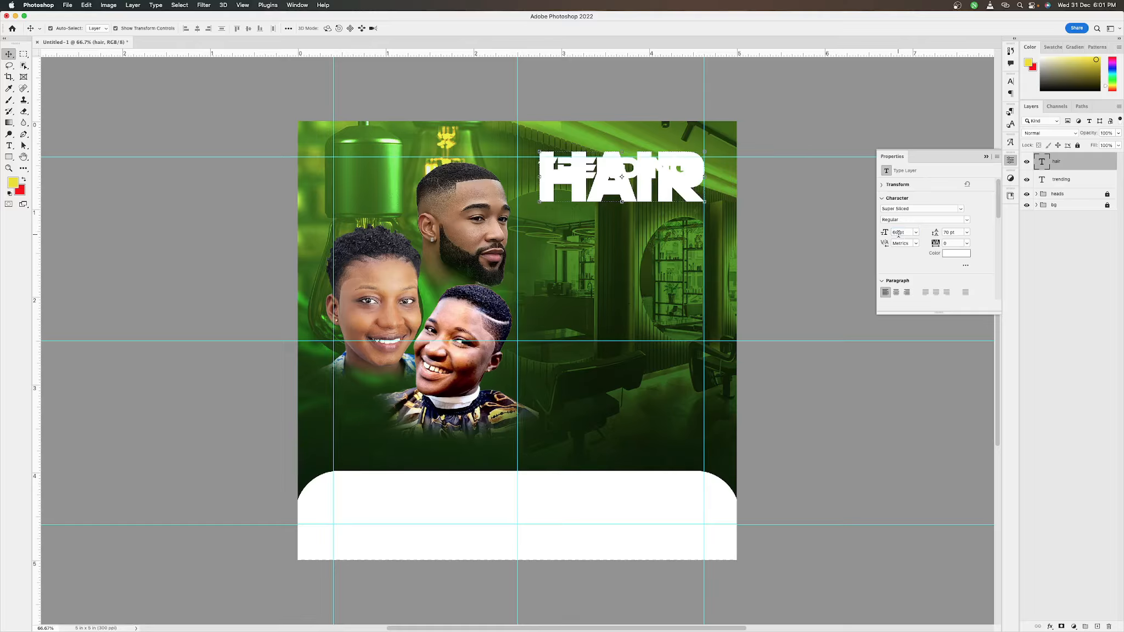
{"action": "left_click_drag", "start_coordinate": [899, 234], "coordinate": [850, 231]}
{"action": "type", "text": "55"}
{"action": "key", "text": "Return"}
{"action": "type", "text": "50"}
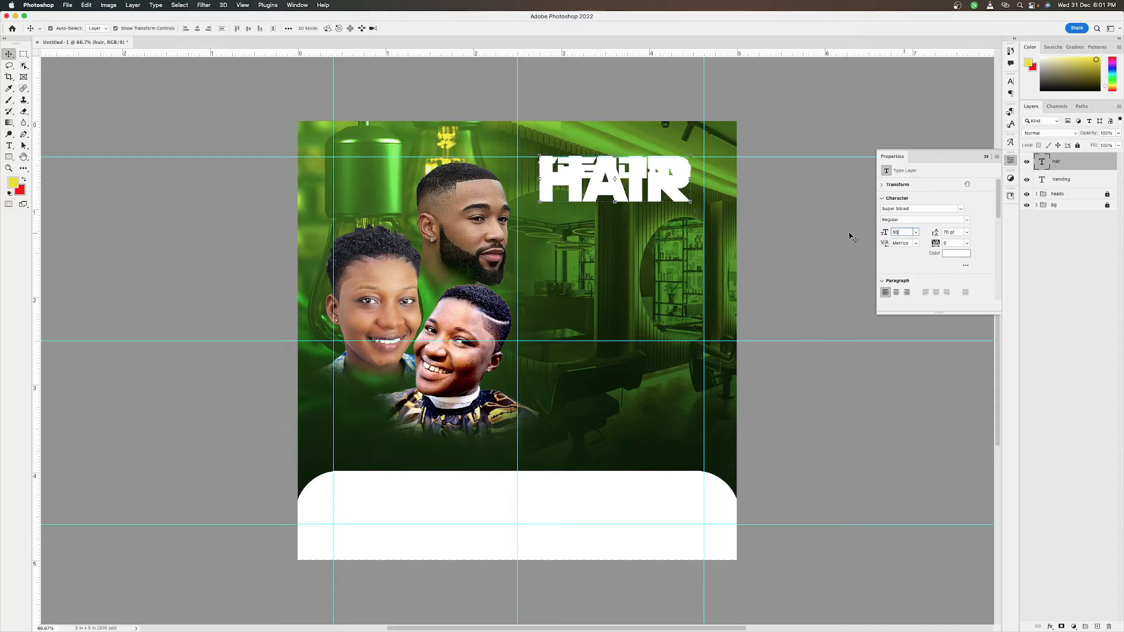
{"action": "key", "text": "Return"}
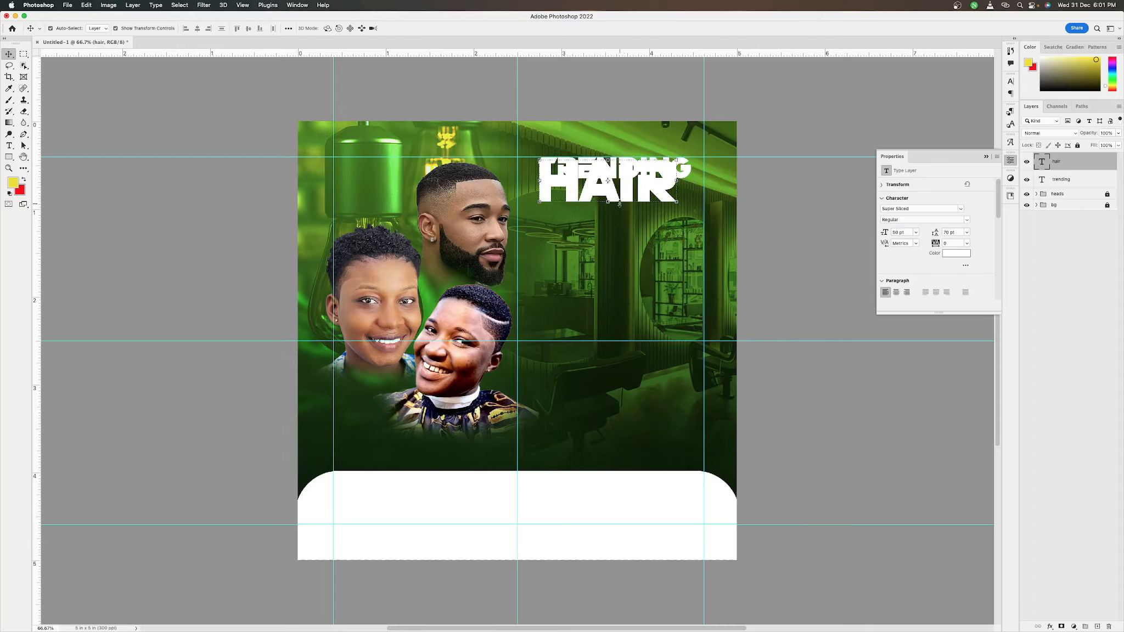
Set the HAIR line to 54 pt and position it directly beneath TRENDING, matching that word's width.
{"action": "left_click_drag", "start_coordinate": [613, 200], "coordinate": [626, 220]}
{"action": "left_click", "coordinate": [900, 232]}
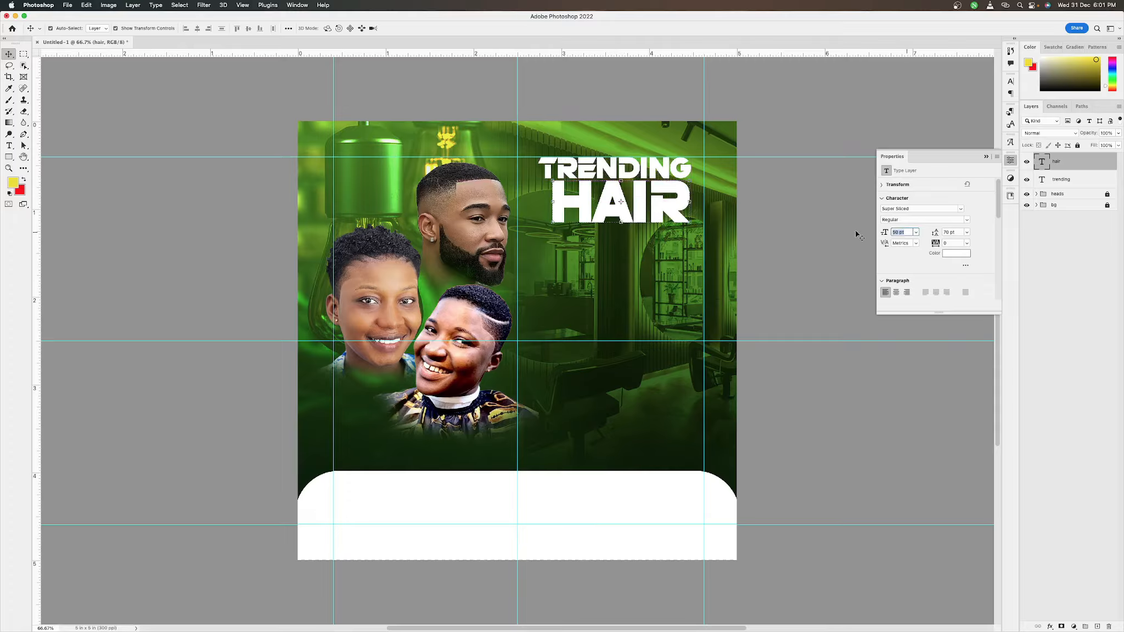
{"action": "type", "text": "54"}
{"action": "key", "text": "Return"}
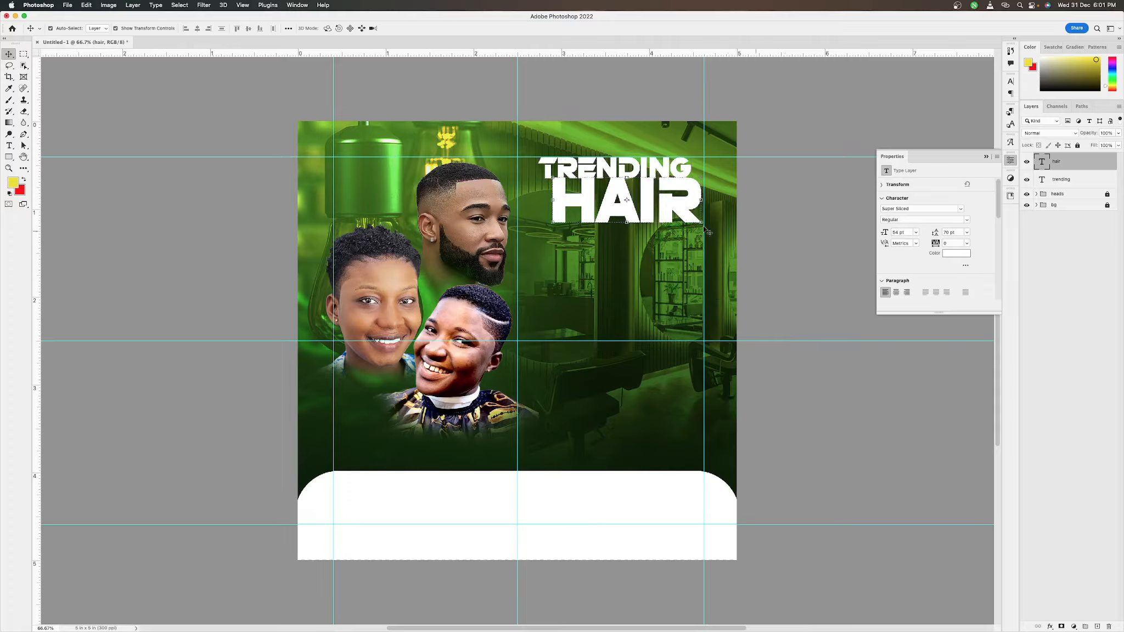
{"action": "left_click_drag", "start_coordinate": [670, 214], "coordinate": [664, 217]}
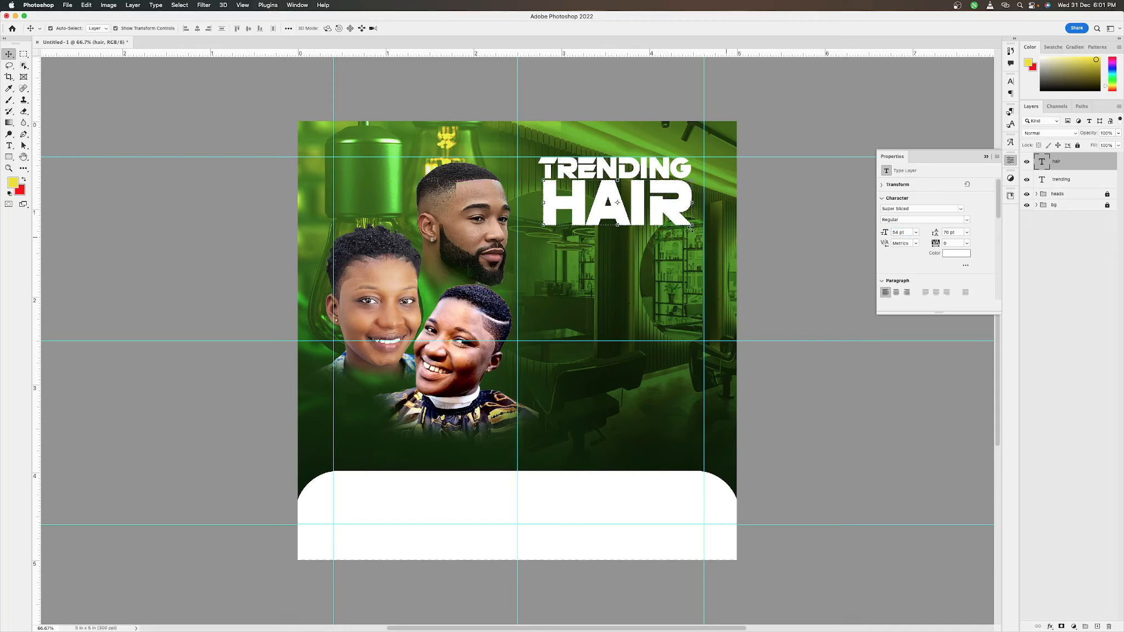
Duplicate the HAIR line and place the copy directly below it, keeping the same horizontal alignment.
{"action": "key", "text": "super"}
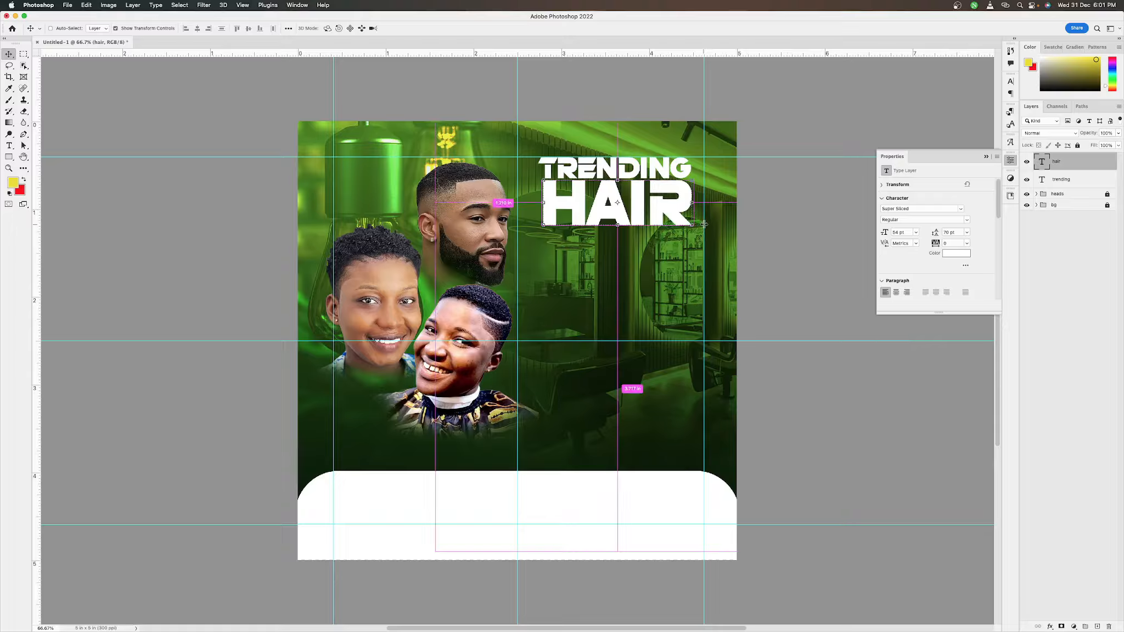
{"action": "key", "text": "super+j"}
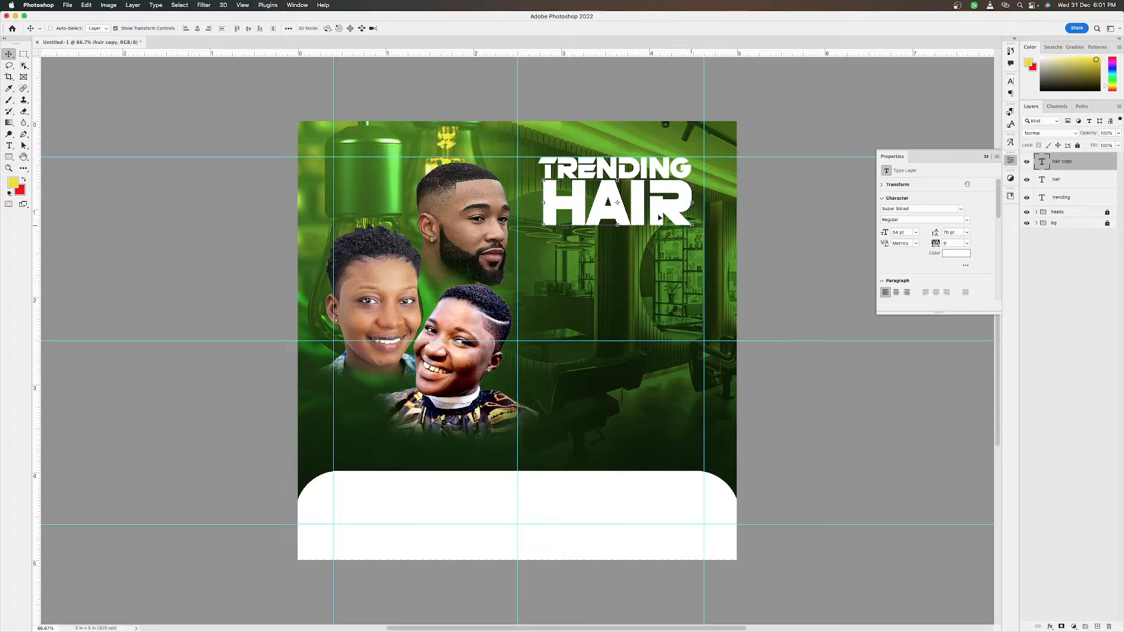
{"action": "left_click_drag", "start_coordinate": [662, 210], "coordinate": [662, 256]}
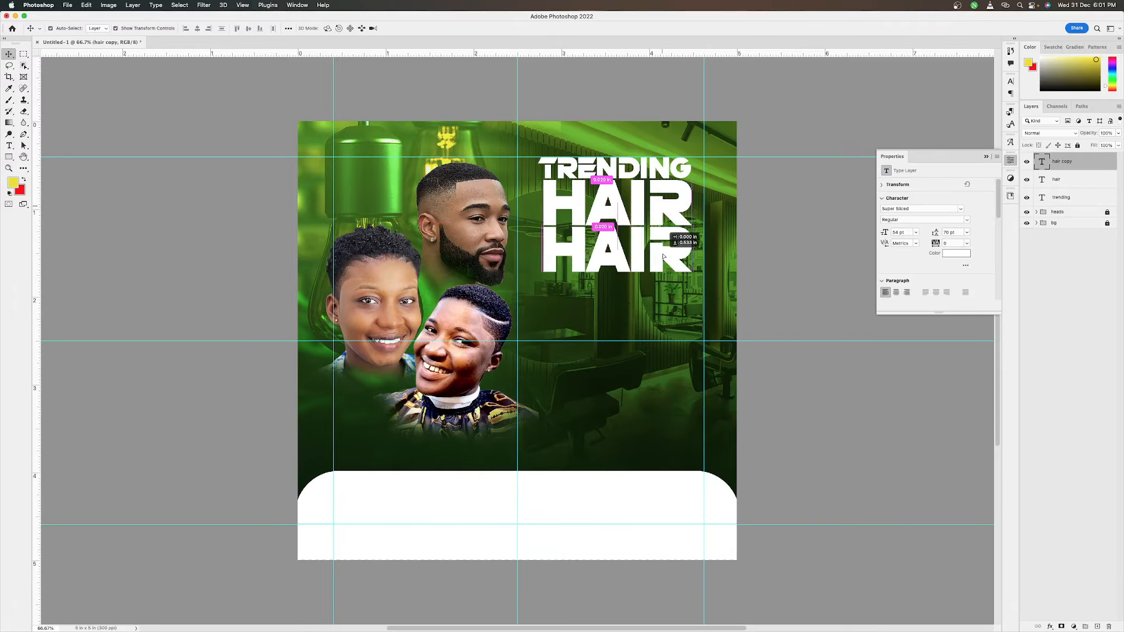
Change the lower HAIR copy's text to "cutz".
{"action": "double_click", "coordinate": [1041, 162]}
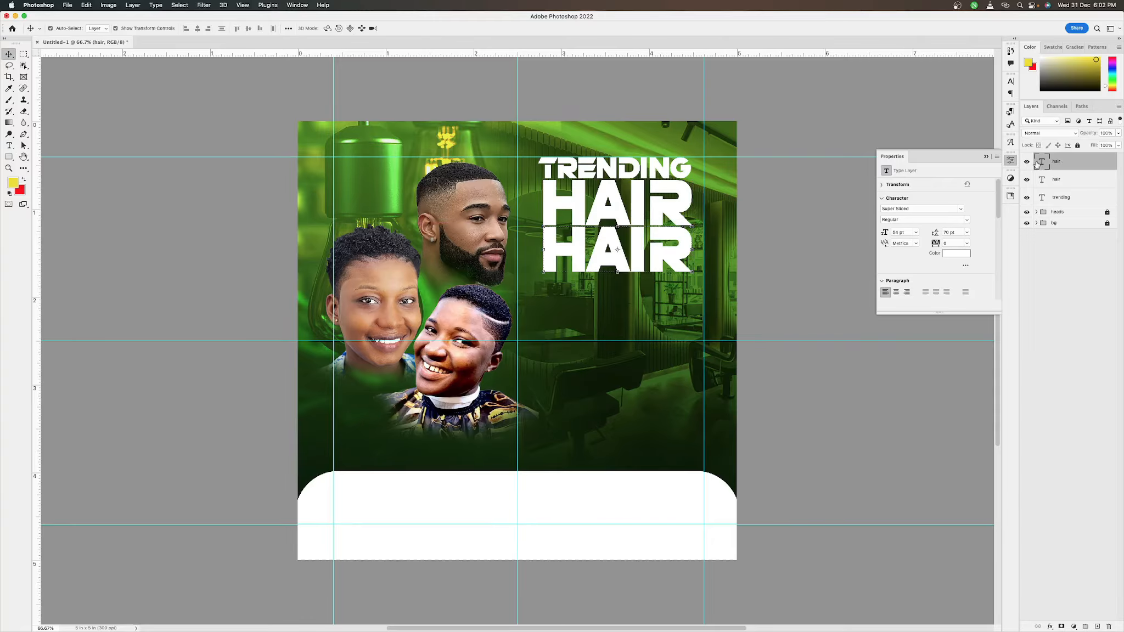
{"action": "key", "text": "s"}
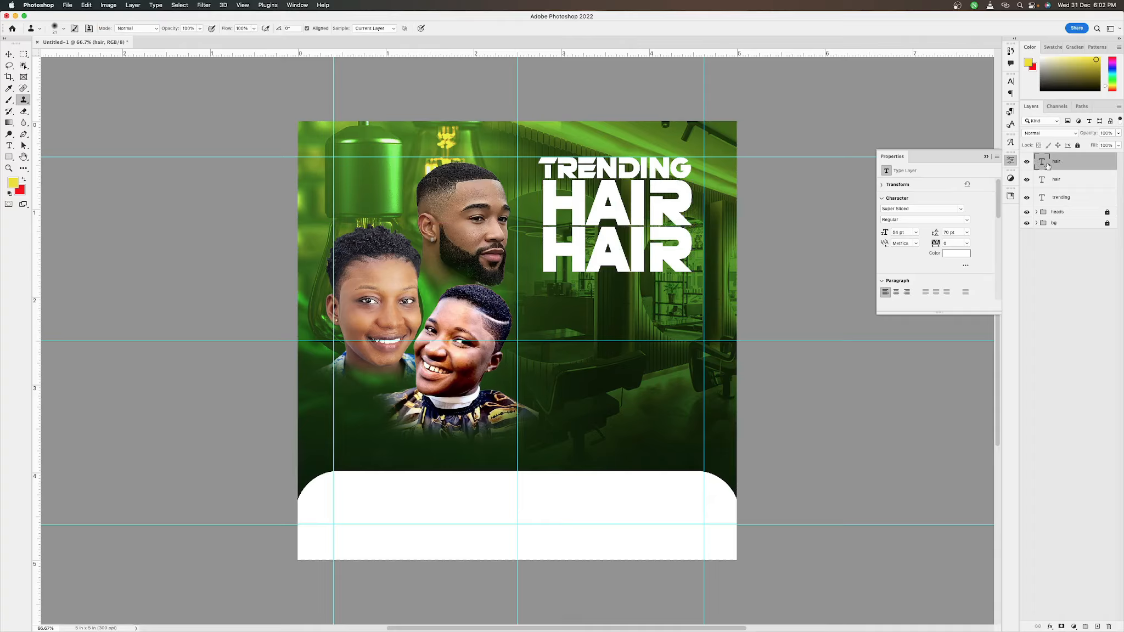
{"action": "double_click", "coordinate": [1046, 164]}
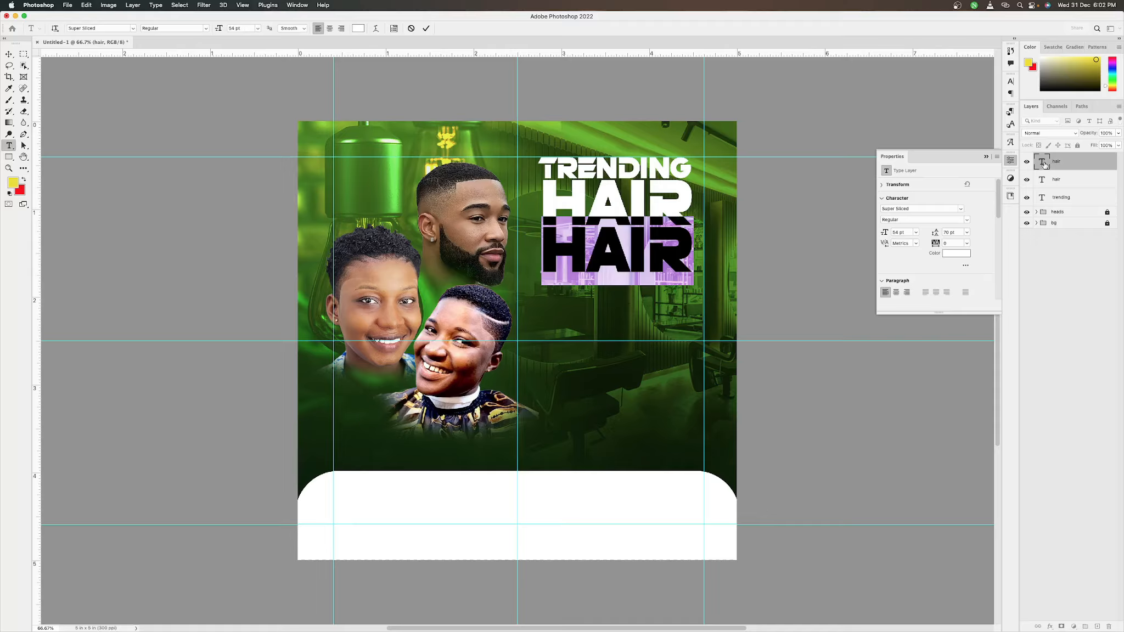
{"action": "type", "text": "cuts"}
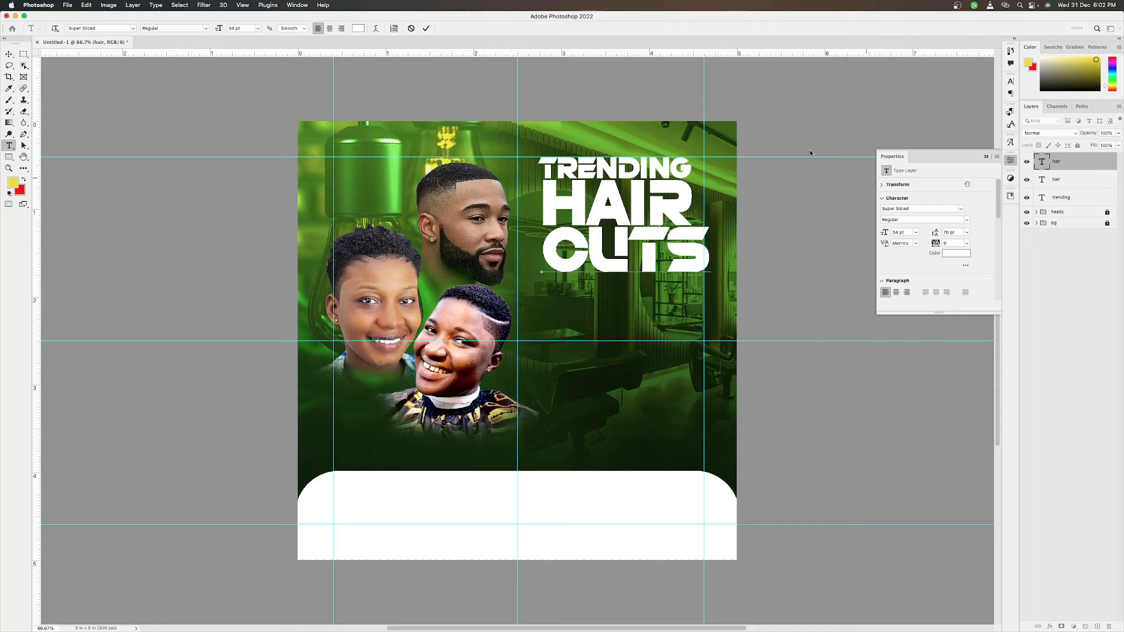
{"action": "key", "text": "BackSpace"}
{"action": "type", "text": "z"}
{"action": "left_click", "coordinate": [426, 28]}
{"action": "key", "text": "s"}
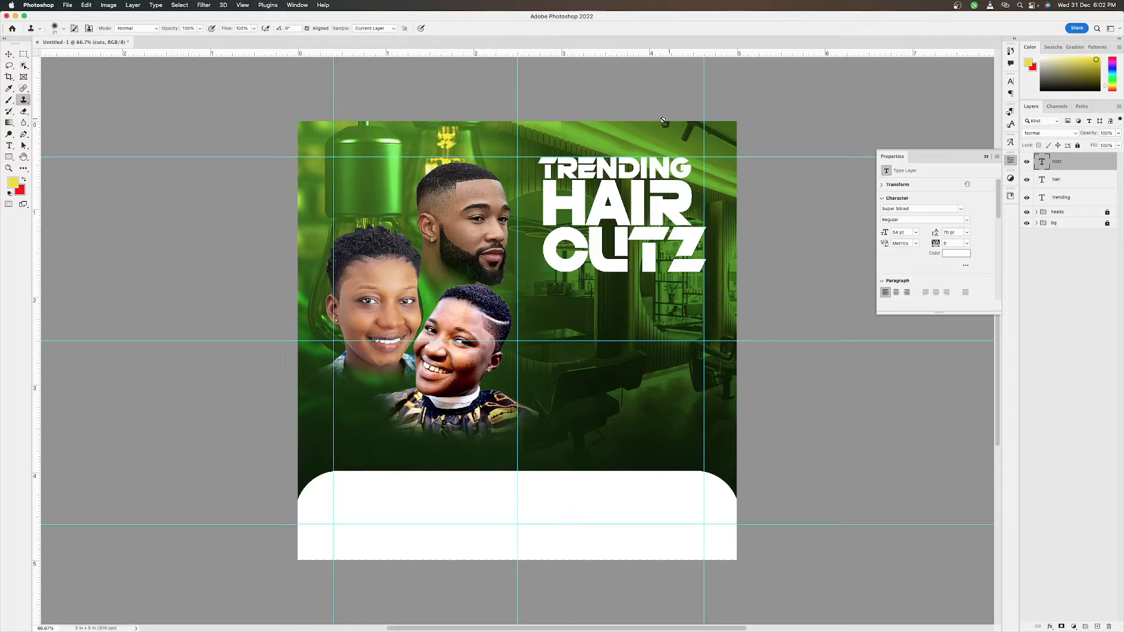
Reduce the CUTZ line to 40 pt and centre it closely beneath HAIR.
{"action": "left_click", "coordinate": [905, 232]}
{"action": "type", "text": "40"}
{"action": "key", "text": "Return"}
{"action": "key", "text": "v"}
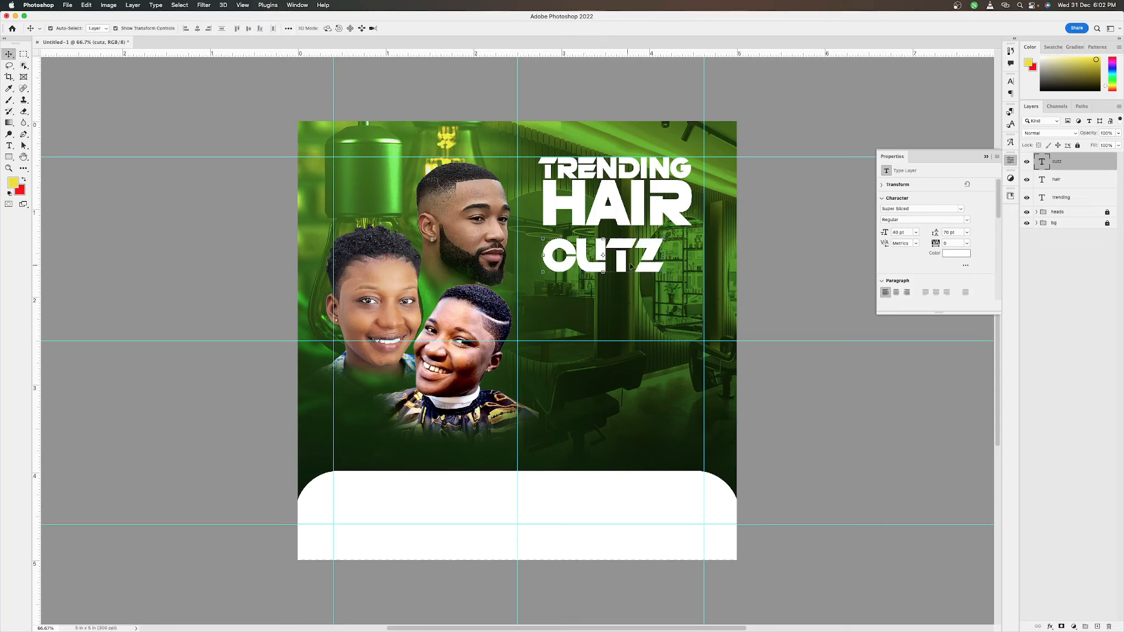
{"action": "left_click_drag", "start_coordinate": [630, 266], "coordinate": [656, 258]}
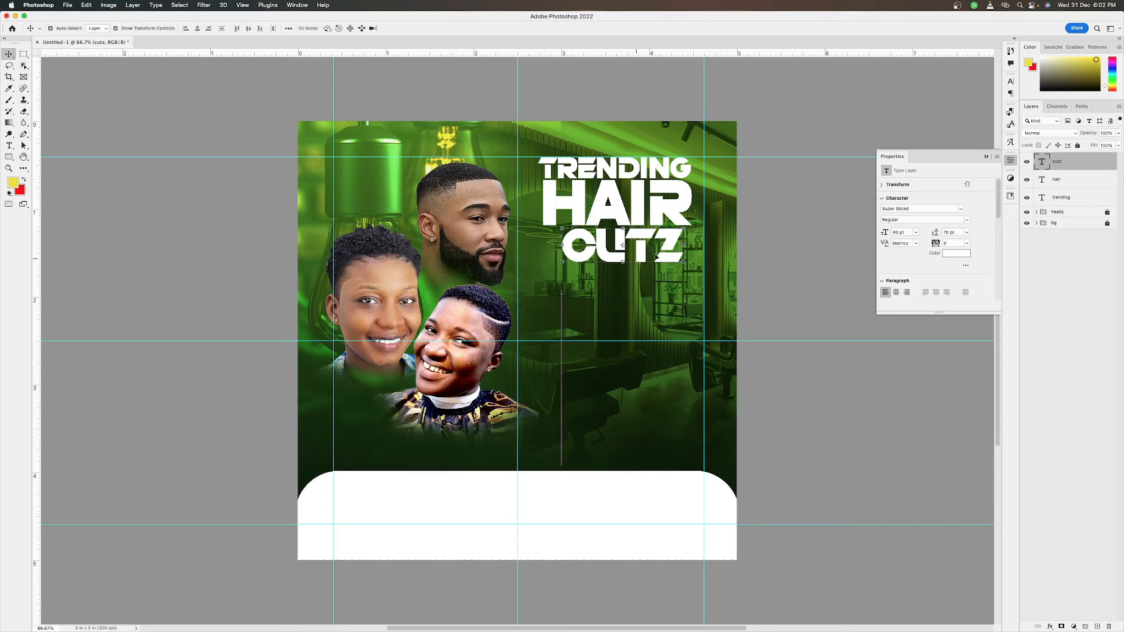
{"action": "left_click", "coordinate": [769, 230]}
{"action": "left_click", "coordinate": [631, 174]}
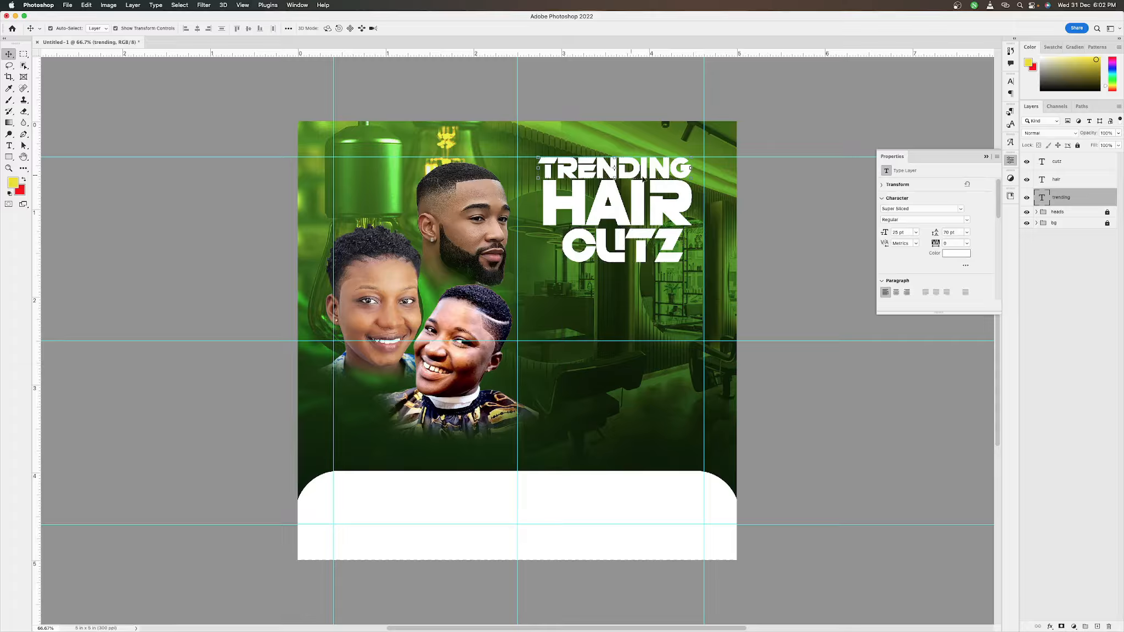
{"action": "double_click", "coordinate": [1087, 199]}
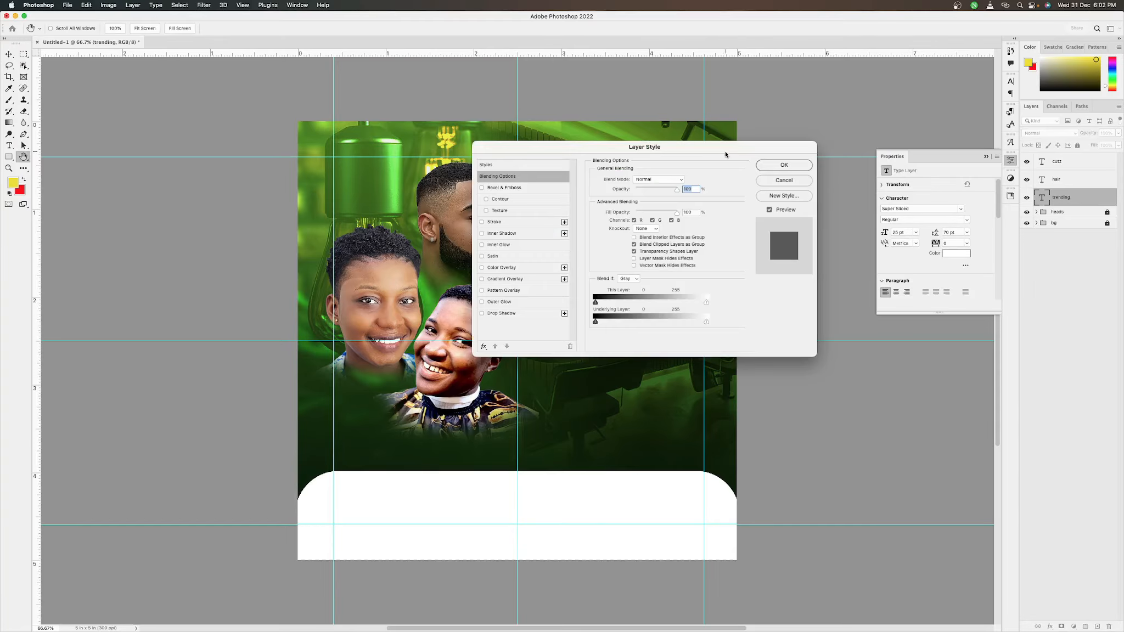
{"action": "left_click_drag", "start_coordinate": [721, 149], "coordinate": [737, 196]}
{"action": "left_click", "coordinate": [805, 227]}
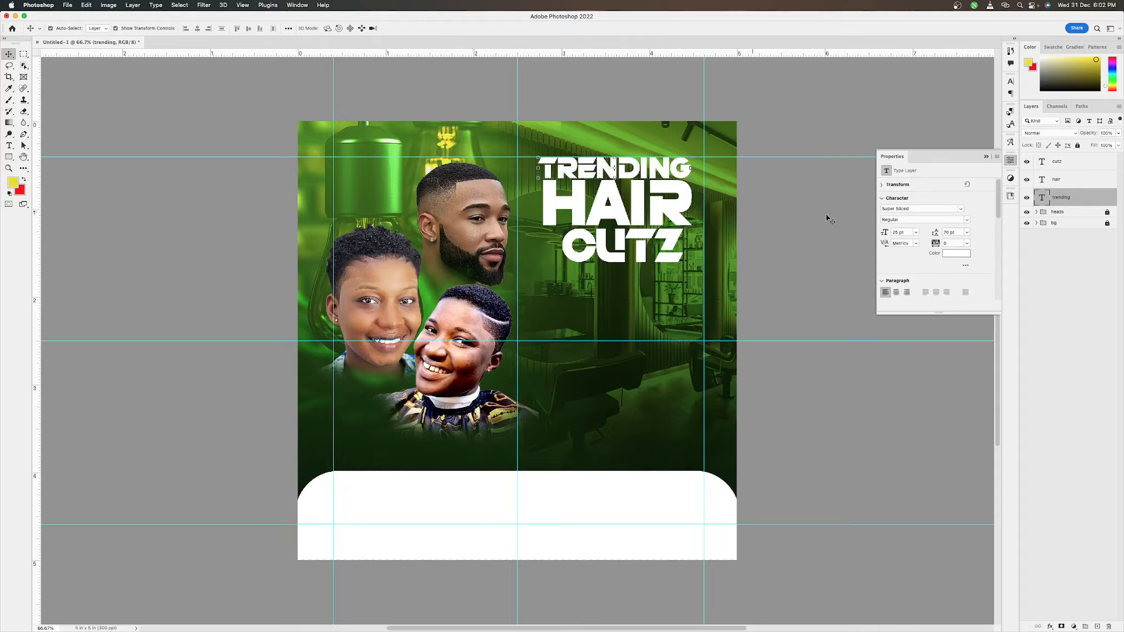
Change the TRENDING line's text color to the off-white efefef.
{"action": "left_click", "coordinate": [958, 254]}
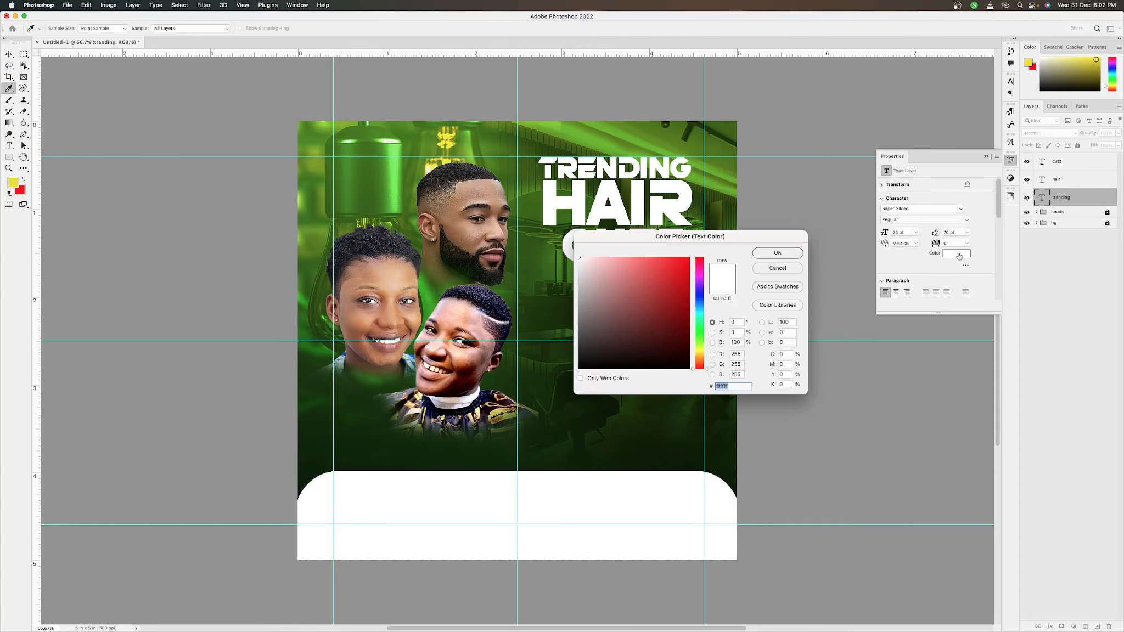
{"action": "left_click", "coordinate": [579, 264]}
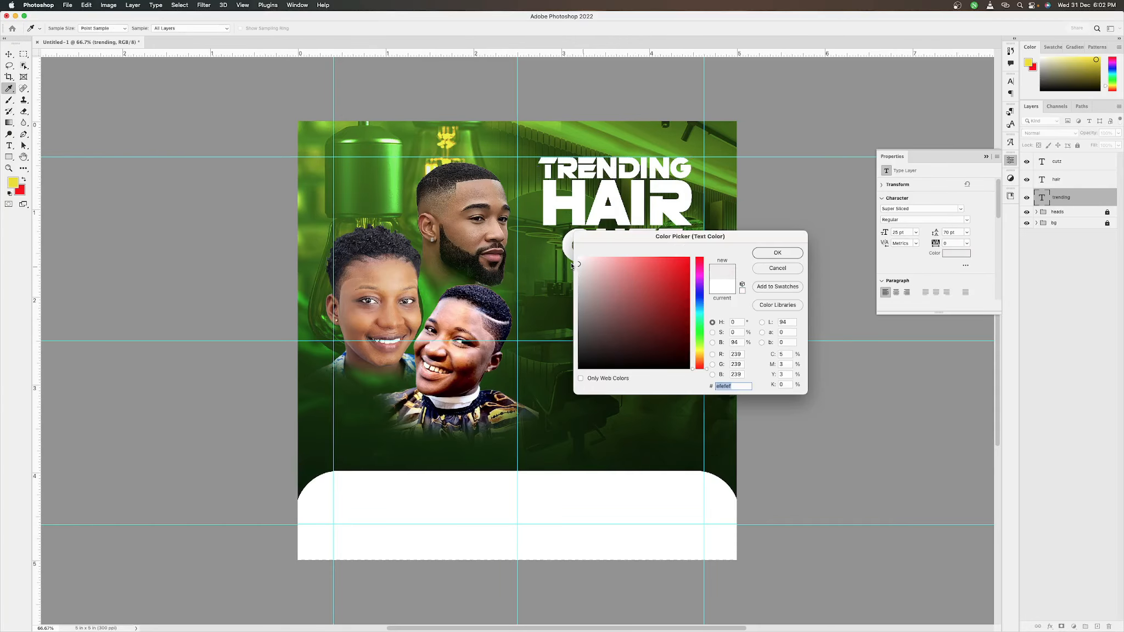
{"action": "left_click", "coordinate": [571, 265]}
{"action": "key", "text": "Return"}
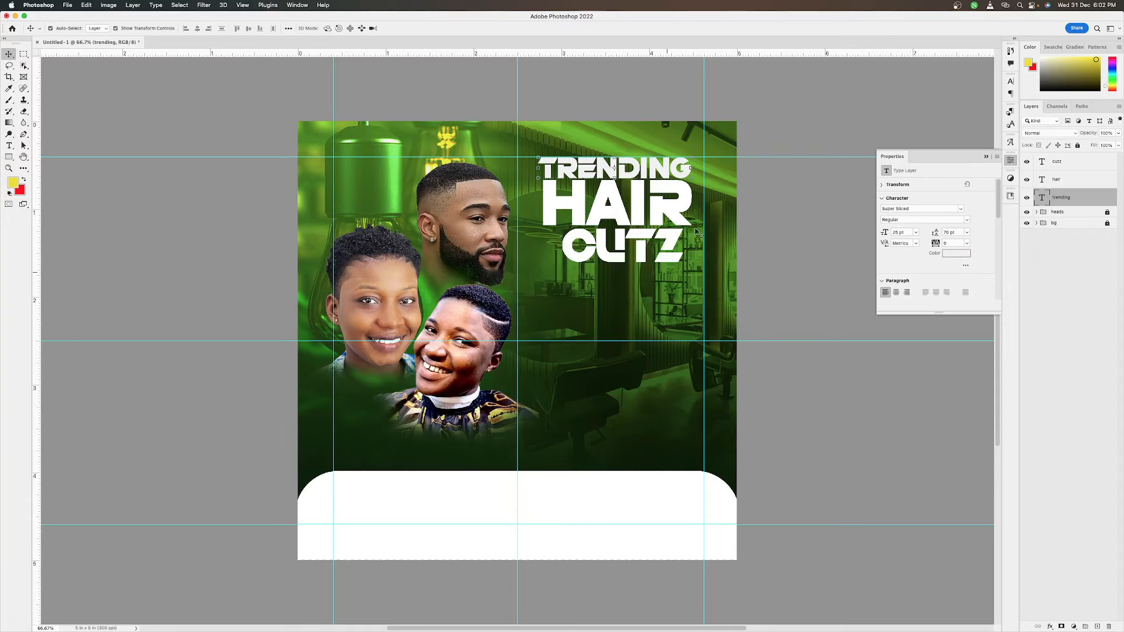
{"action": "left_click", "coordinate": [770, 207]}
Change the HAIR line's text color to the off-white eeeeee.
{"action": "left_click", "coordinate": [680, 210]}
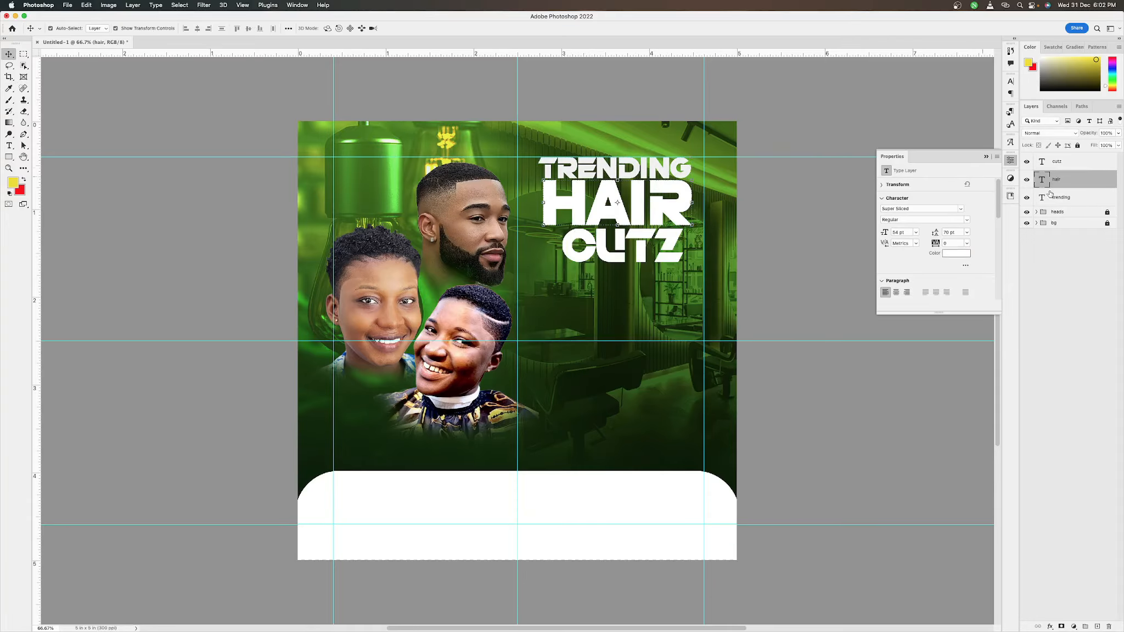
{"action": "left_click", "coordinate": [956, 253]}
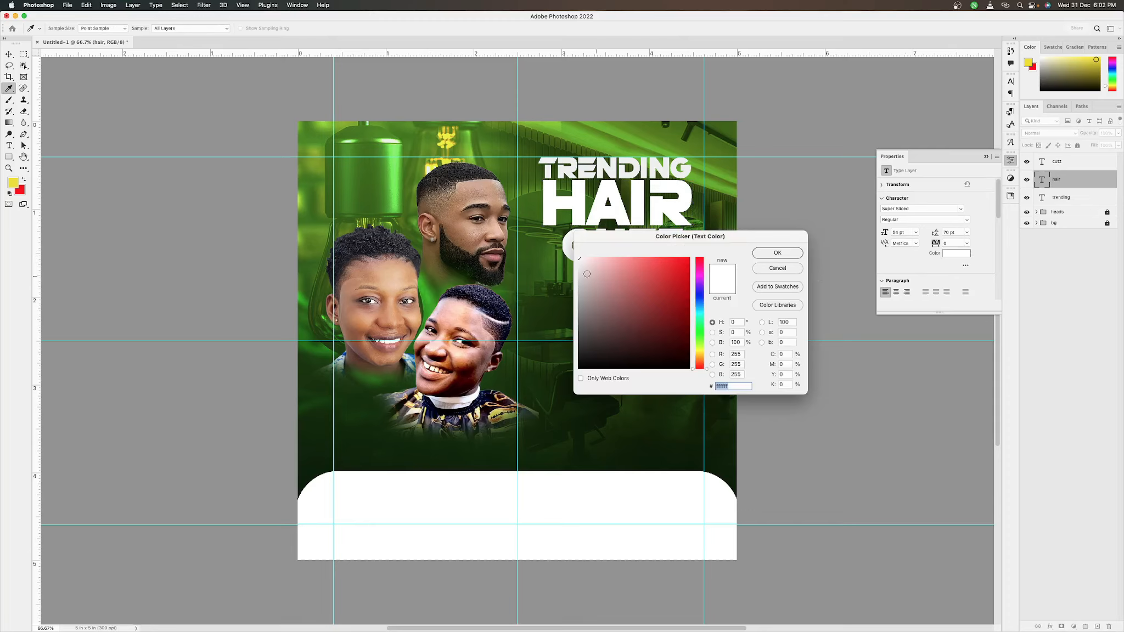
{"action": "left_click", "coordinate": [577, 266]}
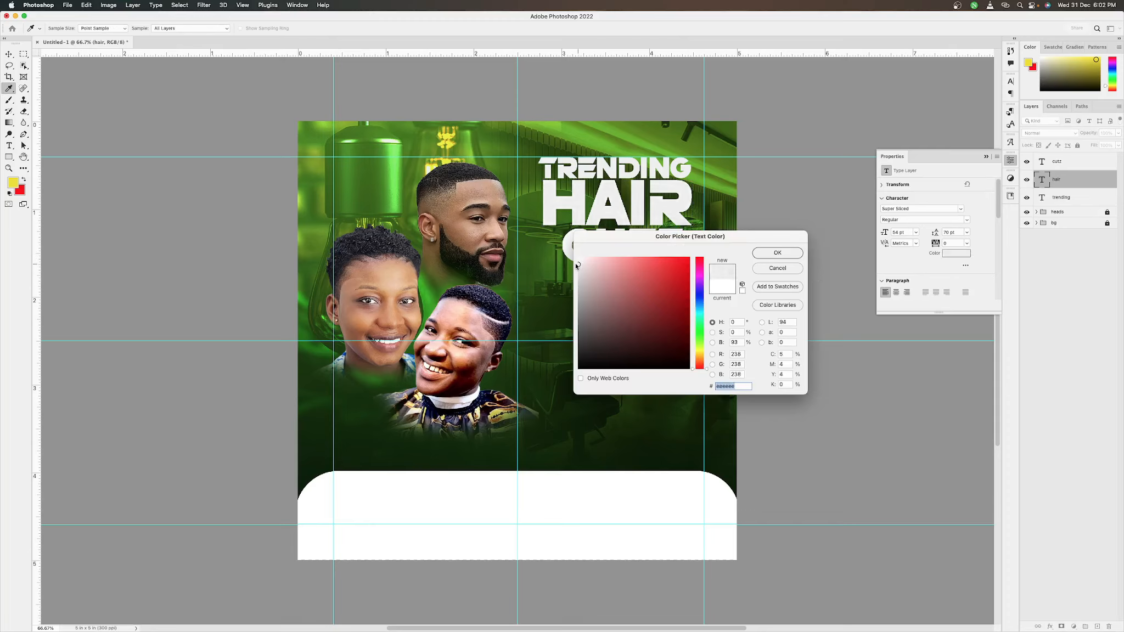
{"action": "key", "text": "Return"}
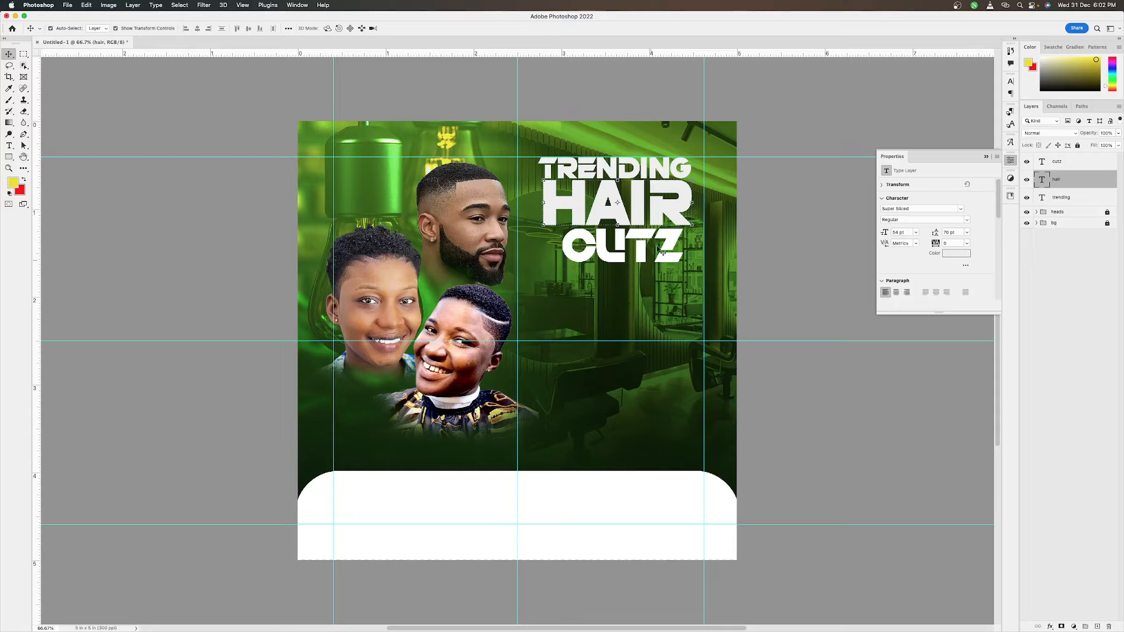
Change the CUTZ line's text color to the pale yellow-green f0ff9a.
{"action": "left_click", "coordinate": [680, 254]}
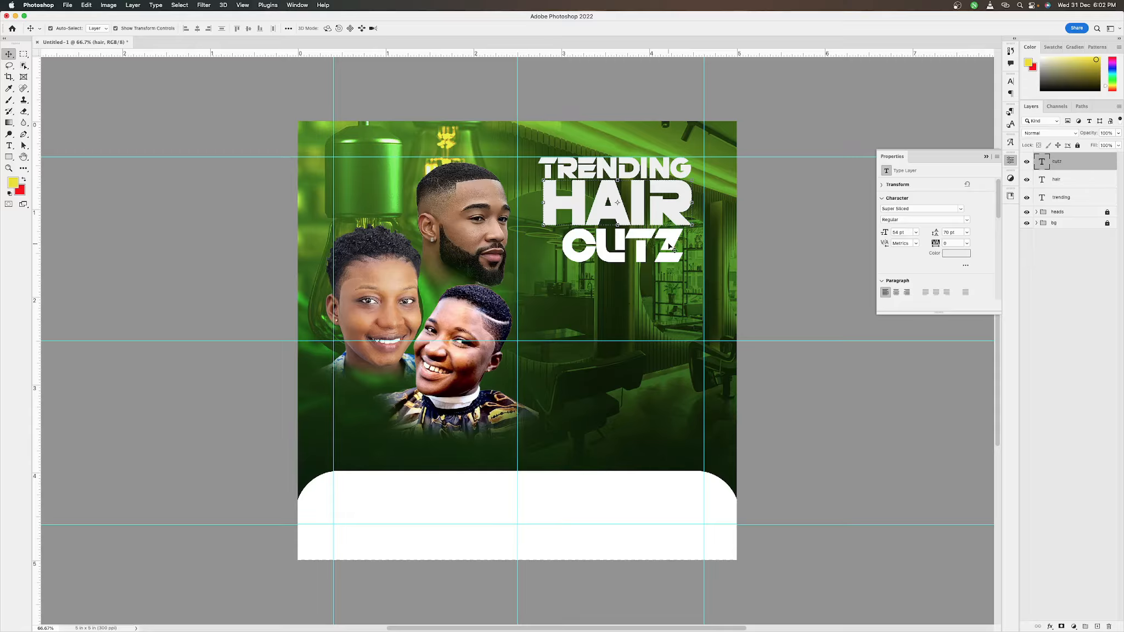
{"action": "left_click", "coordinate": [955, 254]}
{"action": "left_click", "coordinate": [697, 346]}
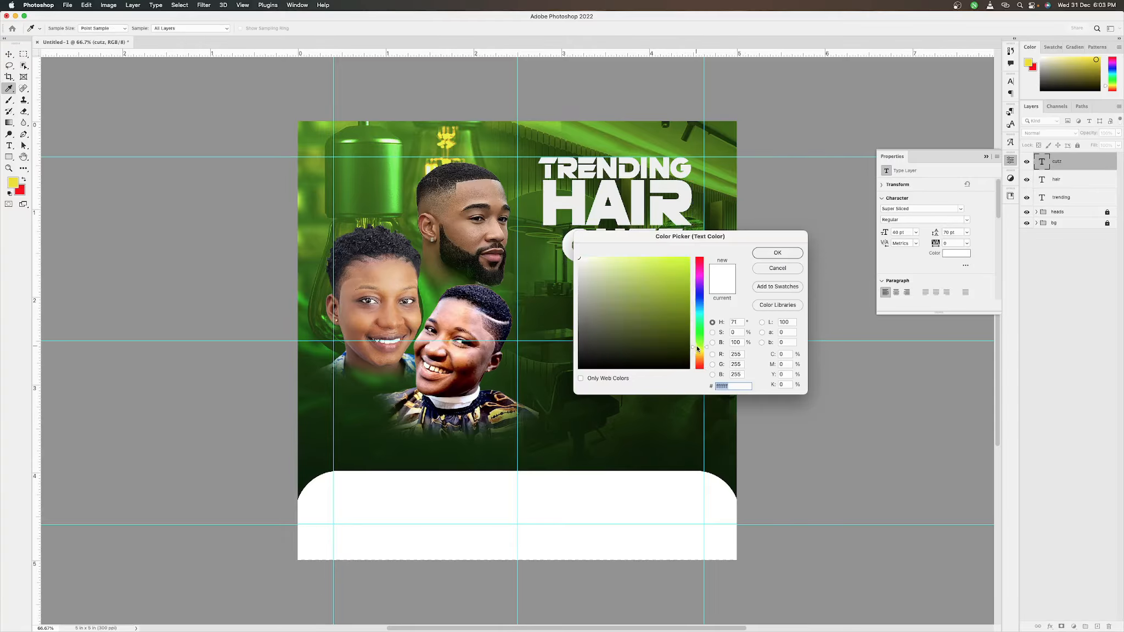
{"action": "left_click_drag", "start_coordinate": [640, 273], "coordinate": [622, 257]}
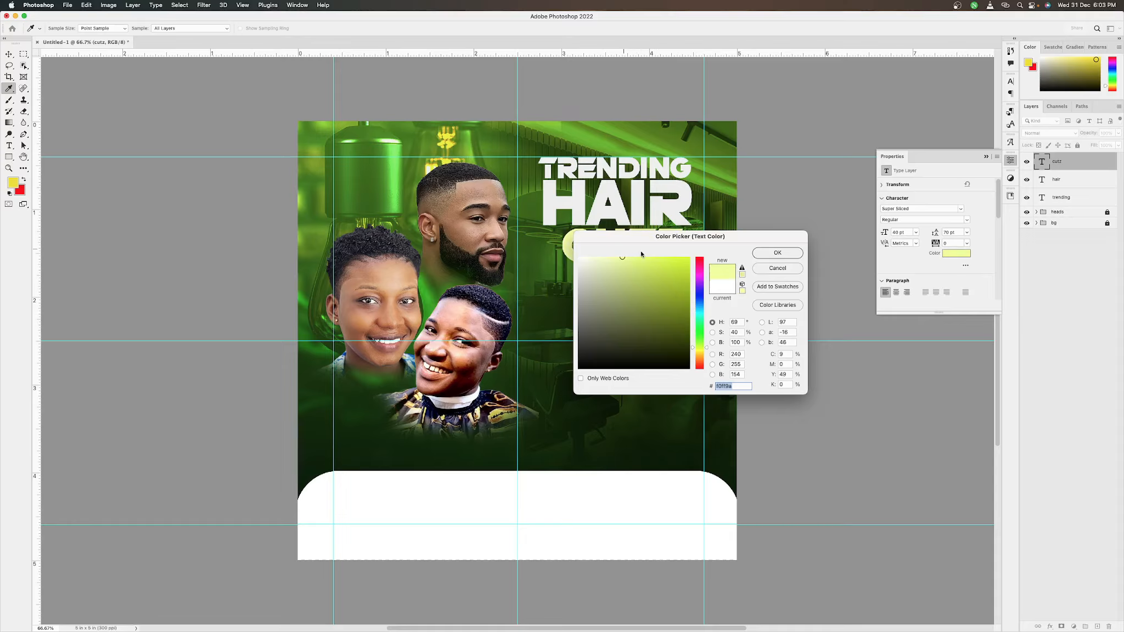
{"action": "left_click", "coordinate": [761, 255]}
{"action": "key", "text": "v"}
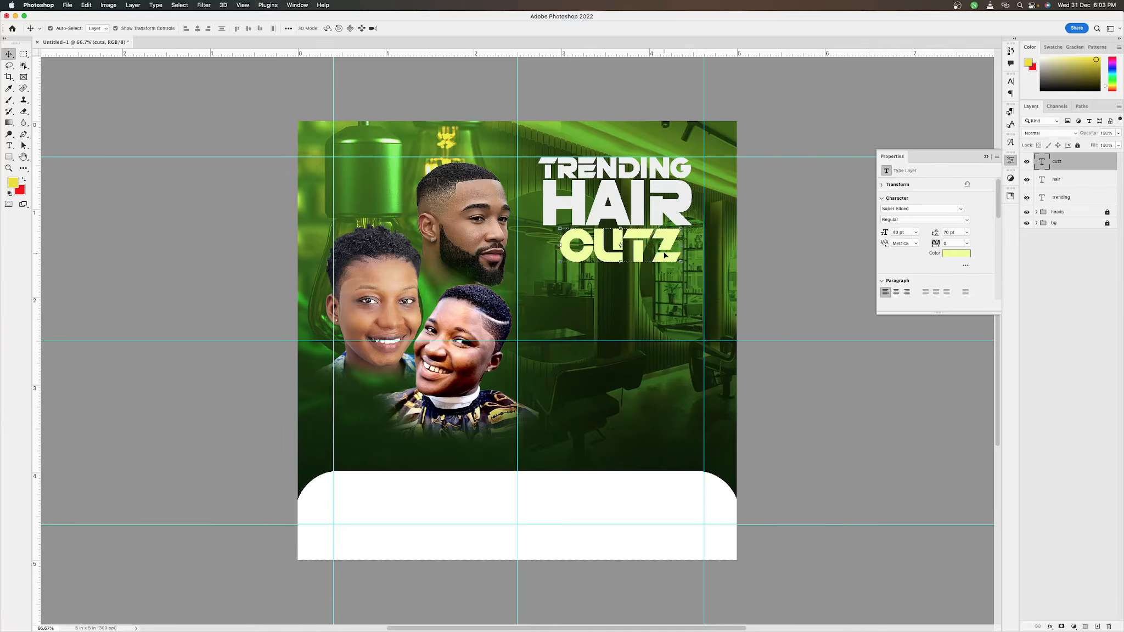
{"action": "left_click", "coordinate": [767, 265]}
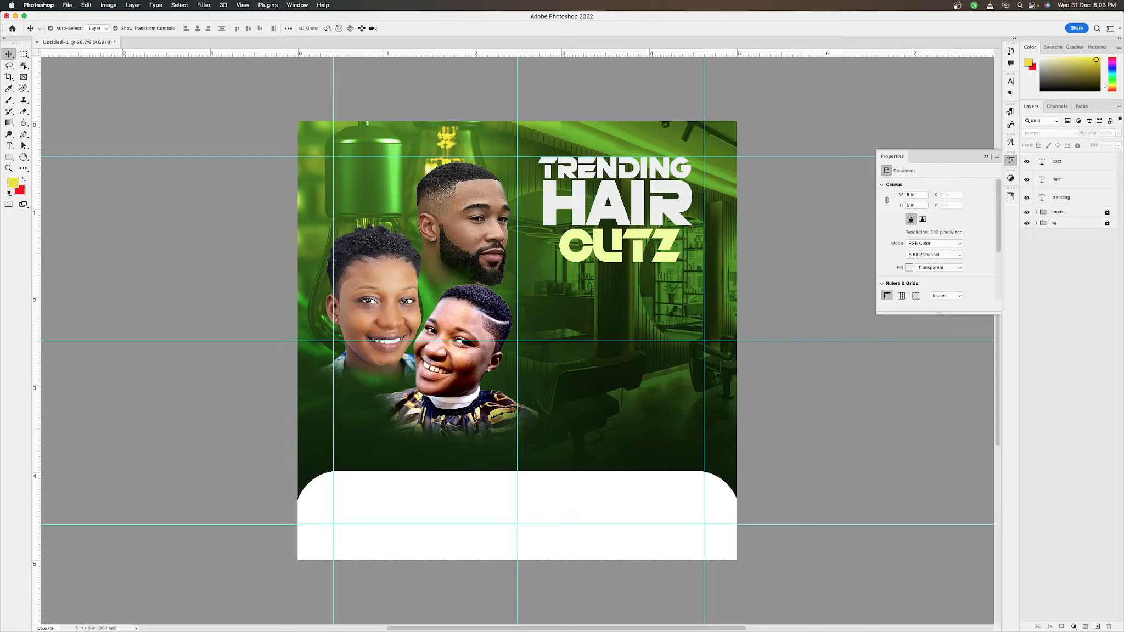
Consult the copy in Notes and add a "shop and home services" text line below the headline.
{"action": "left_click", "coordinate": [489, 608]}
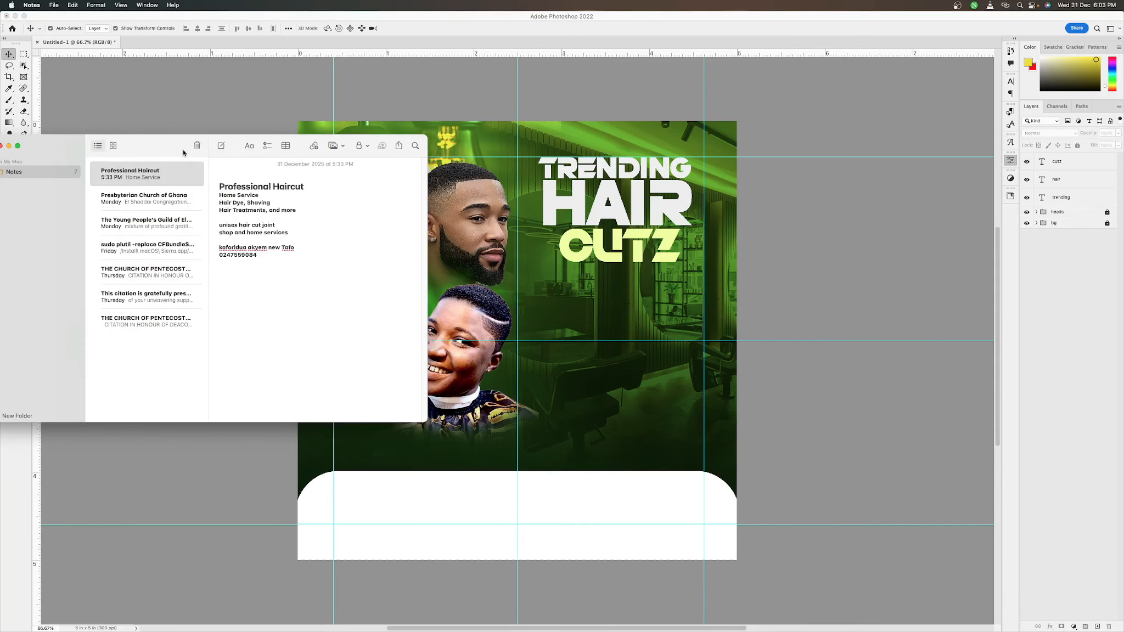
{"action": "left_click", "coordinate": [543, 283]}
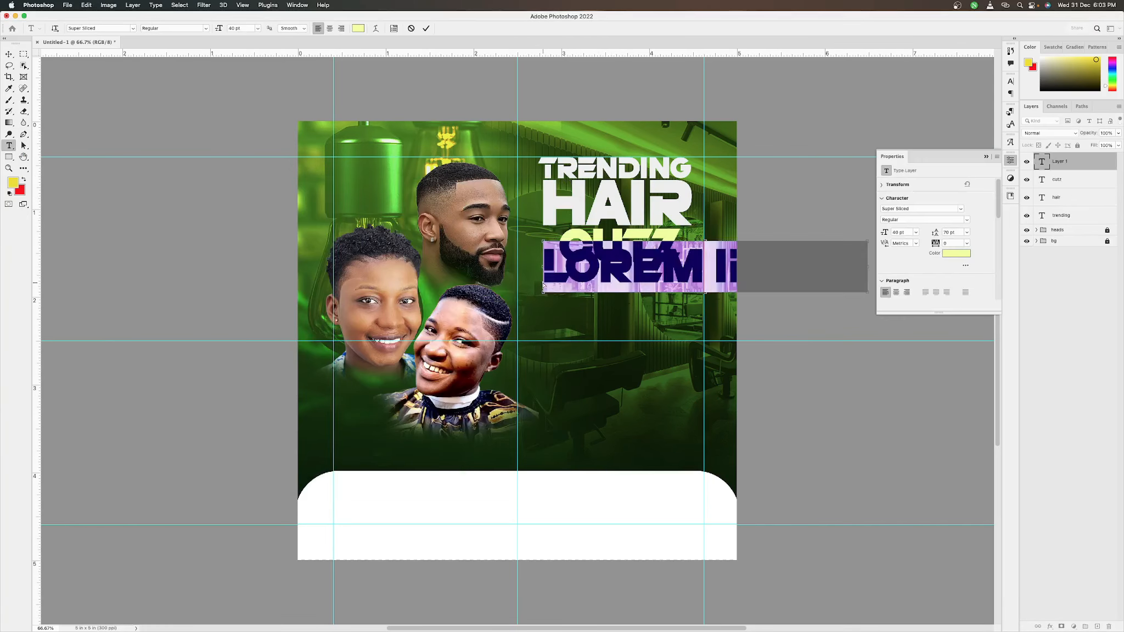
{"action": "type", "text": "shop and home services"}
{"action": "left_click", "coordinate": [426, 28]}
{"action": "key", "text": "v"}
{"action": "left_click_drag", "start_coordinate": [620, 266], "coordinate": [573, 295]}
Set the shop and home services line in Gilroy Bold at 10 pt and place it beneath CUTZ.
{"action": "left_click", "coordinate": [1010, 81]}
{"action": "left_click", "coordinate": [956, 94]}
{"action": "left_click", "coordinate": [932, 136]}
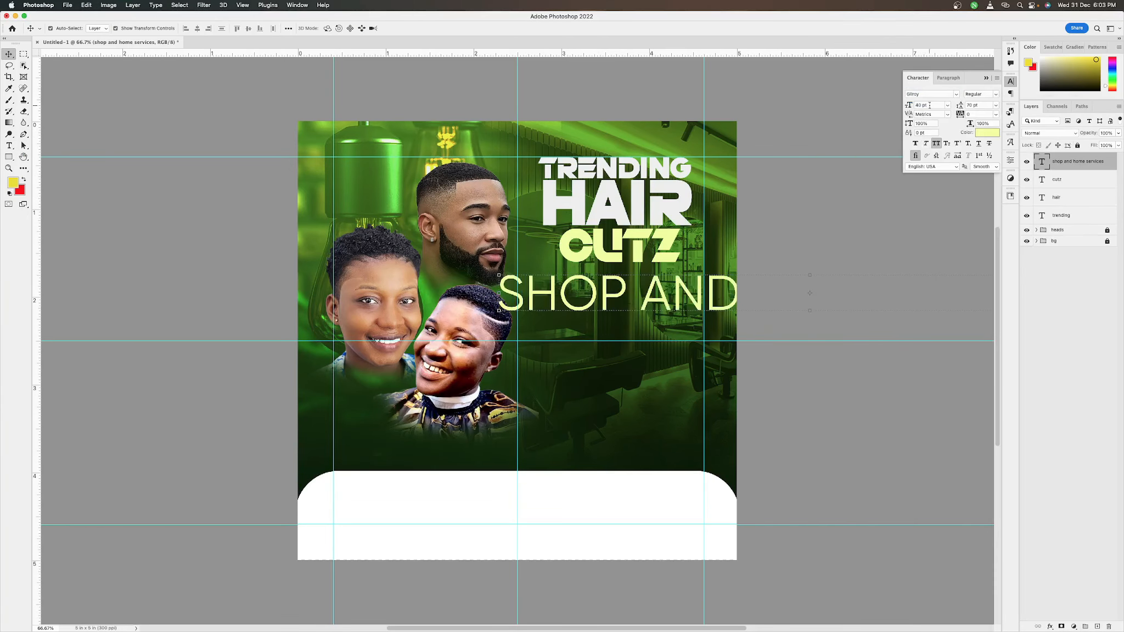
{"action": "left_click_drag", "start_coordinate": [930, 104], "coordinate": [885, 117]}
{"action": "type", "text": "10"}
{"action": "key", "text": "Return"}
{"action": "left_click_drag", "start_coordinate": [635, 308], "coordinate": [679, 273]}
{"action": "left_click", "coordinate": [996, 94]}
{"action": "left_click", "coordinate": [988, 163]}
Change the shop and home services line's text color to white.
{"action": "left_click", "coordinate": [987, 133]}
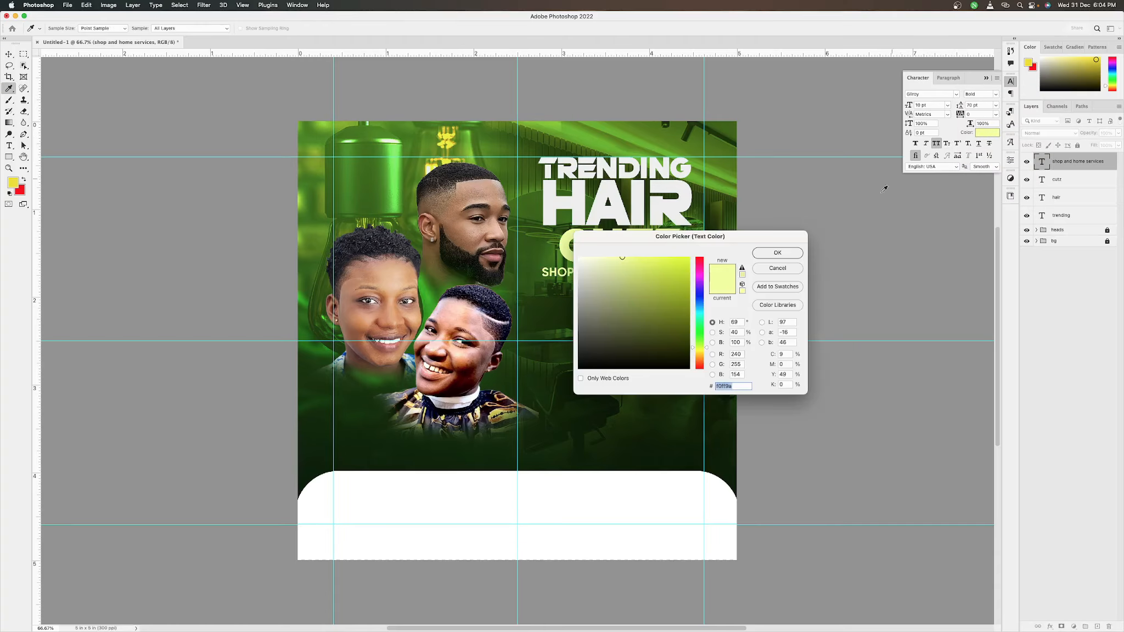
{"action": "left_click", "coordinate": [579, 258]}
{"action": "left_click", "coordinate": [777, 253]}
Reduce the shop and home services line to 8 pt and fit it closely beneath CUTZ.
{"action": "left_click_drag", "start_coordinate": [929, 105], "coordinate": [892, 110]}
{"action": "type", "text": "8"}
{"action": "key", "text": "Return"}
{"action": "left_click_drag", "start_coordinate": [639, 273], "coordinate": [665, 246]}
{"action": "key", "text": "Left"}
{"action": "key", "text": "Left"}
{"action": "key", "text": "Left"}
Add a vertical guide through the centre of HAIR and align the TRENDING line to it.
{"action": "left_click", "coordinate": [668, 246]}
{"action": "left_click", "coordinate": [708, 211]}
{"action": "left_click", "coordinate": [676, 204]}
{"action": "left_click_drag", "start_coordinate": [36, 308], "coordinate": [618, 311]}
{"action": "left_click", "coordinate": [648, 307]}
{"action": "left_click_drag", "start_coordinate": [653, 167], "coordinate": [656, 167]}
{"action": "left_click", "coordinate": [714, 241]}
{"action": "left_click", "coordinate": [668, 270]}
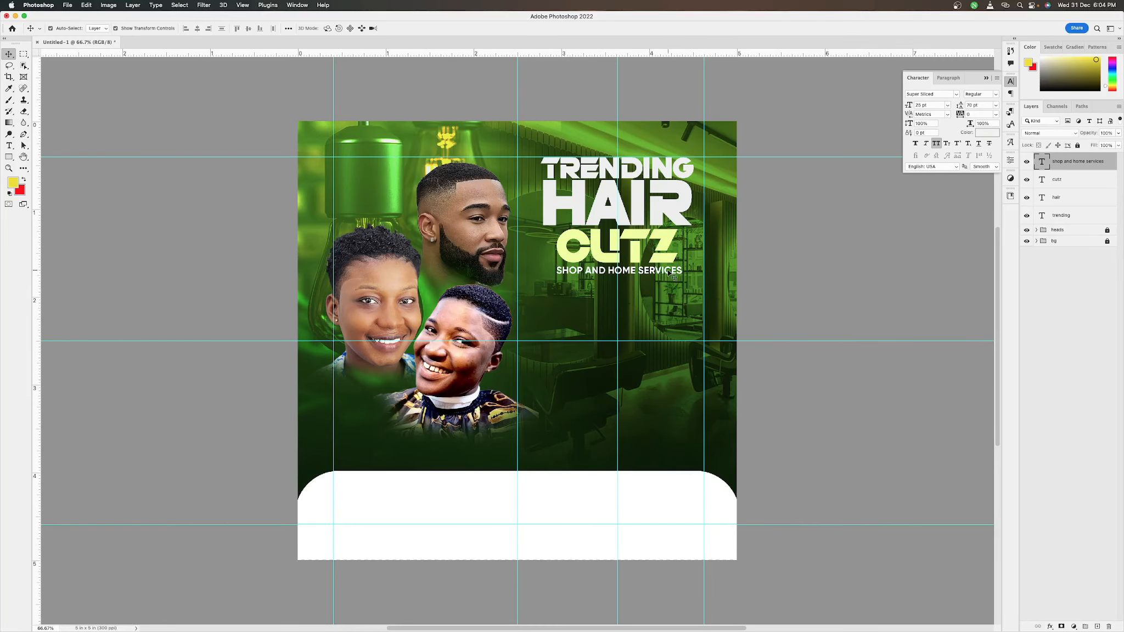
Draw a rectangle about 1.42 × 0.17 in beneath the shop and home services line, with red fill and no stroke.
{"action": "key", "text": "u"}
{"action": "left_click_drag", "start_coordinate": [555, 277], "coordinate": [679, 292]}
{"action": "key", "text": "v"}
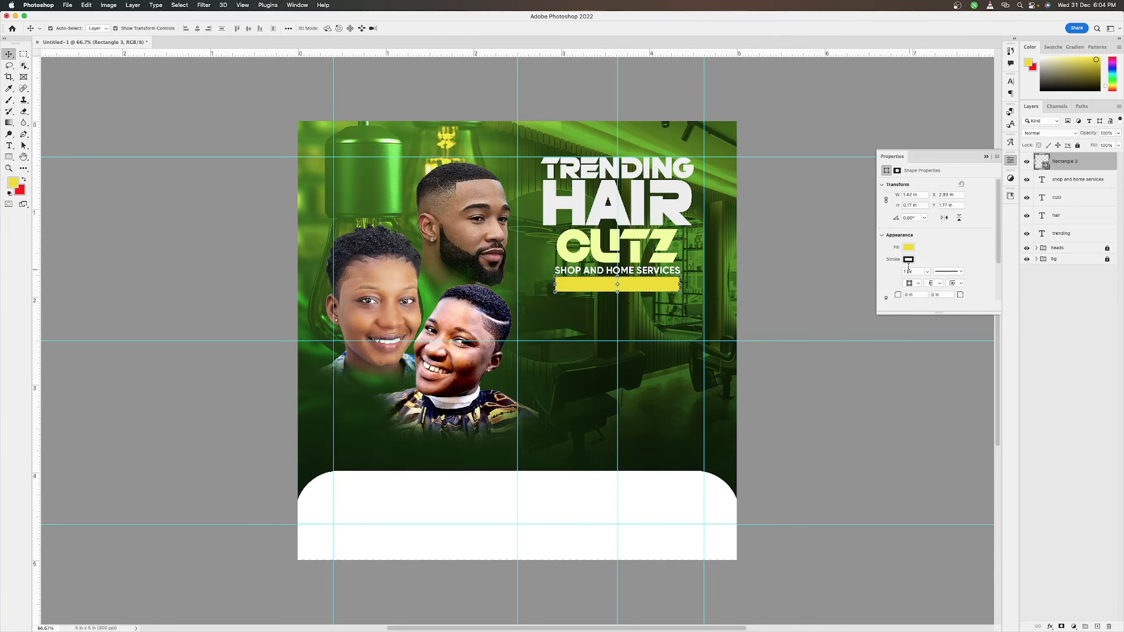
{"action": "left_click", "coordinate": [908, 259]}
{"action": "left_click", "coordinate": [889, 276]}
{"action": "left_click", "coordinate": [909, 247]}
{"action": "left_click", "coordinate": [886, 296]}
Apply a Gradient Overlay to the red bar and set the gradient's starting stop to bright red.
{"action": "double_click", "coordinate": [1080, 163]}
{"action": "left_click_drag", "start_coordinate": [654, 192], "coordinate": [564, 378]}
{"action": "left_click", "coordinate": [425, 511]}
{"action": "left_click", "coordinate": [565, 431]}
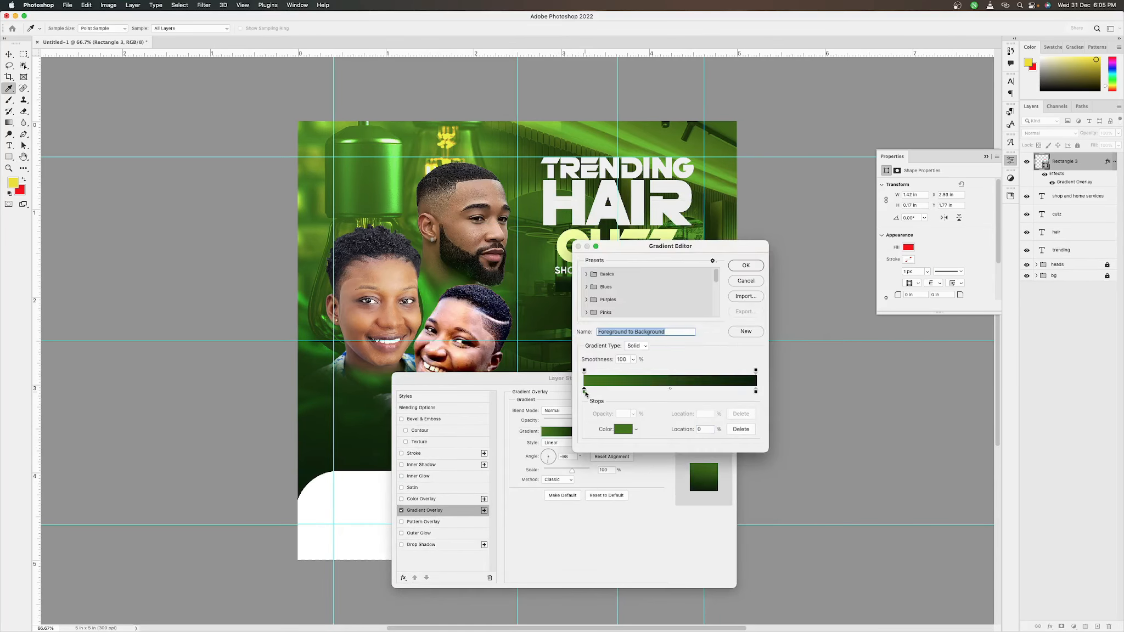
{"action": "left_click", "coordinate": [623, 429]}
{"action": "left_click", "coordinate": [699, 368]}
{"action": "left_click", "coordinate": [688, 260]}
{"action": "left_click", "coordinate": [778, 253]}
Set the bar gradient's end stop to the red e50404 and its angle to -180°.
{"action": "left_click", "coordinate": [756, 392]}
{"action": "left_click", "coordinate": [623, 430]}
{"action": "left_click", "coordinate": [700, 368]}
{"action": "left_click", "coordinate": [689, 269]}
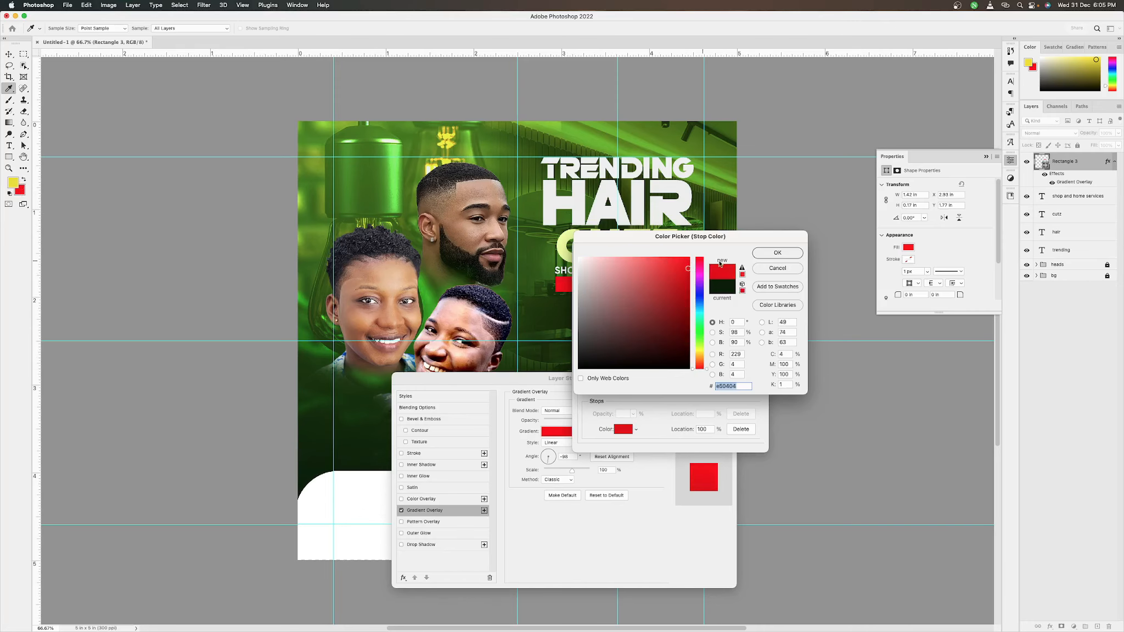
{"action": "left_click", "coordinate": [777, 253]}
{"action": "left_click", "coordinate": [741, 263]}
{"action": "left_click_drag", "start_coordinate": [571, 457], "coordinate": [540, 460]}
{"action": "type", "text": "-180"}
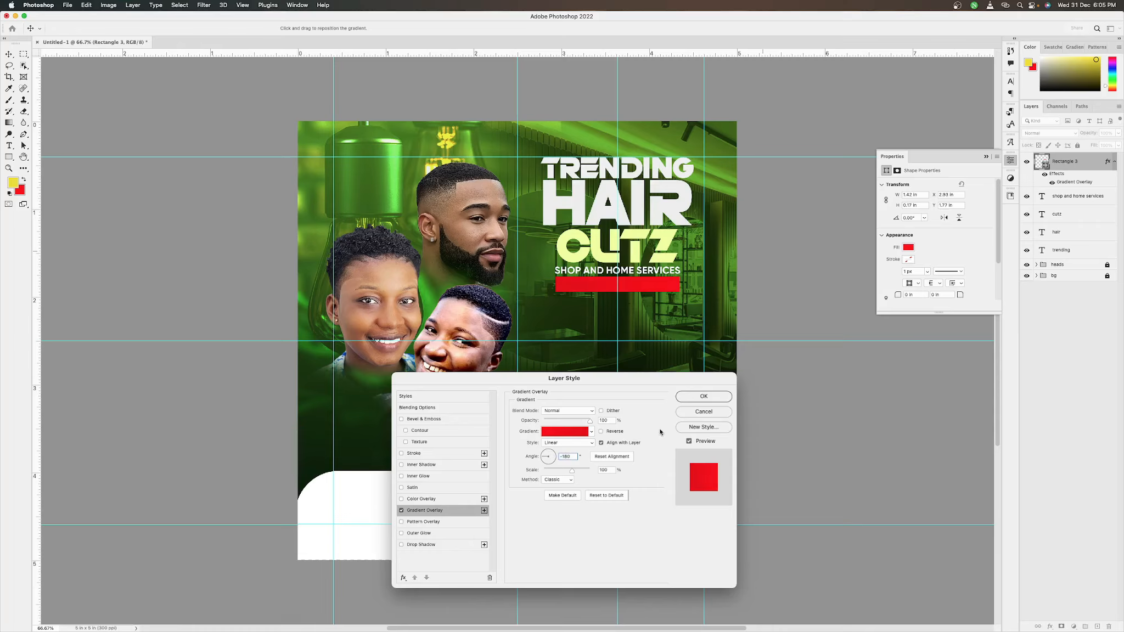
{"action": "left_click", "coordinate": [707, 400]}
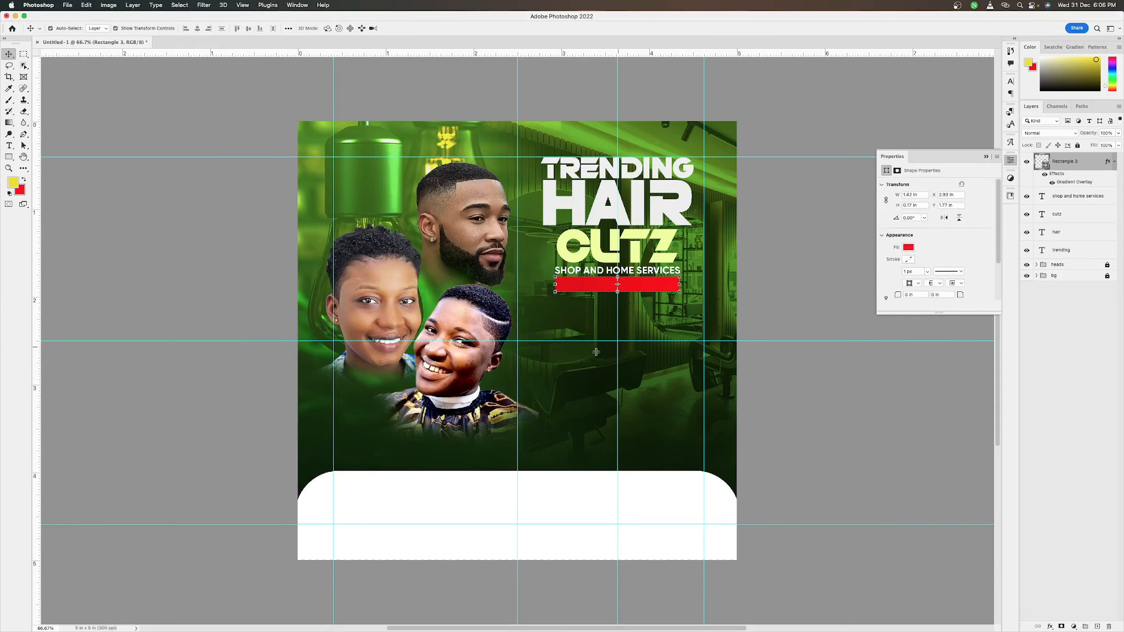
Add the text "unisex hair cut joint" and place it over the red bar.
{"action": "key", "text": "t"}
{"action": "left_click", "coordinate": [541, 328]}
{"action": "type", "text": "unisex hair cut joint"}
{"action": "left_click", "coordinate": [428, 28]}
{"action": "key", "text": "v"}
{"action": "left_click_drag", "start_coordinate": [598, 326], "coordinate": [618, 285]}
Set the unisex hair cut joint text in Evil Empire at 10 pt and centre it in the red bar.
{"action": "left_click", "coordinate": [907, 209]}
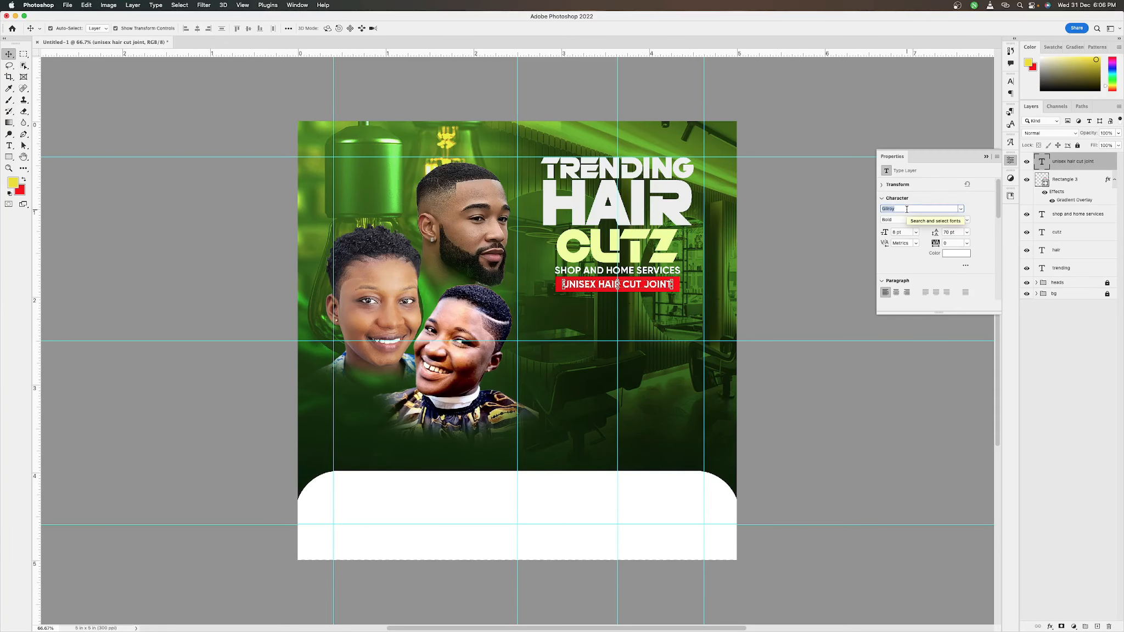
{"action": "left_click", "coordinate": [1011, 81]}
{"action": "left_click", "coordinate": [932, 94]}
{"action": "type", "text": "evil"}
{"action": "left_click", "coordinate": [942, 126]}
{"action": "left_click_drag", "start_coordinate": [929, 106], "coordinate": [897, 107]}
{"action": "type", "text": "10"}
{"action": "key", "text": "Return"}
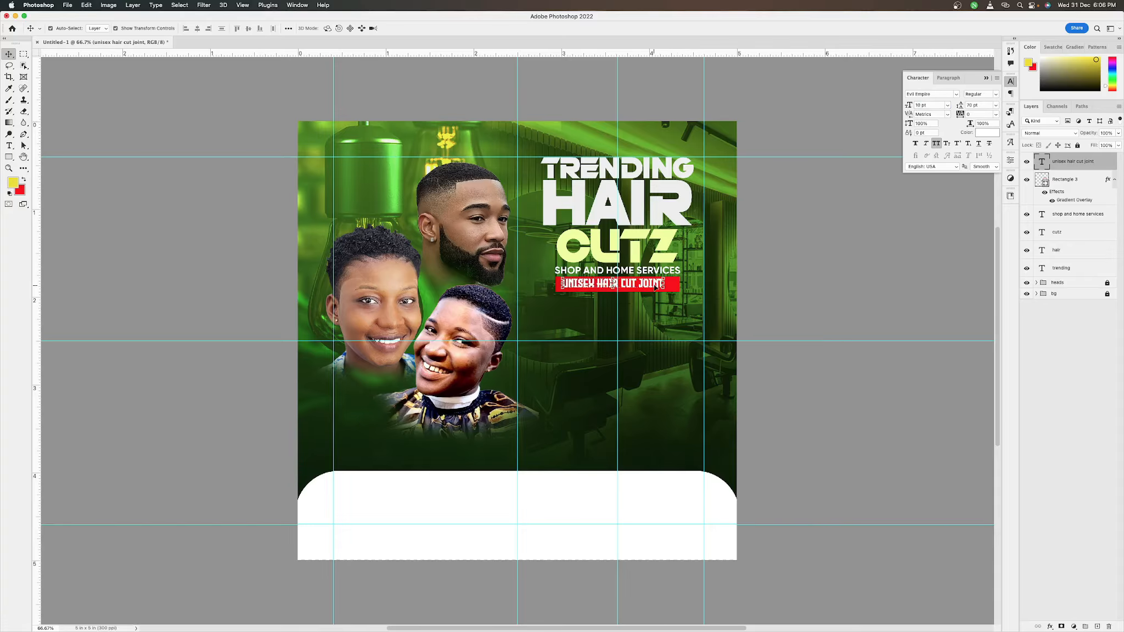
{"action": "left_click_drag", "start_coordinate": [654, 285], "coordinate": [659, 286]}
Copy the four-line services list from Notes and paste it into a new Photoshop text box below the red bar.
{"action": "left_click", "coordinate": [651, 351]}
{"action": "left_click", "coordinate": [543, 612]}
{"action": "left_click_drag", "start_coordinate": [365, 233], "coordinate": [462, 257]}
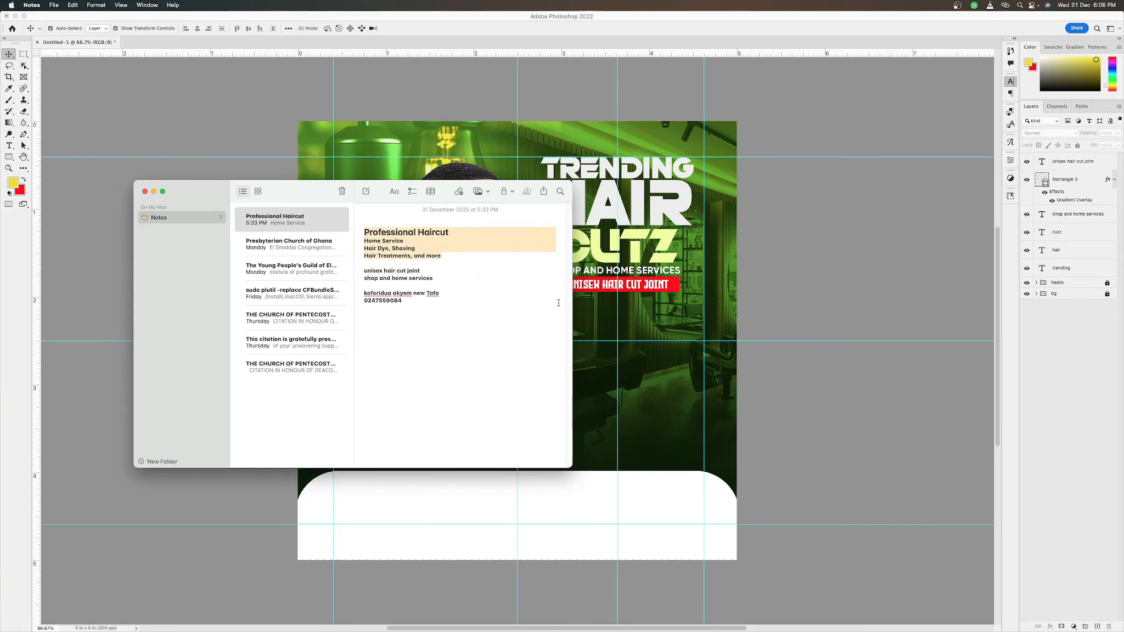
{"action": "key", "text": "super+c"}
{"action": "left_click", "coordinate": [601, 323]}
{"action": "key", "text": "t"}
{"action": "left_click_drag", "start_coordinate": [541, 316], "coordinate": [673, 390]}
{"action": "key", "text": "super+v"}
Format the services list as Gilroy 9 pt with Auto leading and no All Caps, and widen its text box slightly.
{"action": "key", "text": "super+a"}
{"action": "left_click", "coordinate": [956, 94]}
{"action": "left_click", "coordinate": [955, 220]}
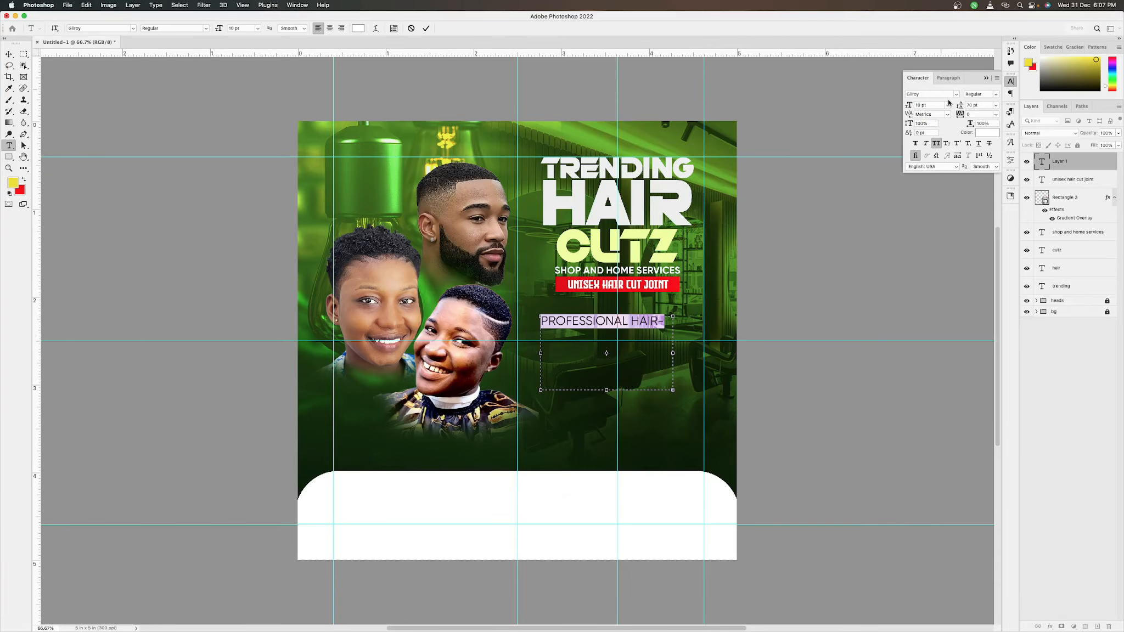
{"action": "left_click", "coordinate": [948, 105]}
{"action": "left_click", "coordinate": [929, 133]}
{"action": "left_click", "coordinate": [936, 143]}
{"action": "left_click", "coordinate": [996, 105]}
{"action": "left_click", "coordinate": [980, 114]}
{"action": "left_click_drag", "start_coordinate": [673, 353], "coordinate": [676, 352]}
{"action": "left_click", "coordinate": [425, 28]}
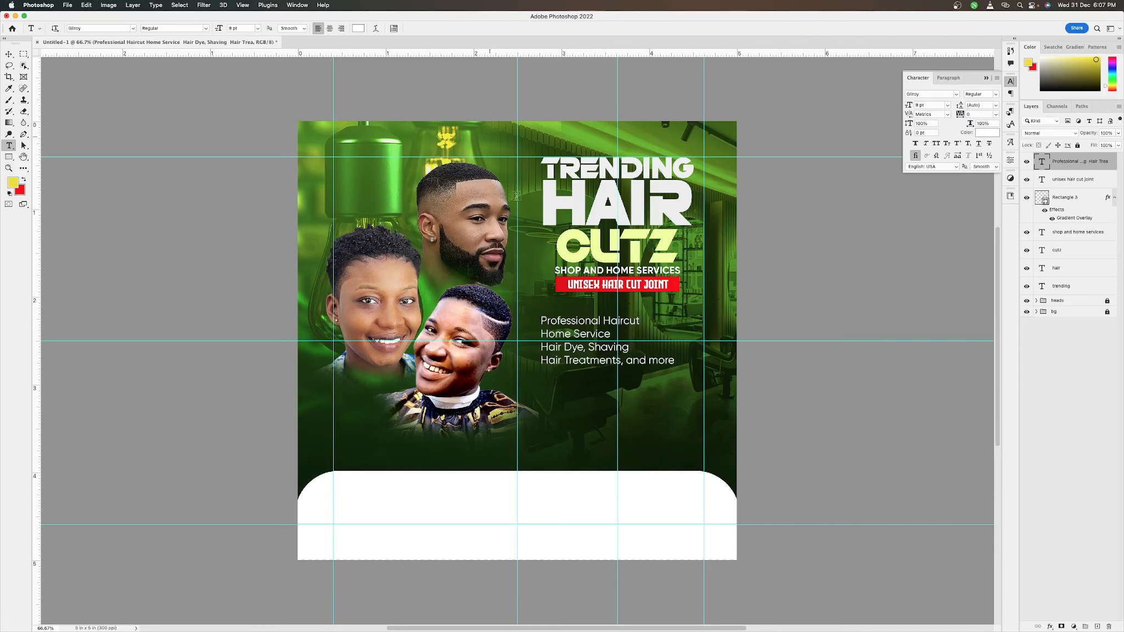
Align the services list with the red bar's left edge just beneath it and set its weight to SemiBold.
{"action": "key", "text": "v"}
{"action": "left_click_drag", "start_coordinate": [564, 347], "coordinate": [579, 331]}
{"action": "left_click", "coordinate": [995, 94]}
{"action": "left_click", "coordinate": [982, 153]}
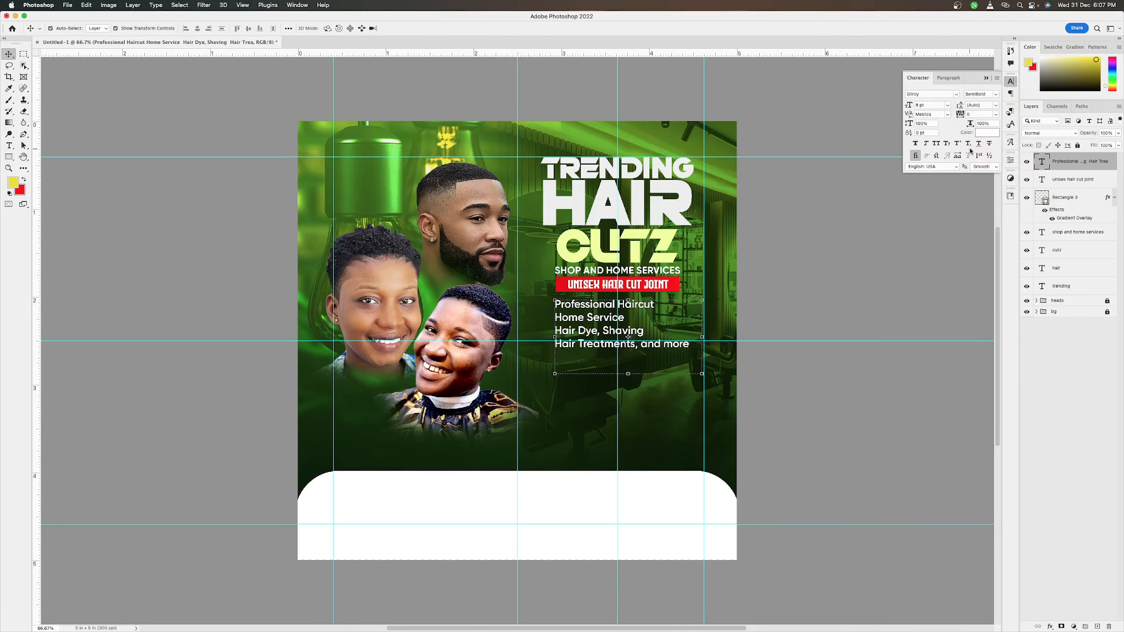
Move the shop and home services line, red bar, its text and the services list down, fine-tuning the gap beneath CUTZ.
{"action": "left_click", "coordinate": [1073, 179], "text": "shift"}
{"action": "left_click", "coordinate": [1071, 198], "text": "shift"}
{"action": "left_click", "coordinate": [1073, 234], "text": "shift"}
{"action": "key", "text": "shift+Down"}
{"action": "key", "text": "shift+Down"}
{"action": "key", "text": "shift+Down"}
{"action": "key", "text": "shift+Up"}
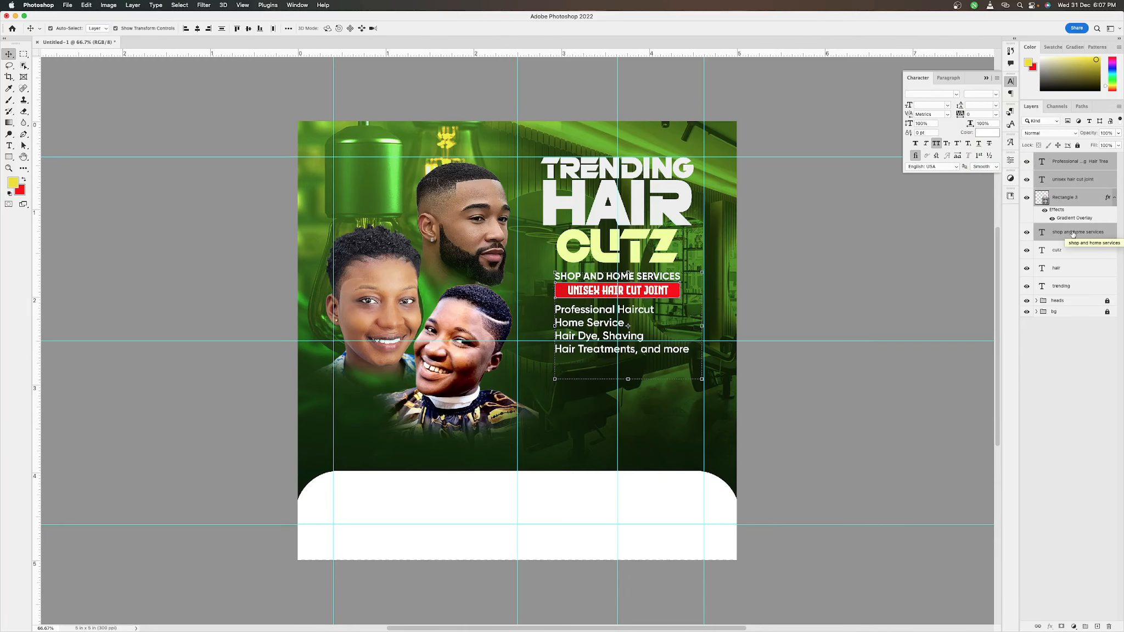
{"action": "left_click", "coordinate": [1073, 233]}
{"action": "key", "text": "shift+Up"}
Move the services list down to leave room for a heading beneath the red bar.
{"action": "left_click", "coordinate": [687, 352]}
{"action": "key", "text": "shift+Down"}
{"action": "key", "text": "shift+Down"}
{"action": "key", "text": "shift+Down"}
{"action": "key", "text": "shift+Down"}
{"action": "key", "text": "shift+Down"}
{"action": "key", "text": "shift+Down"}
Add the heading text "our services:" between the red bar and the services list.
{"action": "key", "text": "t"}
{"action": "left_click", "coordinate": [556, 307]}
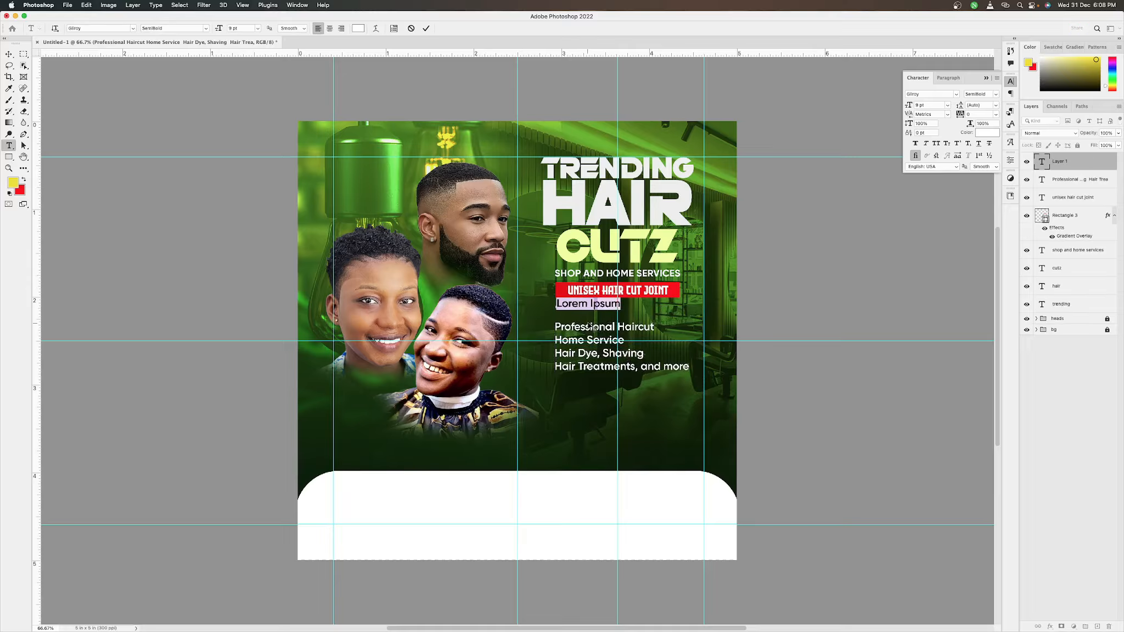
{"action": "type", "text": "our services:"}
{"action": "key", "text": "super+Return"}
Color the our services heading with the yellow foreground color and turn on All Caps.
{"action": "left_click", "coordinate": [987, 133]}
{"action": "left_click", "coordinate": [1028, 63]}
{"action": "key", "text": "Return"}
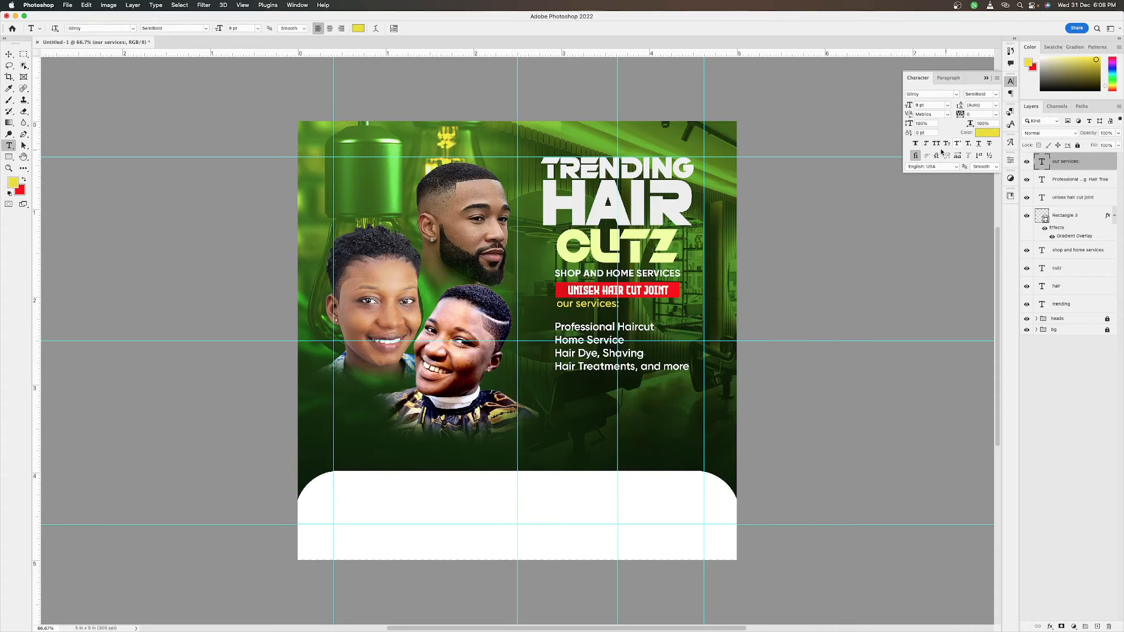
{"action": "left_click", "coordinate": [937, 143]}
Centre the OUR SERVICES heading beneath the red bar and indent the services list under it.
{"action": "key", "text": "v"}
{"action": "mouse_move", "coordinate": [598, 304]}
{"action": "left_mouse_down"}
{"action": "mouse_move", "coordinate": [620, 310]}
{"action": "mouse_move", "coordinate": [599, 338]}
{"action": "mouse_move", "coordinate": [553, 329]}
{"action": "left_mouse_up"}
{"action": "left_click", "coordinate": [996, 94]}
{"action": "left_click", "coordinate": [948, 188]}
{"action": "left_click", "coordinate": [263, 285]}
Draw a yellow triangle about 0.06 in wide without stroke beside the Professional Haircut line.
{"action": "left_click", "coordinate": [9, 157]}
{"action": "left_click", "coordinate": [37, 175]}
{"action": "left_click", "coordinate": [909, 259]}
{"action": "left_click", "coordinate": [891, 276]}
{"action": "right_click", "coordinate": [559, 327]}
{"action": "left_click", "coordinate": [554, 349]}
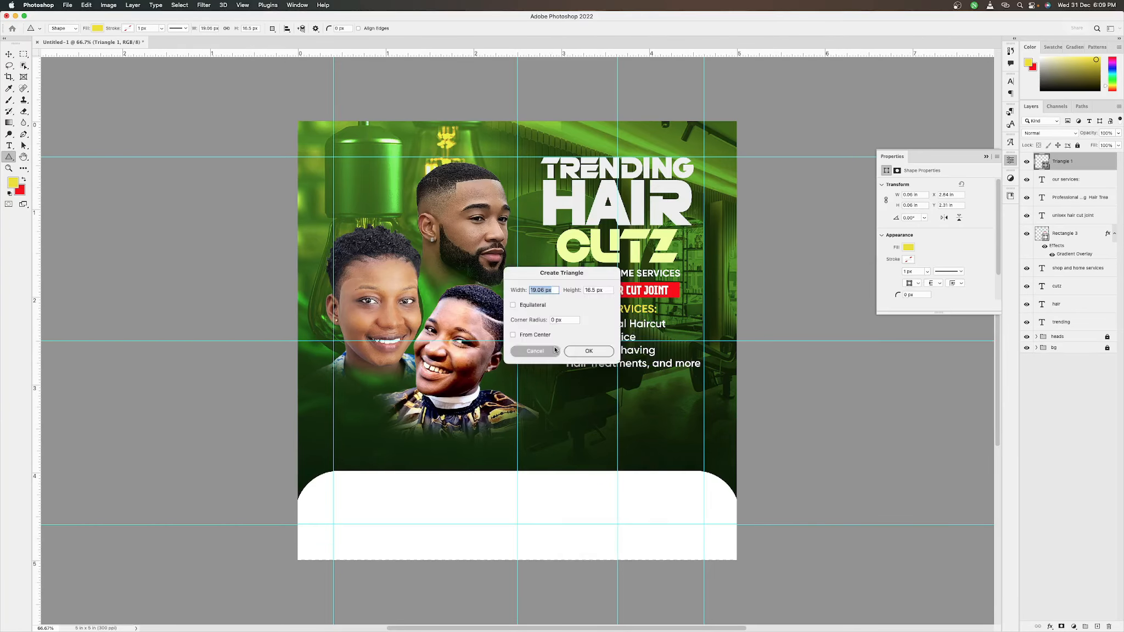
{"action": "left_click", "coordinate": [554, 350]}
Rotate the small triangle 90° clockwise so it points at the Professional Haircut line.
{"action": "key", "text": "v"}
{"action": "key", "text": "super+t"}
{"action": "right_click", "coordinate": [550, 326]}
{"action": "left_click", "coordinate": [596, 513]}
{"action": "key", "text": "Return"}
Duplicate the triangle bullet down the list at even spacing, one beside each of the remaining three services.
{"action": "key", "text": "super+h"}
{"action": "key", "text": "super+j"}
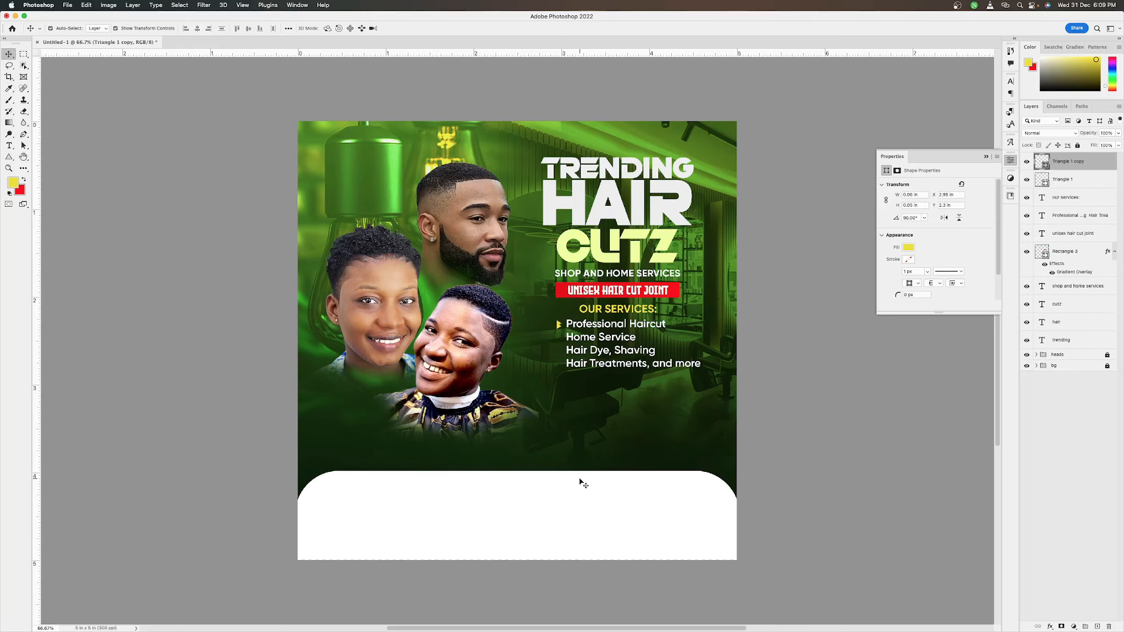
{"action": "key", "text": "super+alt+shift+t"}
{"action": "key", "text": "super+alt+shift+t"}
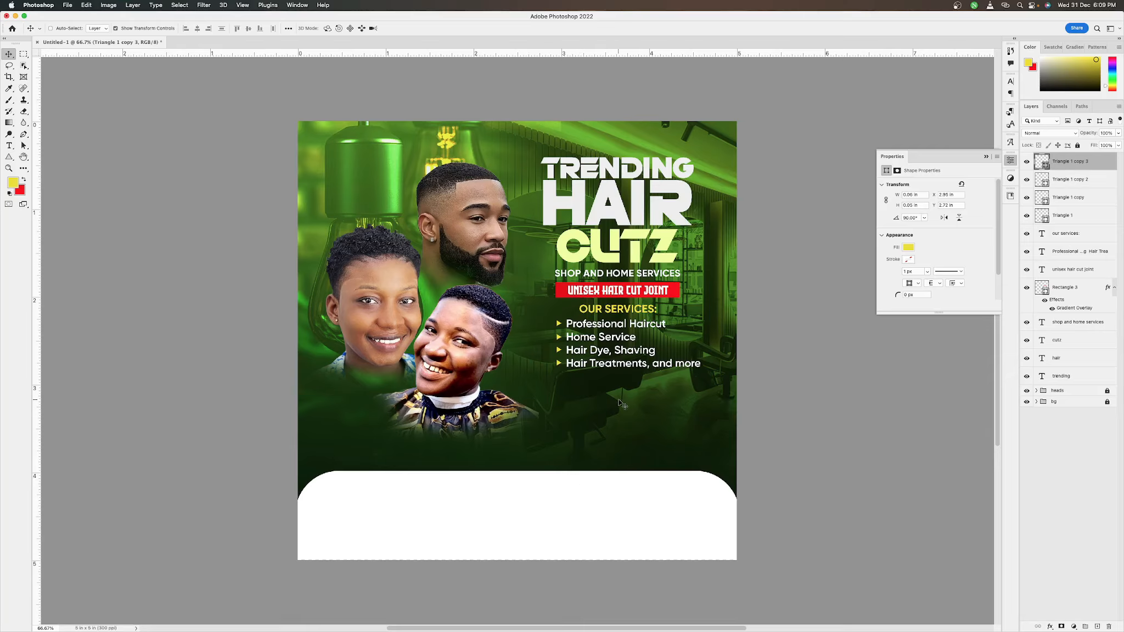
{"action": "key", "text": "super+h"}
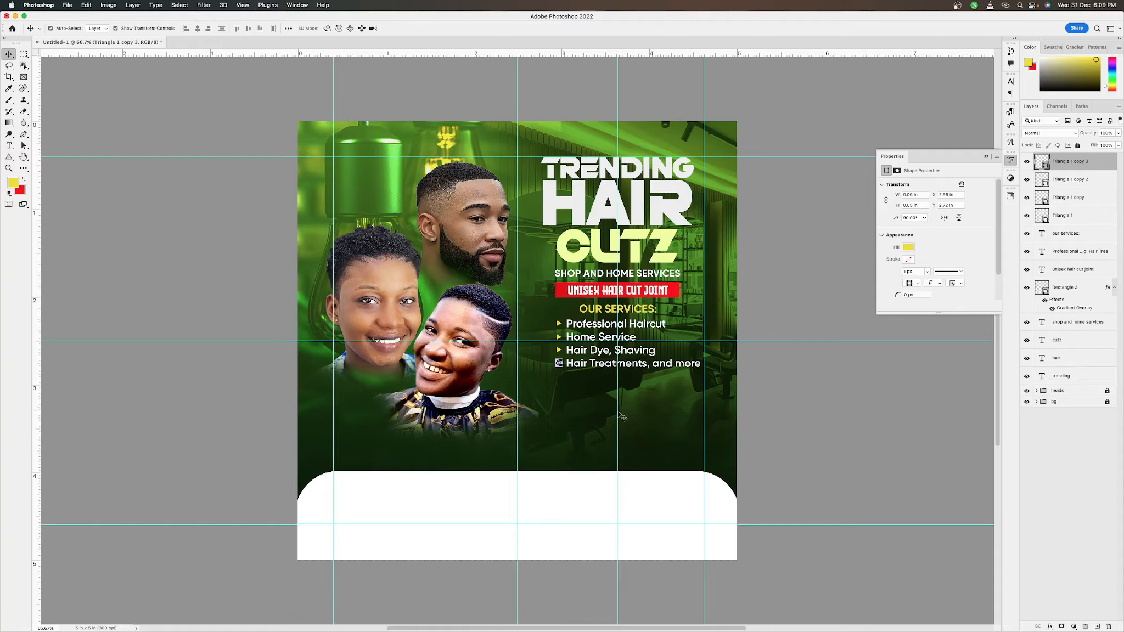
Switch the active shape tool from Triangle back to Rectangle.
{"action": "key", "text": "u"}
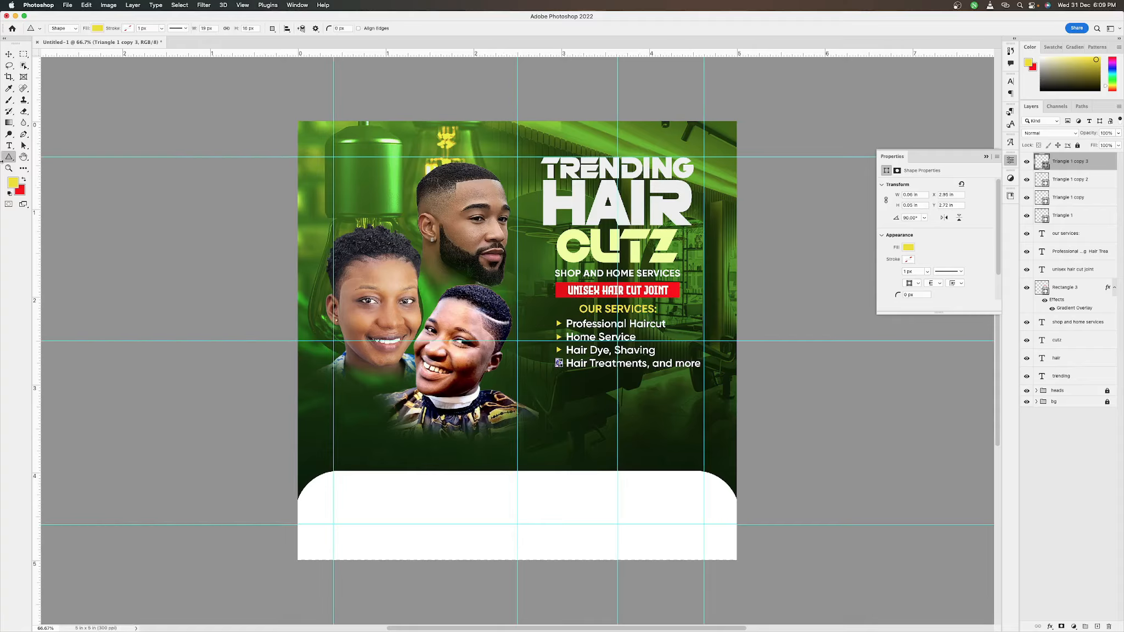
{"action": "right_click", "coordinate": [8, 158]}
{"action": "left_click", "coordinate": [44, 155]}
Group the triangle bullets, the OUR SERVICES heading and the services list, and name the group "services".
{"action": "left_click", "coordinate": [1075, 240], "text": "shift"}
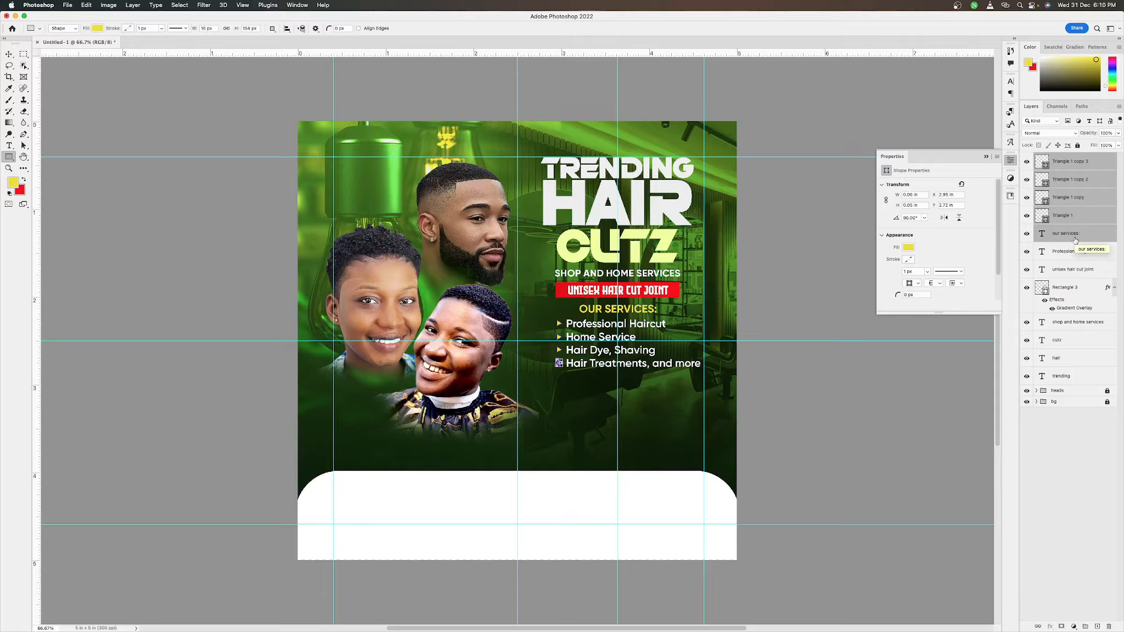
{"action": "left_click", "coordinate": [1068, 253], "text": "shift"}
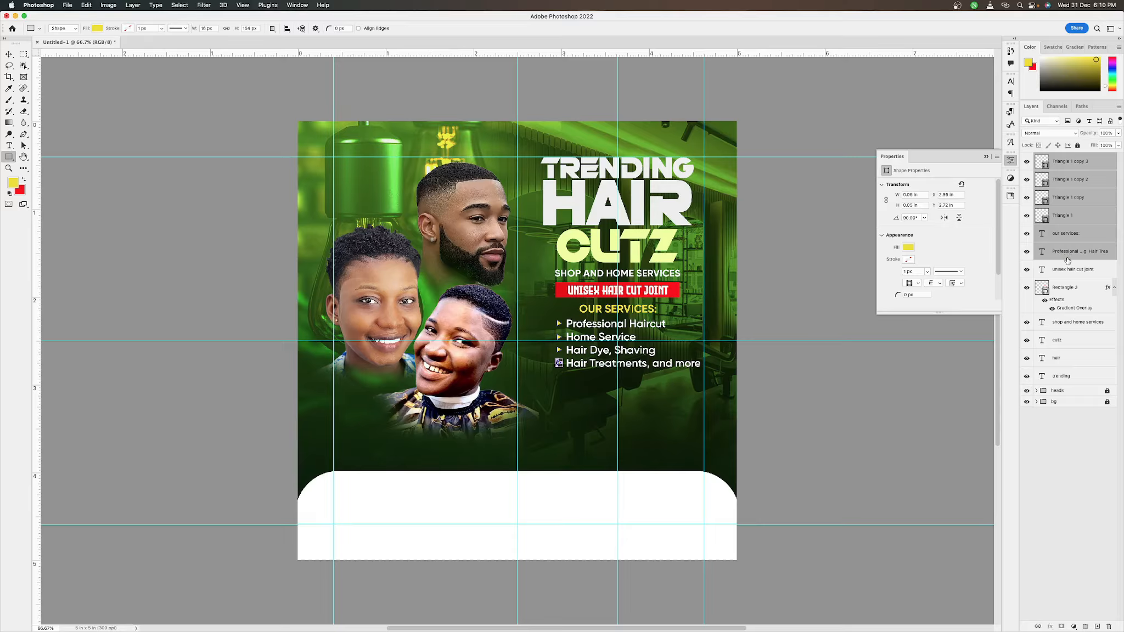
{"action": "key", "text": "super+g"}
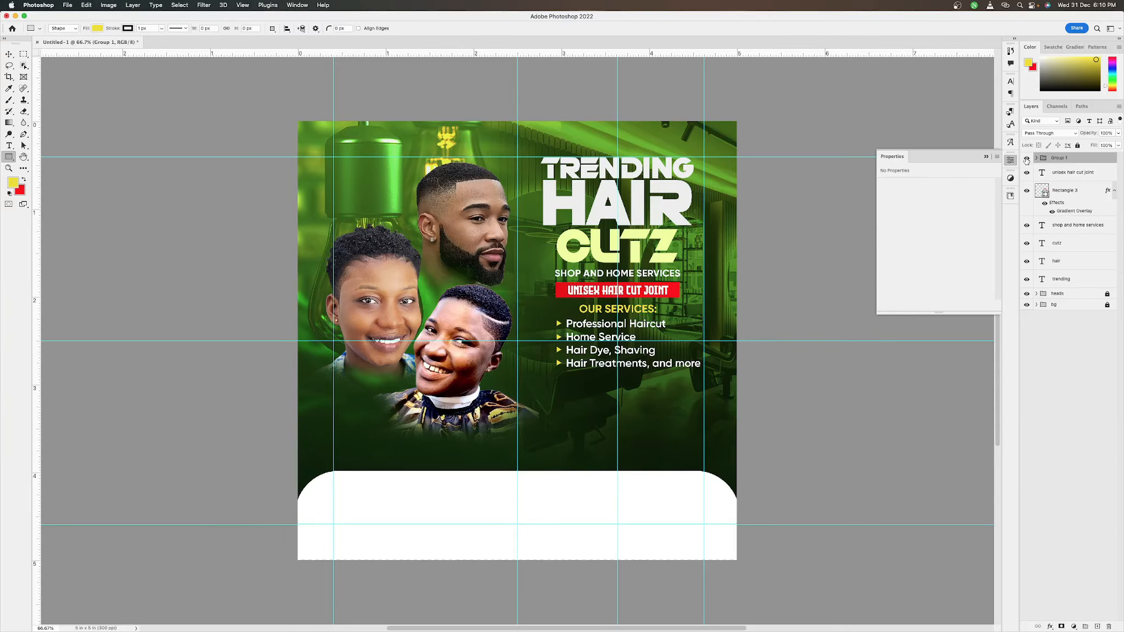
{"action": "left_click", "coordinate": [1027, 158]}
{"action": "left_click", "coordinate": [1027, 158]}
{"action": "double_click", "coordinate": [1059, 158]}
{"action": "type", "text": "services"}
{"action": "key", "text": "Return"}
{"action": "left_click", "coordinate": [1070, 175]}
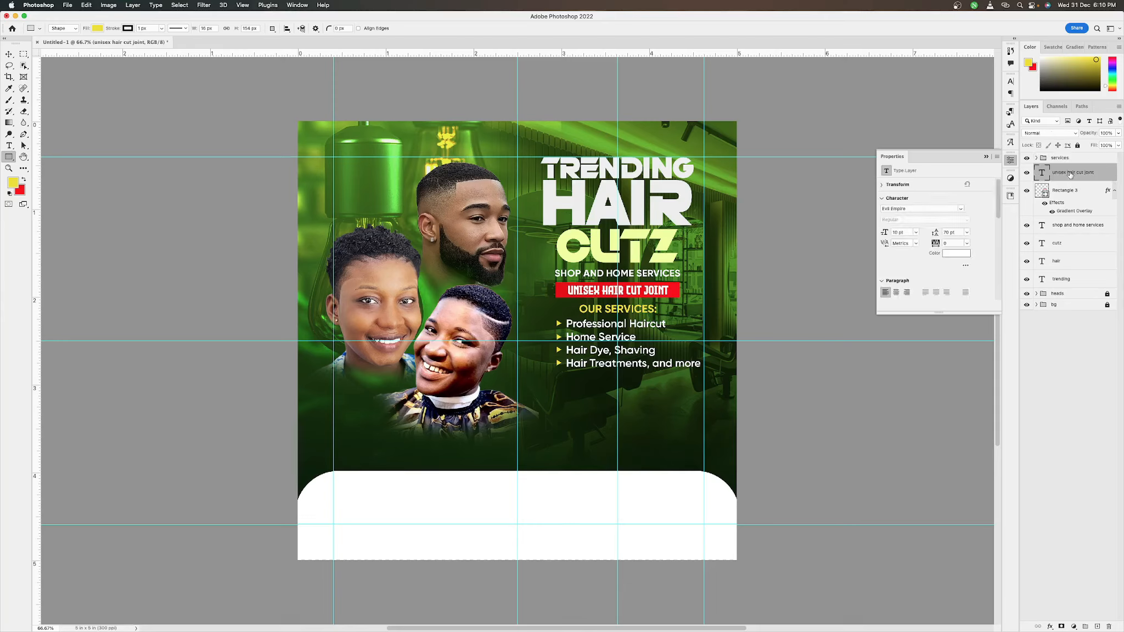
{"action": "left_click", "coordinate": [1087, 163]}
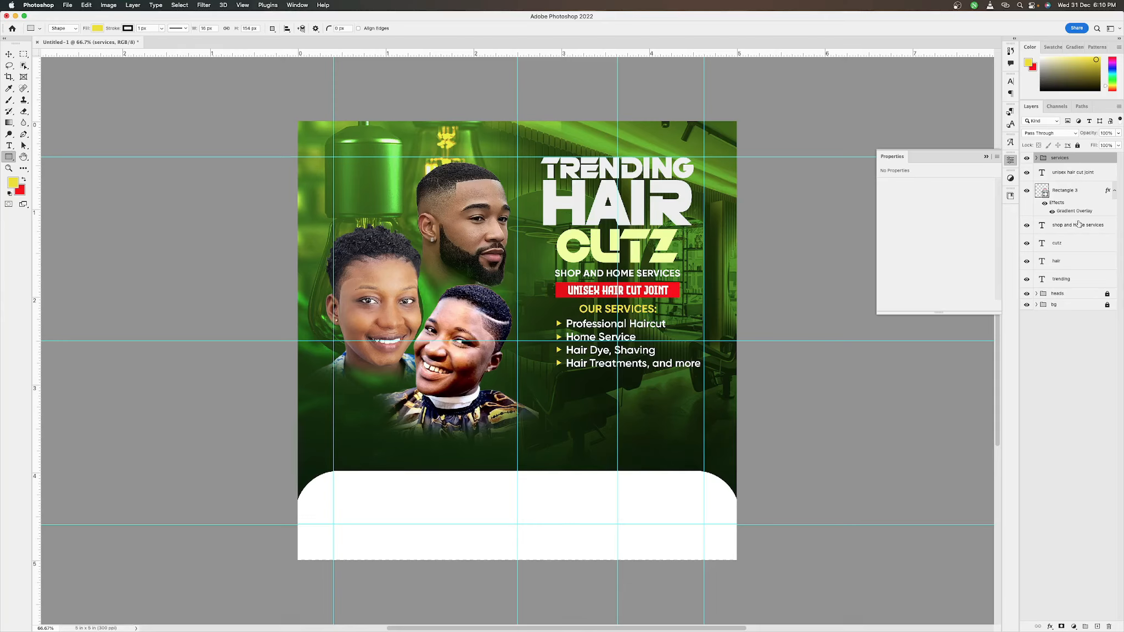
Group the services group with the red bar and all text layers above the trending layer, and name the group "text".
{"action": "left_click", "coordinate": [1070, 264], "text": "shift"}
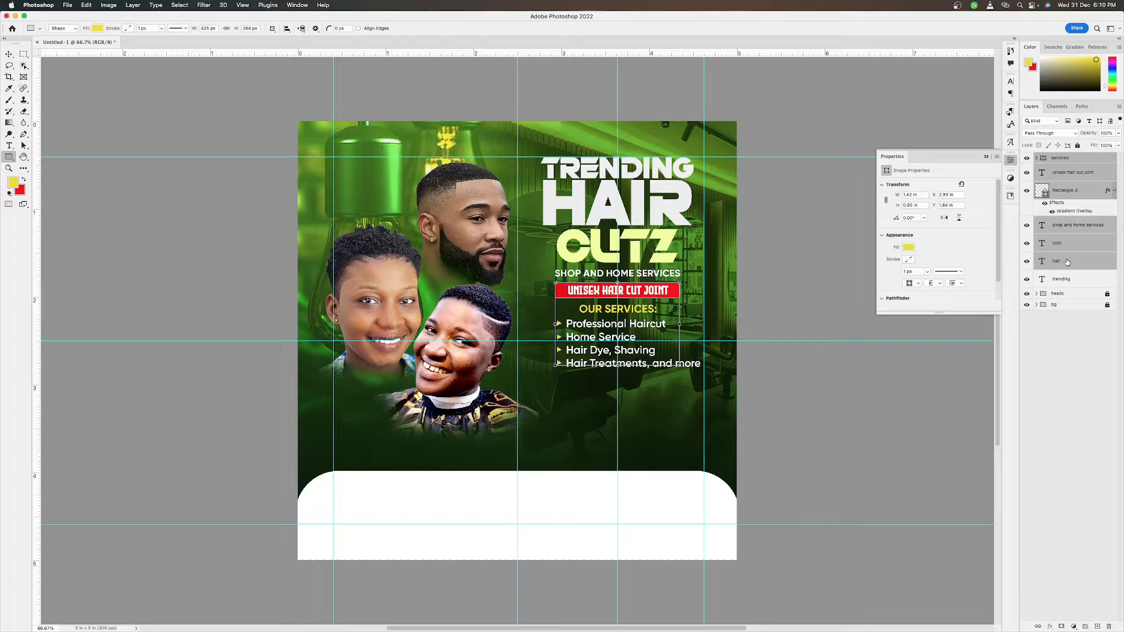
{"action": "key", "text": "super+g"}
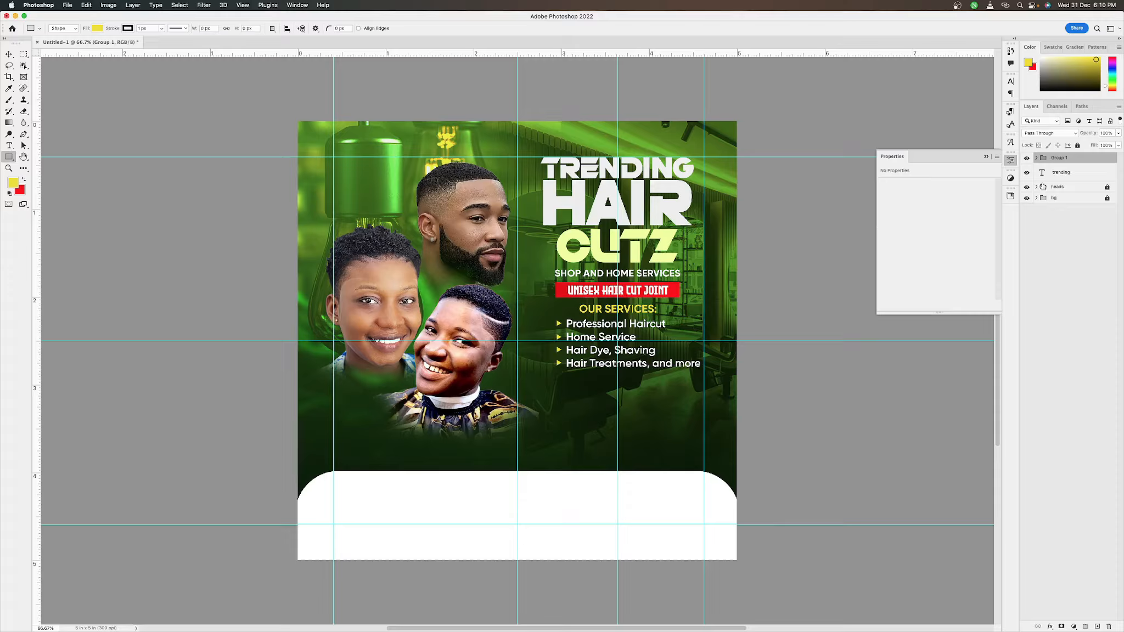
{"action": "double_click", "coordinate": [1061, 158]}
{"action": "type", "text": "text"}
{"action": "key", "text": "Return"}
Move the trending layer into the "text" group and lock the whole group.
{"action": "left_click", "coordinate": [1078, 174]}
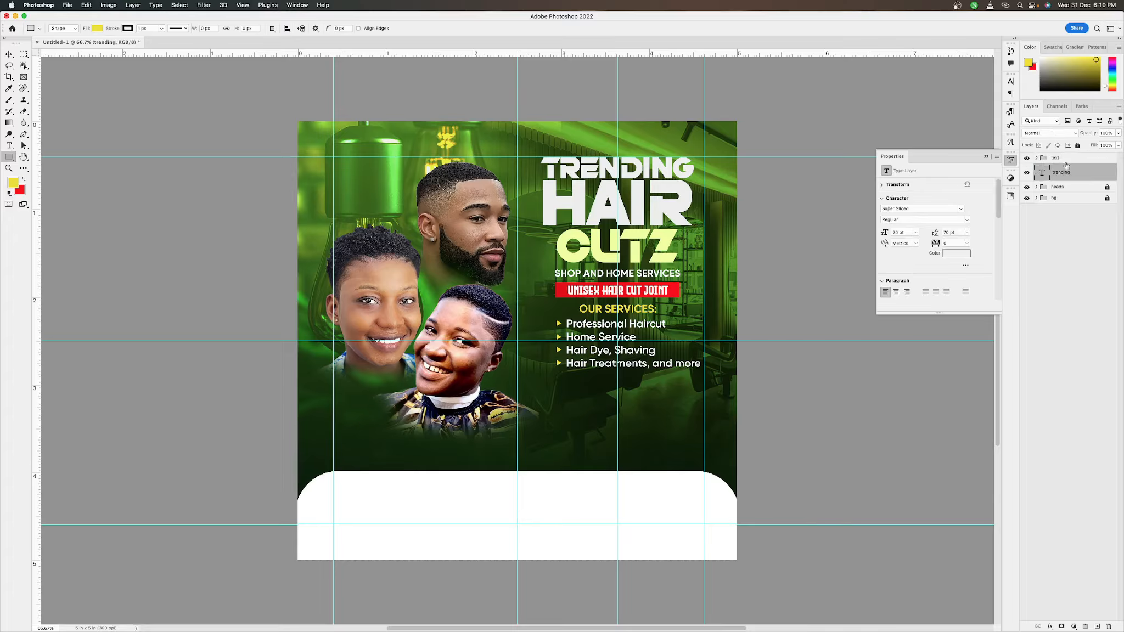
{"action": "left_click_drag", "start_coordinate": [1078, 174], "coordinate": [1067, 161]}
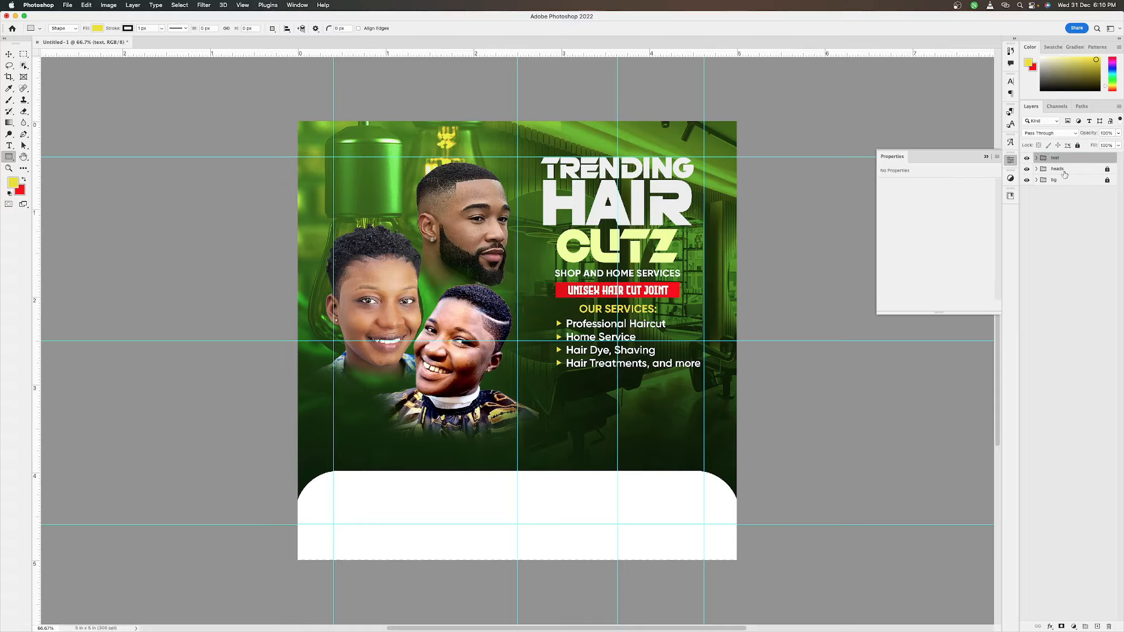
{"action": "left_click", "coordinate": [1078, 145]}
Draw a yellow rectangle about 1.17 in wide below the services list, across the vertical guide through the text column.
{"action": "key", "text": "v"}
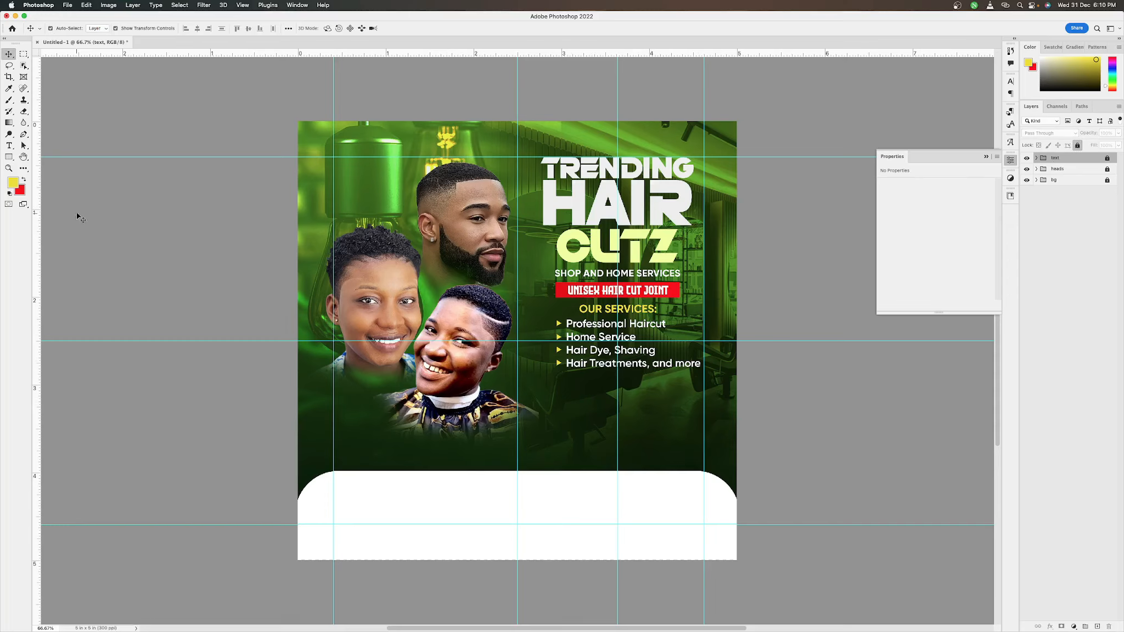
{"action": "left_click", "coordinate": [9, 157]}
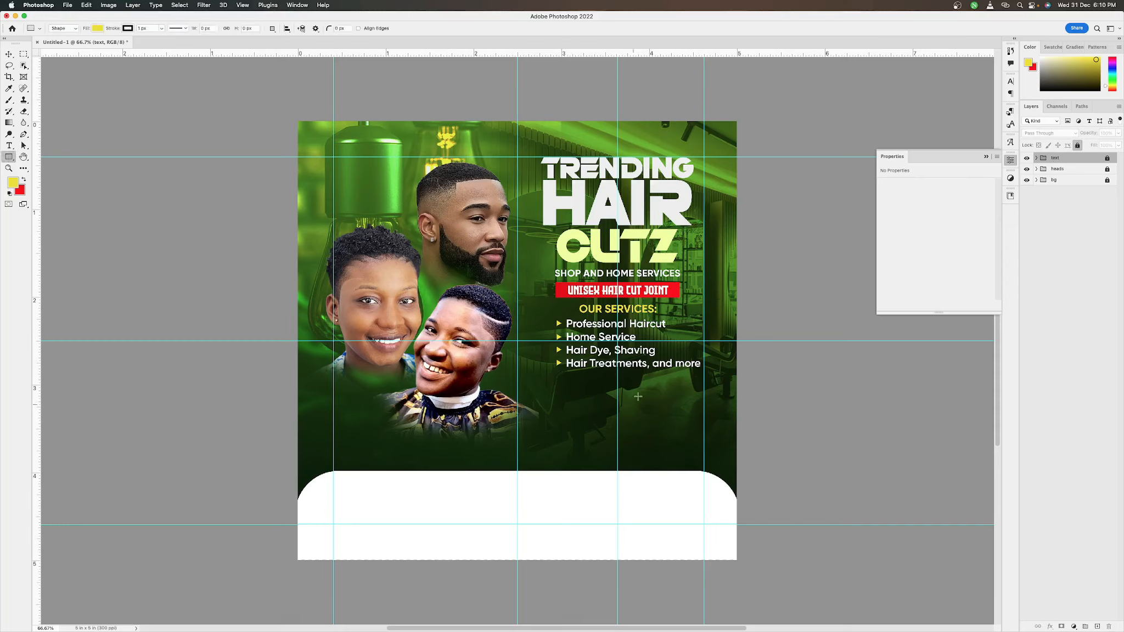
{"action": "left_click_drag", "start_coordinate": [673, 389], "coordinate": [630, 422]}
Stretch the yellow rectangle to about 0.9 in high and nudge it to fit between the services list and the white panel.
{"action": "key", "text": "ctrl+t"}
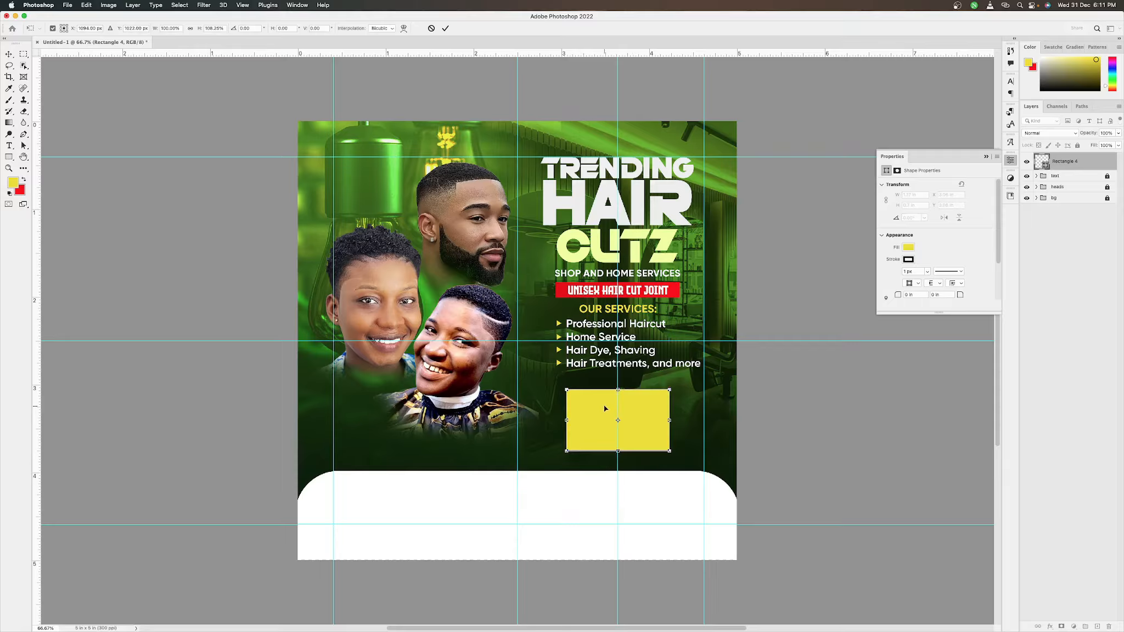
{"action": "left_click_drag", "start_coordinate": [618, 389], "coordinate": [618, 383]}
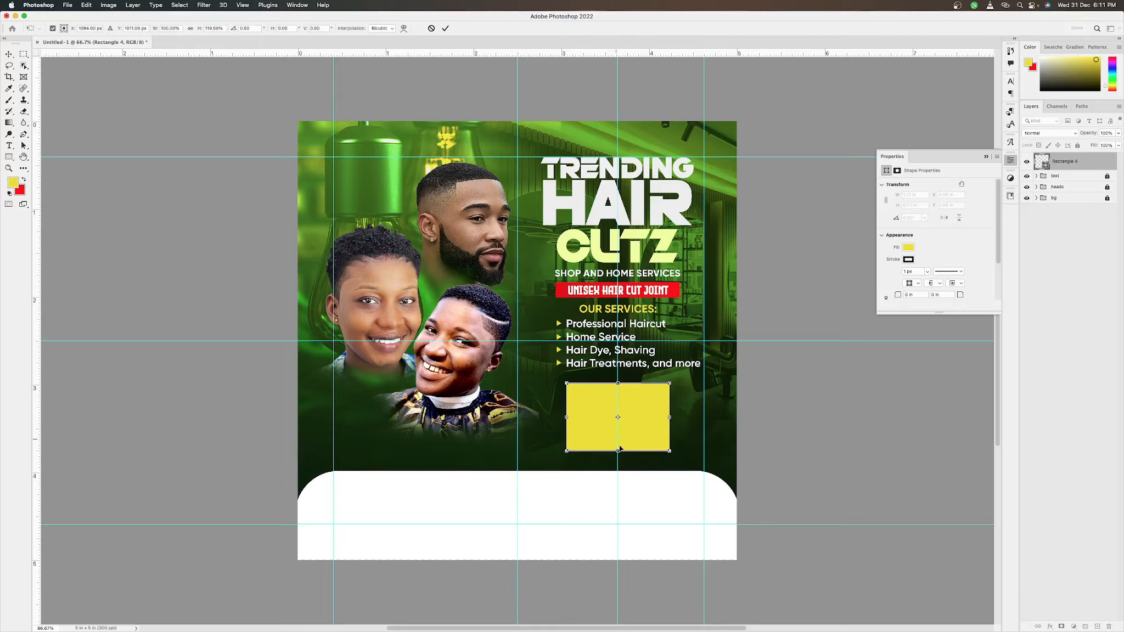
{"action": "mouse_move", "coordinate": [619, 450]}
{"action": "left_mouse_down"}
{"action": "mouse_move", "coordinate": [619, 464]}
{"action": "mouse_move", "coordinate": [631, 433]}
{"action": "left_mouse_up"}
{"action": "key", "text": "Return"}
{"action": "key", "text": "Up"}
{"action": "key", "text": "Up"}
{"action": "key", "text": "Up"}
{"action": "key", "text": "Up"}
{"action": "key", "text": "Up"}
{"action": "key", "text": "Up"}
{"action": "key", "text": "Return"}
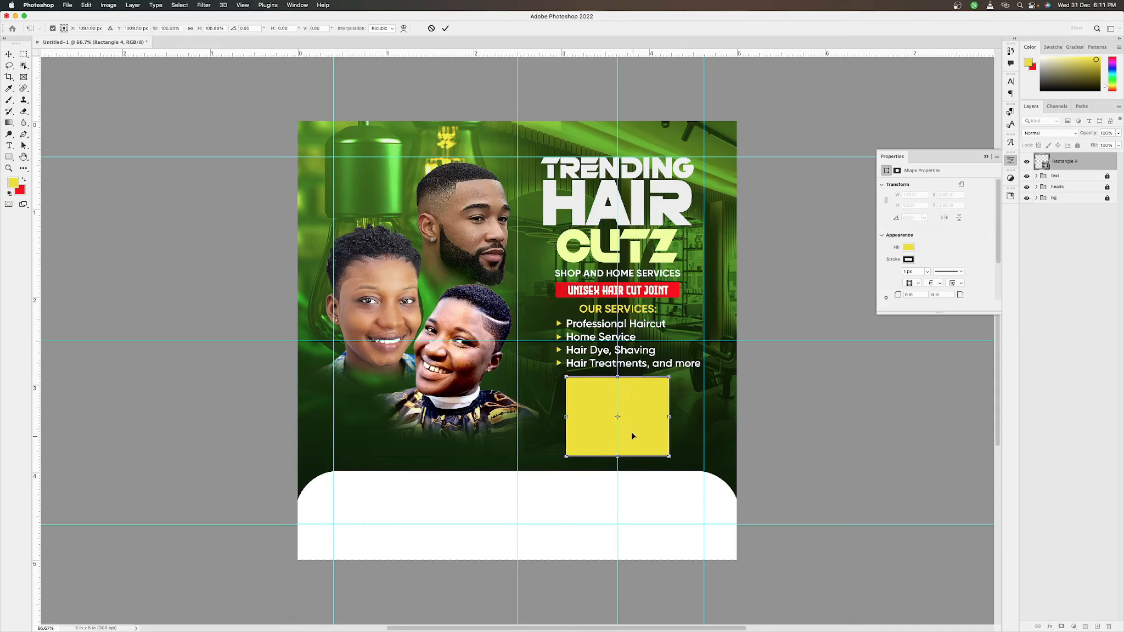
{"action": "key", "text": "Return"}
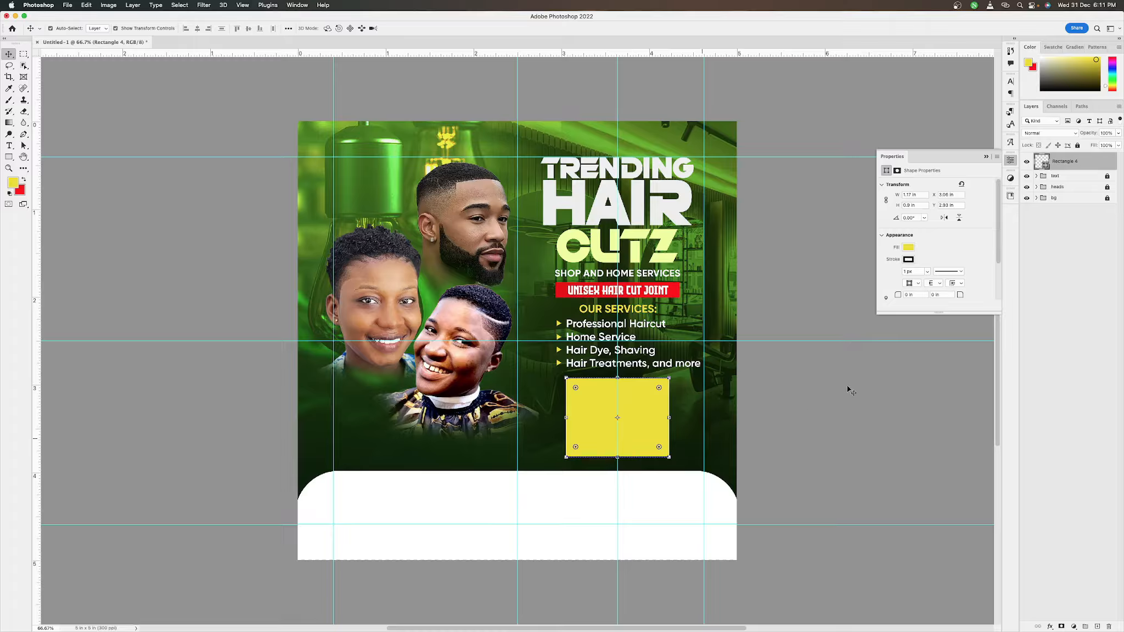
Remove the stroke from the yellow rectangle.
{"action": "left_click", "coordinate": [908, 261]}
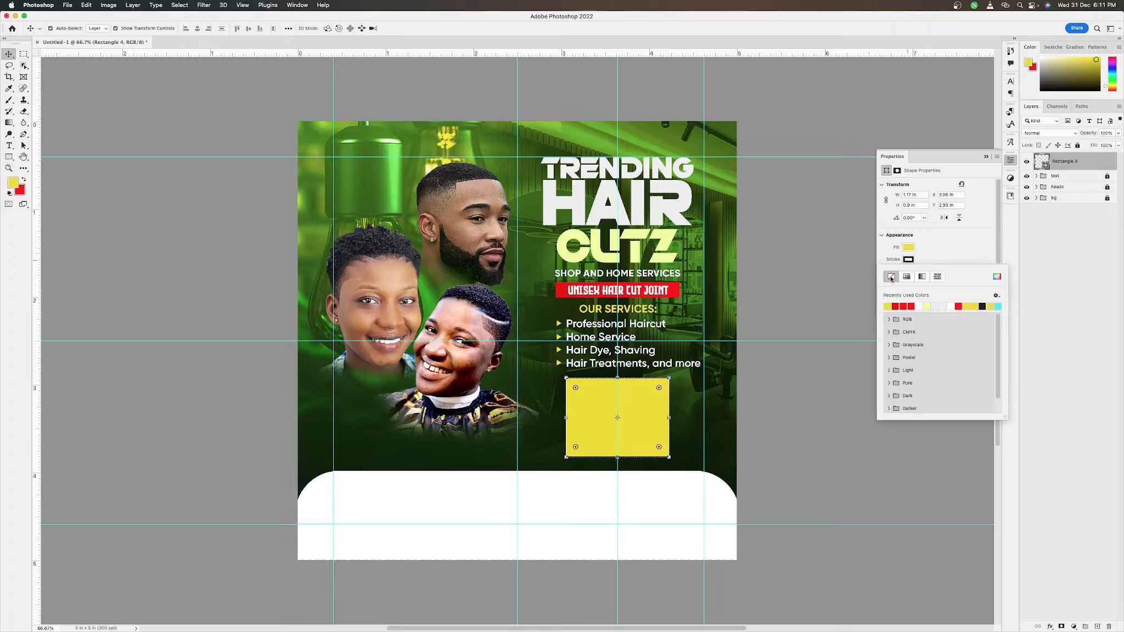
{"action": "left_click", "coordinate": [891, 276]}
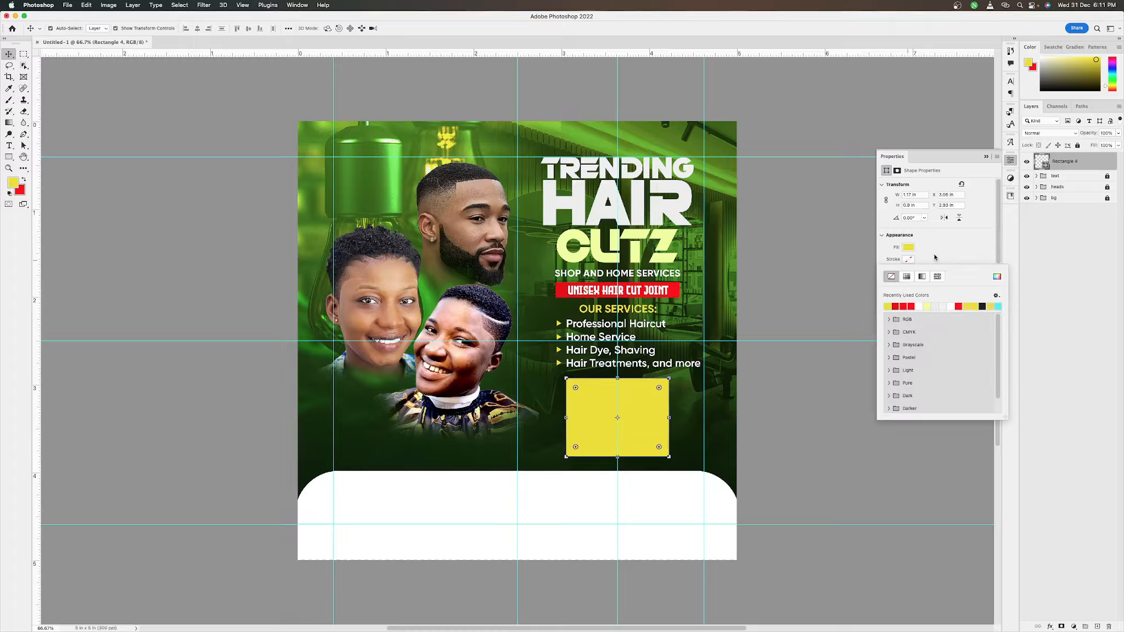
{"action": "left_click", "coordinate": [1082, 165]}
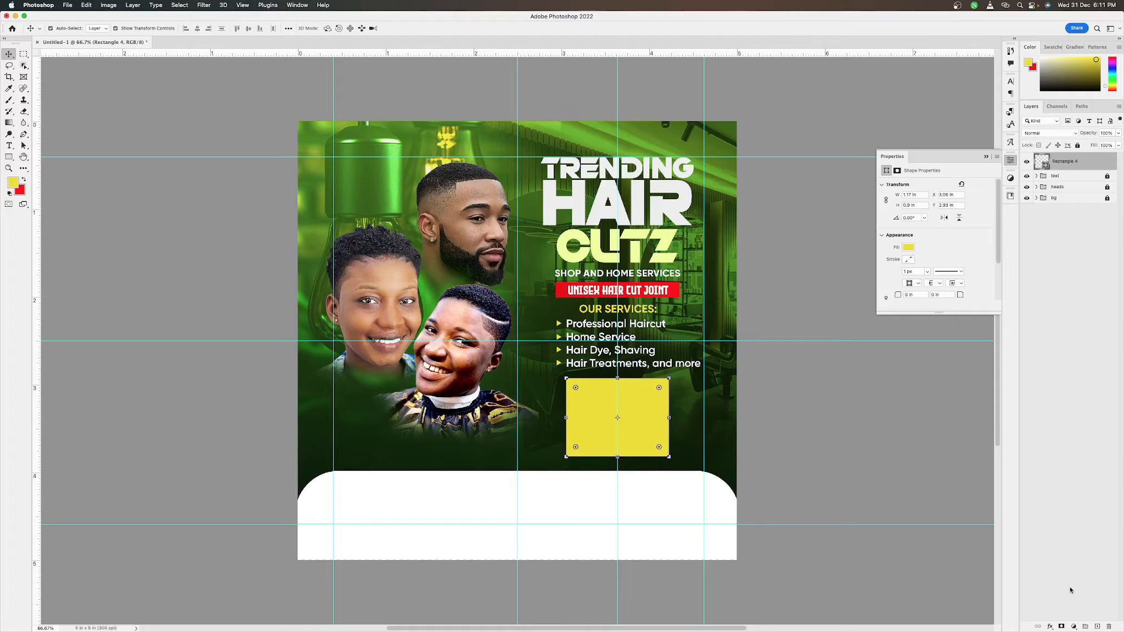
Draw a second rectangle on a new layer over the yellow one's left part, sized about 0.9 × 0.77 in and ending at the guide.
{"action": "left_click", "coordinate": [1098, 626]}
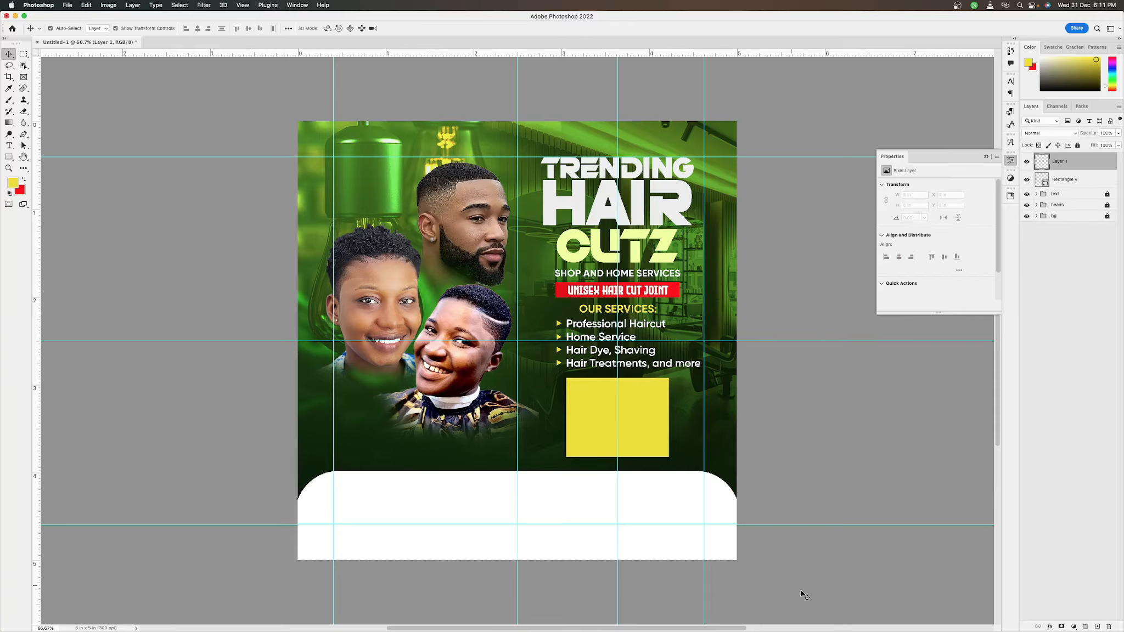
{"action": "key", "text": "u"}
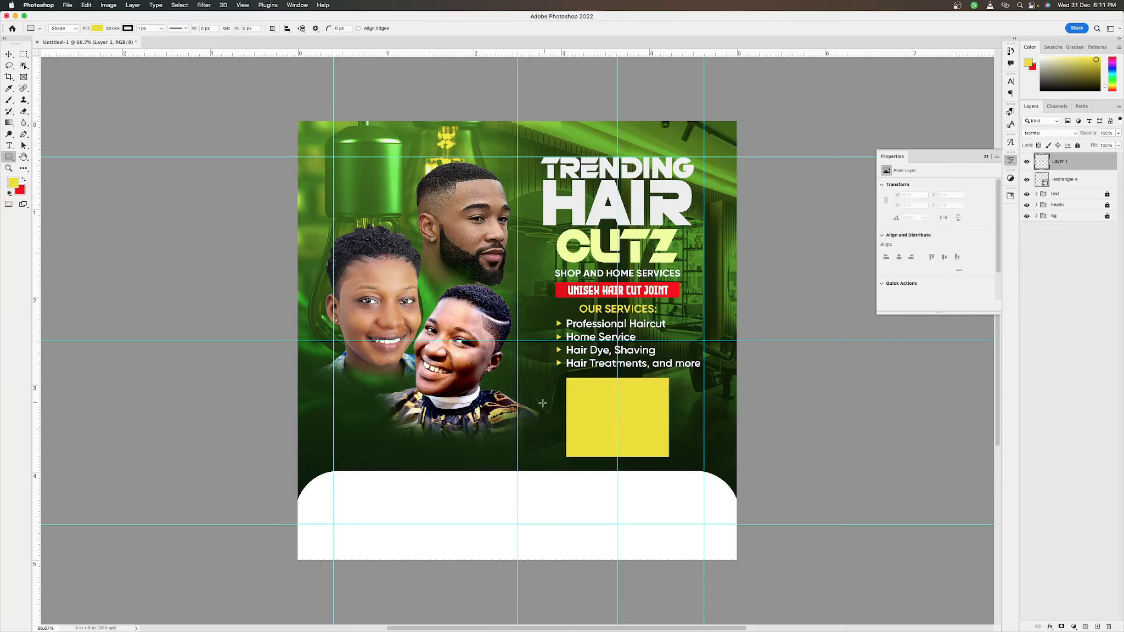
{"action": "left_click_drag", "start_coordinate": [521, 388], "coordinate": [618, 447]}
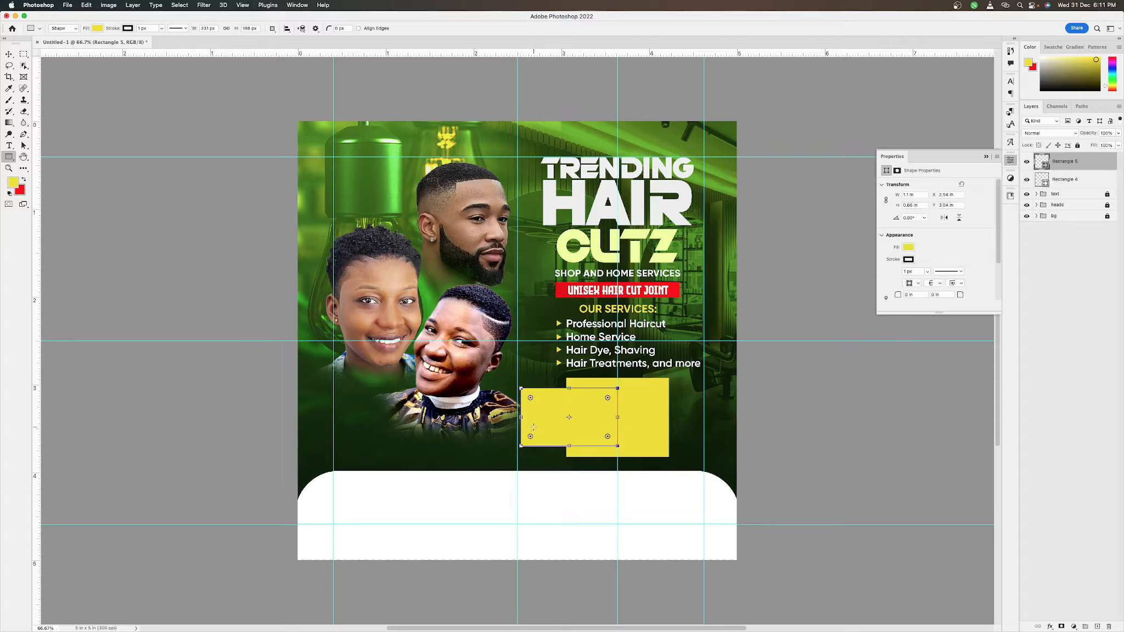
{"action": "key", "text": "v"}
{"action": "left_click_drag", "start_coordinate": [569, 387], "coordinate": [569, 383]}
{"action": "left_click_drag", "start_coordinate": [570, 446], "coordinate": [569, 451]}
{"action": "left_click_drag", "start_coordinate": [520, 417], "coordinate": [575, 425]}
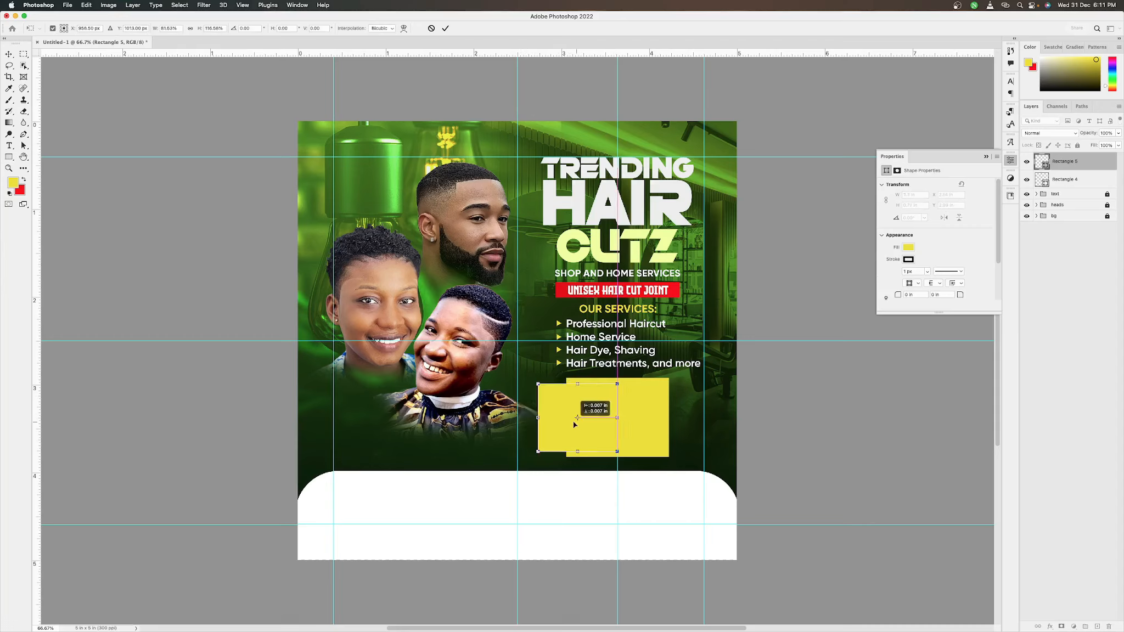
{"action": "key", "text": "Return"}
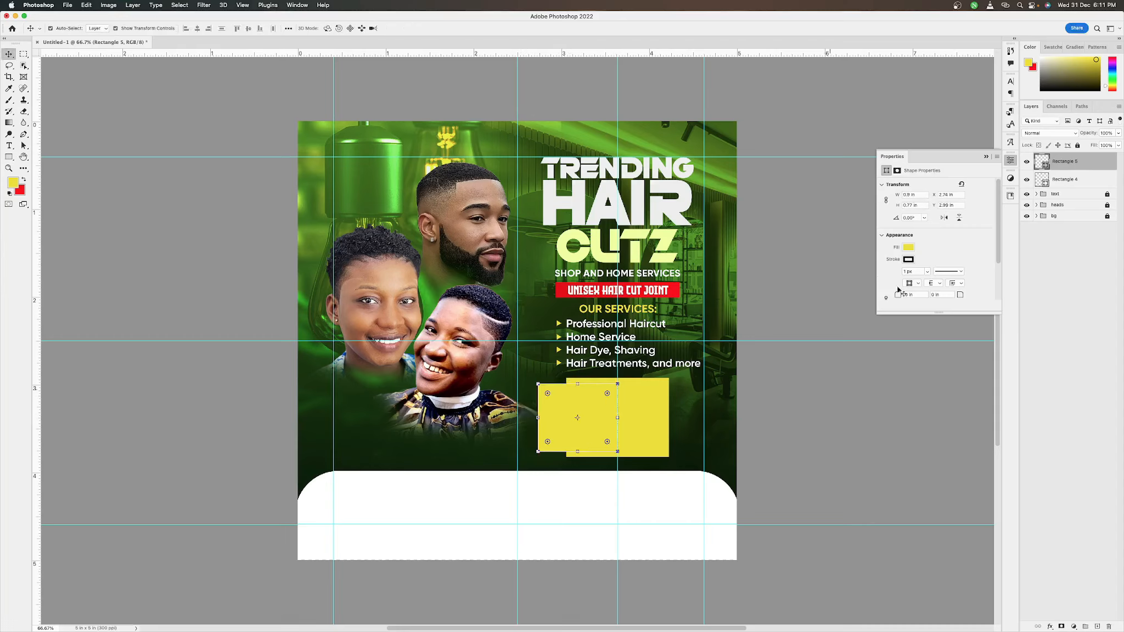
Remove the smaller rectangle's stroke and change its fill to white.
{"action": "left_click", "coordinate": [908, 259]}
{"action": "left_click", "coordinate": [891, 277]}
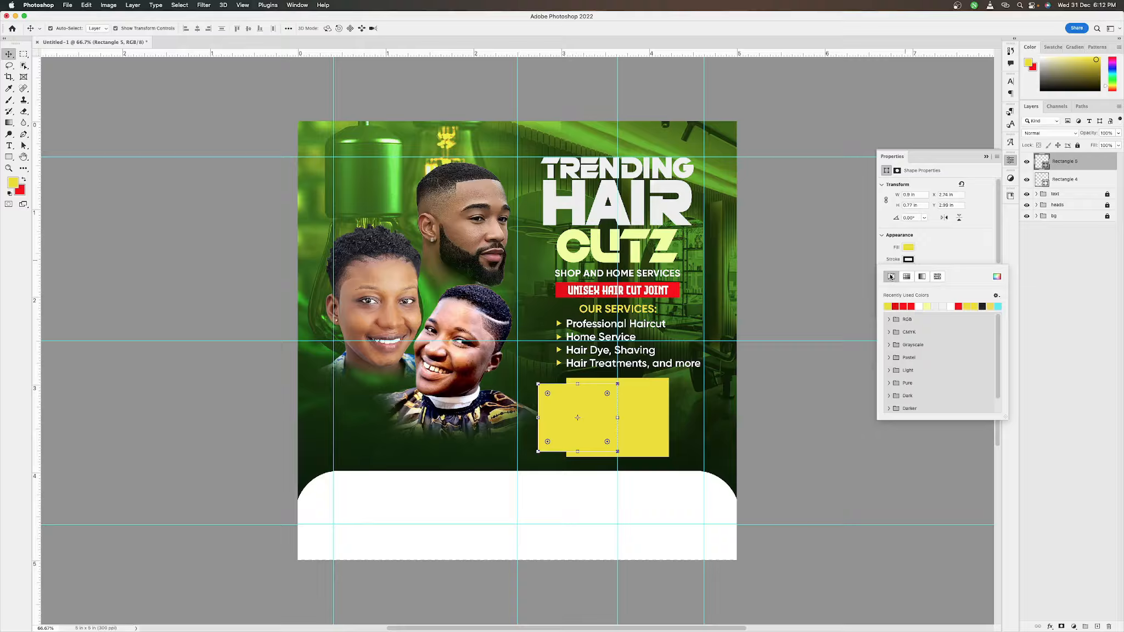
{"action": "left_click", "coordinate": [908, 247]}
{"action": "left_click", "coordinate": [997, 266]}
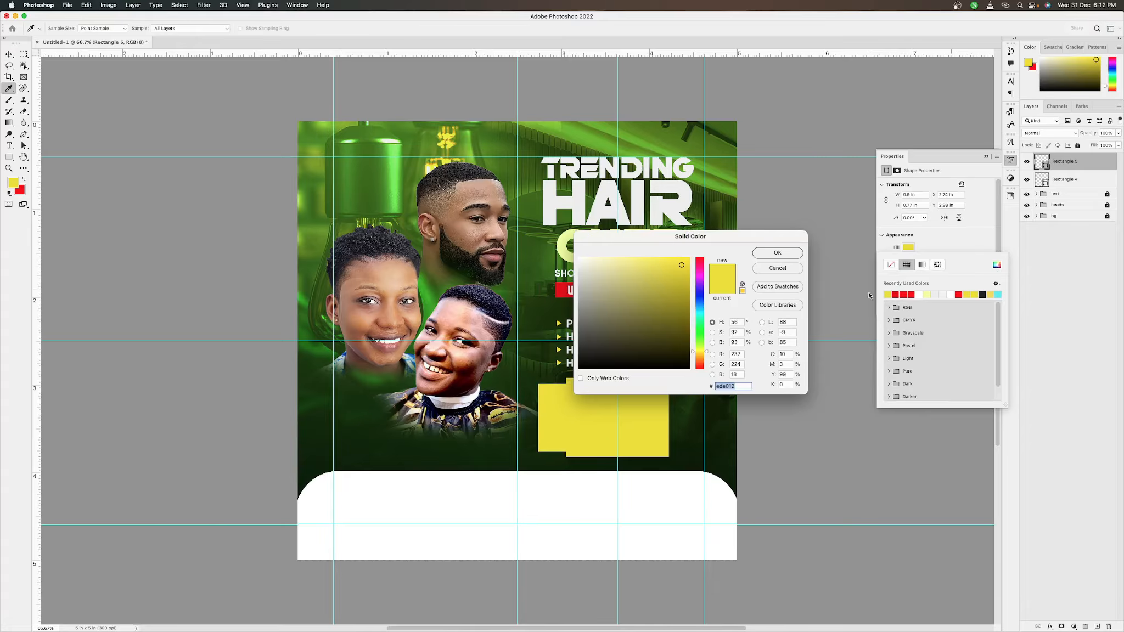
{"action": "left_click", "coordinate": [564, 245]}
{"action": "key", "text": "Return"}
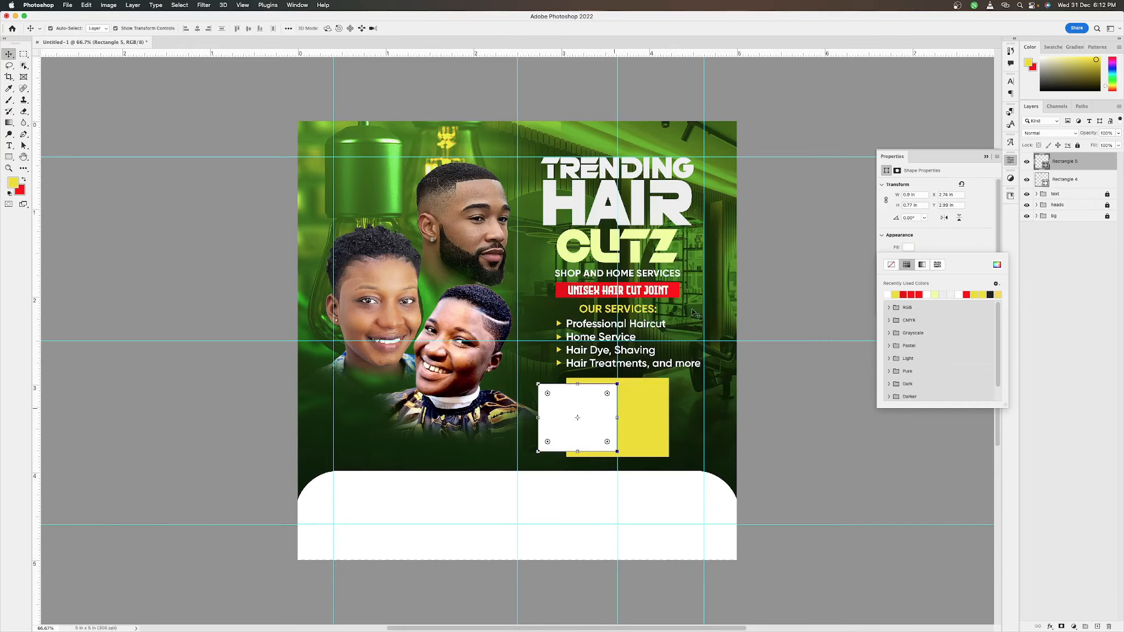
Shift the white rectangle slightly left, duplicate it to its right, and nudge the copy to leave a narrow yellow gap between them.
{"action": "left_click_drag", "start_coordinate": [604, 436], "coordinate": [666, 439]}
{"action": "left_click", "coordinate": [602, 433], "text": "alt"}
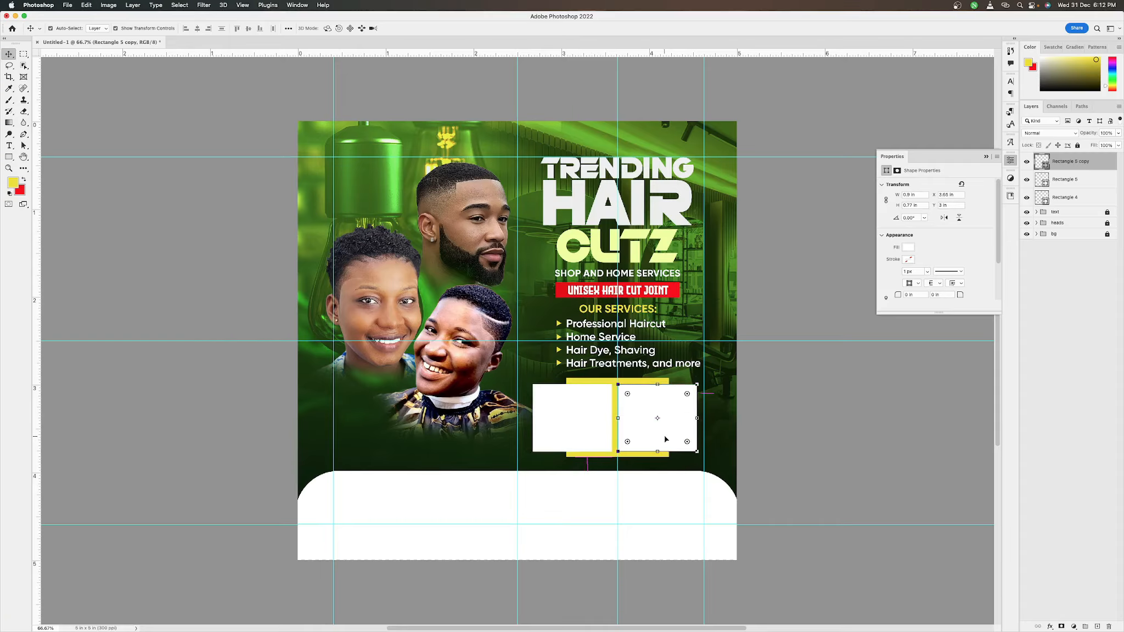
{"action": "key", "text": "Left"}
{"action": "key", "text": "Left"}
{"action": "key", "text": "Left"}
{"action": "key", "text": "Left"}
{"action": "key", "text": "Left"}
{"action": "key", "text": "Left"}
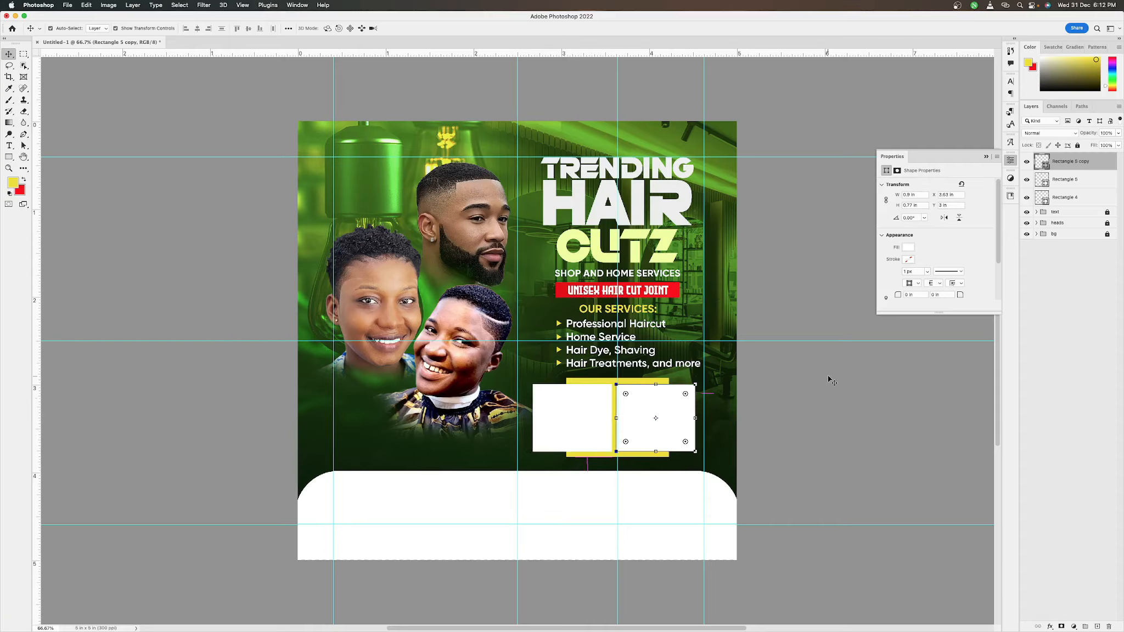
Select both white rectangles and nudge them right until the pair is centred over the yellow rectangle.
{"action": "left_click", "coordinate": [1067, 185], "text": "shift"}
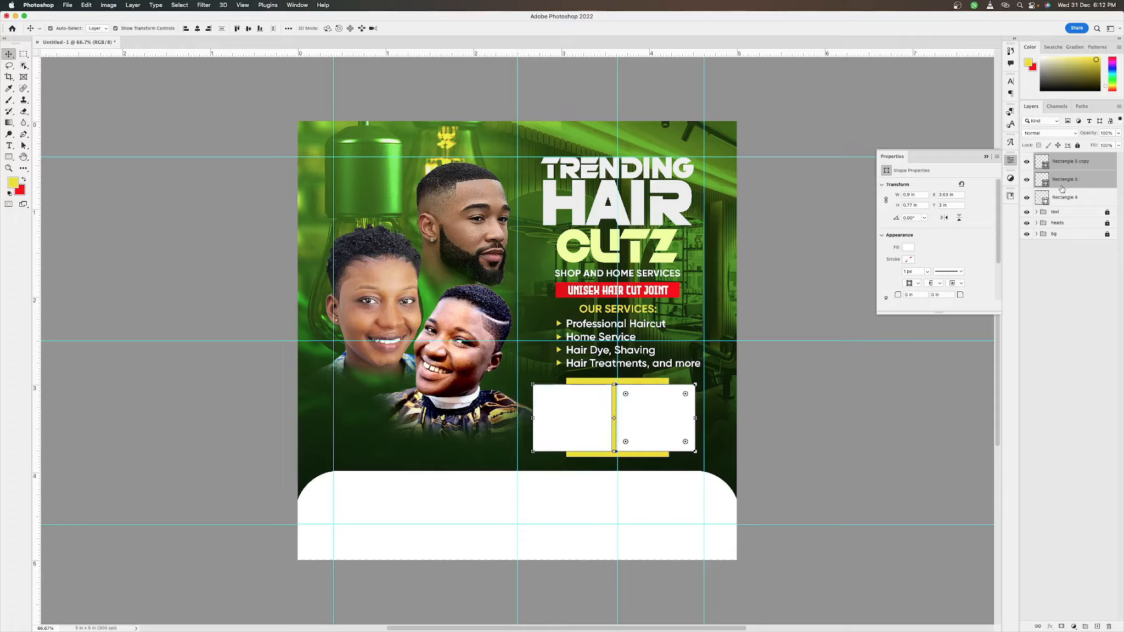
{"action": "key", "text": "Right"}
{"action": "key", "text": "Right"}
{"action": "key", "text": "Right"}
{"action": "key", "text": "Right"}
{"action": "key", "text": "Right"}
{"action": "key", "text": "Right"}
{"action": "key", "text": "Right"}
{"action": "key", "text": "Right"}
{"action": "key", "text": "Right"}
{"action": "key", "text": "Right"}
{"action": "key", "text": "Right"}
{"action": "key", "text": "Right"}
{"action": "key", "text": "Right"}
{"action": "key", "text": "Right"}
{"action": "key", "text": "Right"}
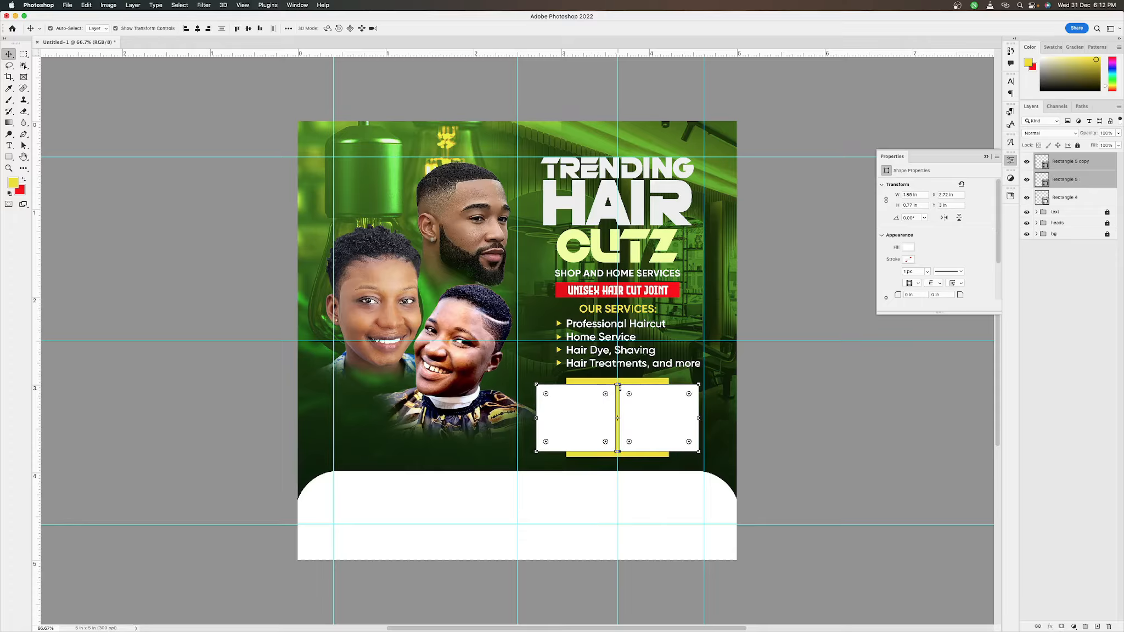
Stretch both white rectangles to about 0.8 in high and centre them vertically on the yellow rectangle.
{"action": "left_click_drag", "start_coordinate": [618, 385], "coordinate": [618, 383]}
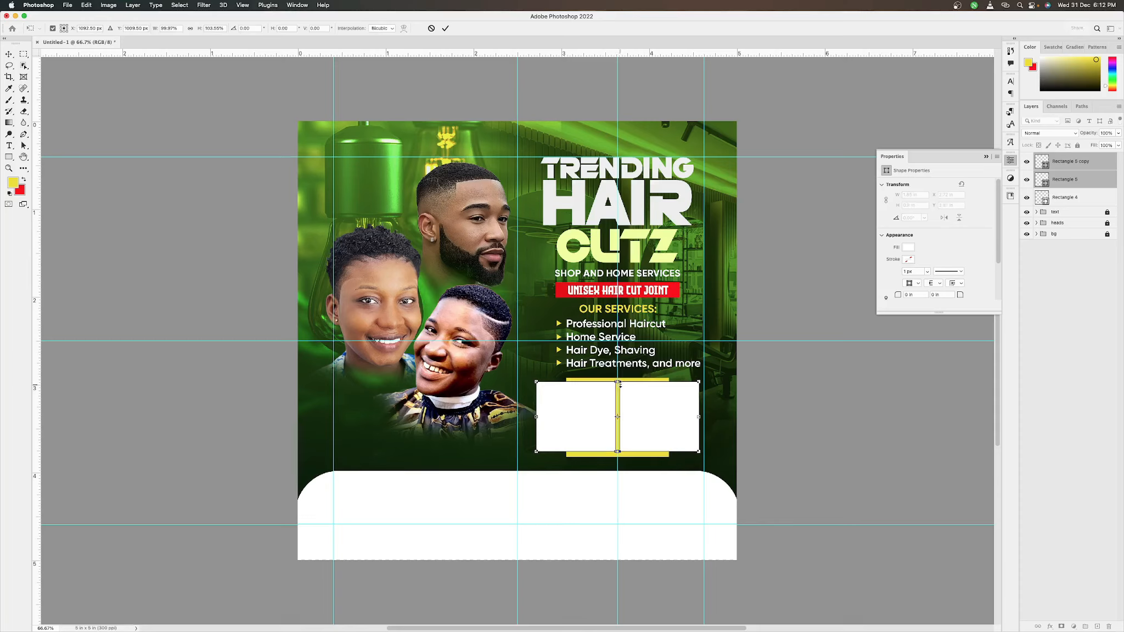
{"action": "key", "text": "Return"}
{"action": "key", "text": "Down"}
{"action": "key", "text": "Down"}
{"action": "key", "text": "Down"}
{"action": "key", "text": "Down"}
{"action": "key", "text": "Up"}
{"action": "key", "text": "Up"}
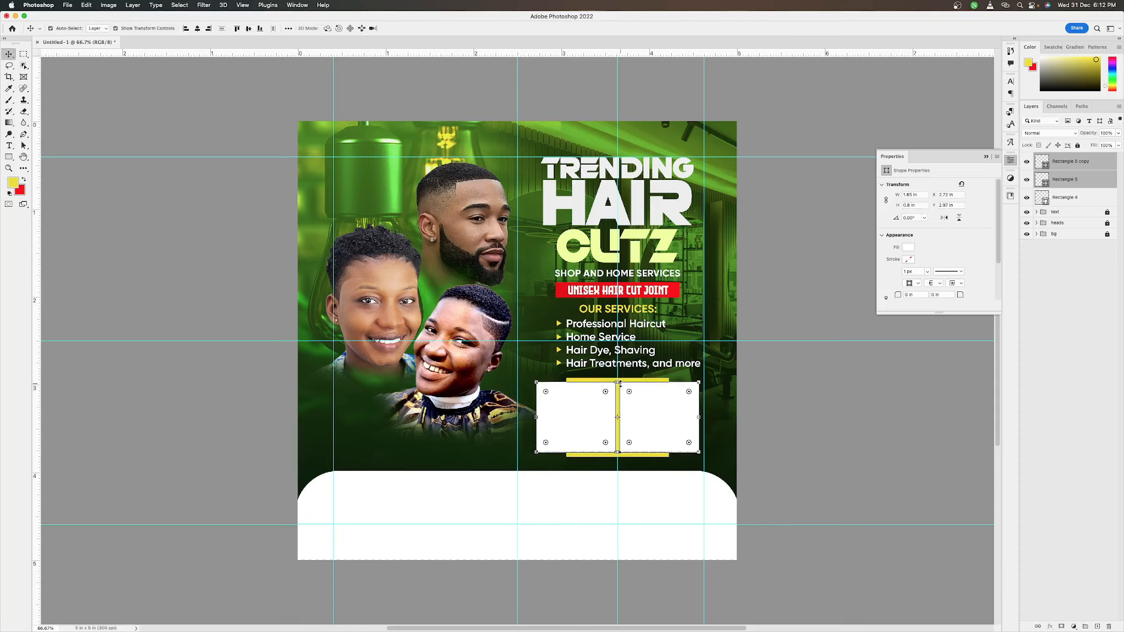
{"action": "key", "text": "Down"}
{"action": "left_click", "coordinate": [789, 419]}
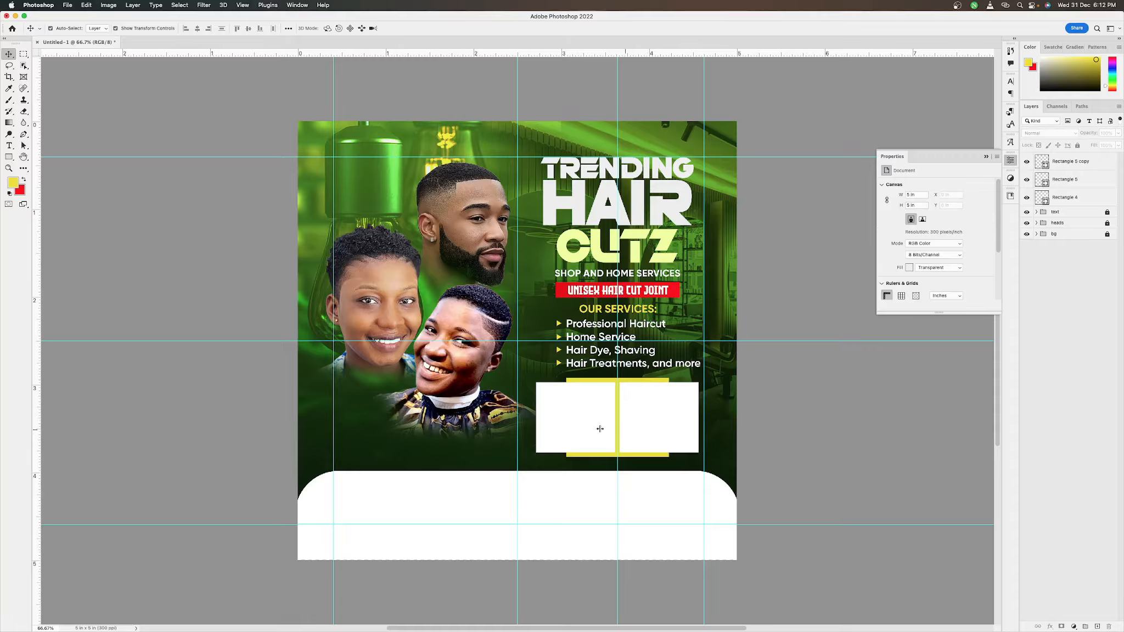
Place the linked WhatsApp photo of the seated client in a striped barber cape directly above the left white rectangle's layer.
{"action": "left_click", "coordinate": [568, 426]}
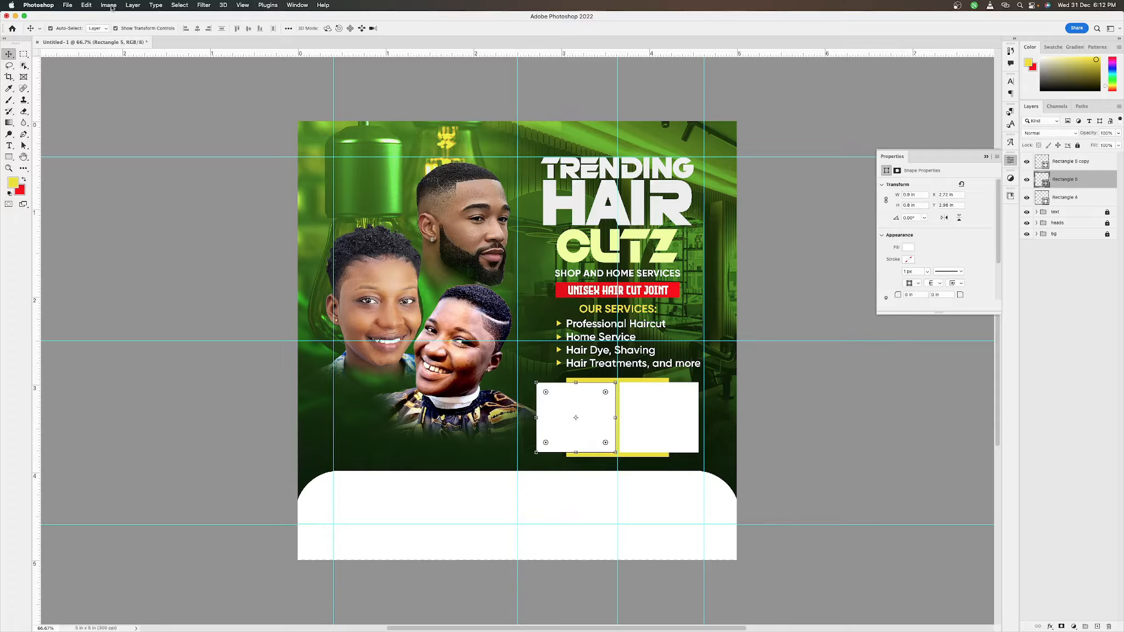
{"action": "left_click", "coordinate": [67, 5]}
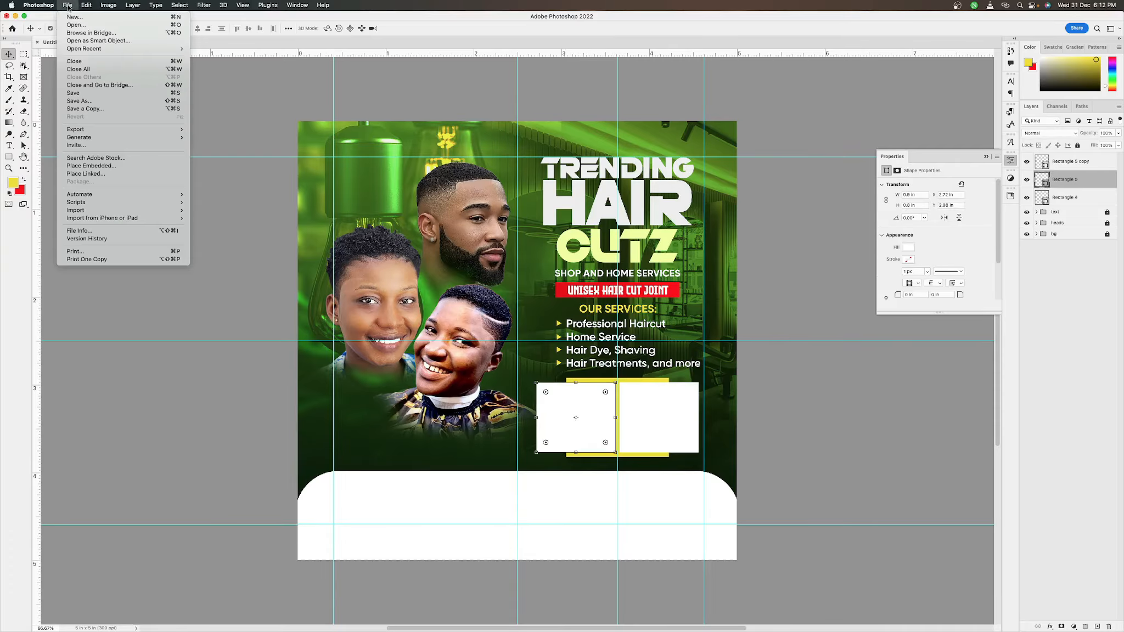
{"action": "left_click", "coordinate": [137, 172]}
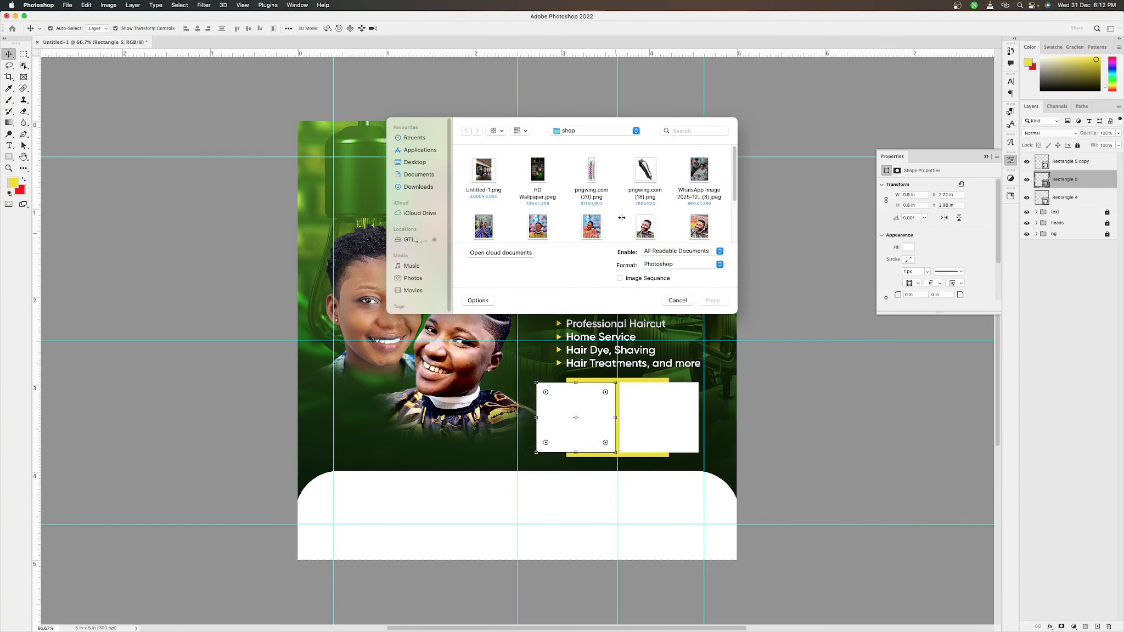
{"action": "scroll", "coordinate": [641, 215], "scroll_direction": "down", "scroll_amount": 1}
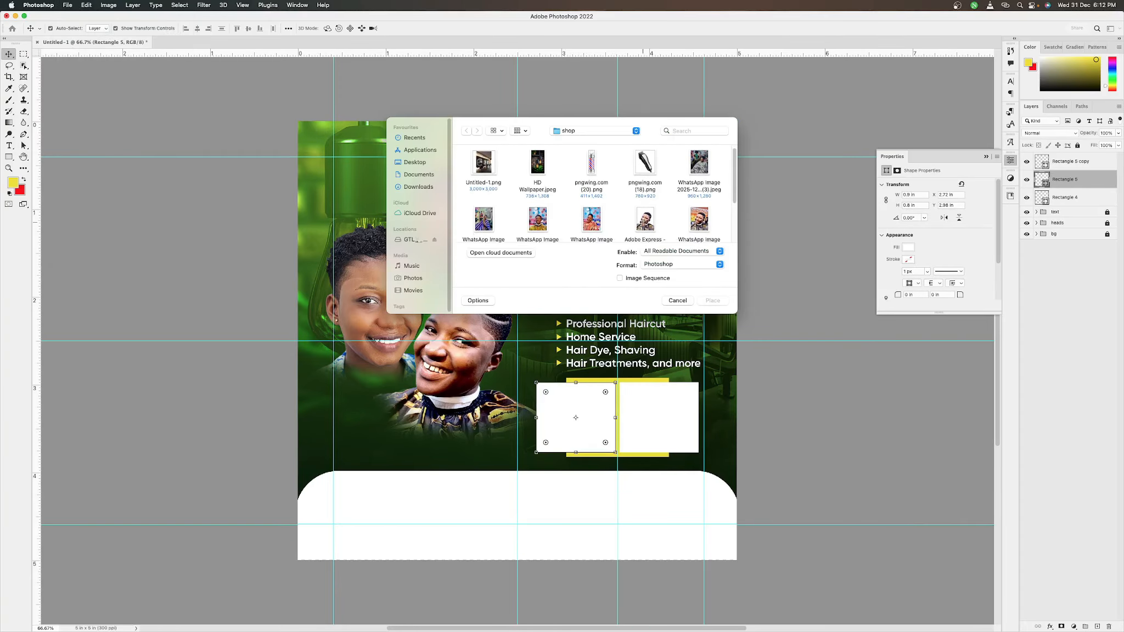
{"action": "left_click", "coordinate": [485, 224]}
{"action": "key", "text": "Return"}
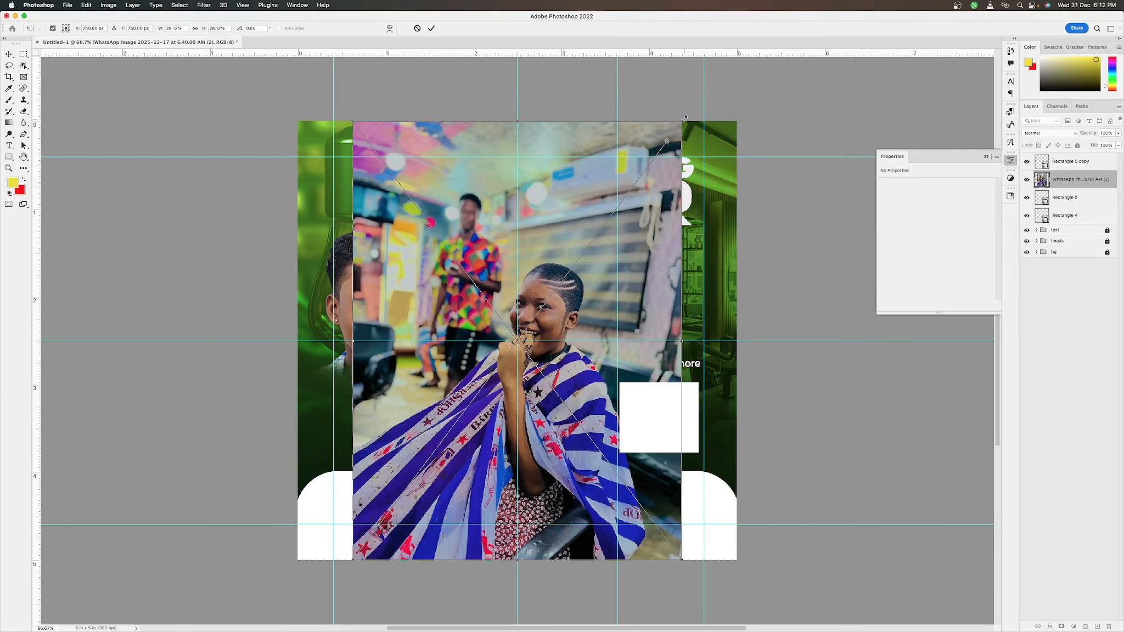
Scale the placed photo to about 0.89 × 1.32 in and position it over the left white rectangle.
{"action": "left_click_drag", "start_coordinate": [684, 119], "coordinate": [402, 379]}
{"action": "left_click_drag", "start_coordinate": [393, 449], "coordinate": [571, 376]}
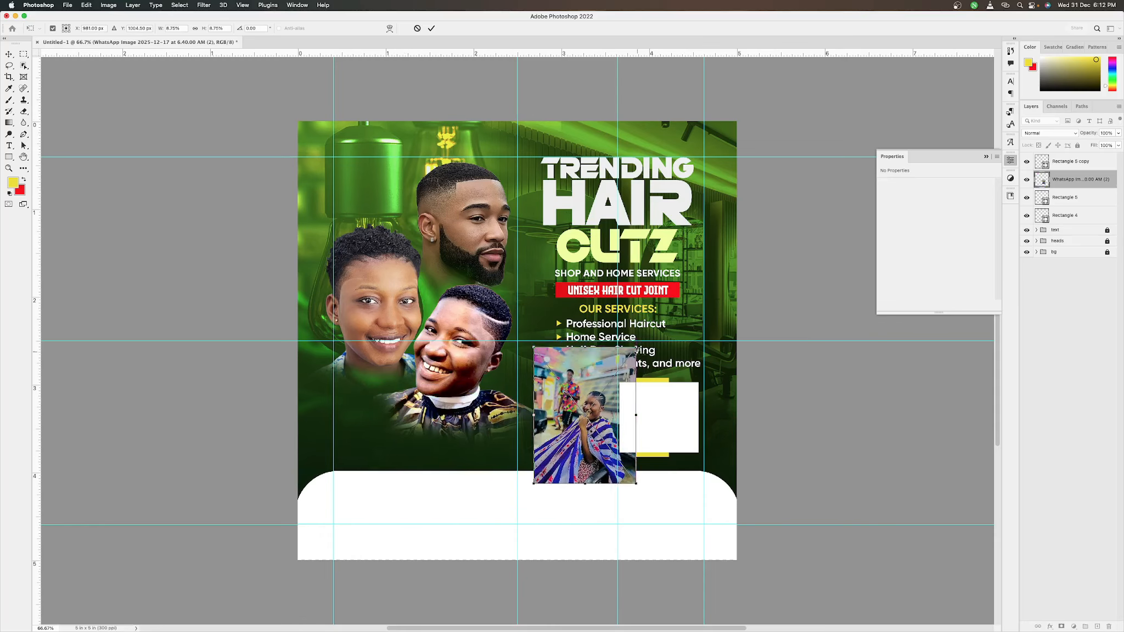
{"action": "left_click_drag", "start_coordinate": [629, 355], "coordinate": [564, 386]}
{"action": "key", "text": "Return"}
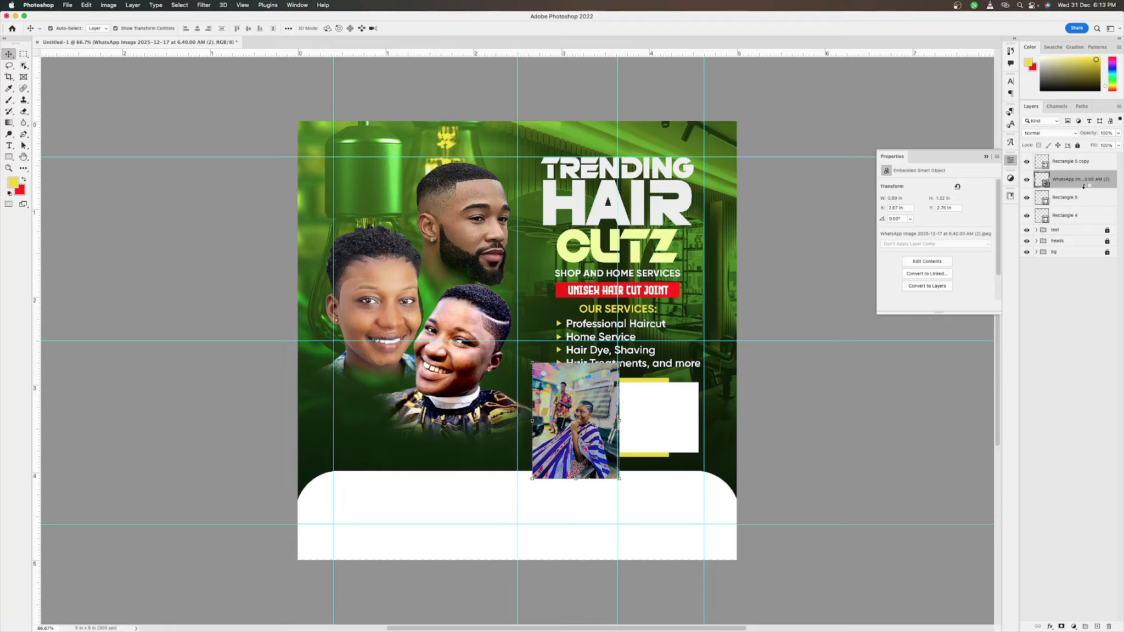
Clip the seated client's photo to the left white rectangle and shift it slightly upward inside the frame.
{"action": "right_click", "coordinate": [1088, 182]}
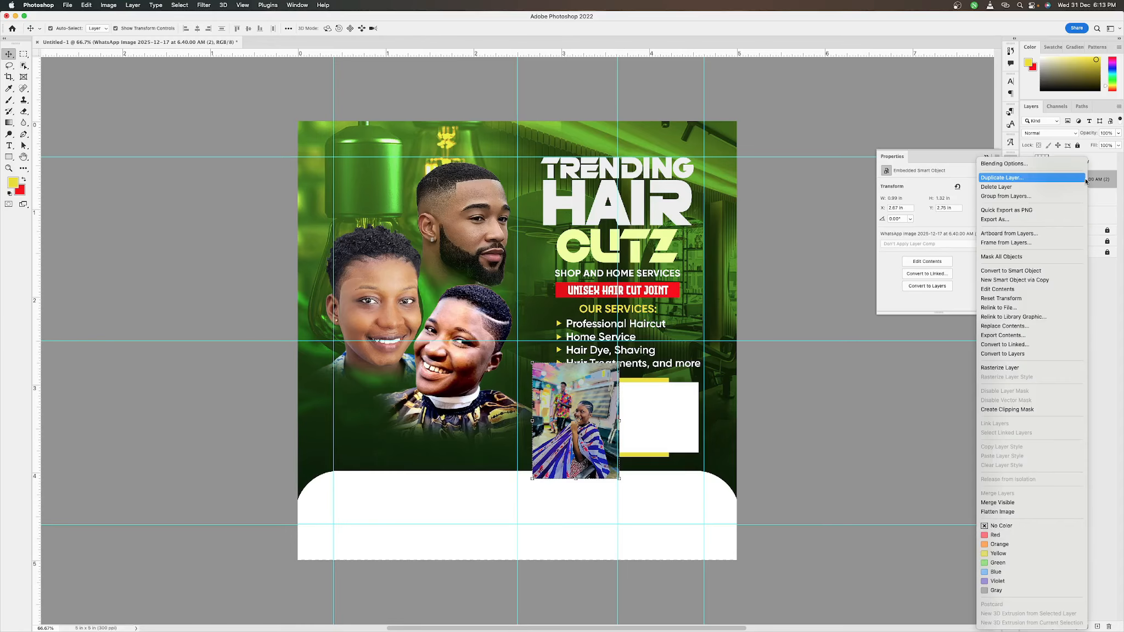
{"action": "left_click", "coordinate": [999, 409]}
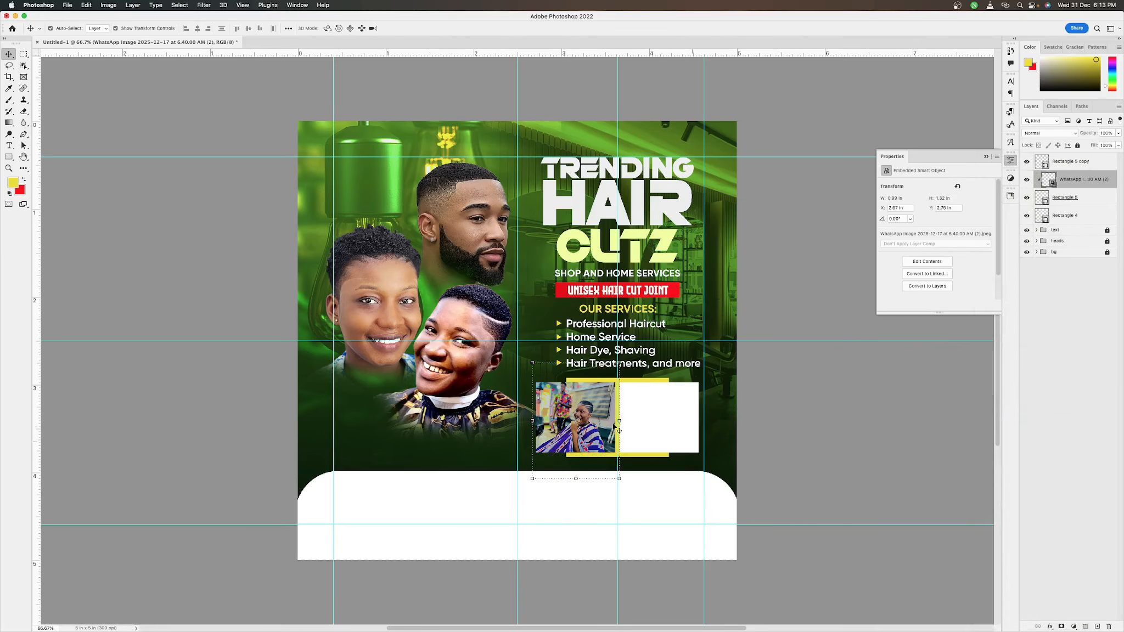
{"action": "left_click_drag", "start_coordinate": [594, 436], "coordinate": [594, 434]}
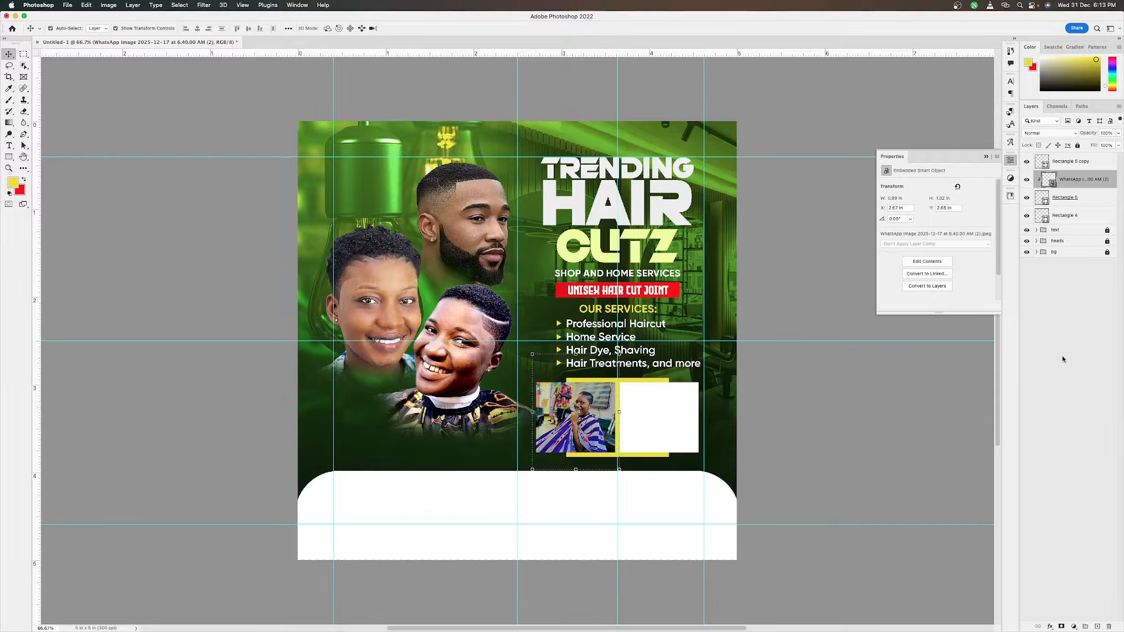
Add an inside stroke in white (ffffff) to the left photo's rectangle as a frame.
{"action": "double_click", "coordinate": [1098, 200]}
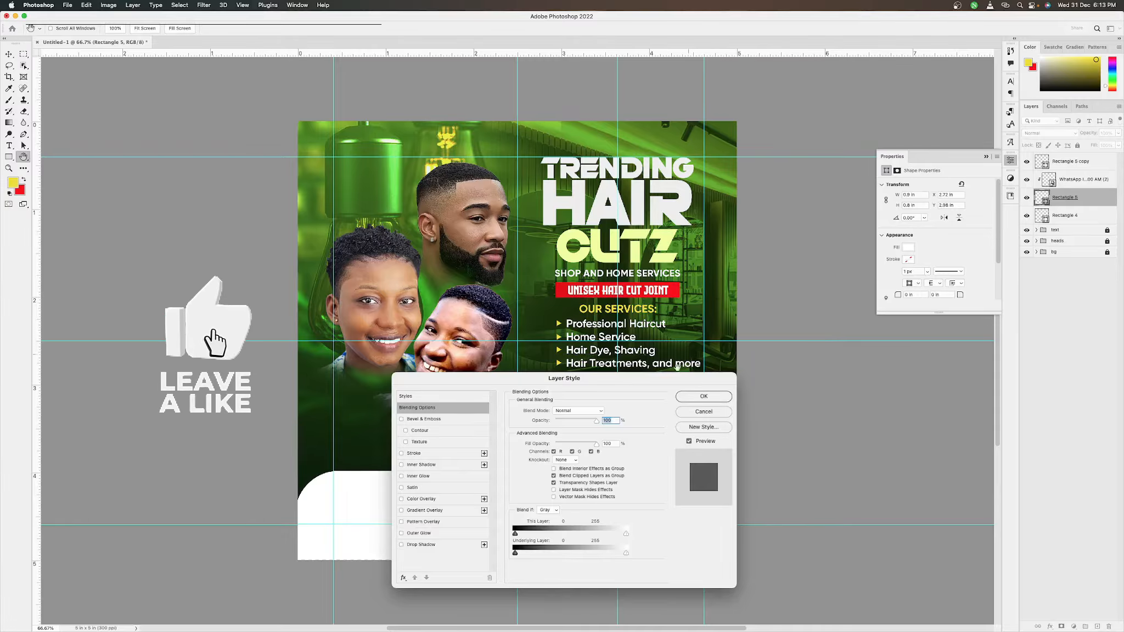
{"action": "left_click_drag", "start_coordinate": [604, 378], "coordinate": [632, 128]}
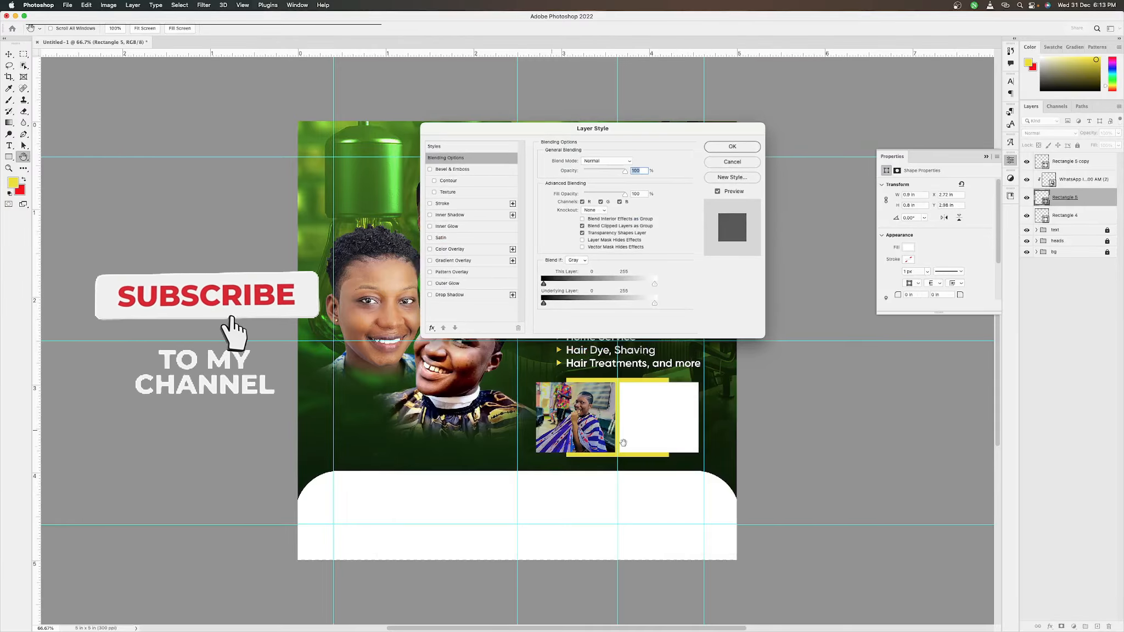
{"action": "left_click", "coordinate": [442, 203]}
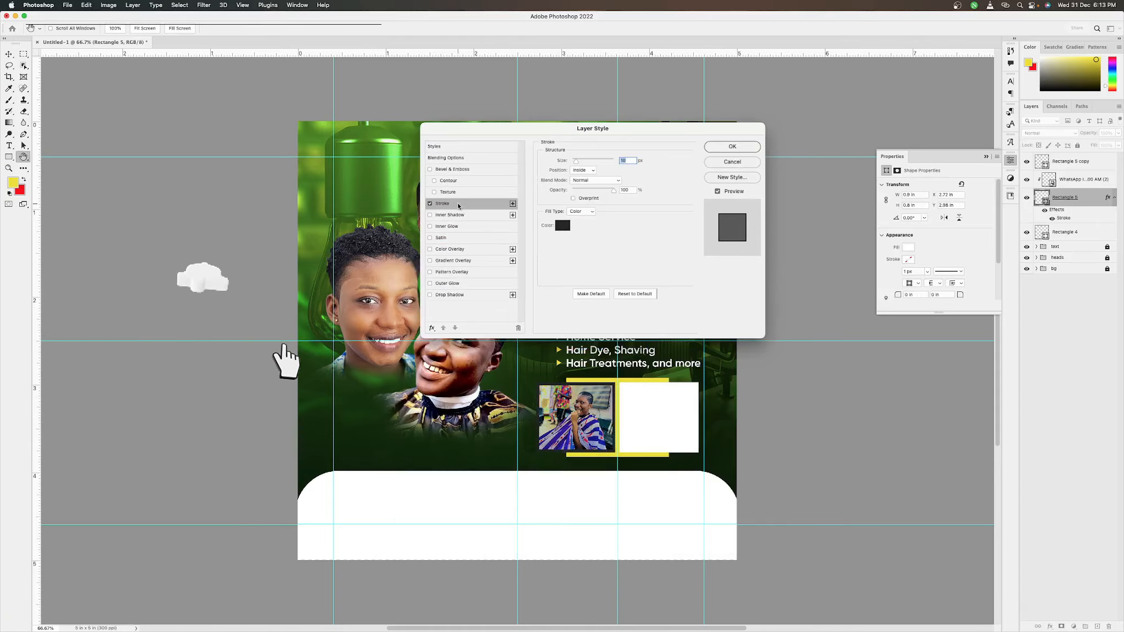
{"action": "left_click", "coordinate": [561, 227]}
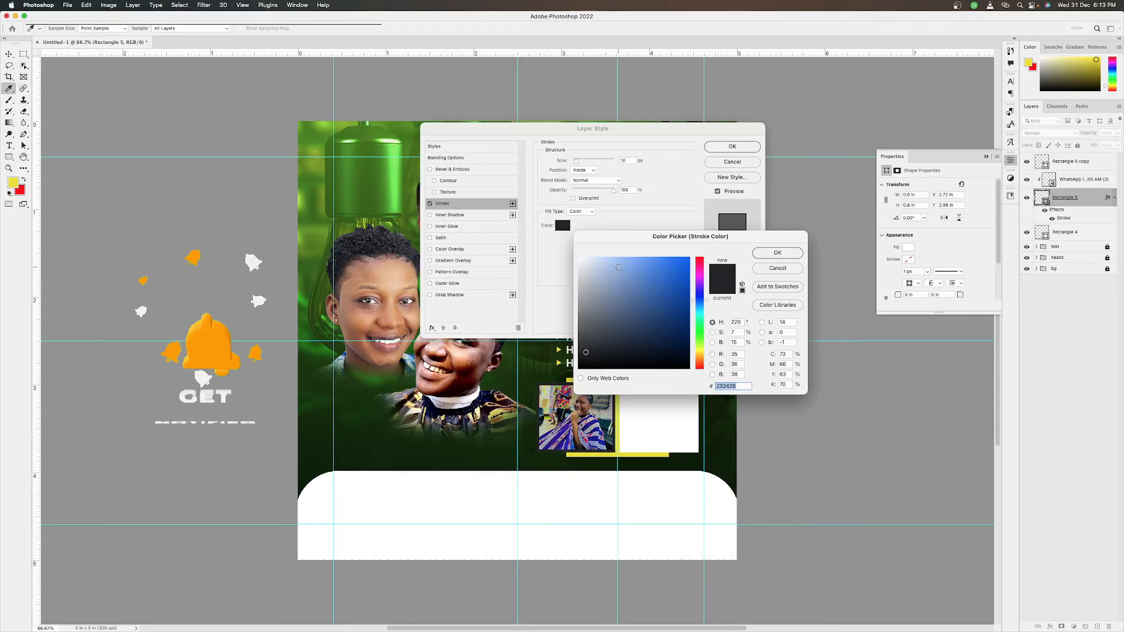
{"action": "type", "text": "ffffff"}
{"action": "key", "text": "Return"}
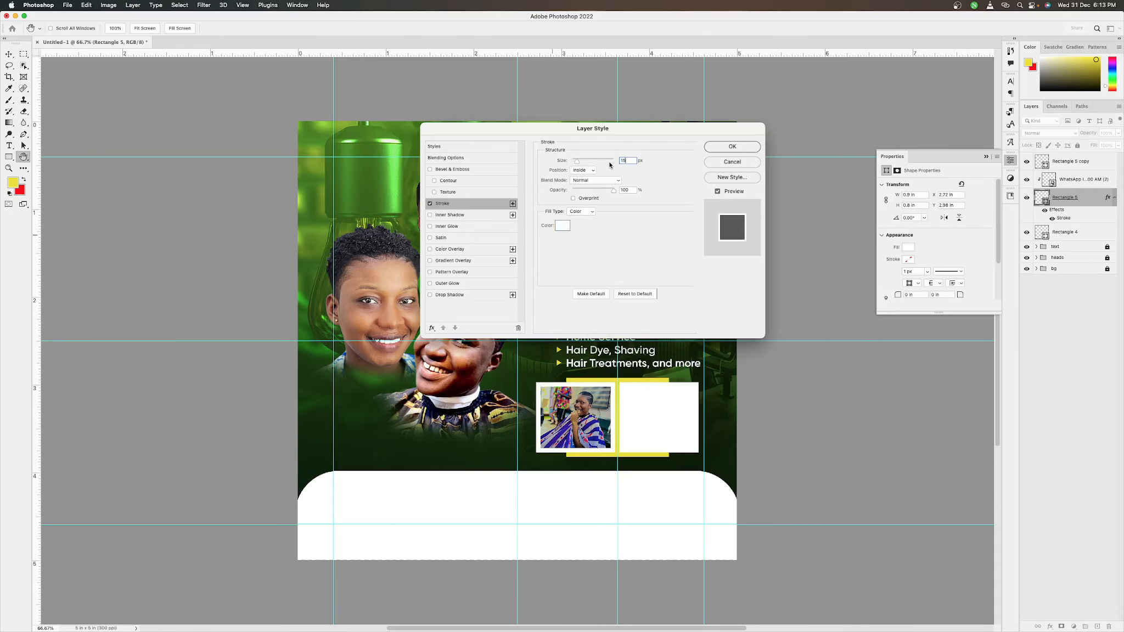
{"action": "key", "text": "Return"}
{"action": "left_click", "coordinate": [776, 452]}
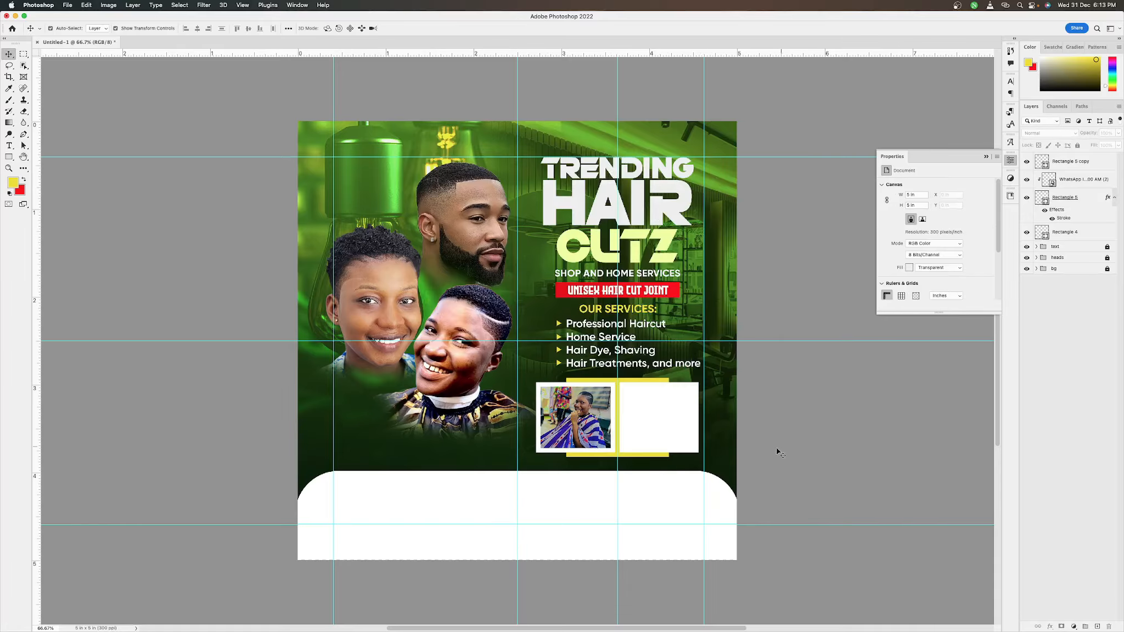
Place the WhatsApp photo of the smiling client in a yellow-green patterned cape directly above the right white rectangle's layer.
{"action": "left_click", "coordinate": [630, 411]}
{"action": "left_click", "coordinate": [67, 5]}
{"action": "left_click", "coordinate": [113, 166]}
{"action": "double_click", "coordinate": [695, 228]}
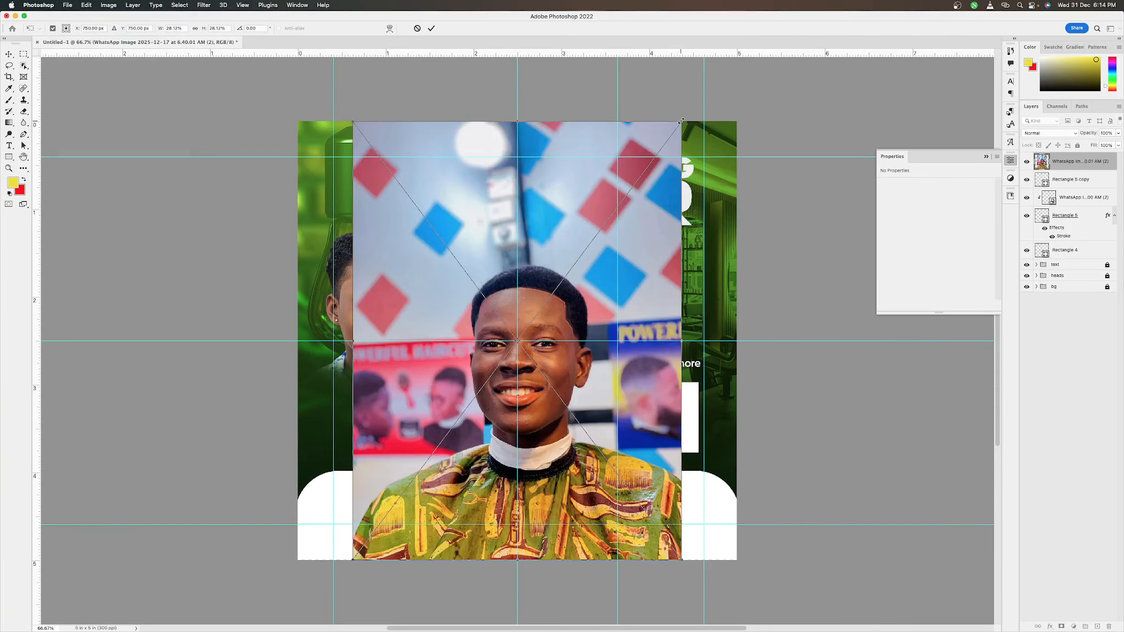
Scale the placed photo to about 1.03 × 1.38 in, position it over the right white rectangle and clip it to that shape.
{"action": "left_click_drag", "start_coordinate": [682, 122], "coordinate": [442, 440]}
{"action": "mouse_move", "coordinate": [420, 472]}
{"action": "left_mouse_down"}
{"action": "mouse_move", "coordinate": [684, 365]}
{"action": "mouse_move", "coordinate": [661, 409]}
{"action": "left_mouse_up"}
{"action": "key", "text": "Return"}
{"action": "left_click", "coordinate": [1086, 171], "text": "alt"}
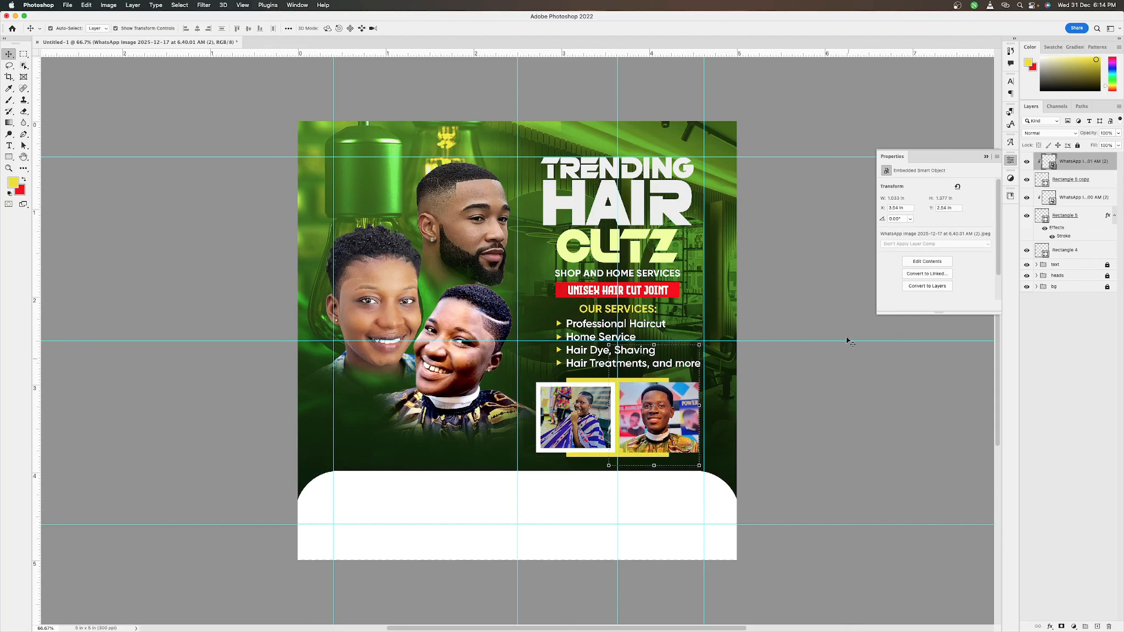
Give the right photo's rectangle the same white inside stroke as the left frame.
{"action": "double_click", "coordinate": [1101, 180]}
{"action": "left_click", "coordinate": [433, 207]}
{"action": "key", "text": "Return"}
Add a Curves adjustment clipped to the seated client's photo and raise the midtones to brighten it.
{"action": "left_click", "coordinate": [1070, 216]}
{"action": "left_click", "coordinate": [1074, 627]}
{"action": "left_click", "coordinate": [1077, 485]}
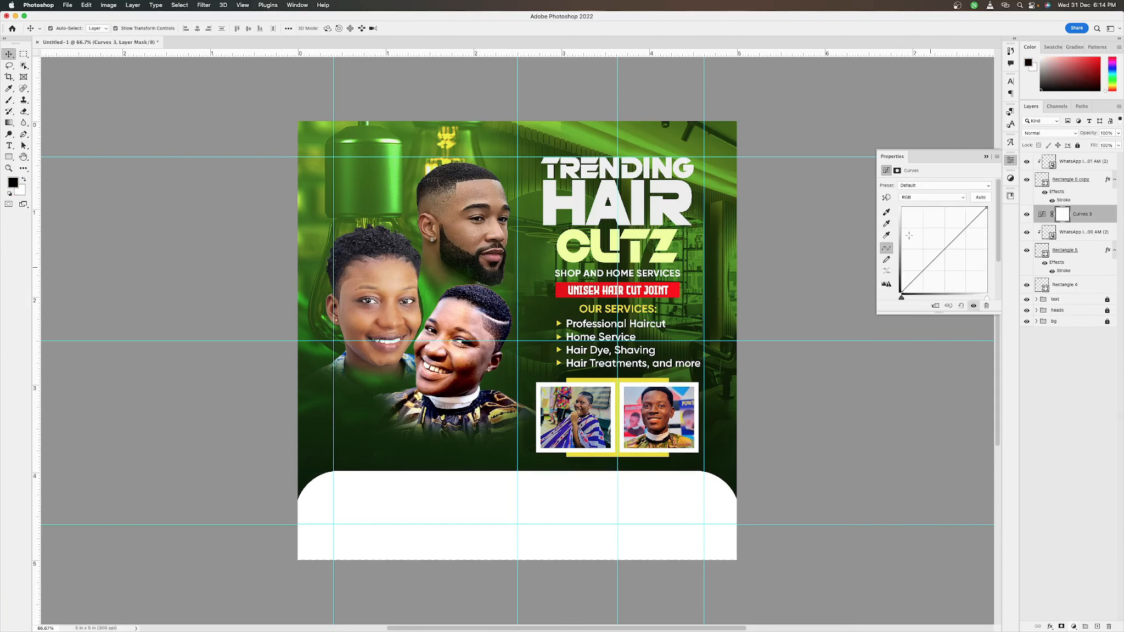
{"action": "left_click", "coordinate": [1084, 223], "text": "alt"}
{"action": "left_click_drag", "start_coordinate": [943, 251], "coordinate": [936, 239]}
Add a Curves adjustment clipped to the right frame's photo and raise its midtones.
{"action": "left_click", "coordinate": [1084, 162]}
{"action": "left_click", "coordinate": [1074, 627]}
{"action": "left_click", "coordinate": [1077, 484]}
{"action": "left_click", "coordinate": [1083, 170], "text": "alt"}
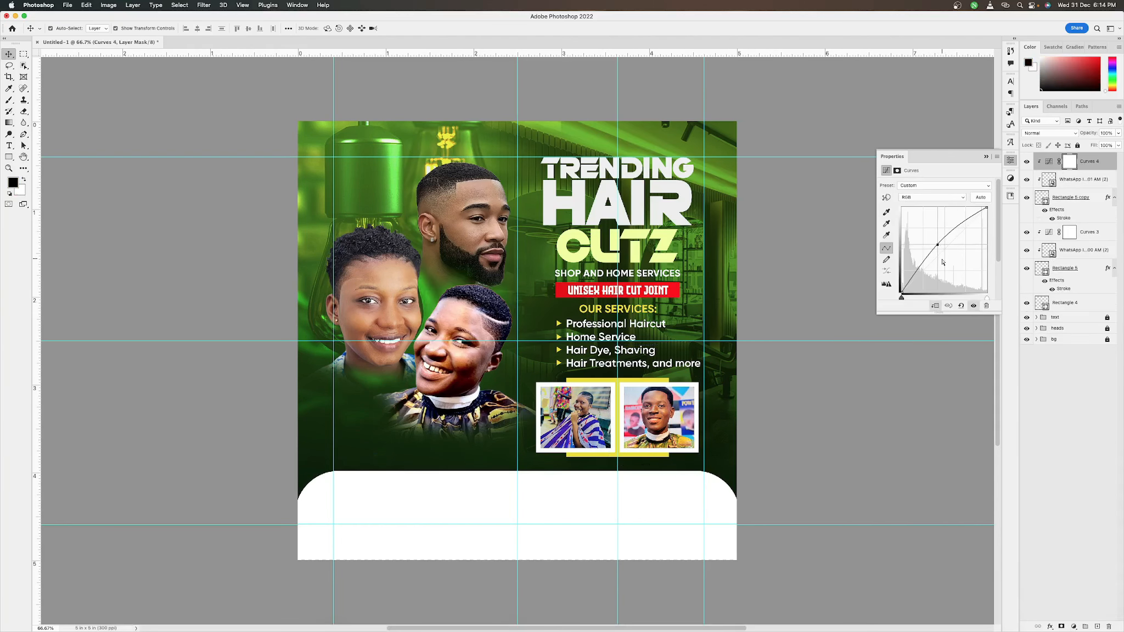
Scale the right frame's photo down slightly and reposition it so the client's head sits centred in the frame.
{"action": "left_click_drag", "start_coordinate": [649, 418], "coordinate": [652, 422]}
{"action": "left_click_drag", "start_coordinate": [703, 348], "coordinate": [698, 353]}
{"action": "left_click_drag", "start_coordinate": [664, 430], "coordinate": [666, 428]}
{"action": "left_click", "coordinate": [782, 444]}
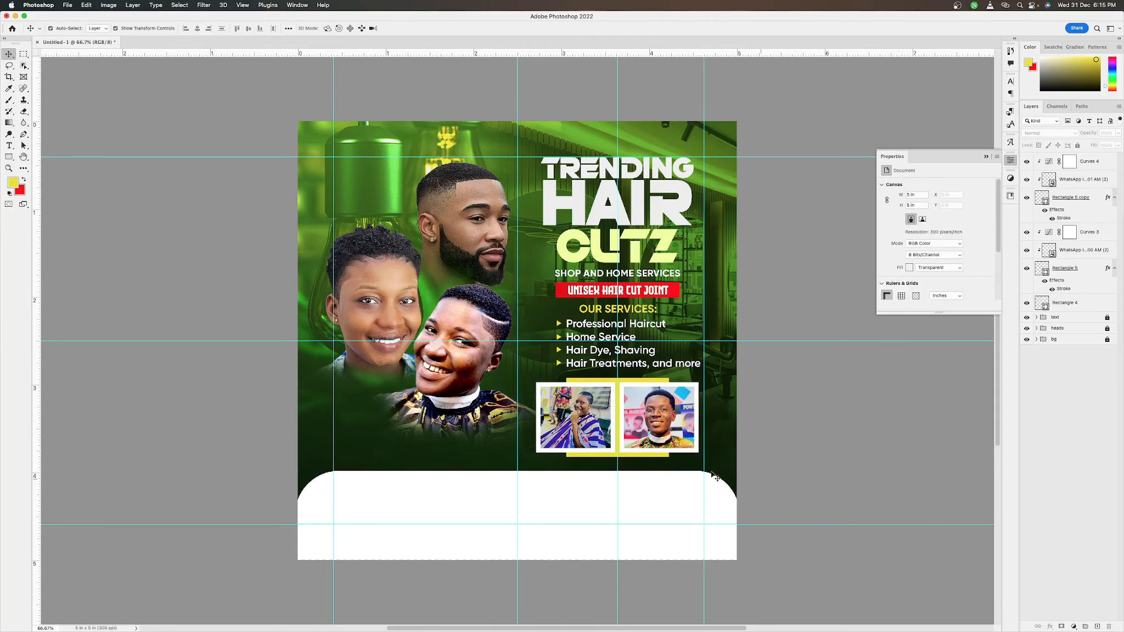
Group the yellow rectangle, both framed photos and their Curves layers as "image 2" and lock the group.
{"action": "scroll", "coordinate": [655, 477], "scroll_direction": "down", "scroll_amount": 1}
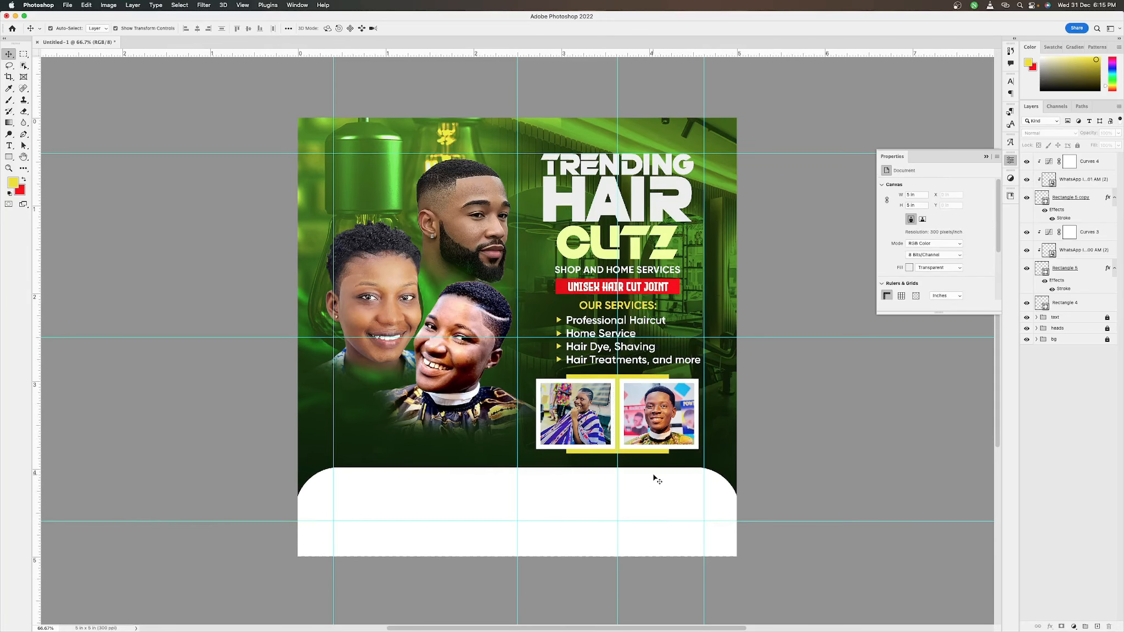
{"action": "scroll", "coordinate": [657, 480], "scroll_direction": "down", "scroll_amount": 1}
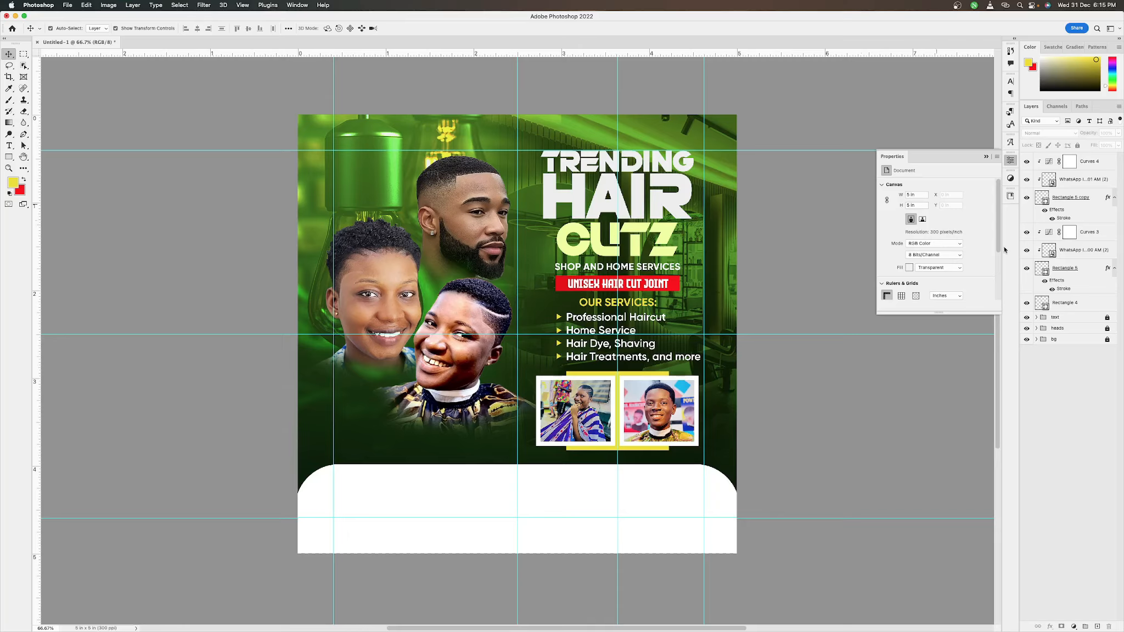
{"action": "left_click", "coordinate": [1080, 304]}
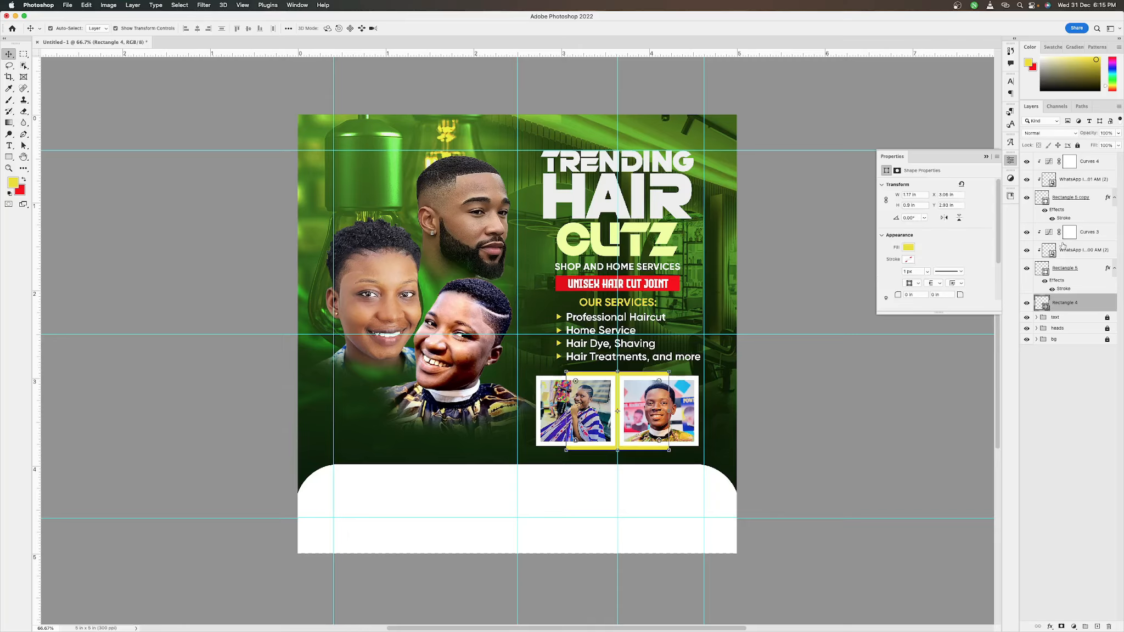
{"action": "left_click", "coordinate": [1085, 164], "text": "shift"}
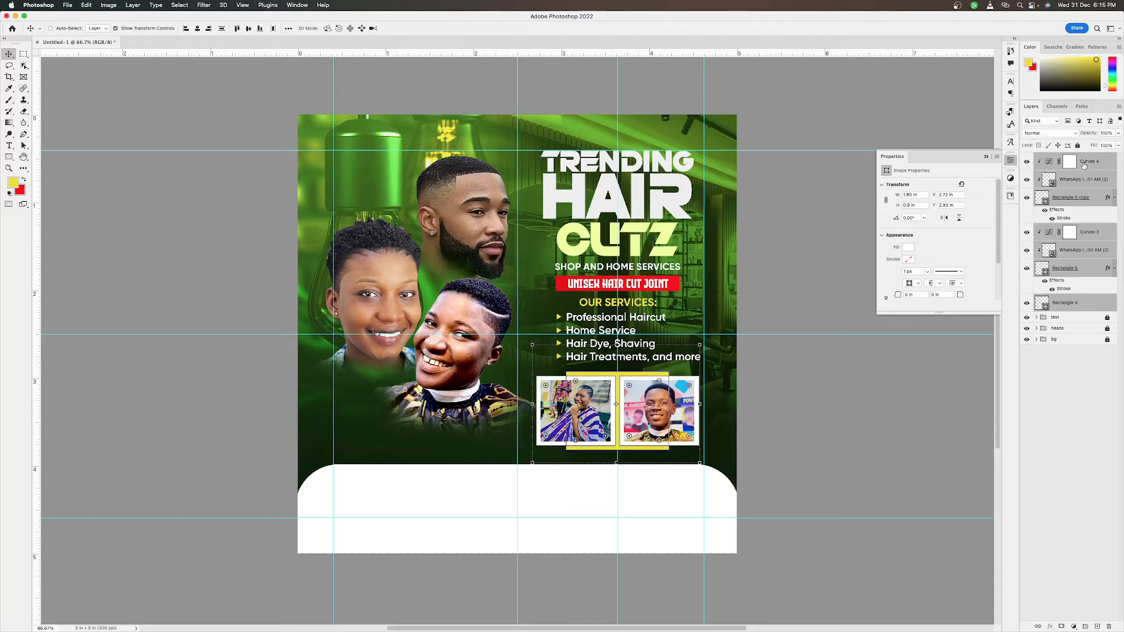
{"action": "key", "text": "super+g"}
{"action": "double_click", "coordinate": [1058, 158]}
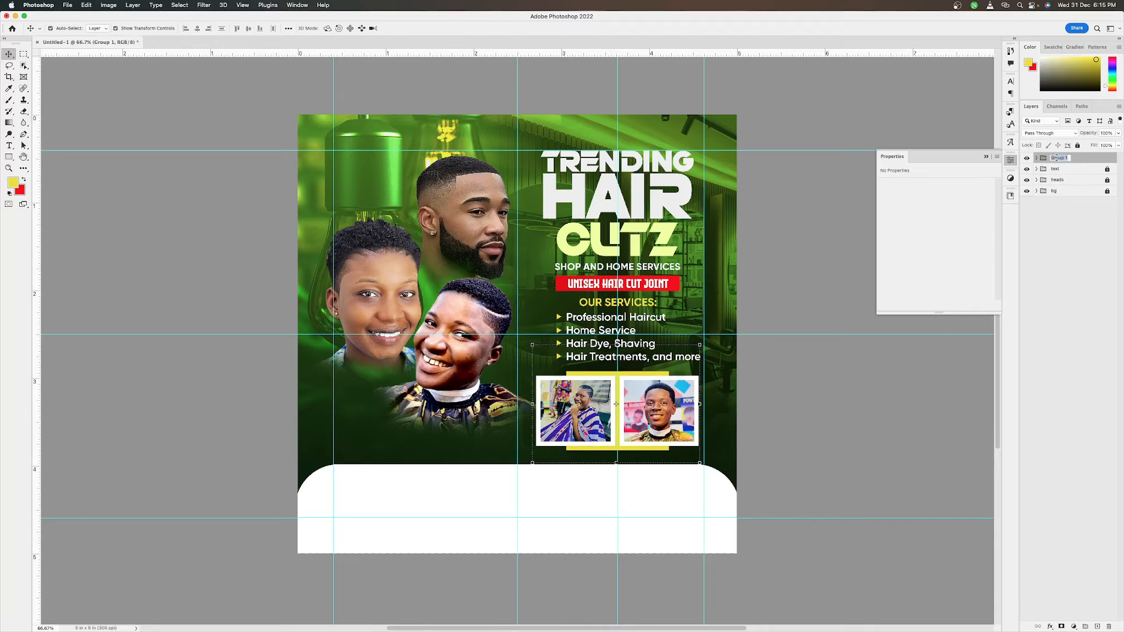
{"action": "type", "text": "image 2"}
{"action": "key", "text": "Return"}
{"action": "left_click", "coordinate": [1078, 145]}
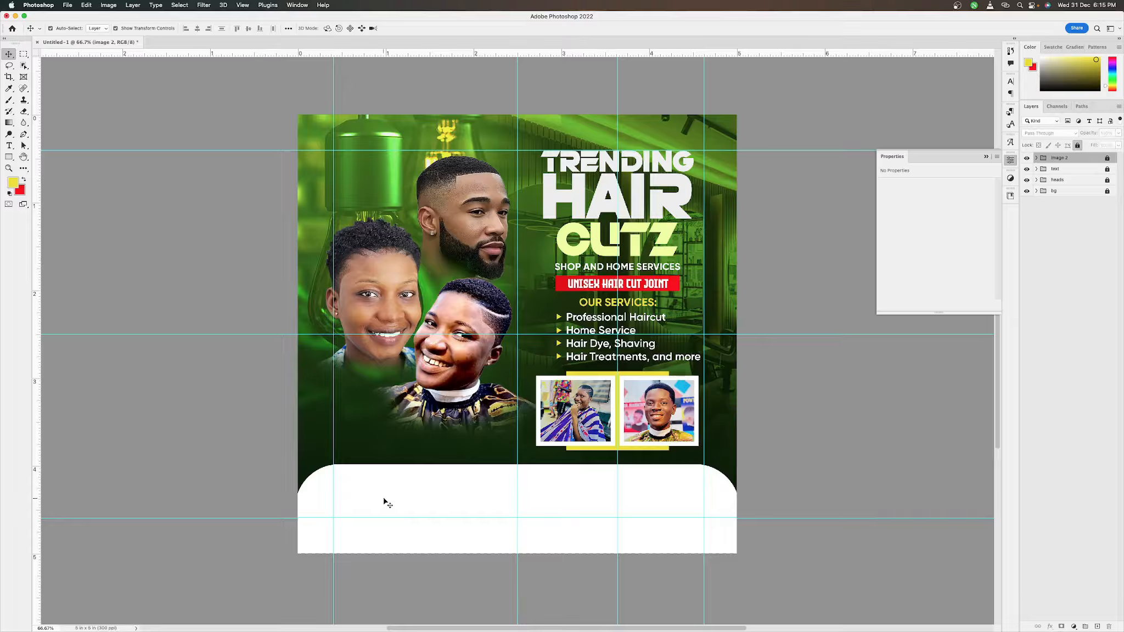
Switch to Notes, copy the salon's location line and return to Photoshop.
{"action": "mouse_move", "coordinate": [401, 631]}
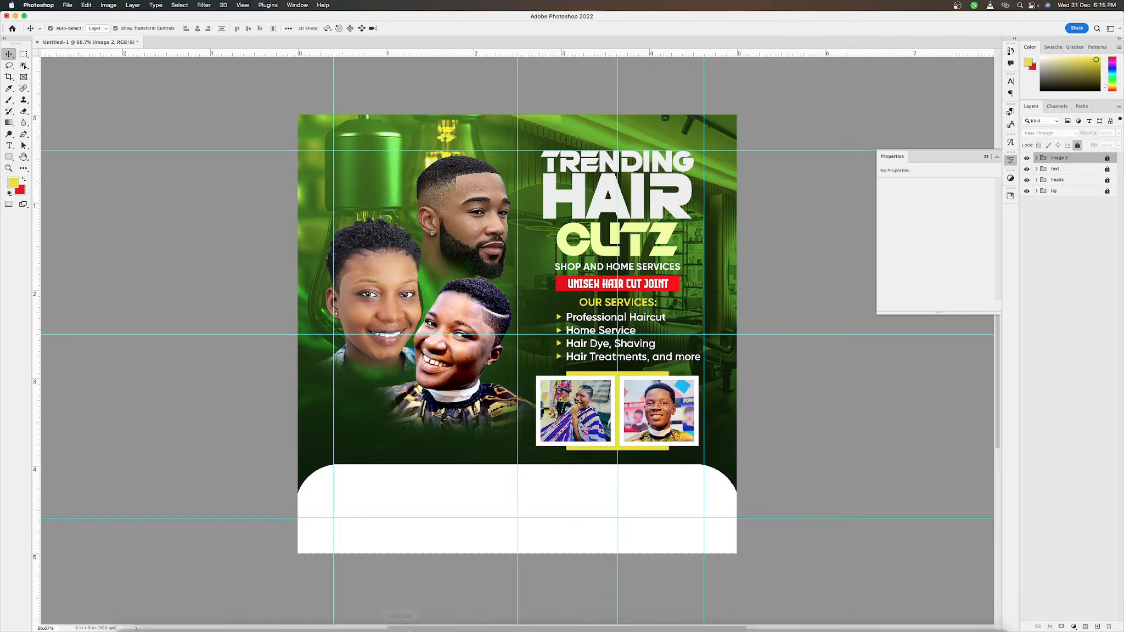
{"action": "left_click", "coordinate": [486, 609]}
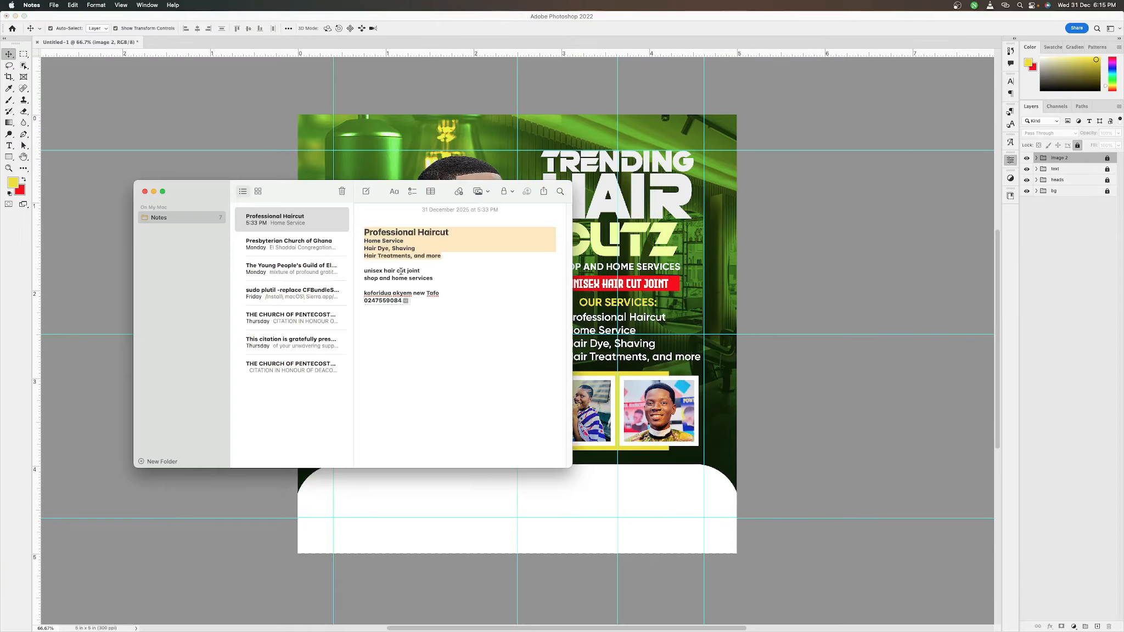
{"action": "left_click_drag", "start_coordinate": [439, 297], "coordinate": [354, 294]}
{"action": "key", "text": "super+c"}
{"action": "left_click", "coordinate": [409, 510]}
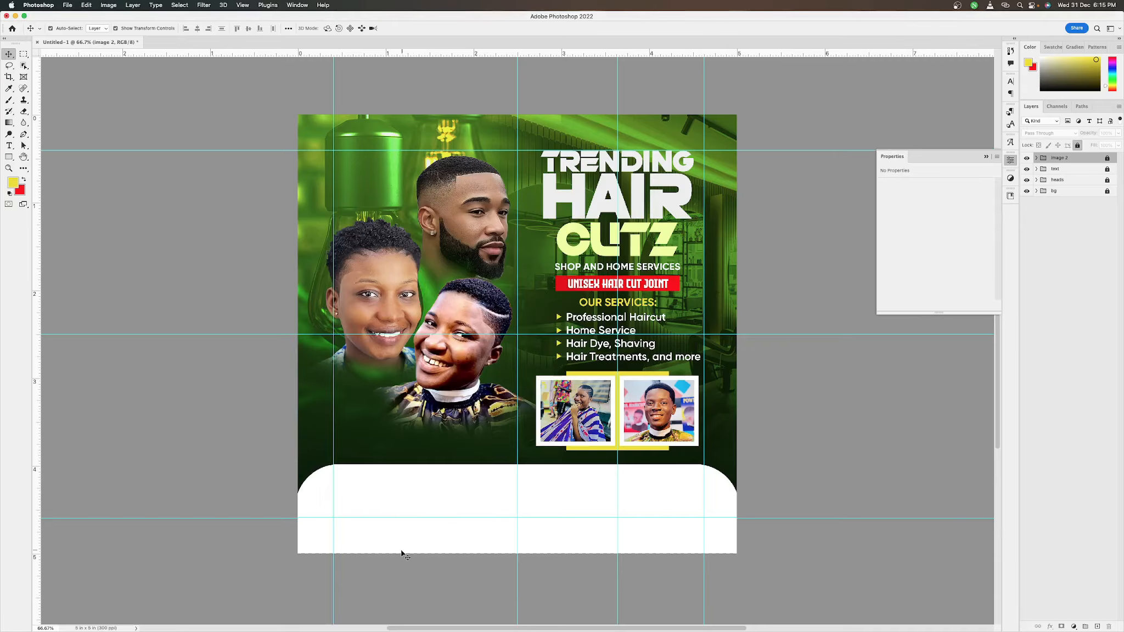
Paste the location line as a new text layer on the white bottom panel.
{"action": "key", "text": "t"}
{"action": "left_click", "coordinate": [395, 529]}
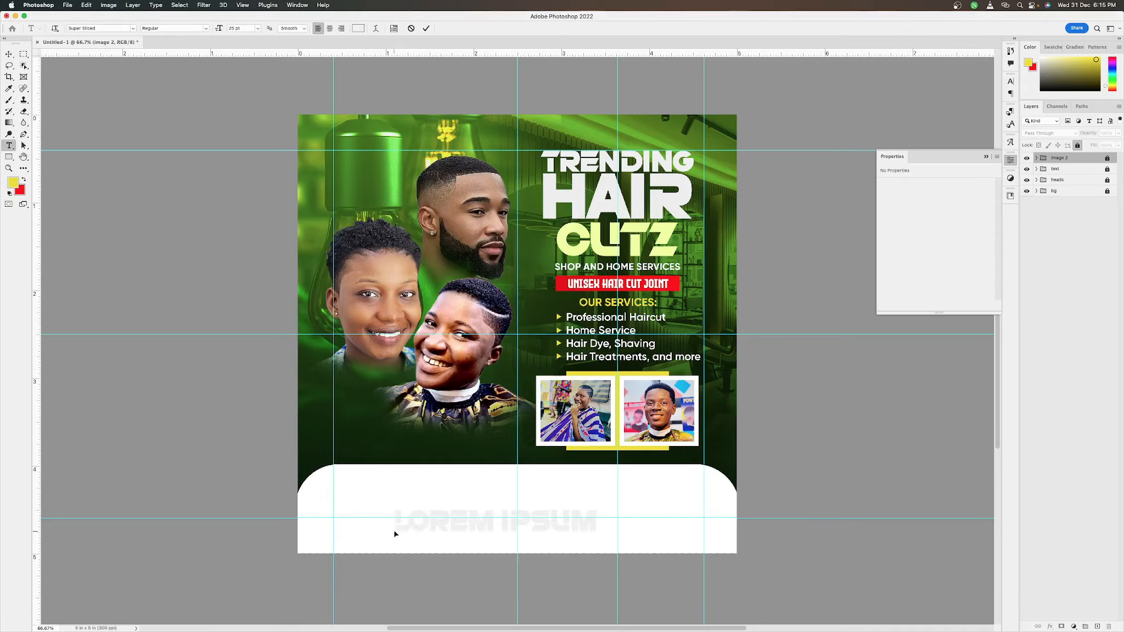
{"action": "key", "text": "super+v"}
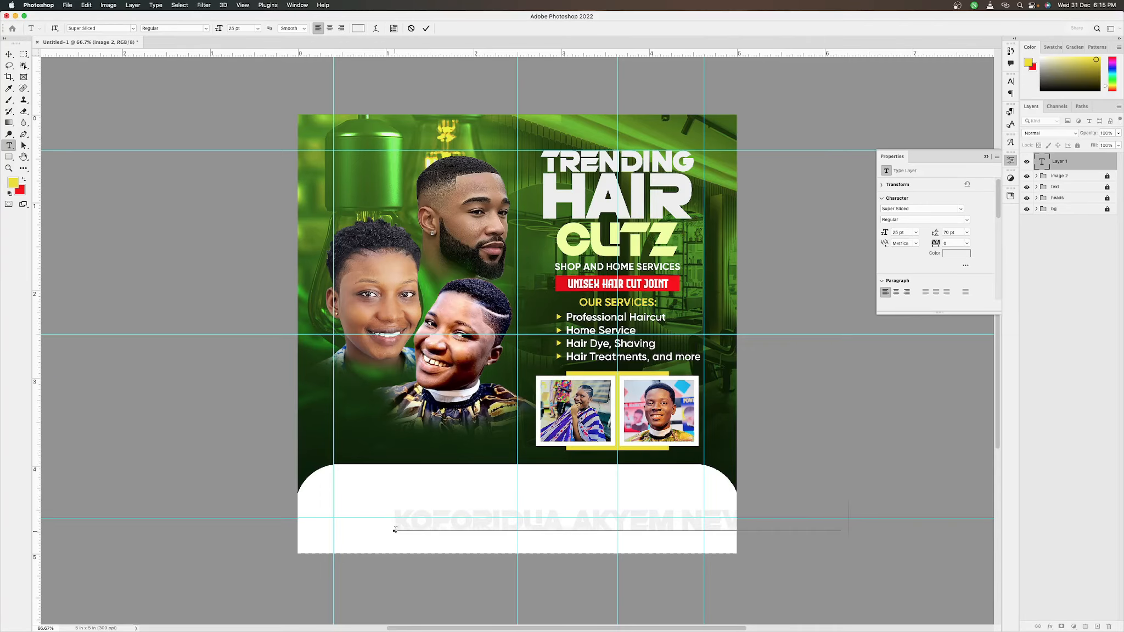
{"action": "left_click", "coordinate": [426, 29]}
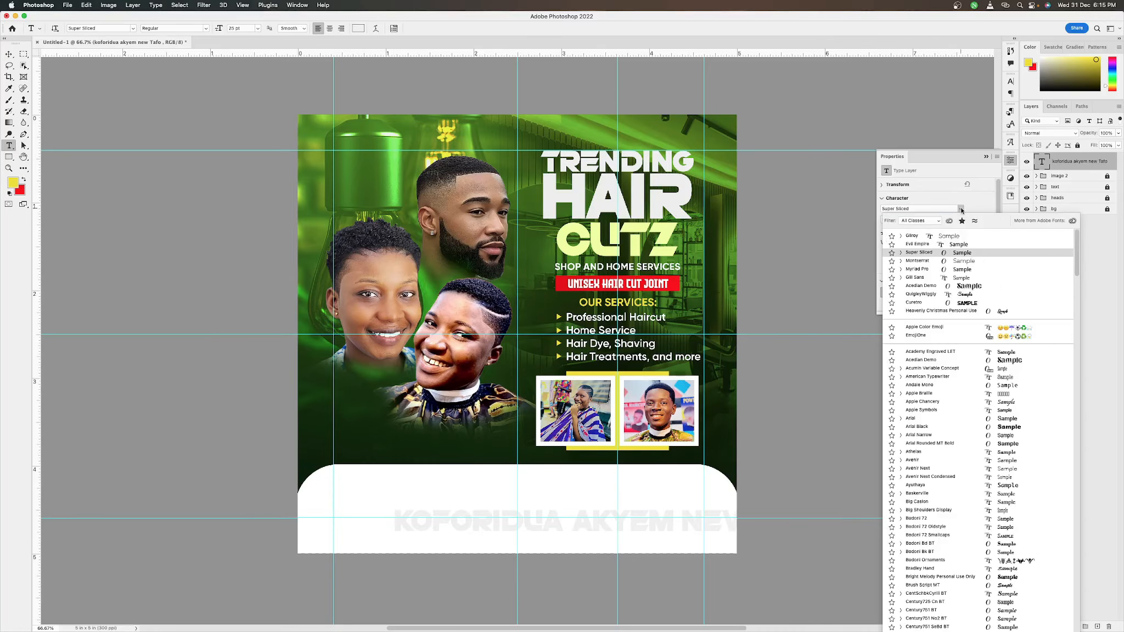
Set the location text to Gilroy at 15 pt and move it within the white panel.
{"action": "left_click", "coordinate": [955, 209]}
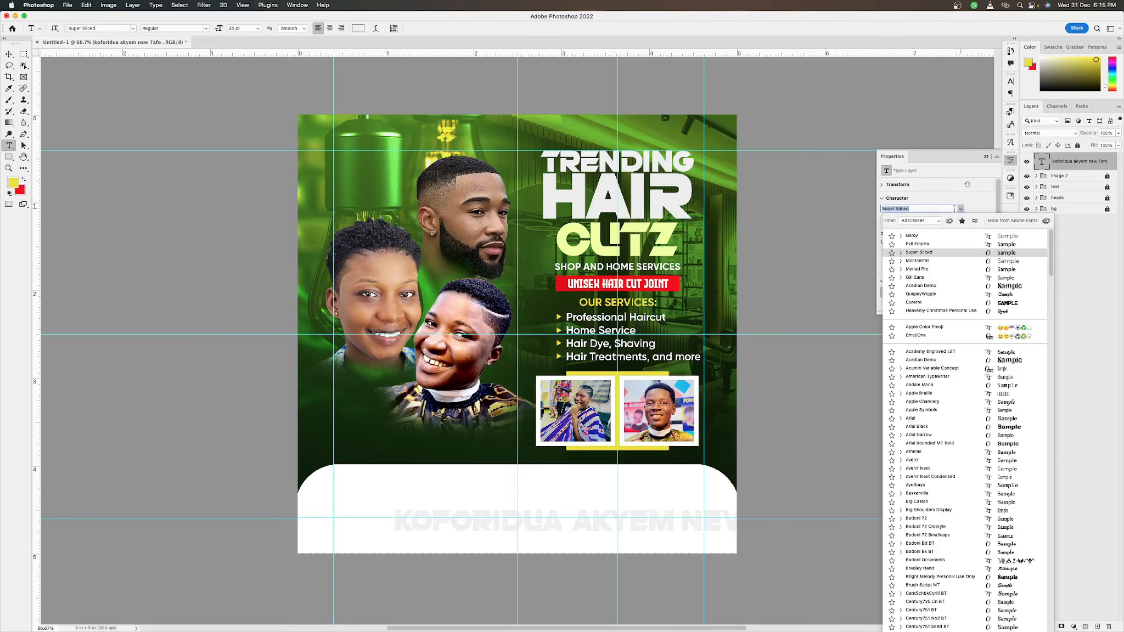
{"action": "left_click", "coordinate": [917, 237]}
{"action": "left_click", "coordinate": [912, 220]}
{"action": "left_click", "coordinate": [899, 290]}
{"action": "key", "text": "v"}
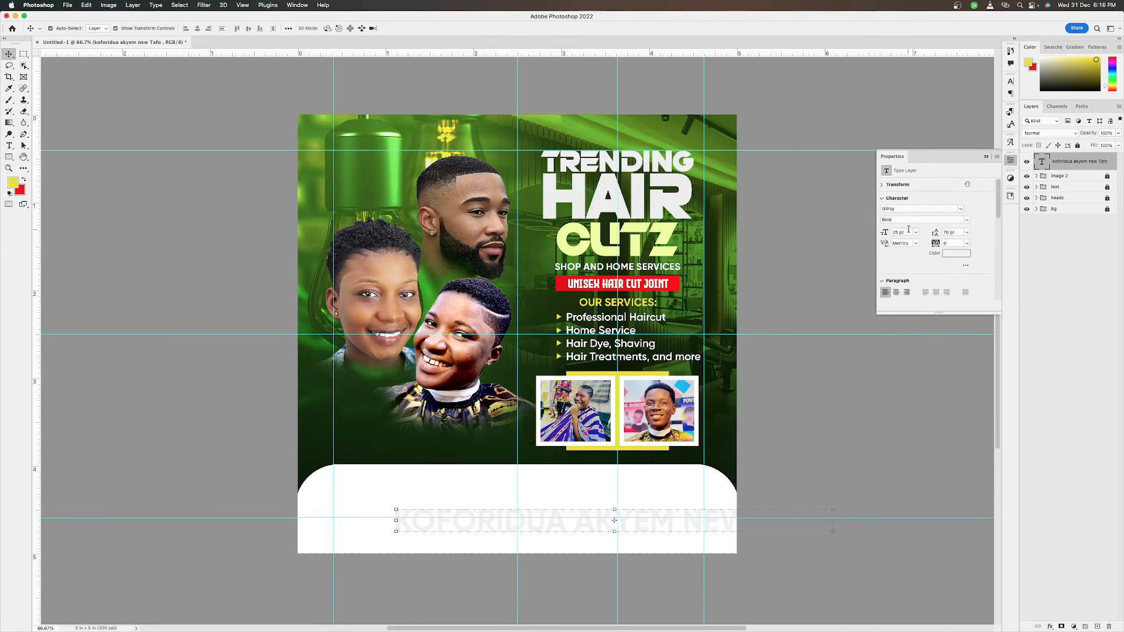
{"action": "left_click_drag", "start_coordinate": [885, 232], "coordinate": [855, 224]}
{"action": "left_click_drag", "start_coordinate": [578, 531], "coordinate": [572, 522]}
Set the location text to the Black style in a near-black colour and centre it horizontally on the flyer.
{"action": "left_click", "coordinate": [967, 220]}
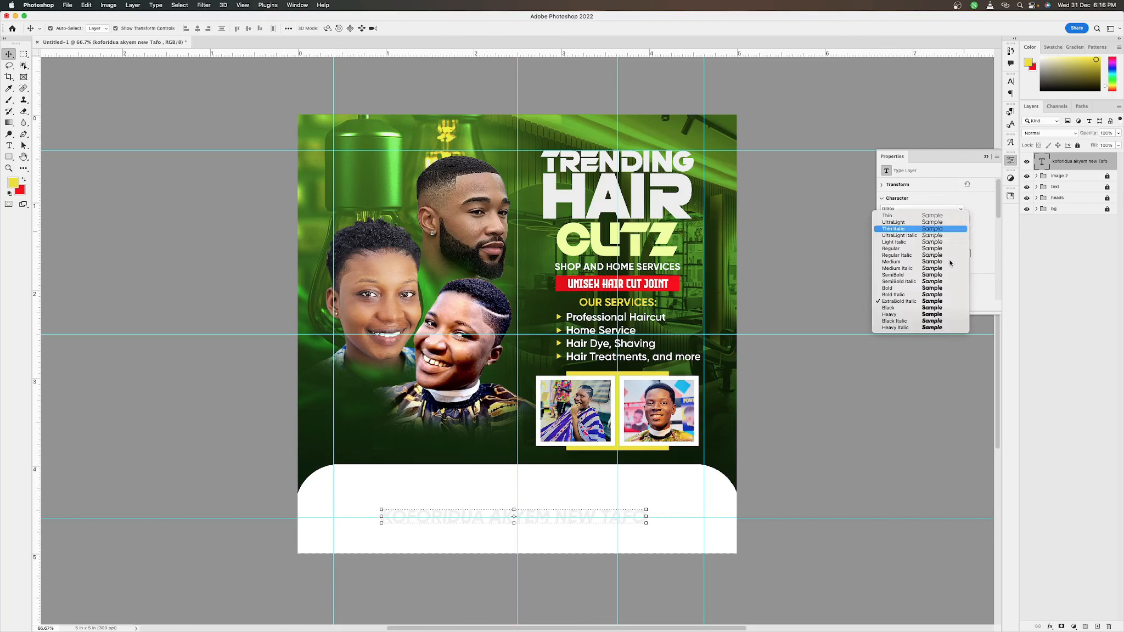
{"action": "left_click", "coordinate": [900, 301]}
{"action": "left_click", "coordinate": [956, 253]}
{"action": "left_click", "coordinate": [579, 364]}
{"action": "left_click", "coordinate": [777, 253]}
{"action": "left_click_drag", "start_coordinate": [575, 519], "coordinate": [579, 523]}
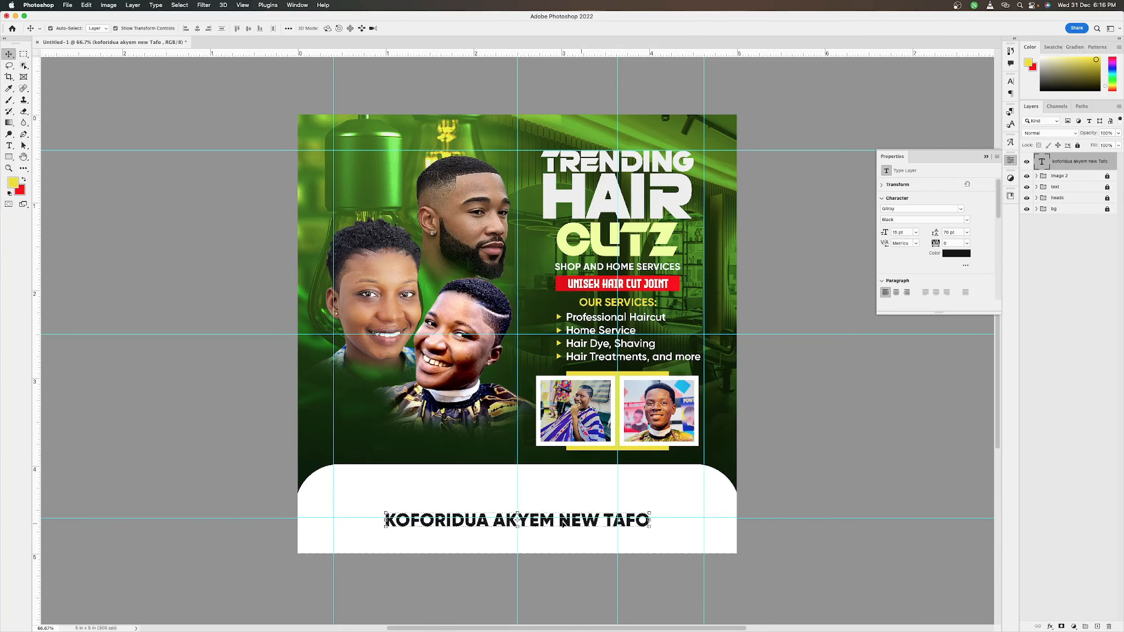
Paste the contact phone number from Notes as text above the location line and enlarge it to 20 pt.
{"action": "left_click", "coordinate": [560, 610]}
{"action": "left_click", "coordinate": [448, 512]}
{"action": "key", "text": "t"}
{"action": "left_click", "coordinate": [456, 499]}
{"action": "key", "text": "super+v"}
{"action": "left_click_drag", "start_coordinate": [532, 494], "coordinate": [585, 497]}
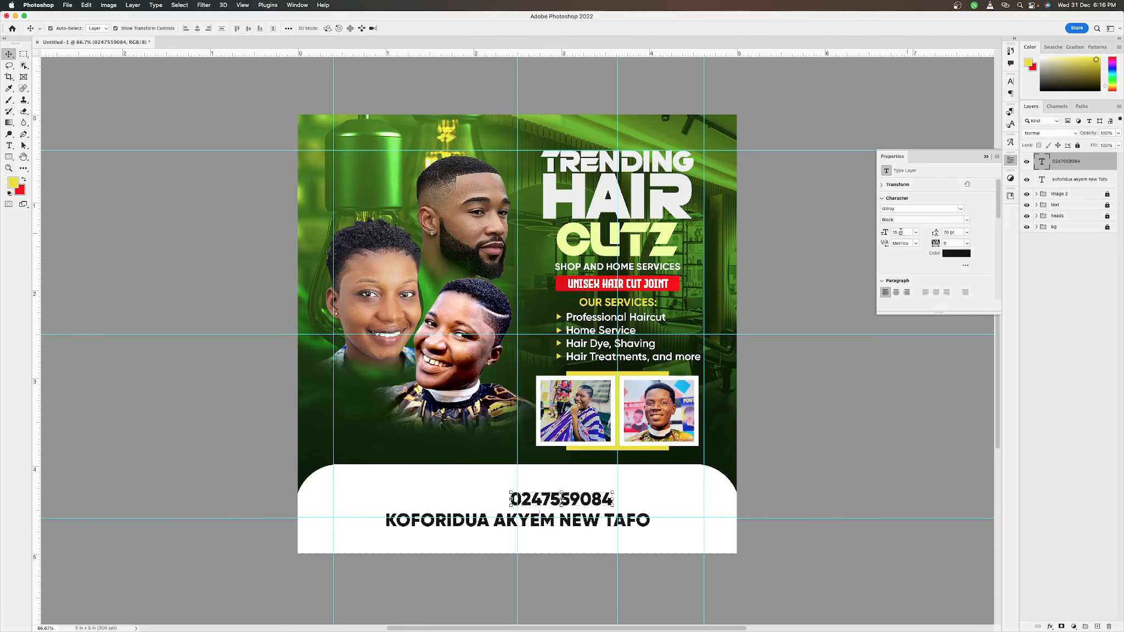
{"action": "left_click_drag", "start_coordinate": [885, 232], "coordinate": [889, 232]}
{"action": "left_click_drag", "start_coordinate": [595, 500], "coordinate": [590, 500]}
Draw a pill-shaped rectangle left of the phone number with a near-black fill and no stroke.
{"action": "key", "text": "u"}
{"action": "mouse_move", "coordinate": [392, 482]}
{"action": "left_mouse_down"}
{"action": "mouse_move", "coordinate": [493, 504]}
{"action": "mouse_move", "coordinate": [477, 499]}
{"action": "left_mouse_up"}
{"action": "key", "text": "v"}
{"action": "left_click", "coordinate": [908, 247]}
{"action": "left_click", "coordinate": [886, 294]}
{"action": "left_click", "coordinate": [909, 259]}
{"action": "left_click", "coordinate": [891, 276]}
Add a new text layer reading "contact" near the white panel's upper-left corner.
{"action": "key", "text": "t"}
{"action": "left_click", "coordinate": [353, 478]}
{"action": "type", "text": "contact"}
{"action": "key", "text": "super+Return"}
{"action": "key", "text": "v"}
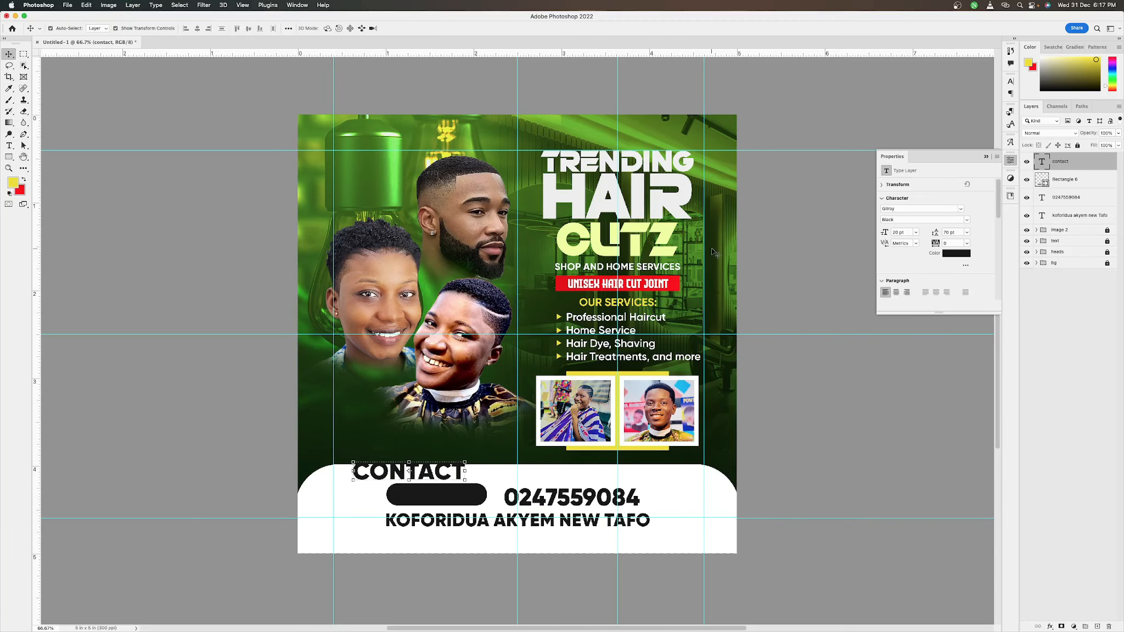
Set the "contact" text to 12 pt in white and centre it inside the black pill shape.
{"action": "left_click_drag", "start_coordinate": [885, 233], "coordinate": [820, 251]}
{"action": "left_click_drag", "start_coordinate": [393, 472], "coordinate": [434, 498]}
{"action": "left_click", "coordinate": [952, 255]}
{"action": "key", "text": "Return"}
{"action": "left_click_drag", "start_coordinate": [906, 232], "coordinate": [872, 234]}
{"action": "type", "text": "12"}
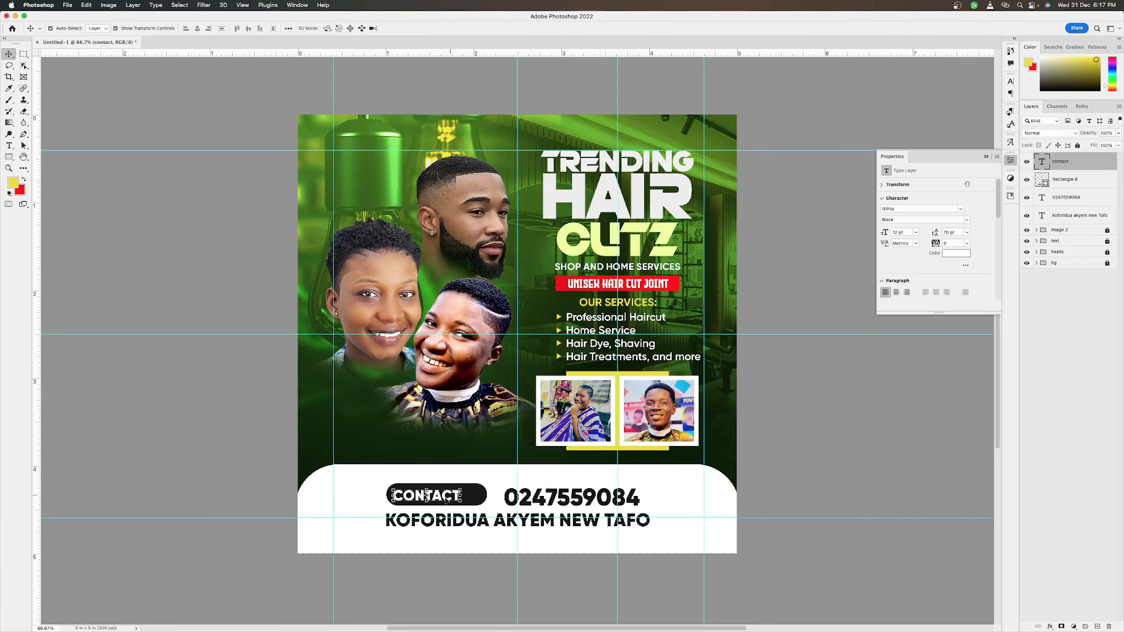
{"action": "left_click_drag", "start_coordinate": [427, 498], "coordinate": [435, 495]}
Try the phone number at 25 pt and 23 pt beside the contact pill.
{"action": "left_click_drag", "start_coordinate": [579, 498], "coordinate": [573, 495]}
{"action": "left_click_drag", "start_coordinate": [905, 233], "coordinate": [869, 235]}
{"action": "type", "text": "25"}
{"action": "key", "text": "Return"}
{"action": "left_click_drag", "start_coordinate": [593, 494], "coordinate": [584, 497]}
{"action": "type", "text": "23"}
{"action": "key", "text": "Return"}
Set the phone number to 22 pt and align its right edge with the end of the location line.
{"action": "left_click_drag", "start_coordinate": [906, 232], "coordinate": [861, 236]}
{"action": "type", "text": "22"}
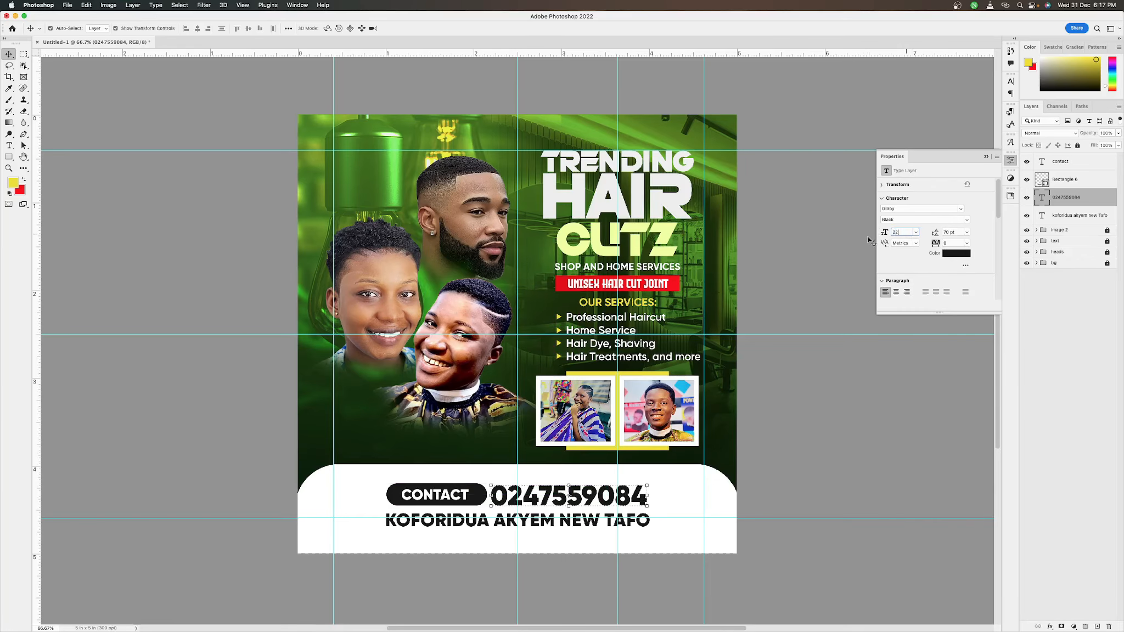
{"action": "key", "text": "Return"}
{"action": "left_click_drag", "start_coordinate": [595, 497], "coordinate": [603, 497]}
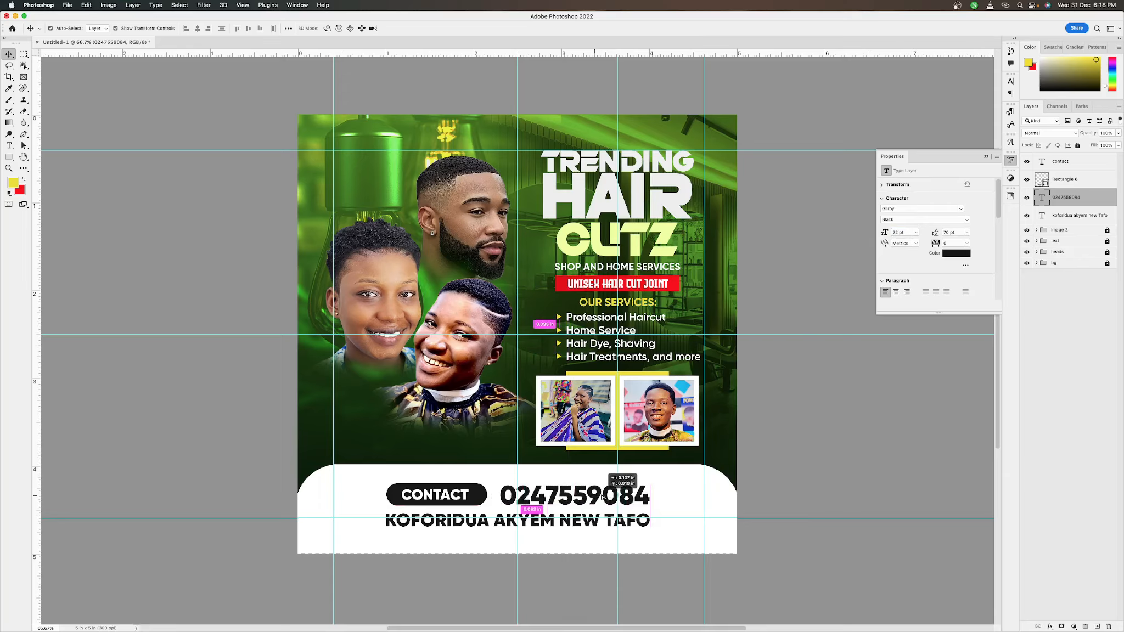
Fine-tune the phone number's position, group the four contact layers as "contact info" and lock the group.
{"action": "left_click_drag", "start_coordinate": [602, 497], "coordinate": [603, 497]}
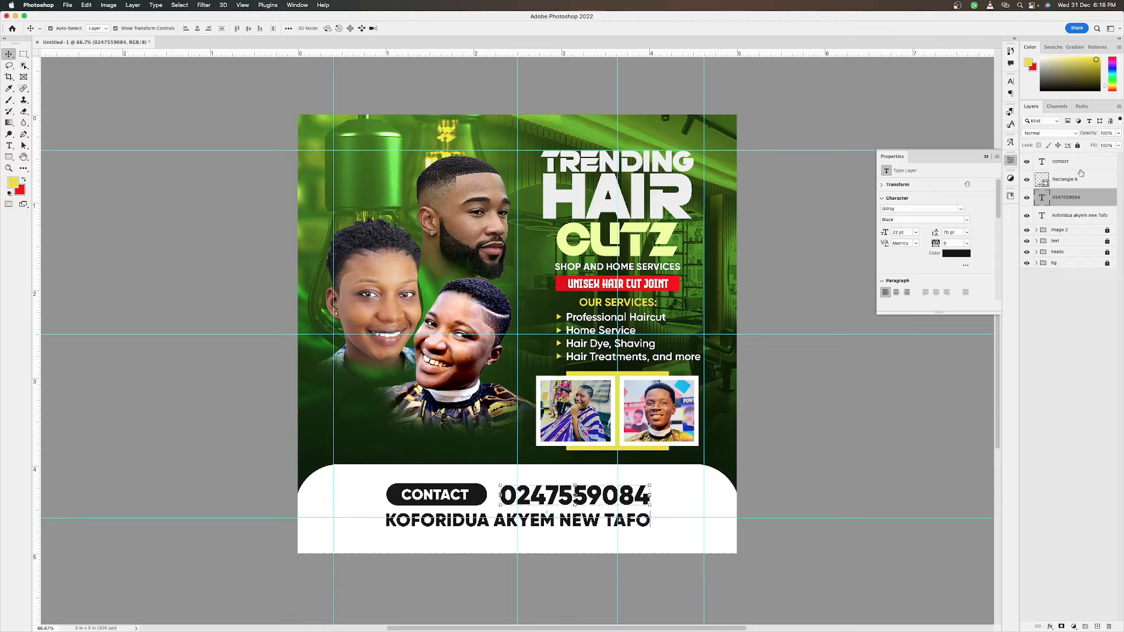
{"action": "left_click", "coordinate": [1082, 165], "text": "shift"}
{"action": "left_click", "coordinate": [1076, 216], "text": "shift"}
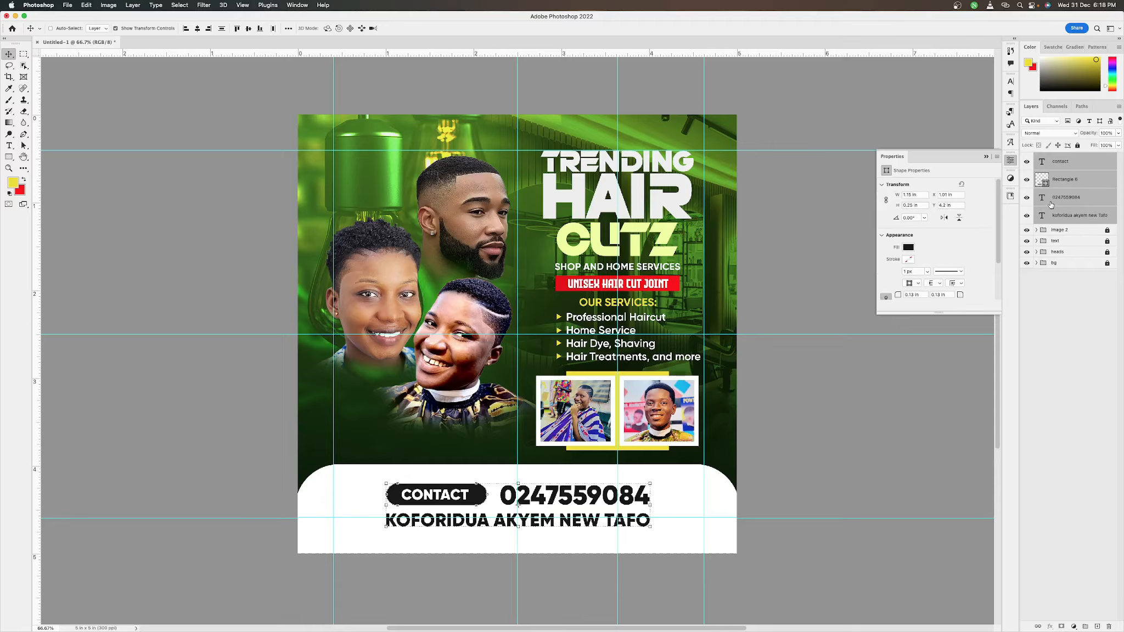
{"action": "key", "text": "super+g"}
{"action": "double_click", "coordinate": [1059, 158]}
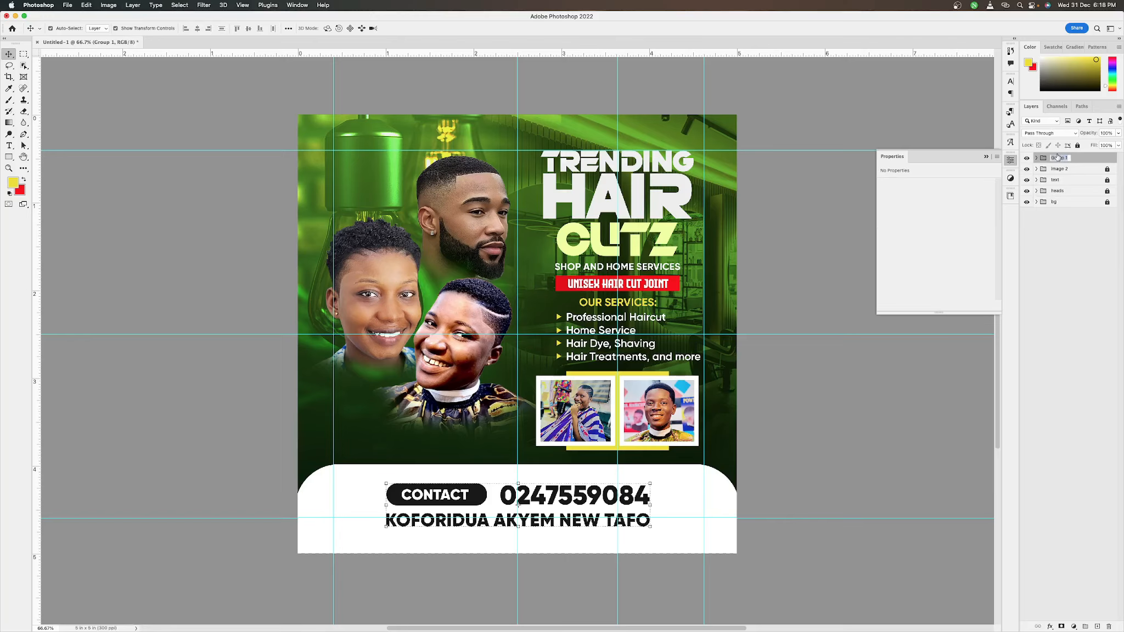
{"action": "type", "text": "contact info"}
{"action": "key", "text": "Return"}
{"action": "left_click", "coordinate": [1078, 145]}
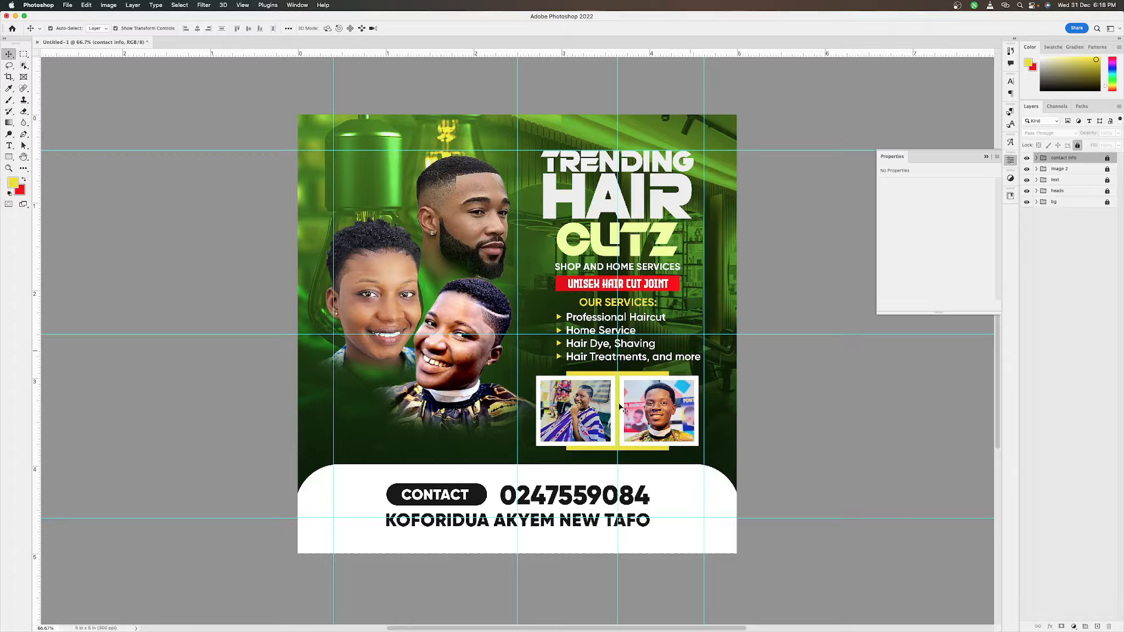
Place the clipper image pngwing.com (18).png in the flyer's lower-left corner and stack its layer below the heads group.
{"action": "left_click", "coordinate": [67, 6]}
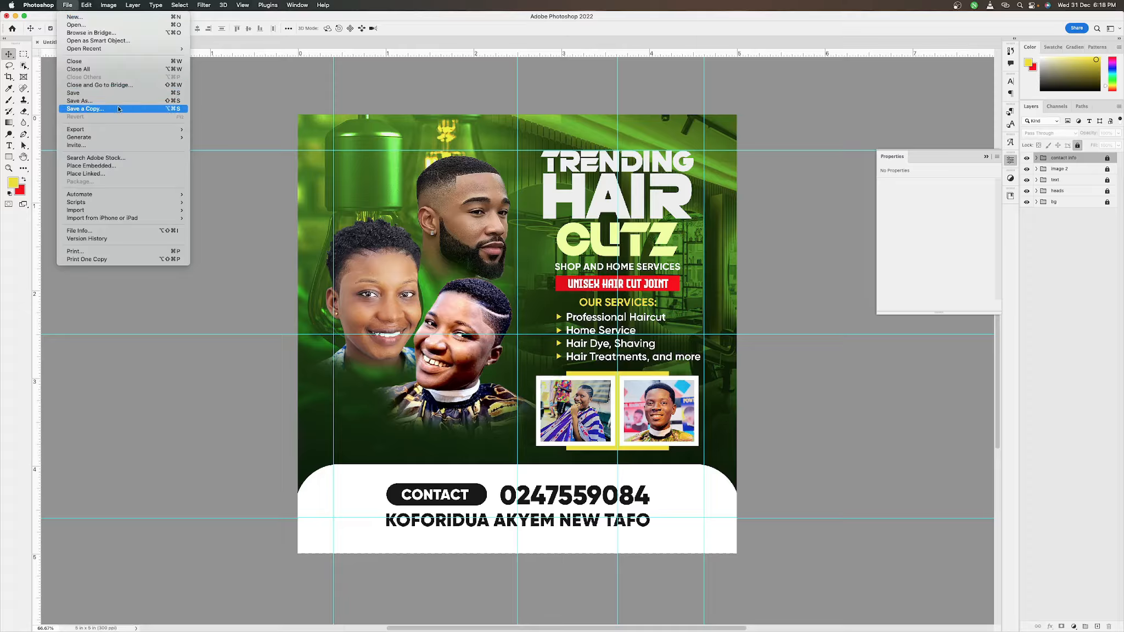
{"action": "left_click", "coordinate": [115, 168]}
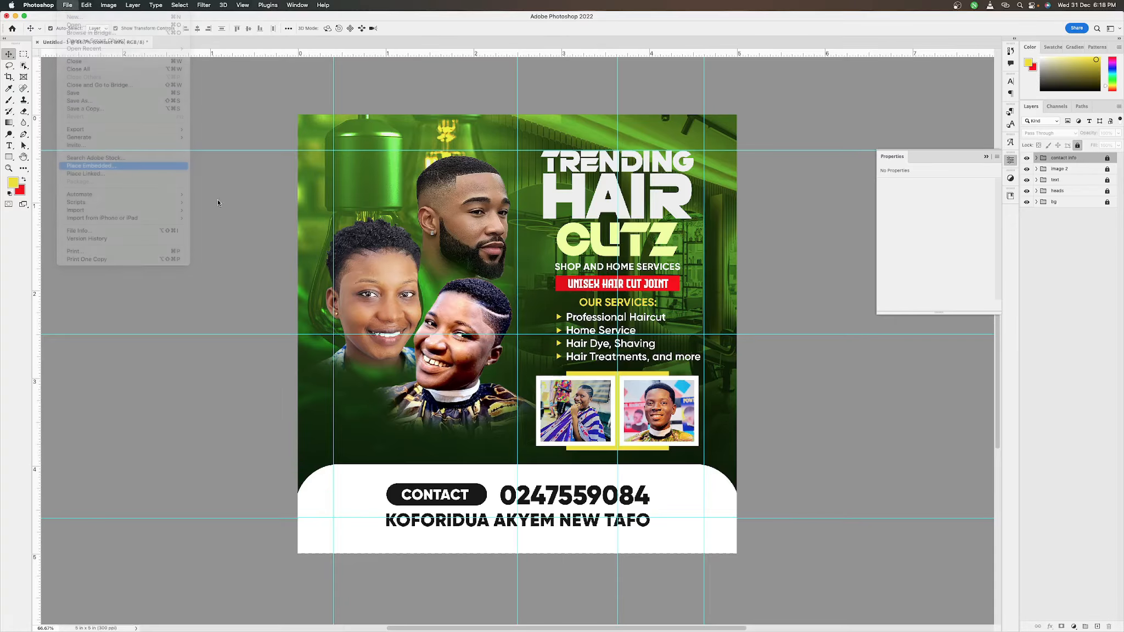
{"action": "left_click", "coordinate": [645, 195]}
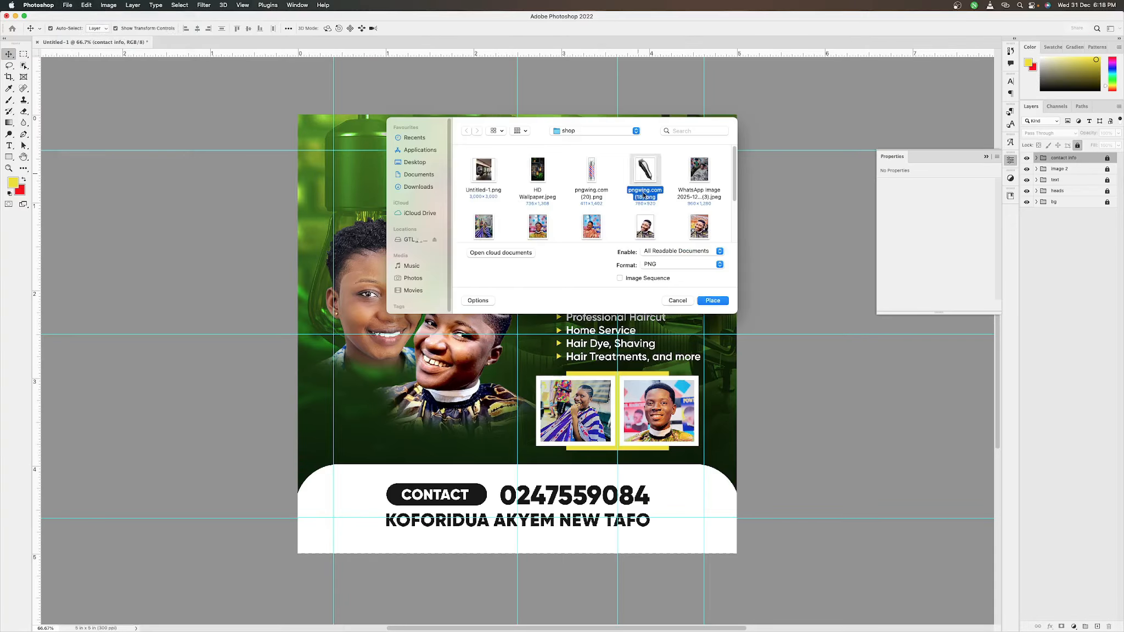
{"action": "left_click", "coordinate": [719, 303]}
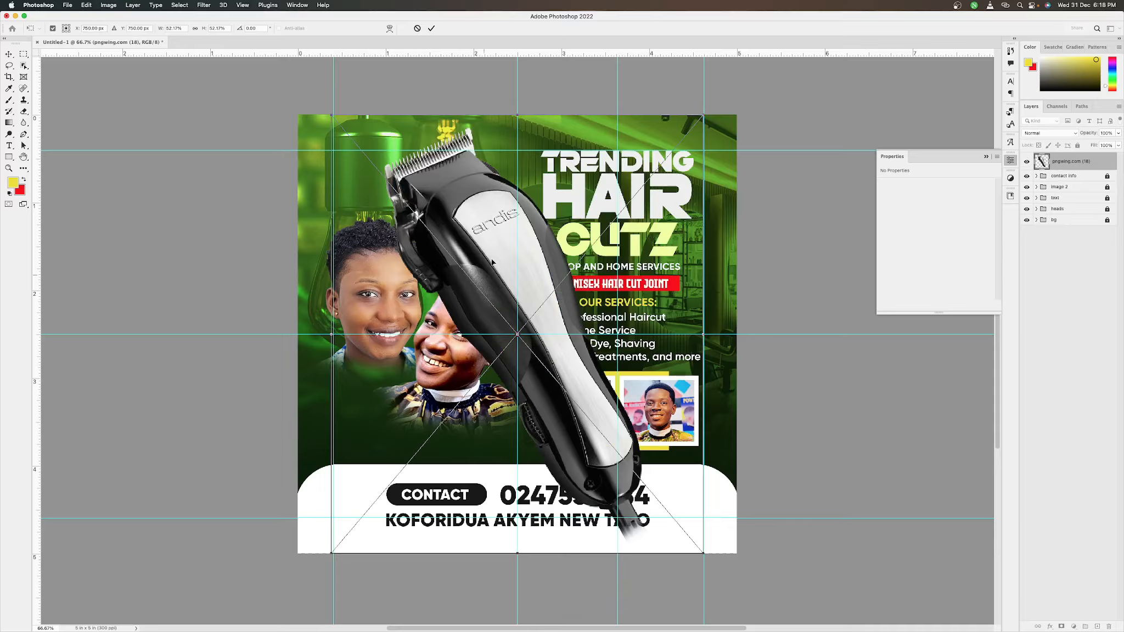
{"action": "left_click_drag", "start_coordinate": [492, 263], "coordinate": [391, 493]}
{"action": "key", "text": "Return"}
{"action": "left_click_drag", "start_coordinate": [1070, 161], "coordinate": [1079, 214]}
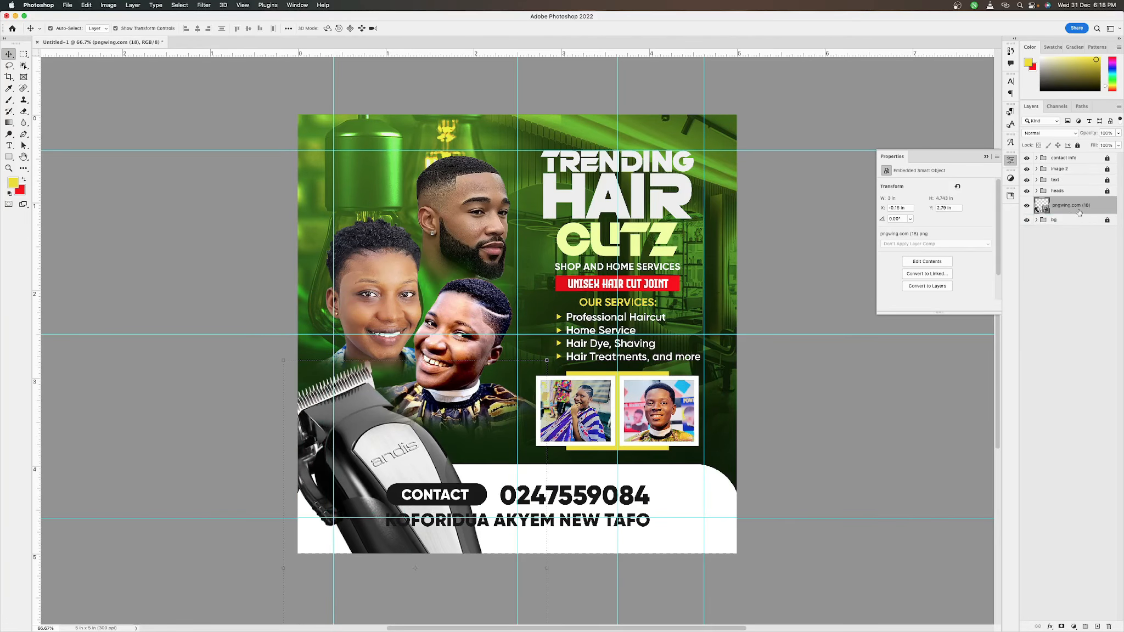
{"action": "key", "text": "m"}
{"action": "left_click_drag", "start_coordinate": [299, 465], "coordinate": [736, 554]}
{"action": "left_click", "coordinate": [1078, 145]}
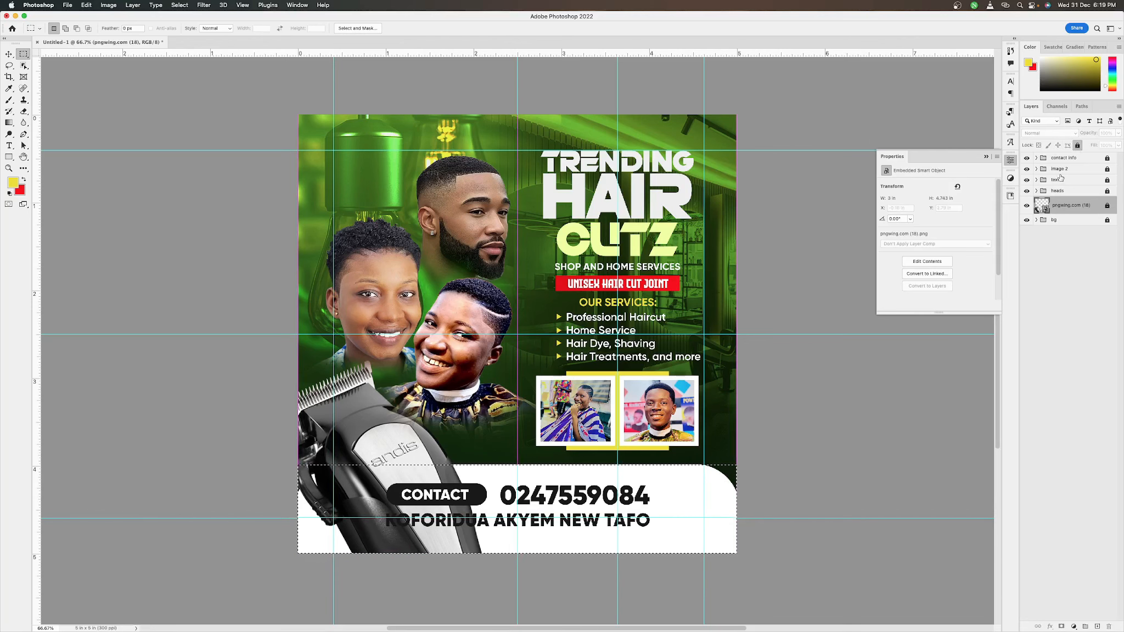
{"action": "left_click", "coordinate": [1061, 626]}
{"action": "key", "text": "super+i"}
{"action": "key", "text": "super+z"}
{"action": "key", "text": "super+z"}
{"action": "key", "text": "super+z"}
{"action": "key", "text": "super+z"}
Unlock the bg group, stack the clipper layer beneath the white panel shape inside it, and shift the clipper slightly left.
{"action": "key", "text": "v"}
{"action": "left_click", "coordinate": [1036, 220]}
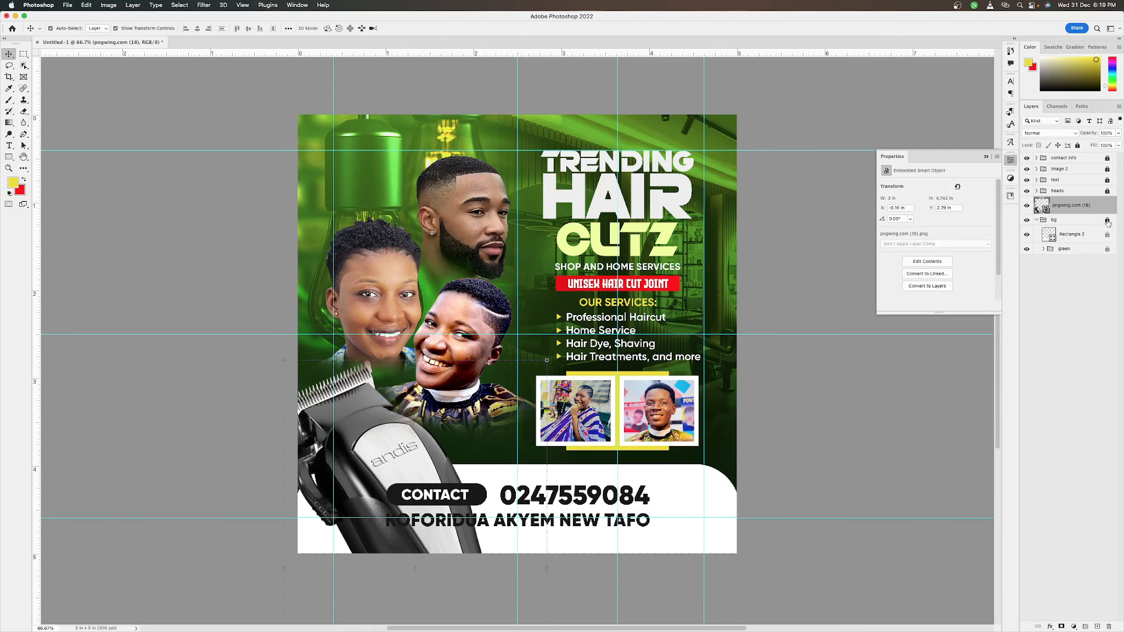
{"action": "left_click", "coordinate": [1107, 221]}
{"action": "left_click_drag", "start_coordinate": [1065, 206], "coordinate": [1058, 242]}
{"action": "left_click_drag", "start_coordinate": [385, 431], "coordinate": [371, 430]}
Place the barber pole image pngwing.com (20).png, scale it to about 31% and move it onto the flyer's right edge.
{"action": "left_click", "coordinate": [68, 5]}
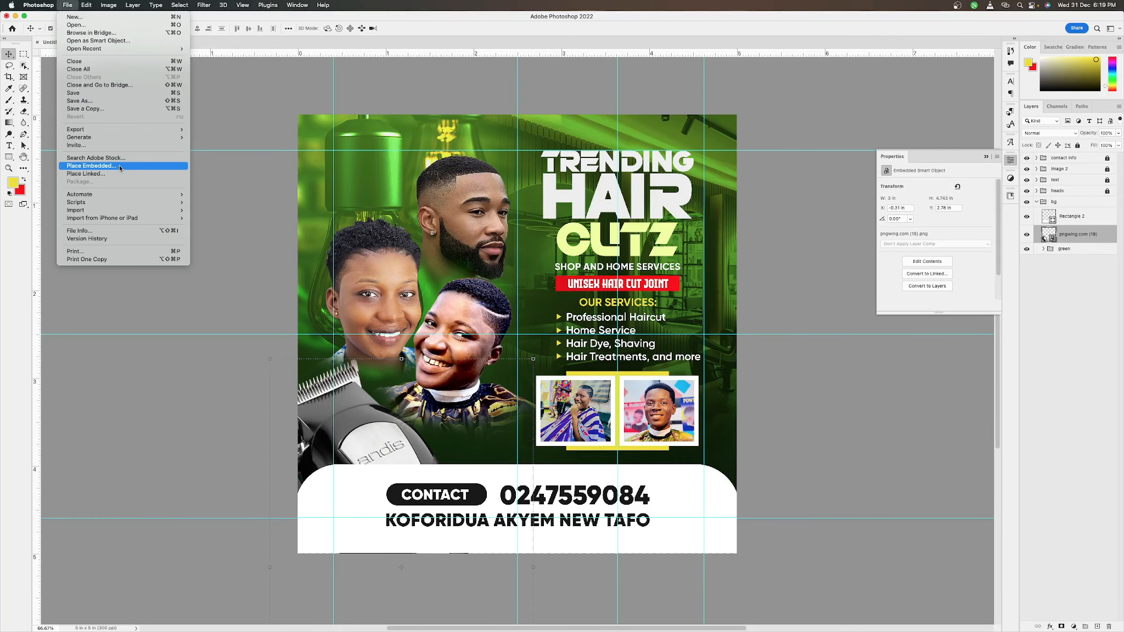
{"action": "left_click", "coordinate": [120, 168]}
{"action": "double_click", "coordinate": [648, 154]}
{"action": "left_click_drag", "start_coordinate": [583, 114], "coordinate": [488, 281]}
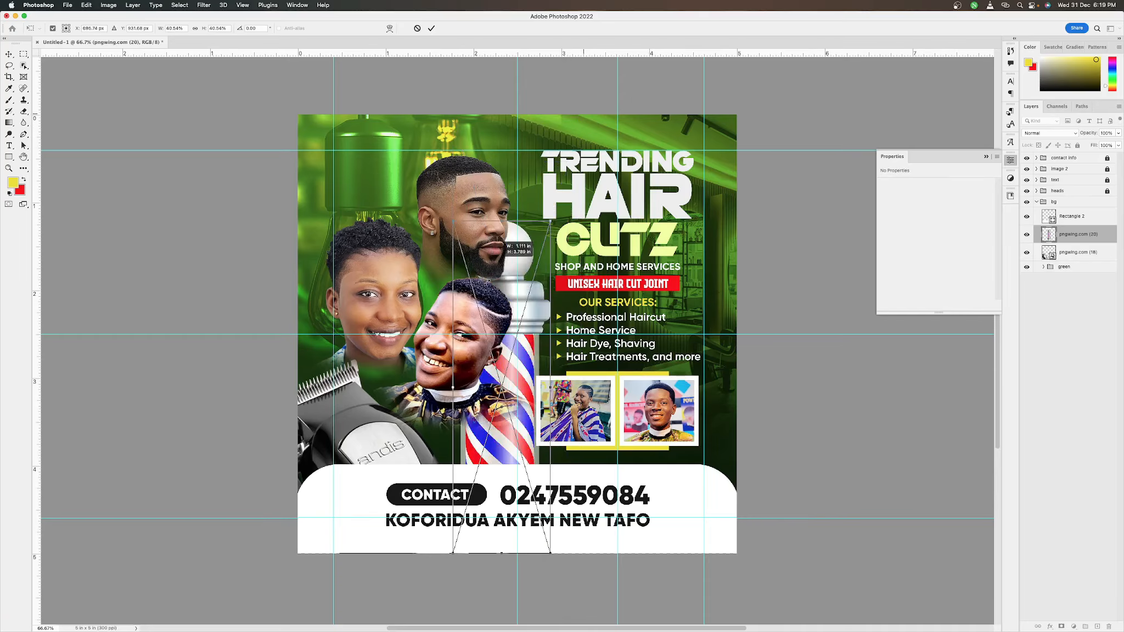
{"action": "left_click_drag", "start_coordinate": [551, 222], "coordinate": [527, 299]}
{"action": "left_click_drag", "start_coordinate": [511, 363], "coordinate": [759, 251]}
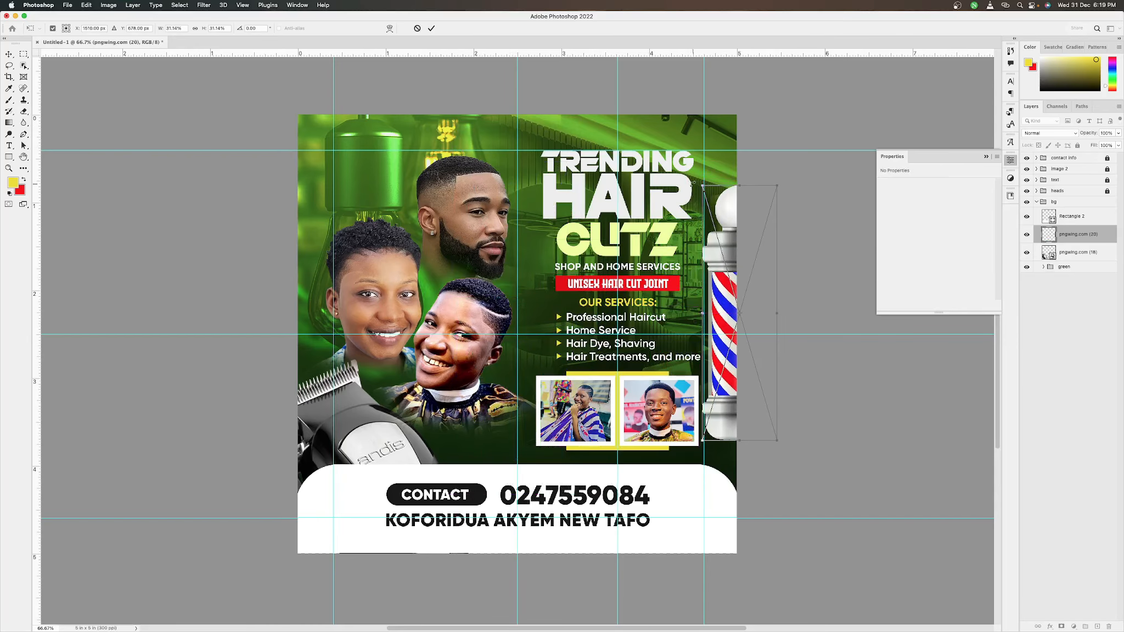
Rotate the barber pole to about -34.5°, shrink it and let it peek in from the right edge beside the headline.
{"action": "left_click_drag", "start_coordinate": [694, 182], "coordinate": [741, 271]}
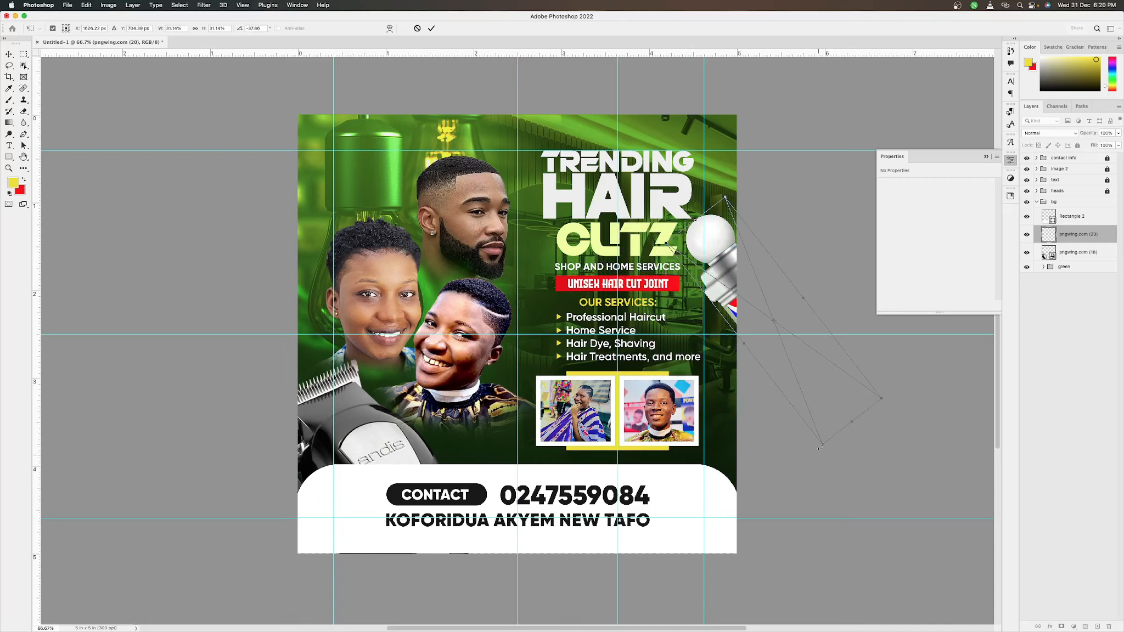
{"action": "left_click_drag", "start_coordinate": [821, 441], "coordinate": [796, 377]}
{"action": "left_click_drag", "start_coordinate": [720, 261], "coordinate": [719, 274]}
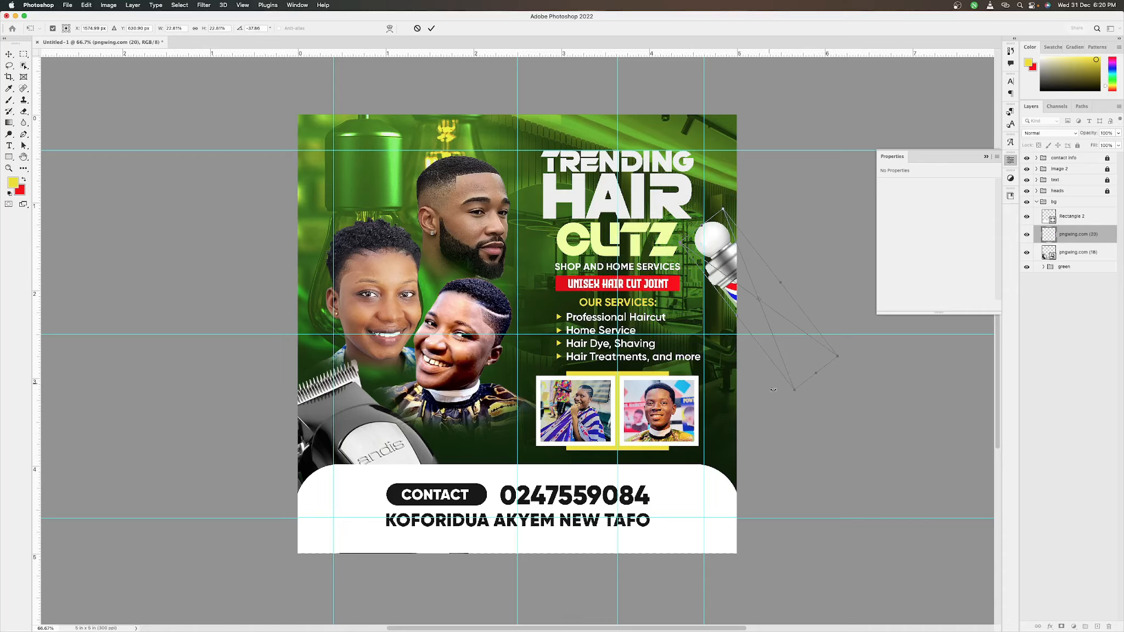
{"action": "left_click_drag", "start_coordinate": [798, 403], "coordinate": [759, 357]}
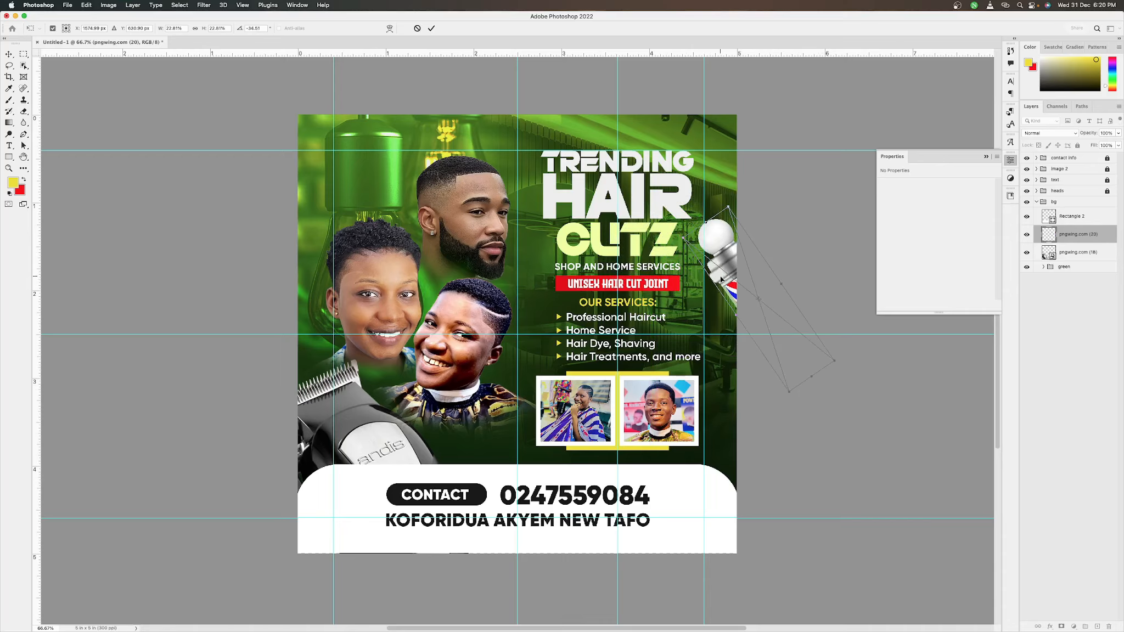
{"action": "left_click_drag", "start_coordinate": [724, 286], "coordinate": [719, 287]}
{"action": "key", "text": "Return"}
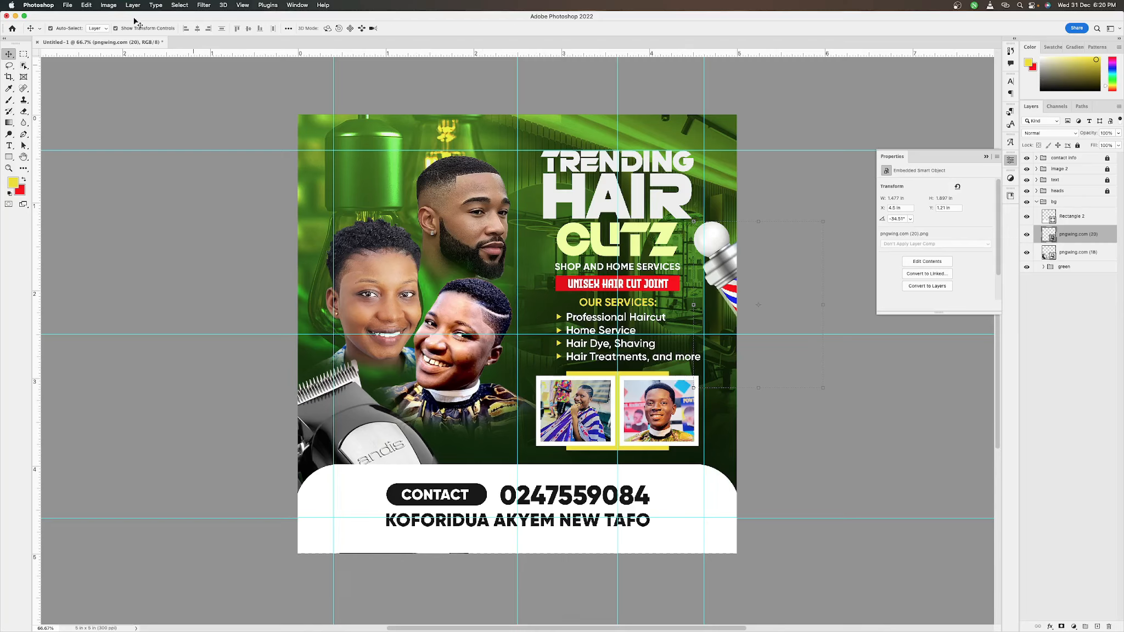
Place the light flare image _ (38).jpeg over the upper-left portrait area and set its blend mode to Screen.
{"action": "left_click", "coordinate": [72, 7]}
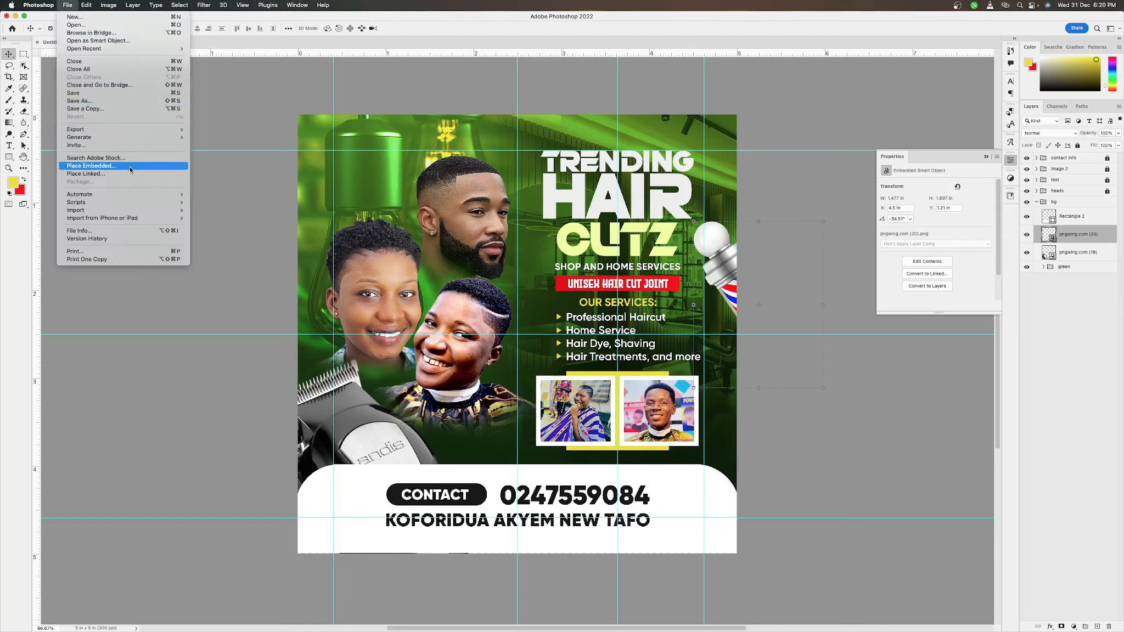
{"action": "left_click", "coordinate": [165, 167]}
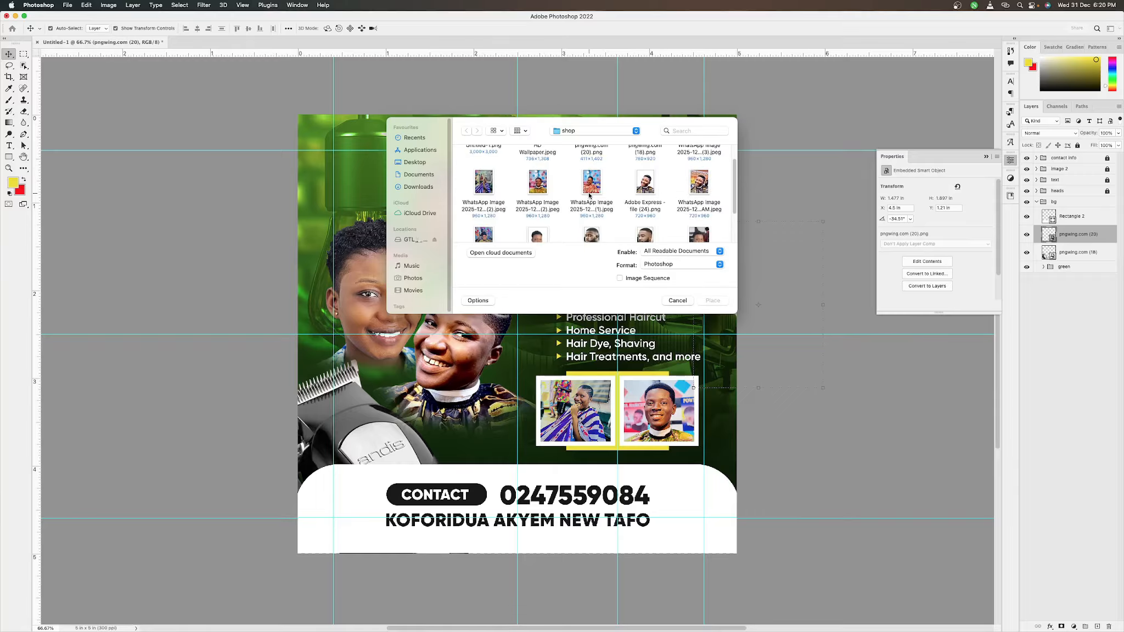
{"action": "left_click", "coordinate": [537, 224]}
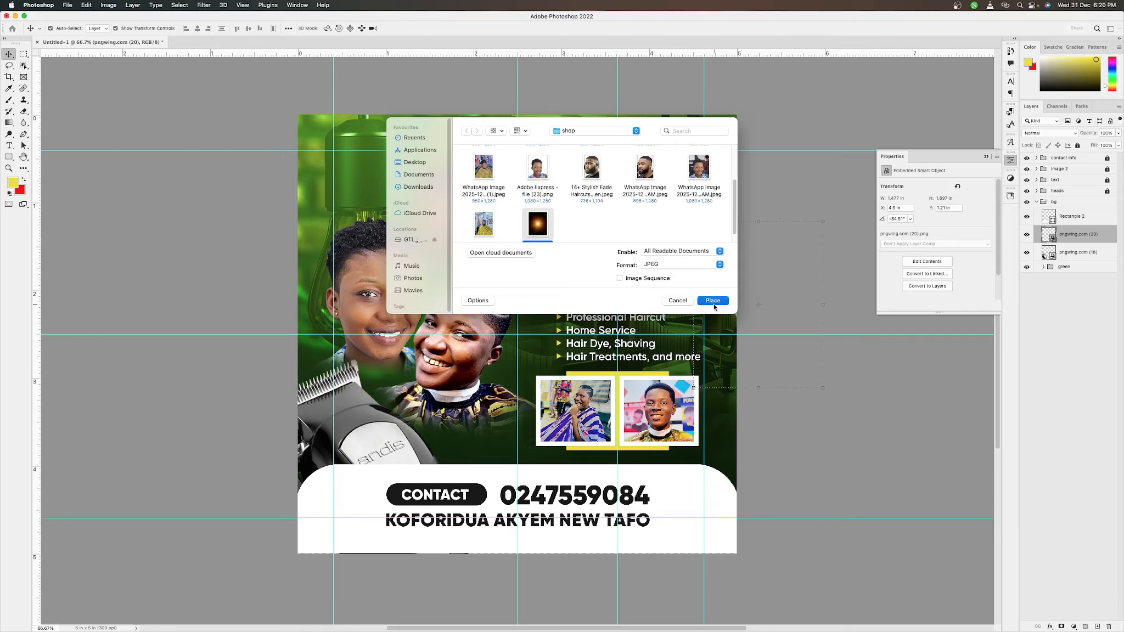
{"action": "left_click", "coordinate": [712, 301]}
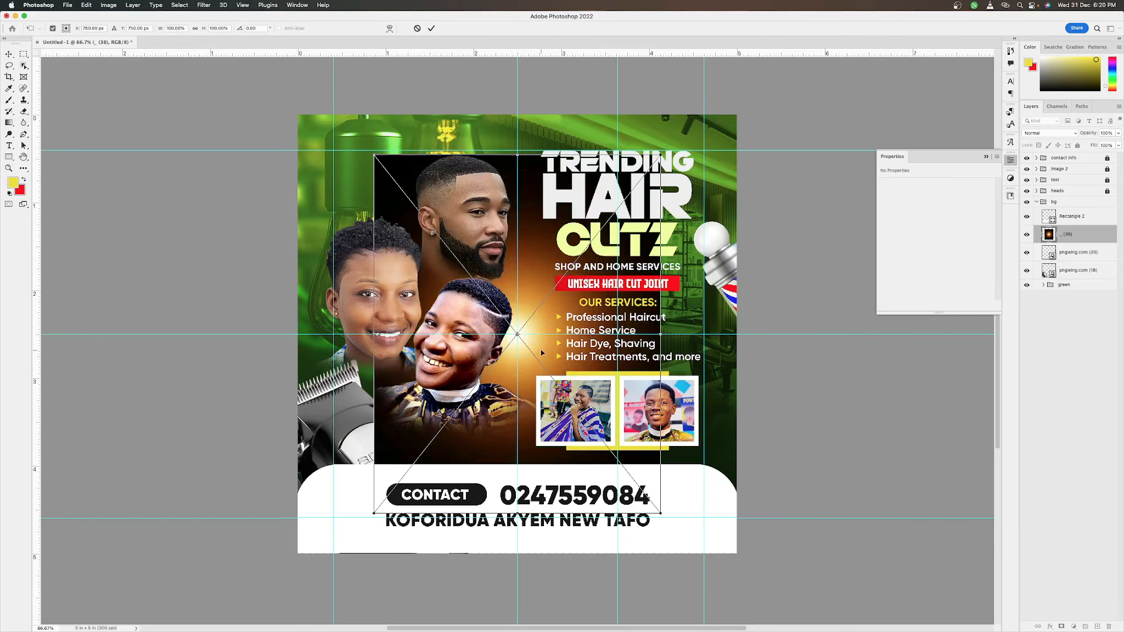
{"action": "left_click_drag", "start_coordinate": [542, 352], "coordinate": [393, 247]}
{"action": "key", "text": "Return"}
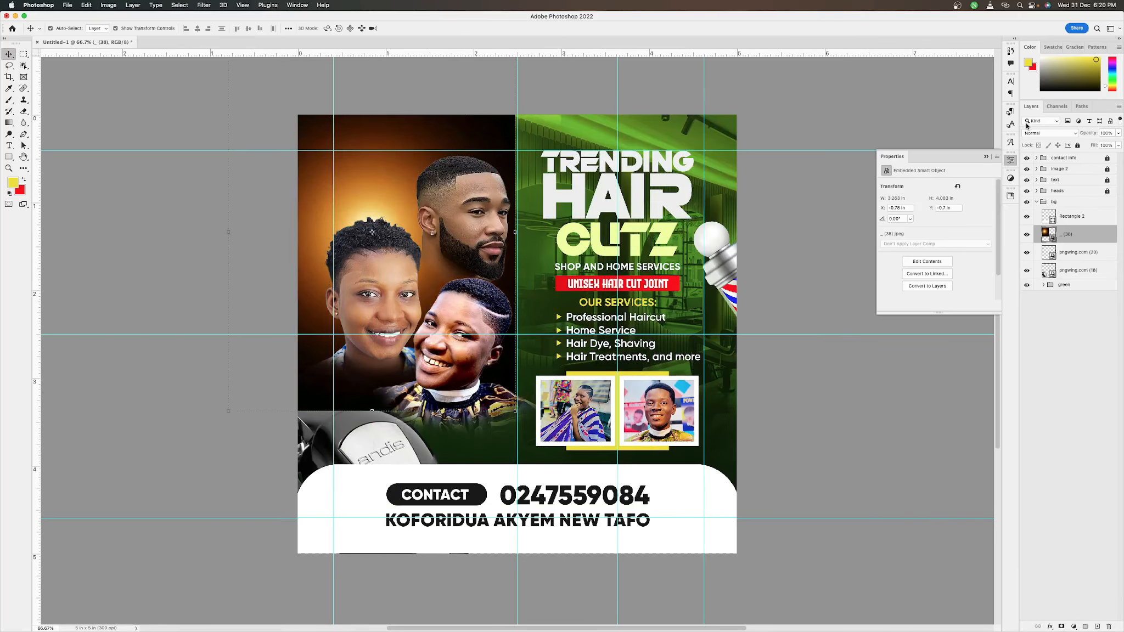
{"action": "left_click", "coordinate": [1050, 134]}
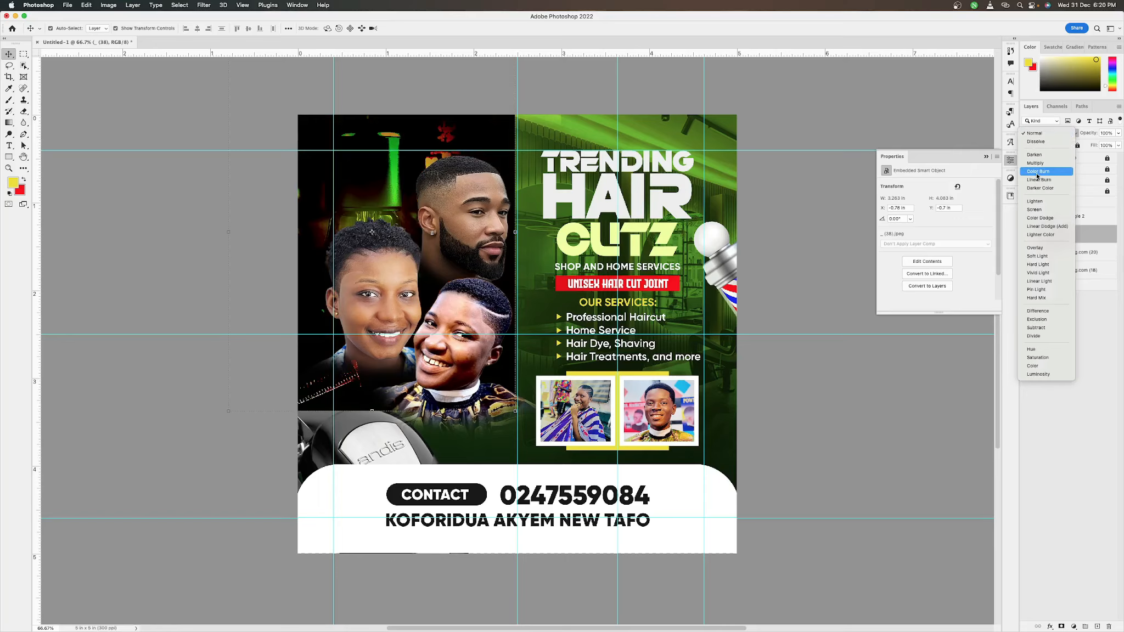
{"action": "left_click", "coordinate": [1045, 210]}
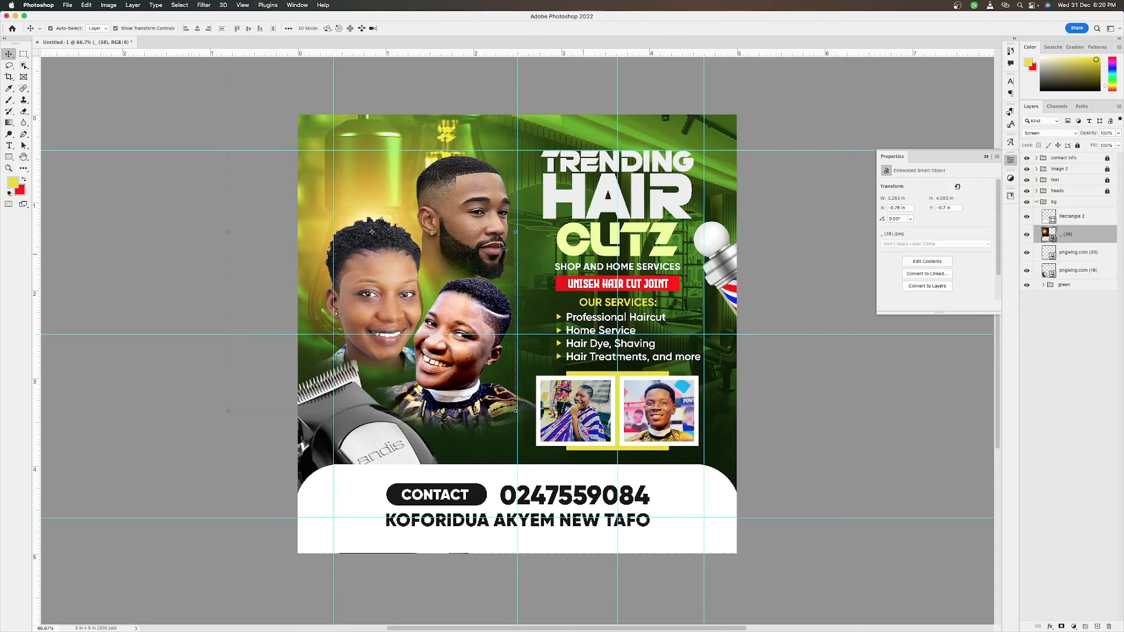
Scale the light flare to about 77.5% and position it behind the left woman's portrait.
{"action": "left_click_drag", "start_coordinate": [407, 221], "coordinate": [402, 236]}
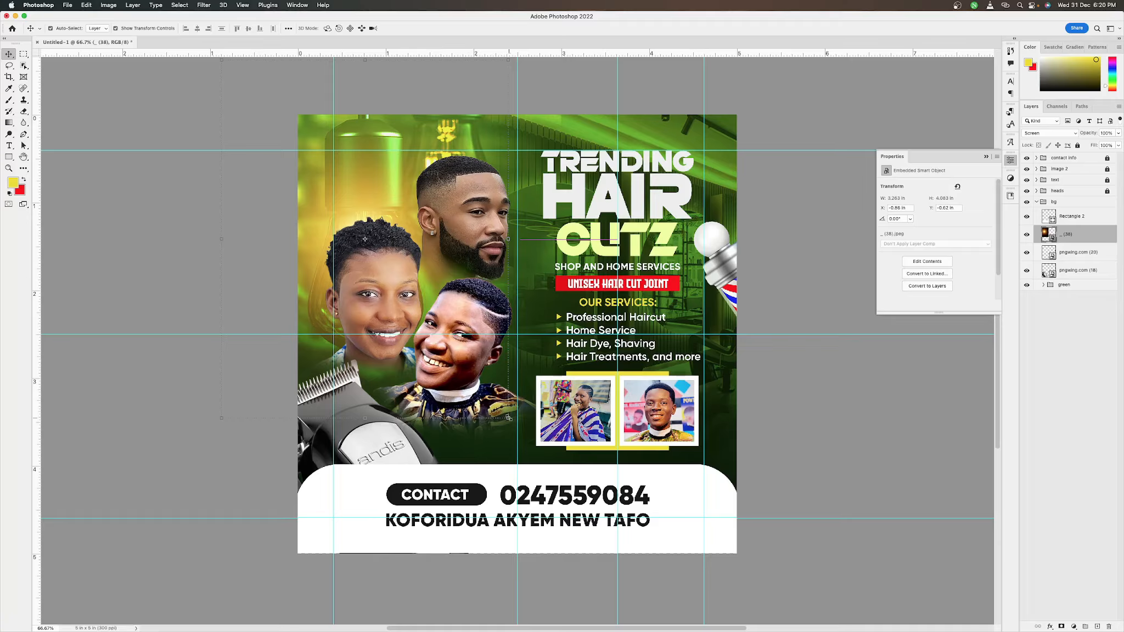
{"action": "left_click", "coordinate": [509, 418]}
{"action": "left_click_drag", "start_coordinate": [508, 418], "coordinate": [443, 336]}
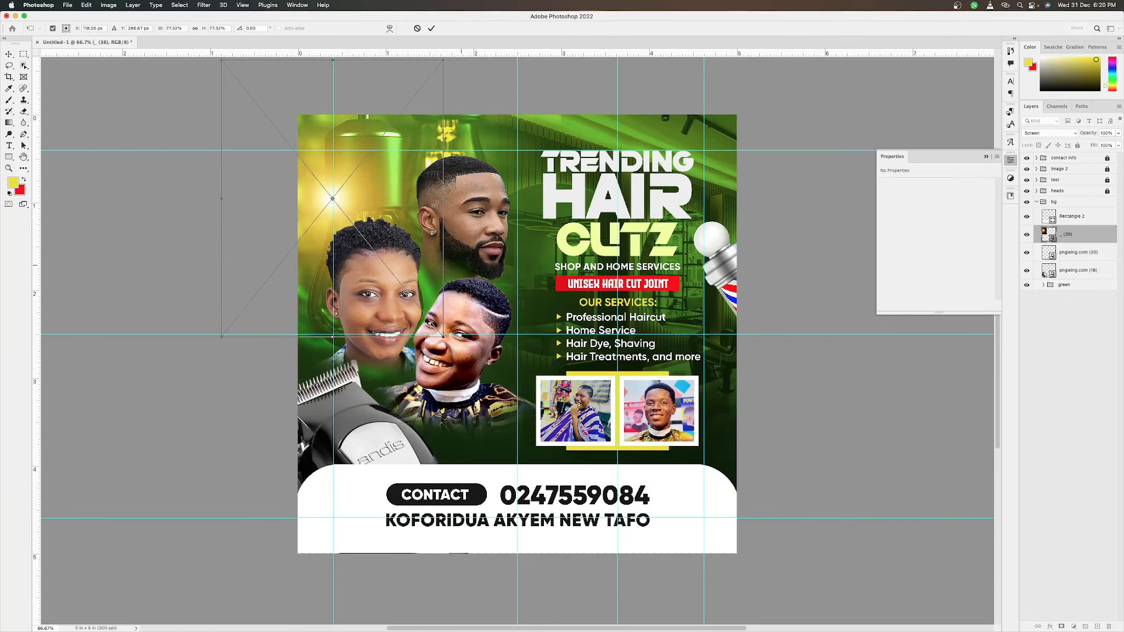
{"action": "left_click_drag", "start_coordinate": [389, 205], "coordinate": [423, 256]}
{"action": "key", "text": "Return"}
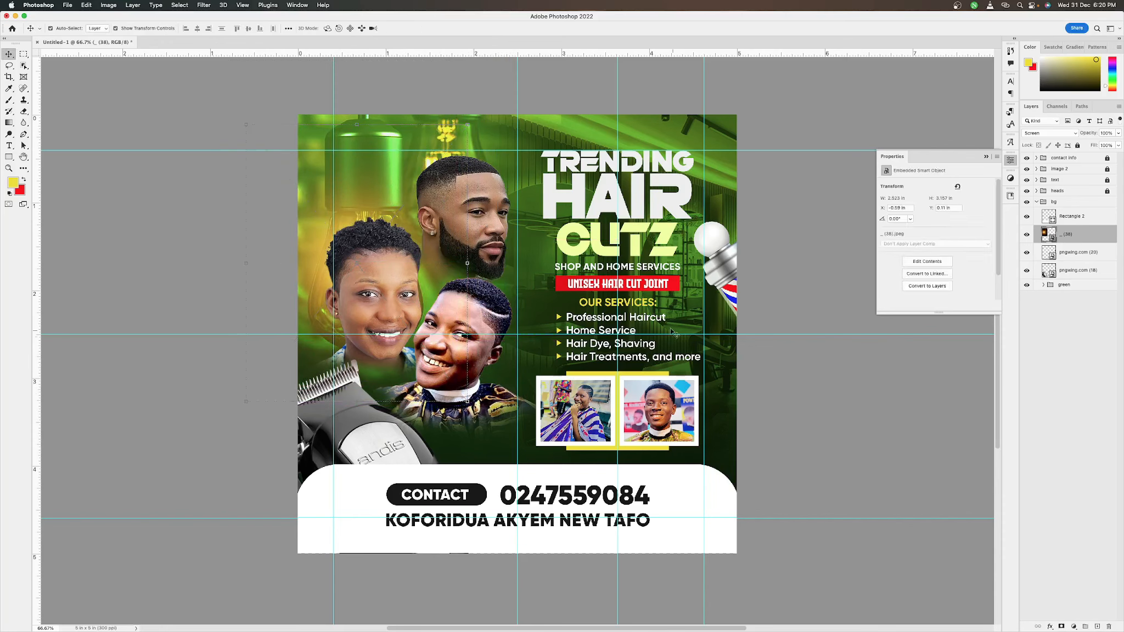
Duplicate the light flare, resize the copy and position it at the flyer's top edge beside the headline.
{"action": "key", "text": "super+j"}
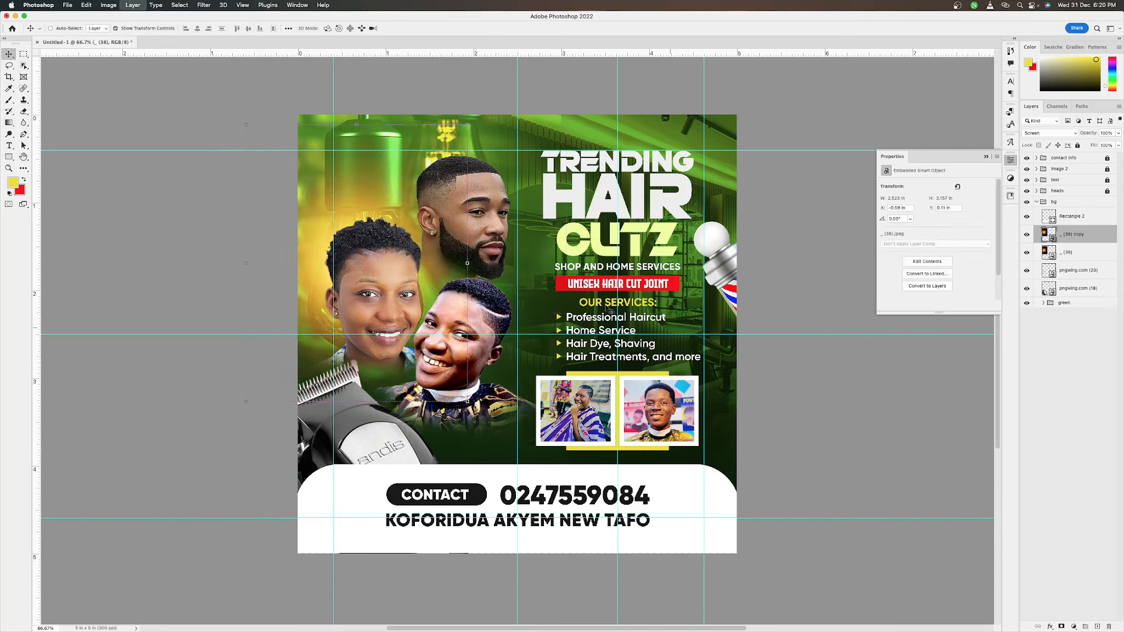
{"action": "mouse_move", "coordinate": [333, 237]}
{"action": "left_mouse_down"}
{"action": "mouse_move", "coordinate": [345, 226]}
{"action": "mouse_move", "coordinate": [334, 225]}
{"action": "left_mouse_up"}
{"action": "left_click_drag", "start_coordinate": [308, 251], "coordinate": [480, 114]}
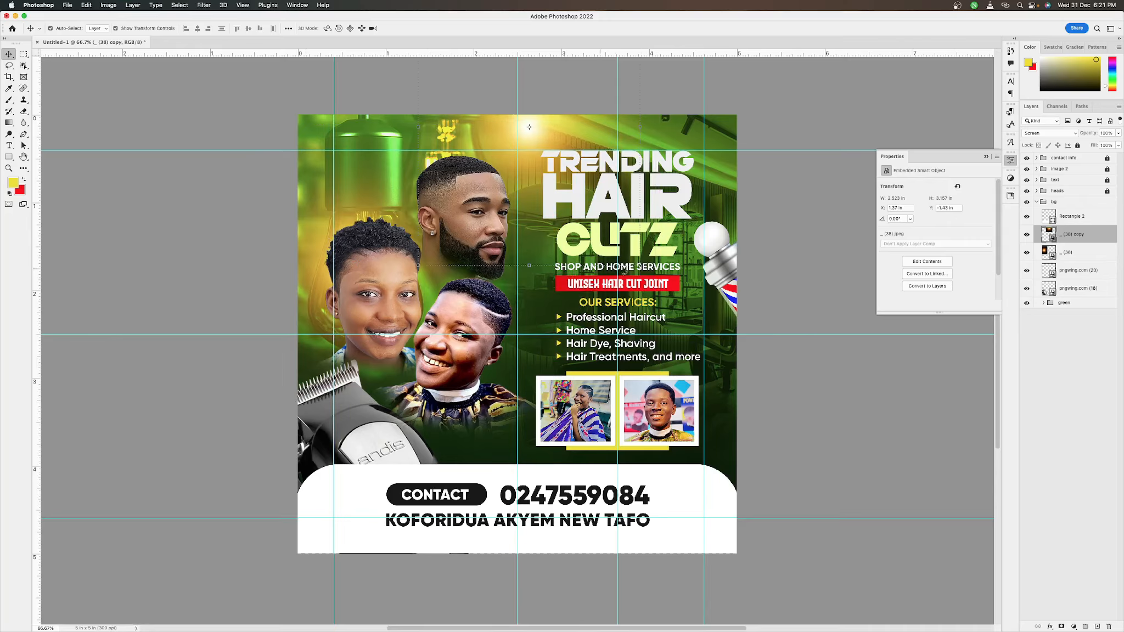
{"action": "left_click_drag", "start_coordinate": [640, 266], "coordinate": [678, 317]}
{"action": "left_click_drag", "start_coordinate": [604, 296], "coordinate": [574, 244]}
{"action": "key", "text": "Return"}
Duplicate the original light flare, shrink the copy to about 1.25 in wide and position it at the clipper blade's tip.
{"action": "left_click", "coordinate": [491, 322]}
{"action": "left_click", "coordinate": [323, 272]}
{"action": "key", "text": "super+j"}
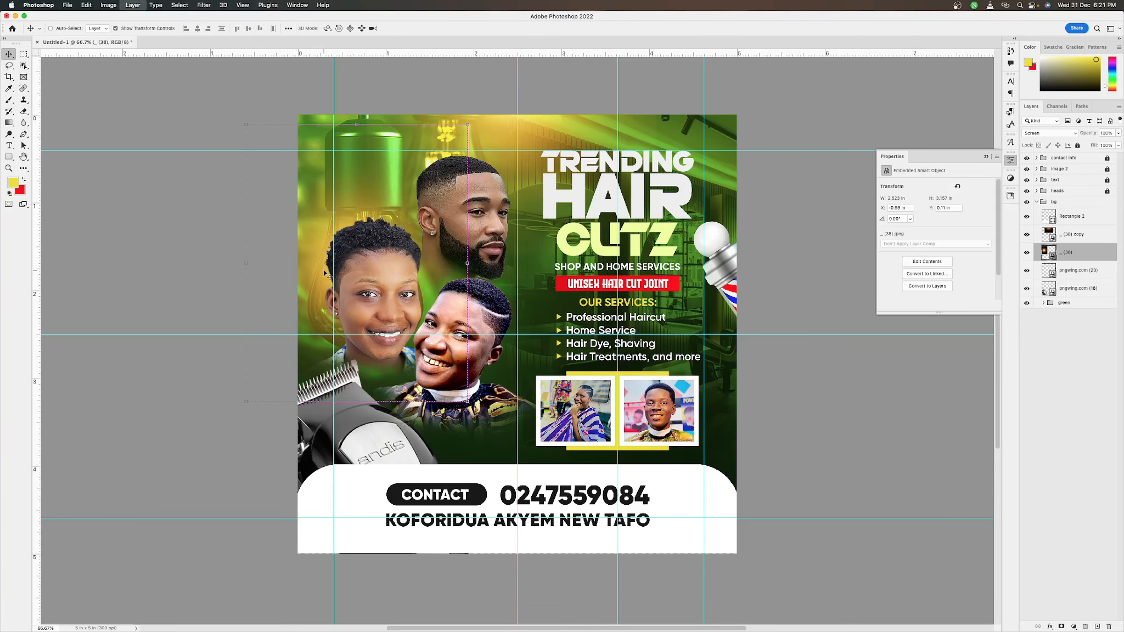
{"action": "left_click_drag", "start_coordinate": [324, 272], "coordinate": [334, 384]}
{"action": "left_click_drag", "start_coordinate": [478, 237], "coordinate": [365, 377]}
{"action": "left_click_drag", "start_coordinate": [323, 463], "coordinate": [373, 402]}
{"action": "key", "text": "Return"}
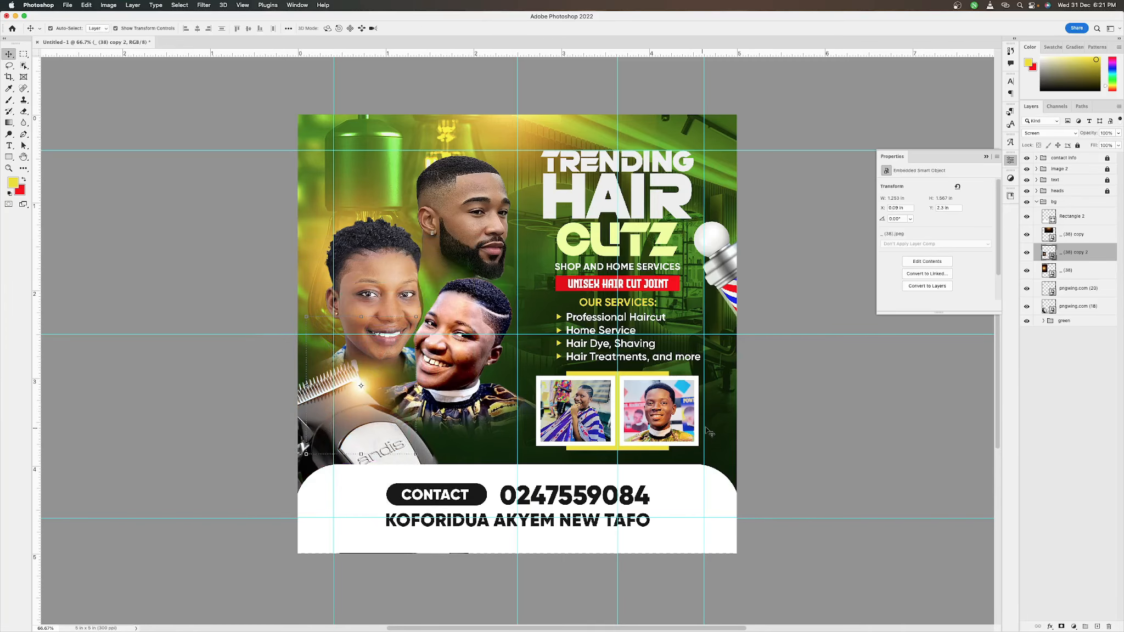
Deselect all layers, hide the guides and collapse the bg group.
{"action": "left_click", "coordinate": [768, 415]}
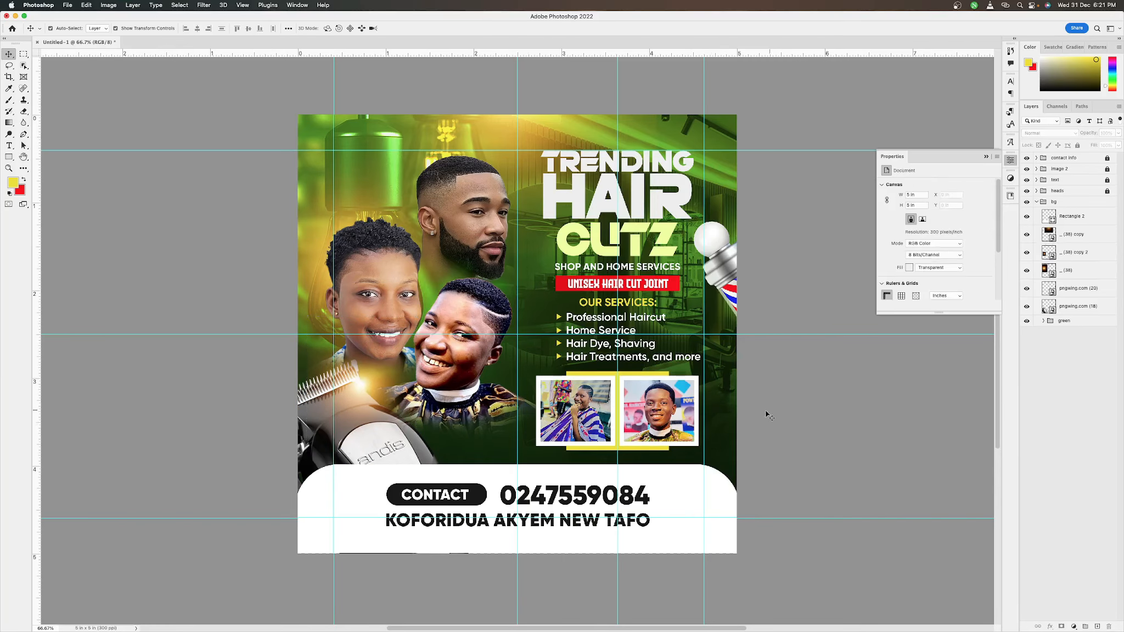
{"action": "key", "text": "super+semicolon"}
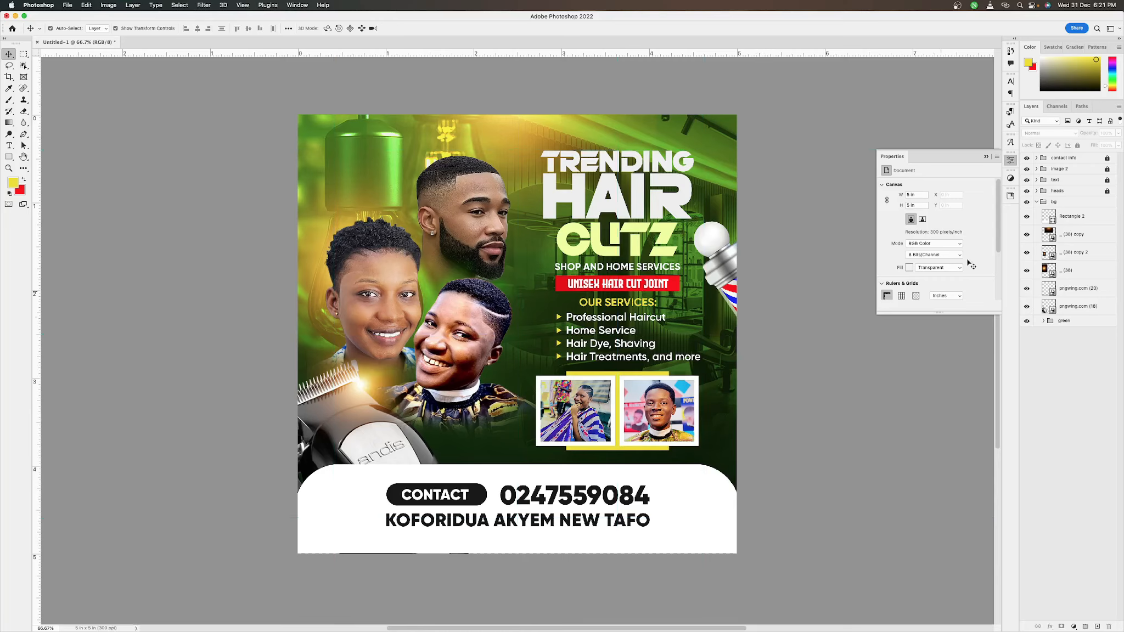
{"action": "left_click", "coordinate": [1037, 202]}
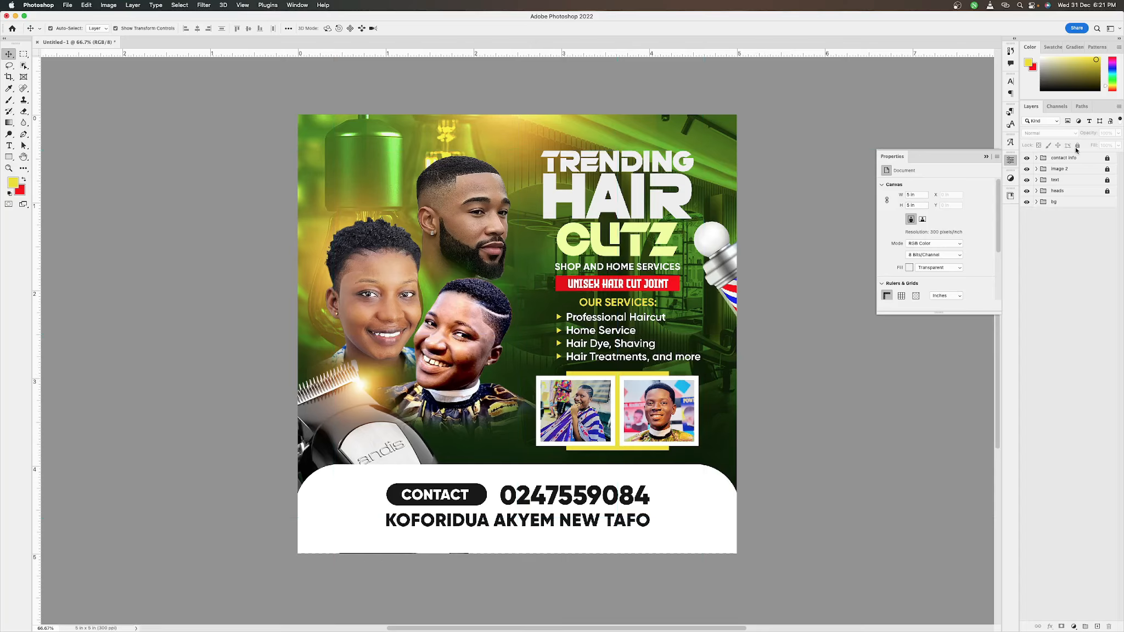
{"action": "left_click", "coordinate": [1084, 204]}
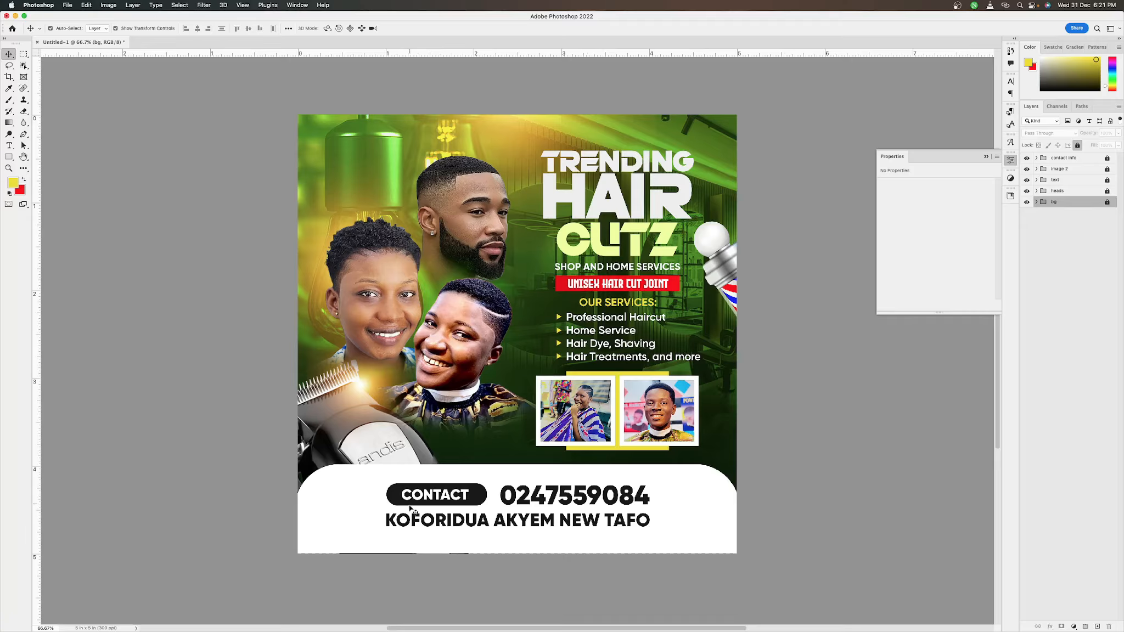
{"action": "left_click", "coordinate": [424, 299]}
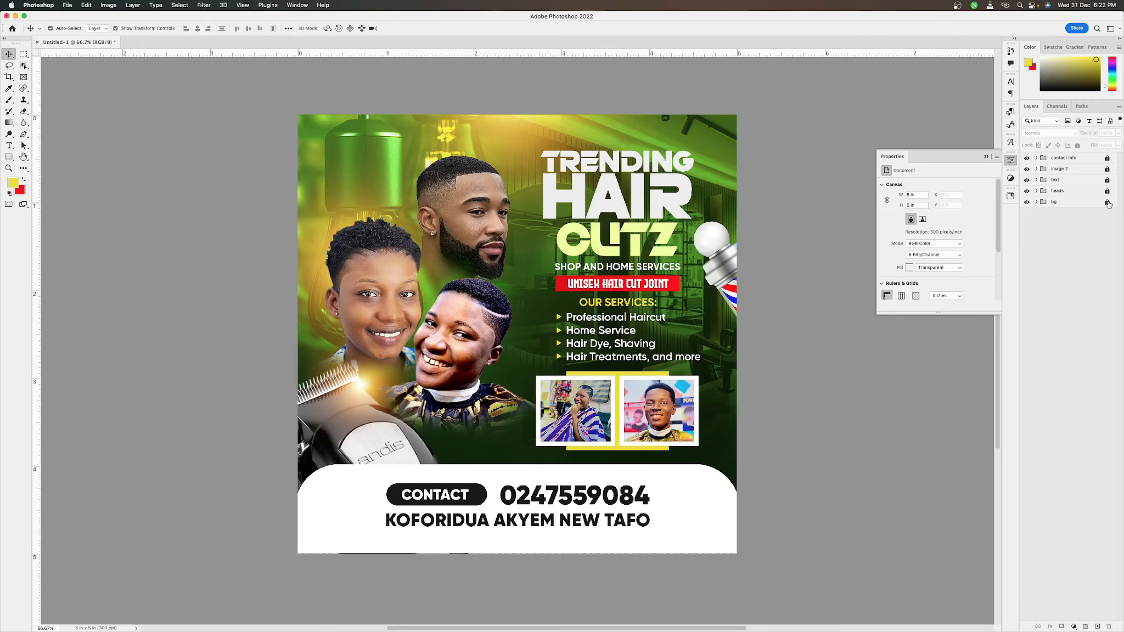
{"action": "left_click", "coordinate": [395, 322]}
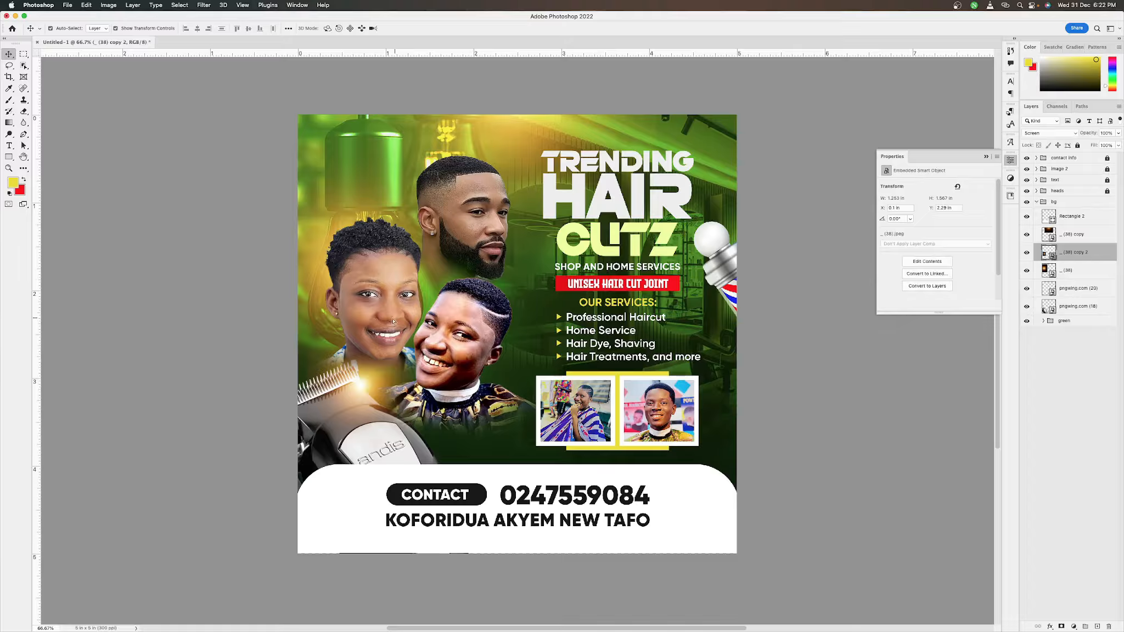
{"action": "left_click_drag", "start_coordinate": [392, 319], "coordinate": [389, 321]}
{"action": "key", "text": "super+z"}
Collapse the bg group and lock it.
{"action": "left_click", "coordinate": [1035, 202]}
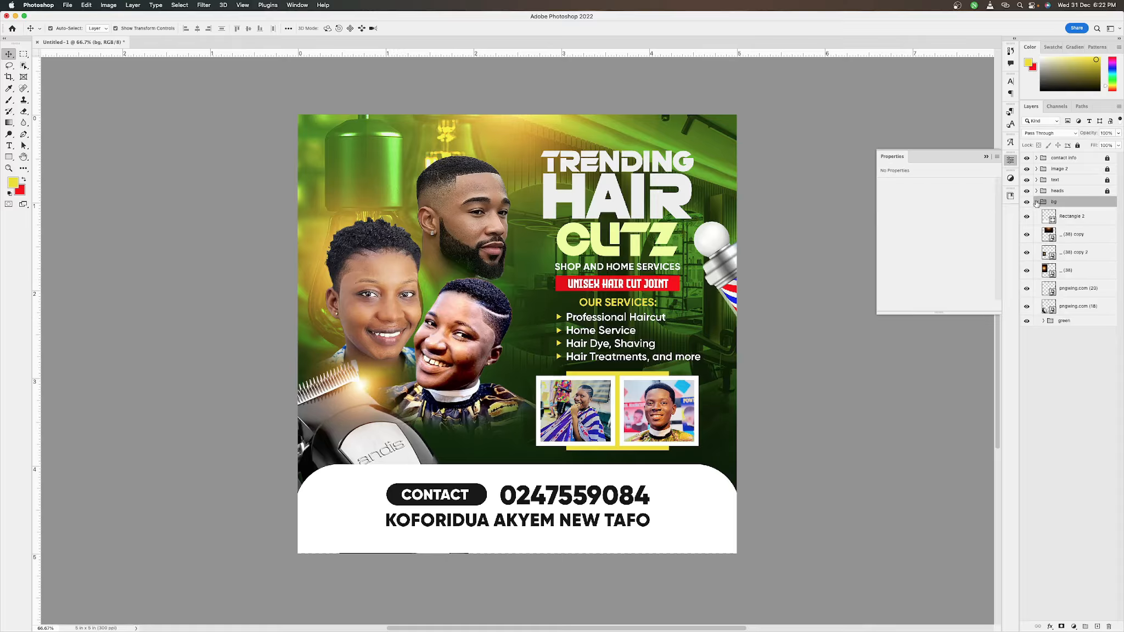
{"action": "left_click", "coordinate": [1035, 202]}
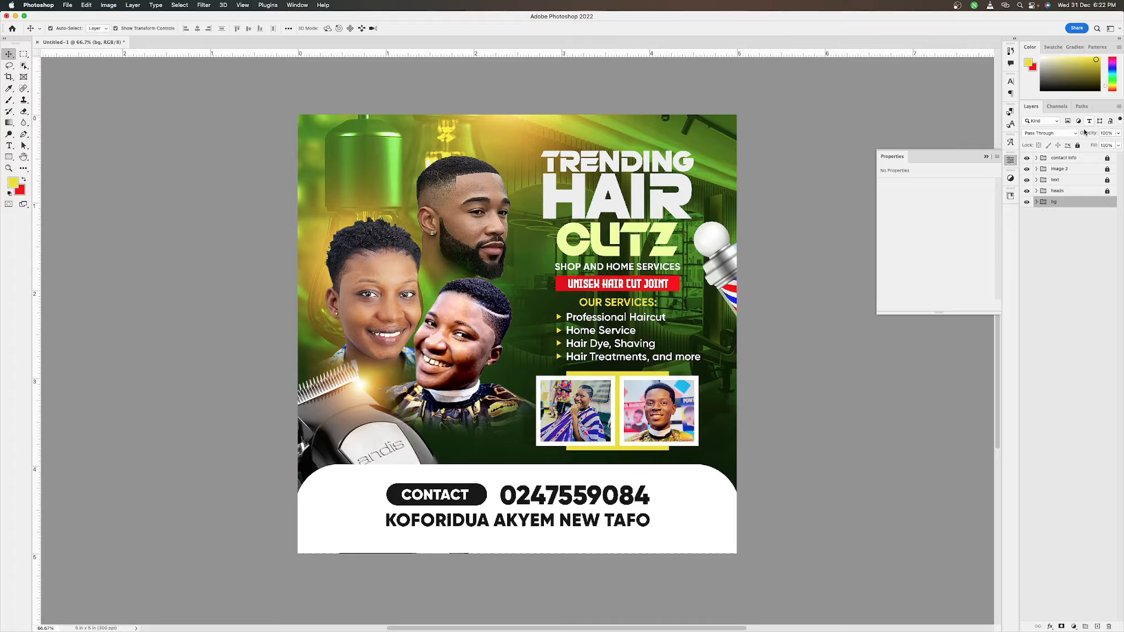
{"action": "left_click", "coordinate": [1077, 145]}
Nudge the left woman's portrait slightly right to X 0.06 in, then deselect it and collapse the heads group.
{"action": "left_click", "coordinate": [384, 327]}
{"action": "left_click_drag", "start_coordinate": [385, 324], "coordinate": [389, 324]}
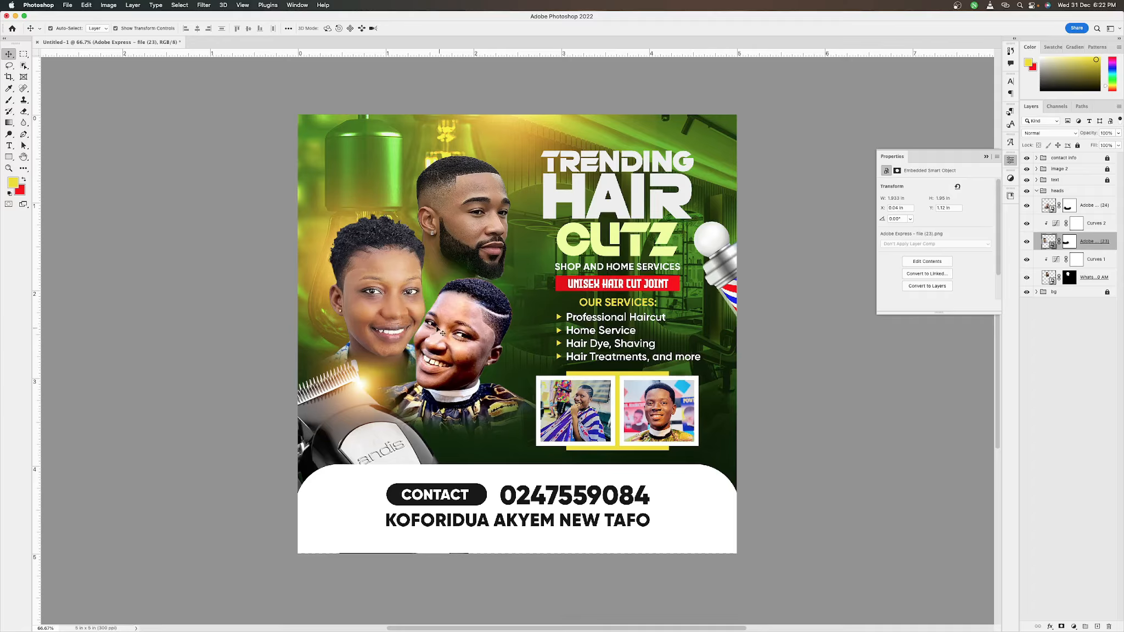
{"action": "key", "text": "Right"}
{"action": "key", "text": "Right"}
{"action": "key", "text": "Right"}
{"action": "key", "text": "Right"}
{"action": "key", "text": "Right"}
{"action": "key", "text": "Right"}
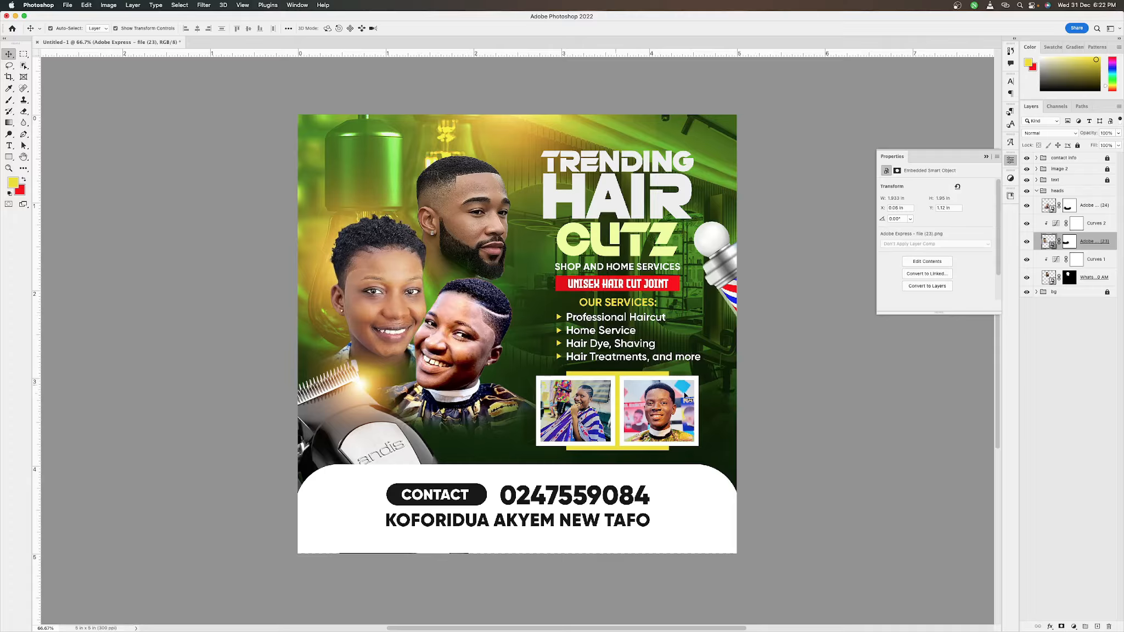
{"action": "left_click", "coordinate": [808, 410]}
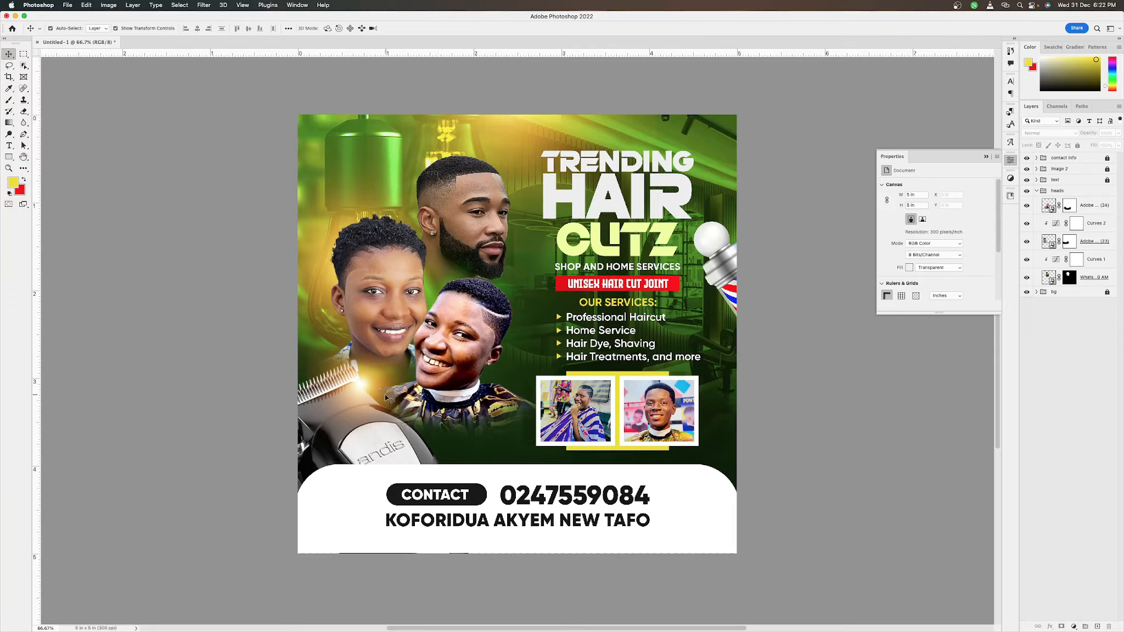
{"action": "left_click", "coordinate": [1037, 190]}
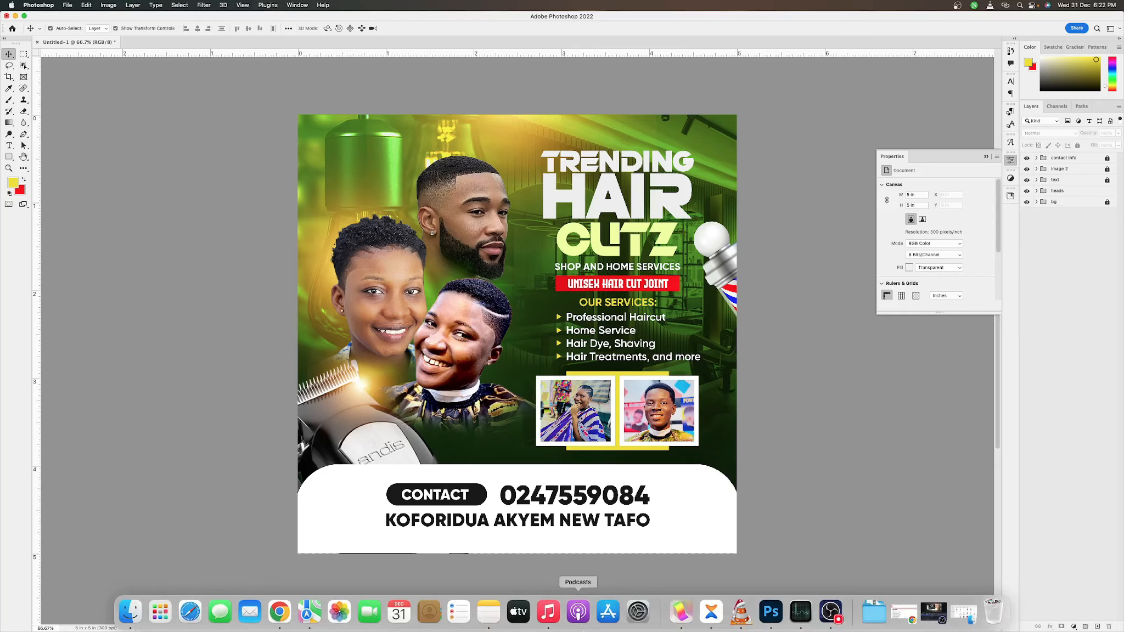
Switch to Chrome and open Pinterest in a new tab.
{"action": "mouse_move", "coordinate": [215, 629]}
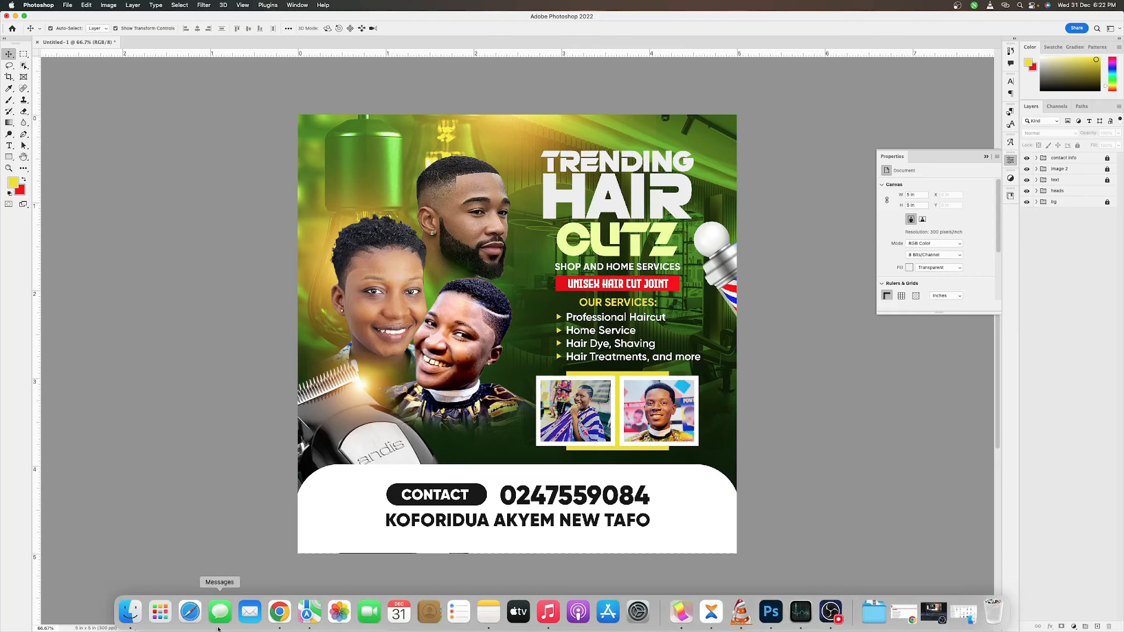
{"action": "left_click", "coordinate": [278, 613]}
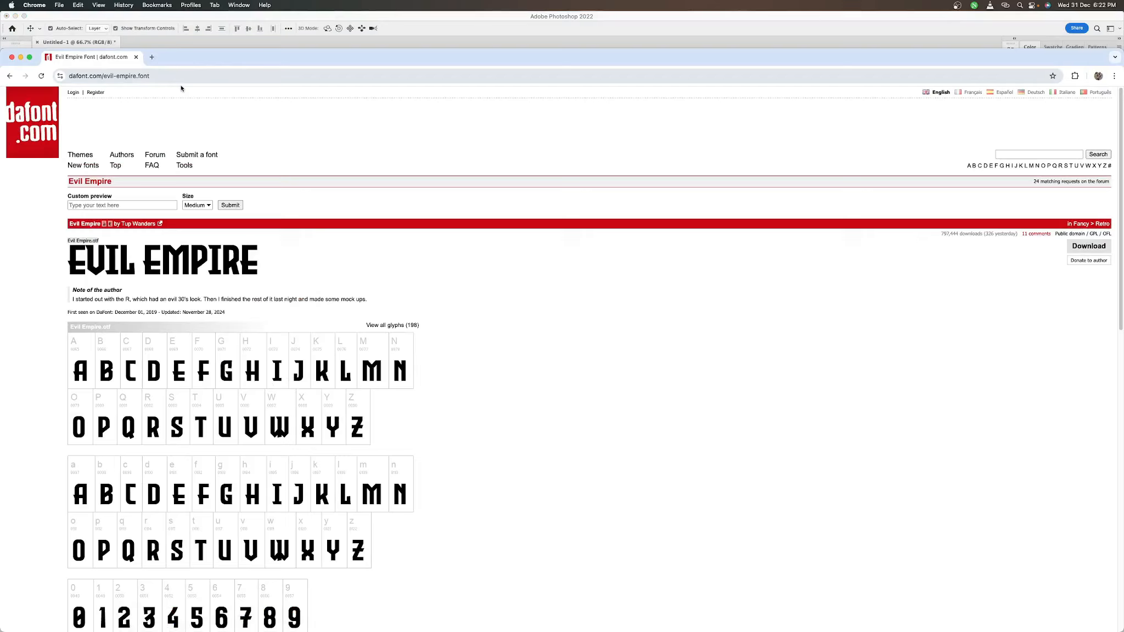
{"action": "left_click", "coordinate": [151, 57]}
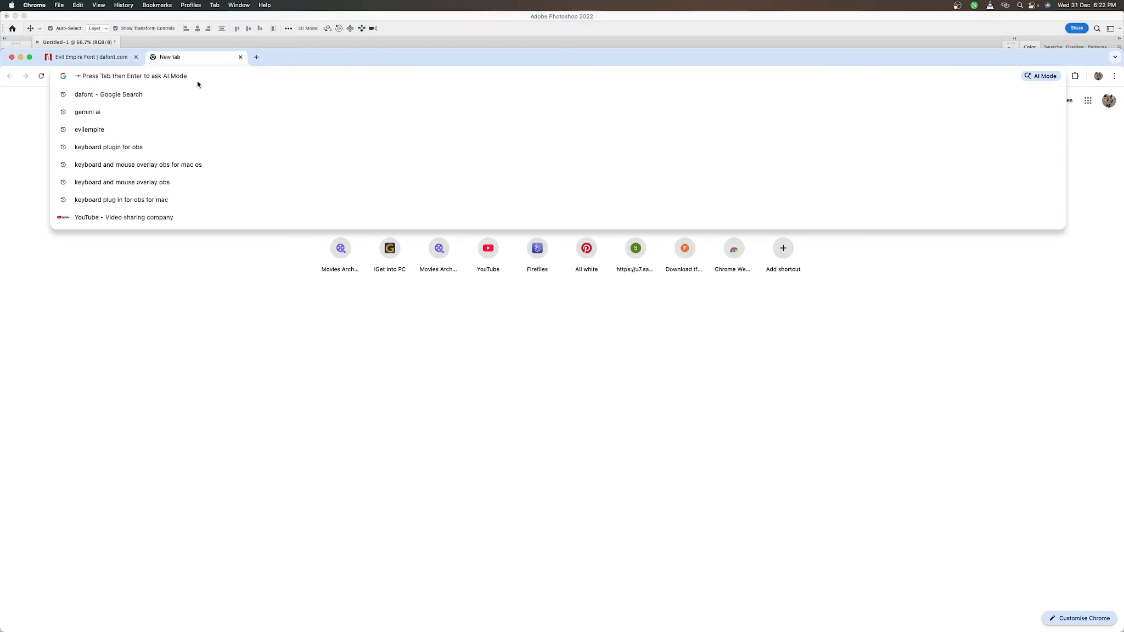
{"action": "type", "text": "pin"}
{"action": "key", "text": "Return"}
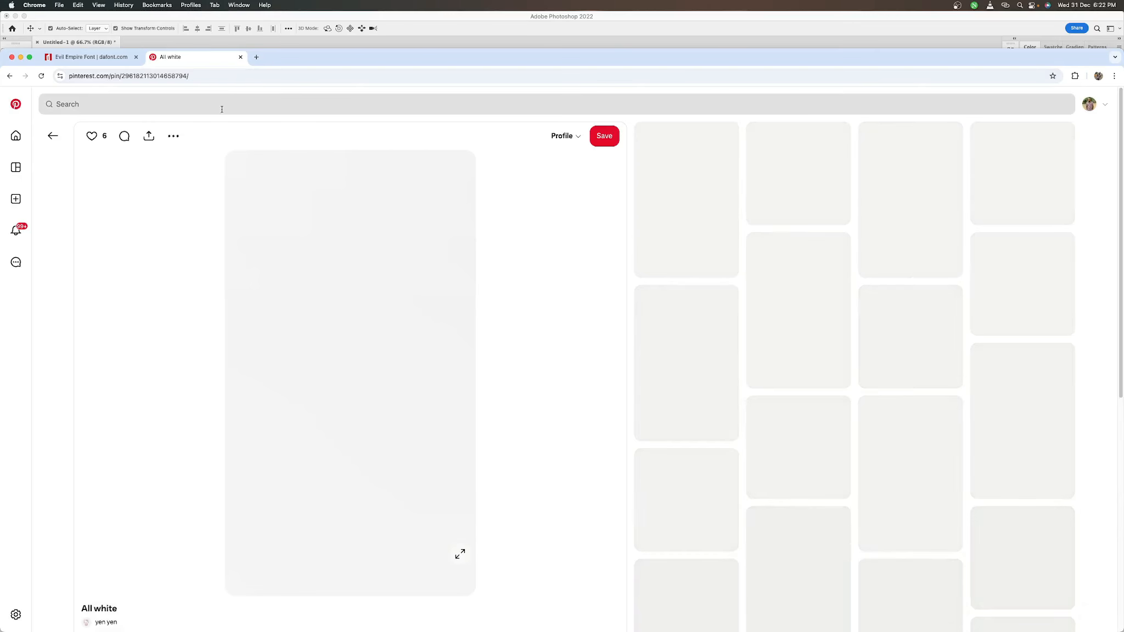
Browse Pinterest's related white textures and open the pin with the fine, evenly spaced dot pattern.
{"action": "left_click", "coordinate": [221, 109]}
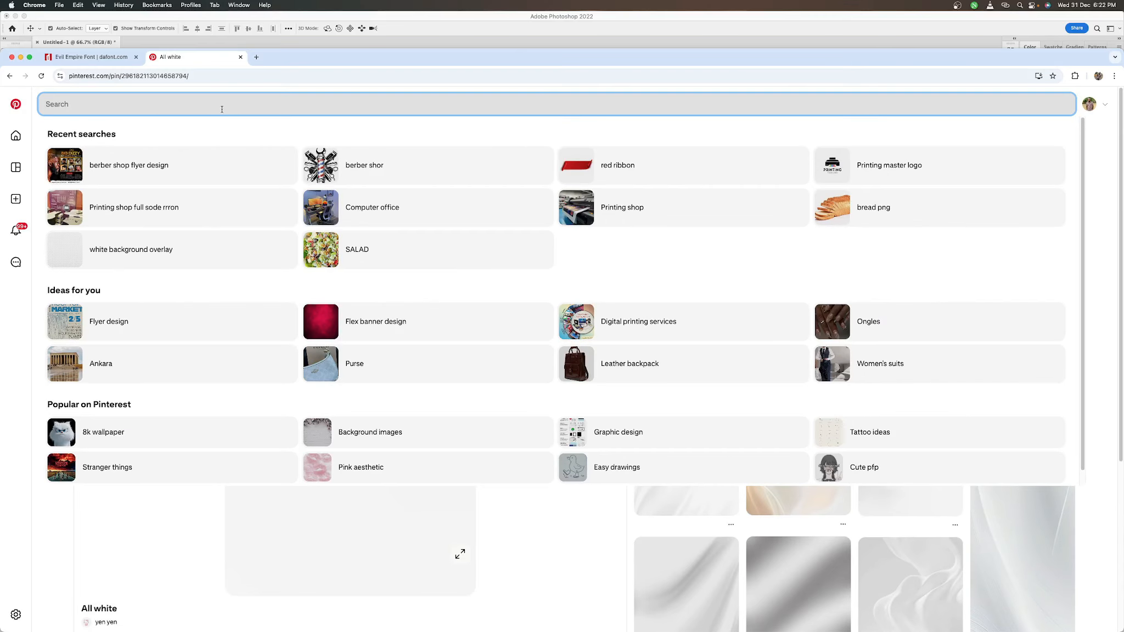
{"action": "left_click", "coordinate": [517, 526]}
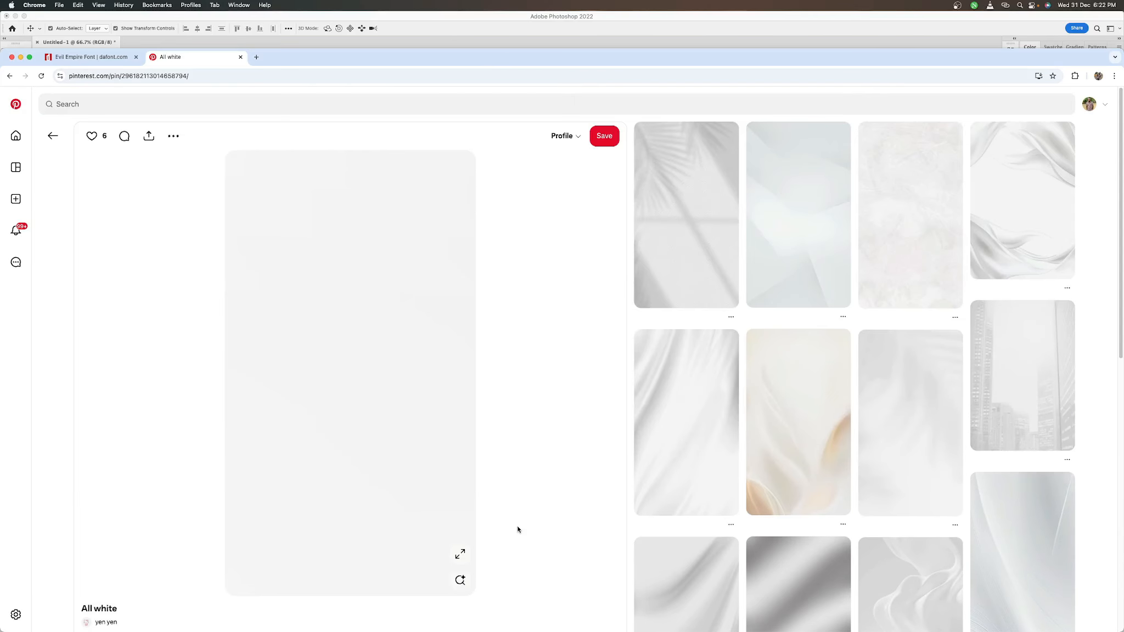
{"action": "scroll", "coordinate": [644, 385], "scroll_direction": "down", "scroll_amount": 2}
{"action": "scroll", "coordinate": [644, 384], "scroll_direction": "down", "scroll_amount": 8}
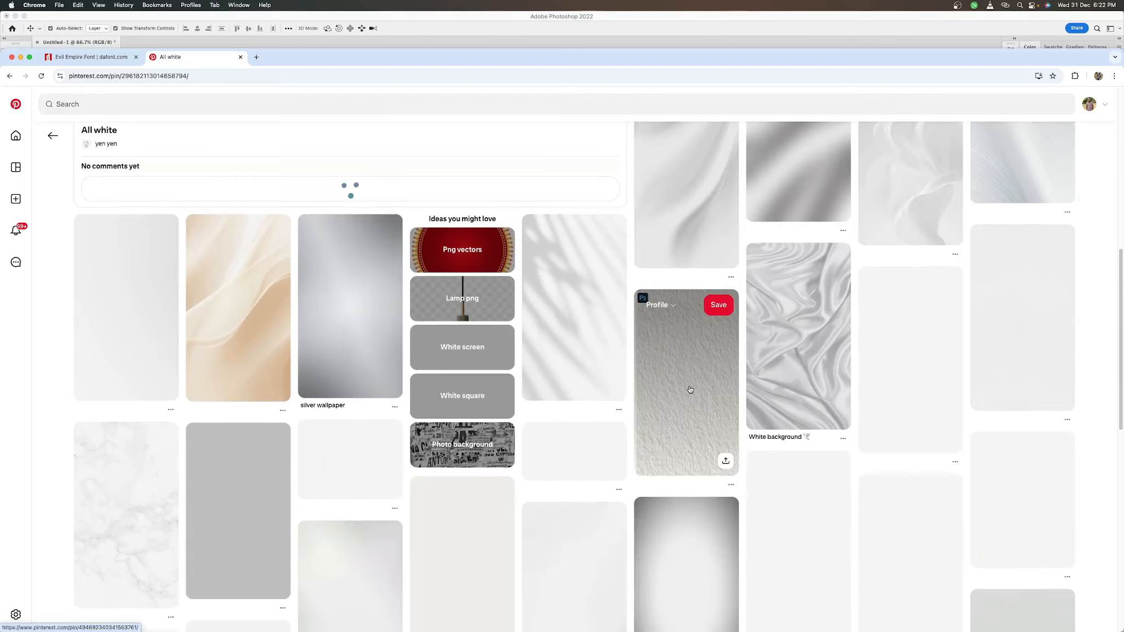
{"action": "left_click", "coordinate": [689, 389]}
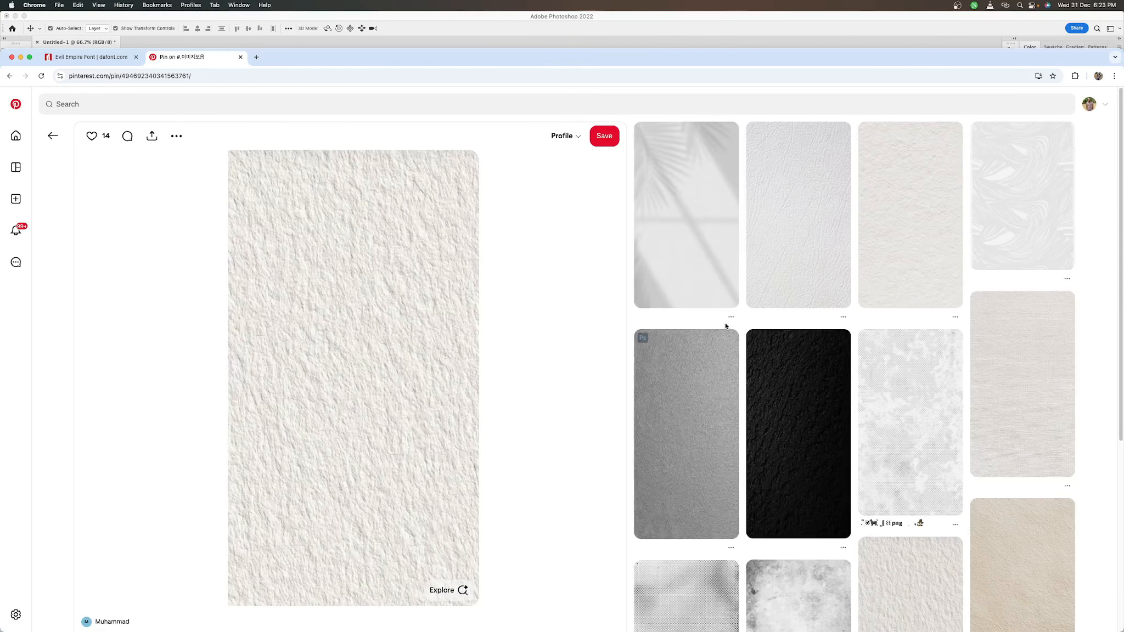
{"action": "scroll", "coordinate": [726, 341], "scroll_direction": "down", "scroll_amount": 3}
{"action": "scroll", "coordinate": [727, 334], "scroll_direction": "down", "scroll_amount": 3}
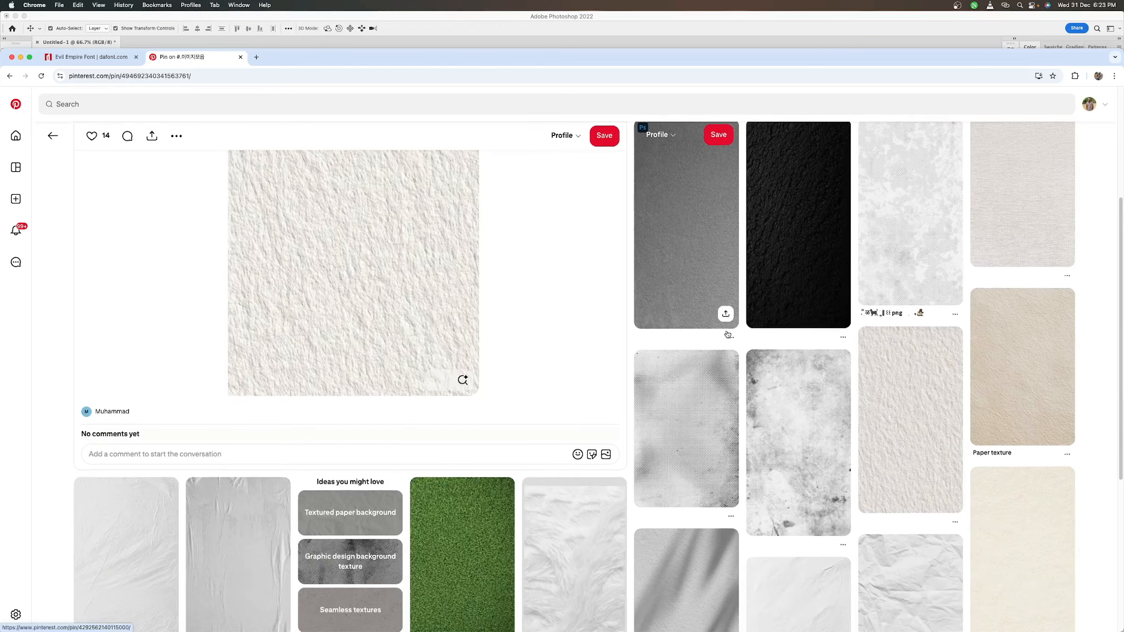
{"action": "left_click", "coordinate": [716, 336]}
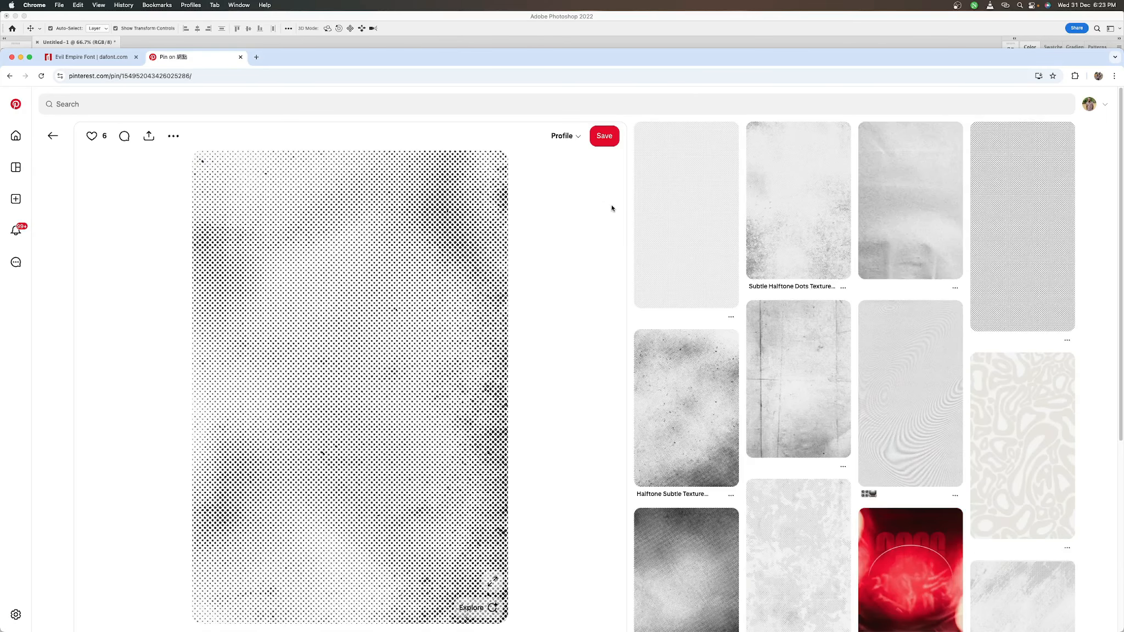
{"action": "left_click", "coordinate": [668, 216]}
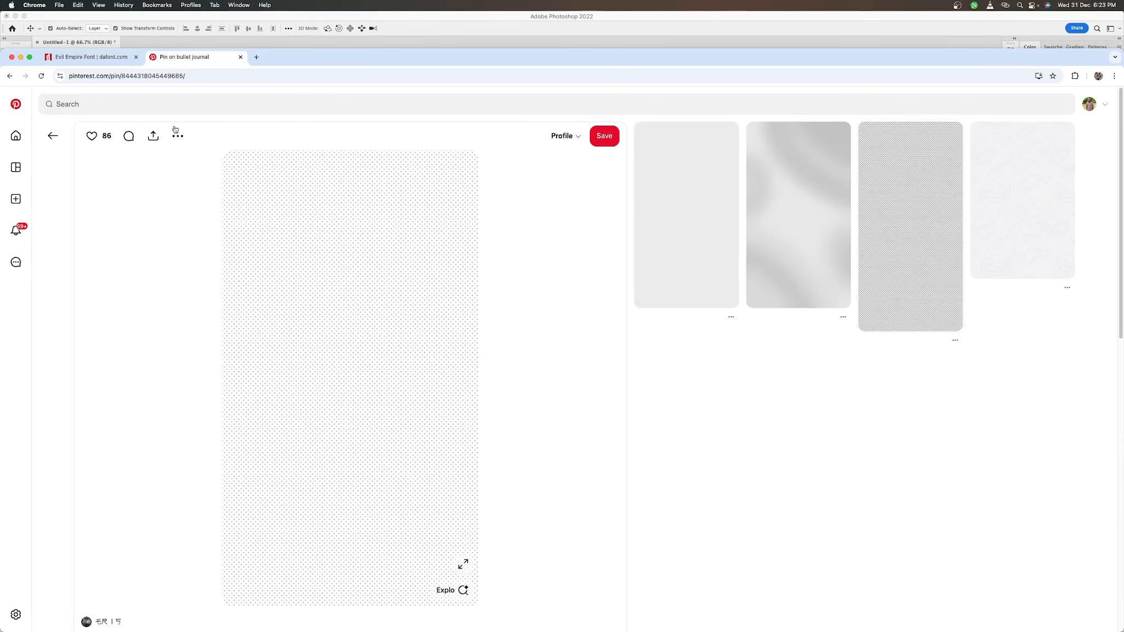
Download the dot-pattern image and minimise the browser to return to Photoshop.
{"action": "left_click", "coordinate": [181, 138]}
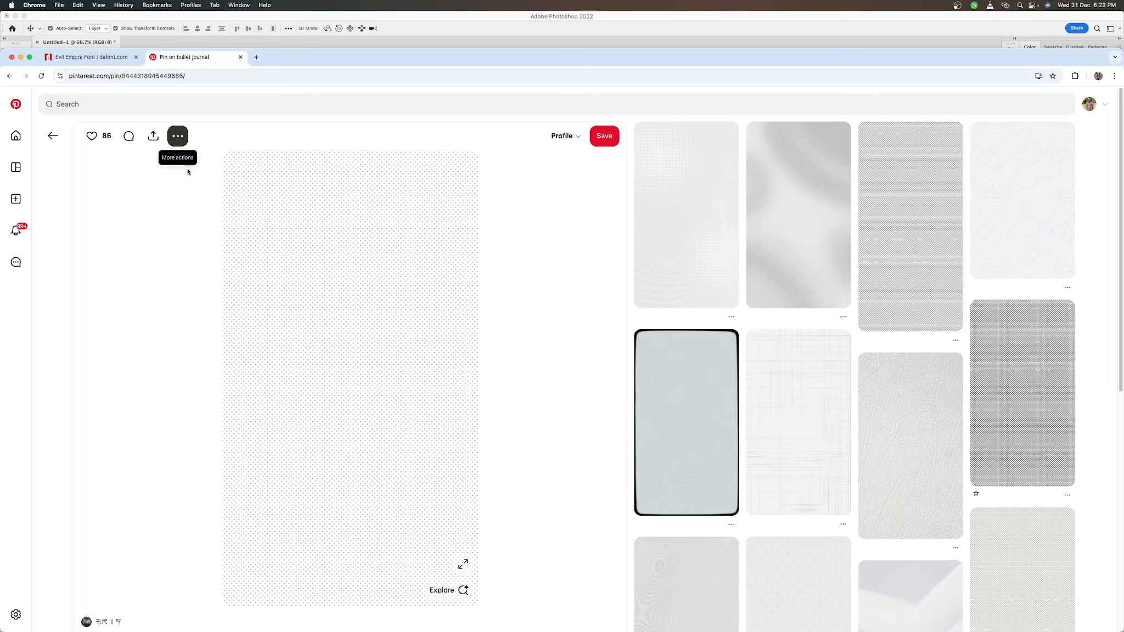
{"action": "left_click", "coordinate": [178, 138]}
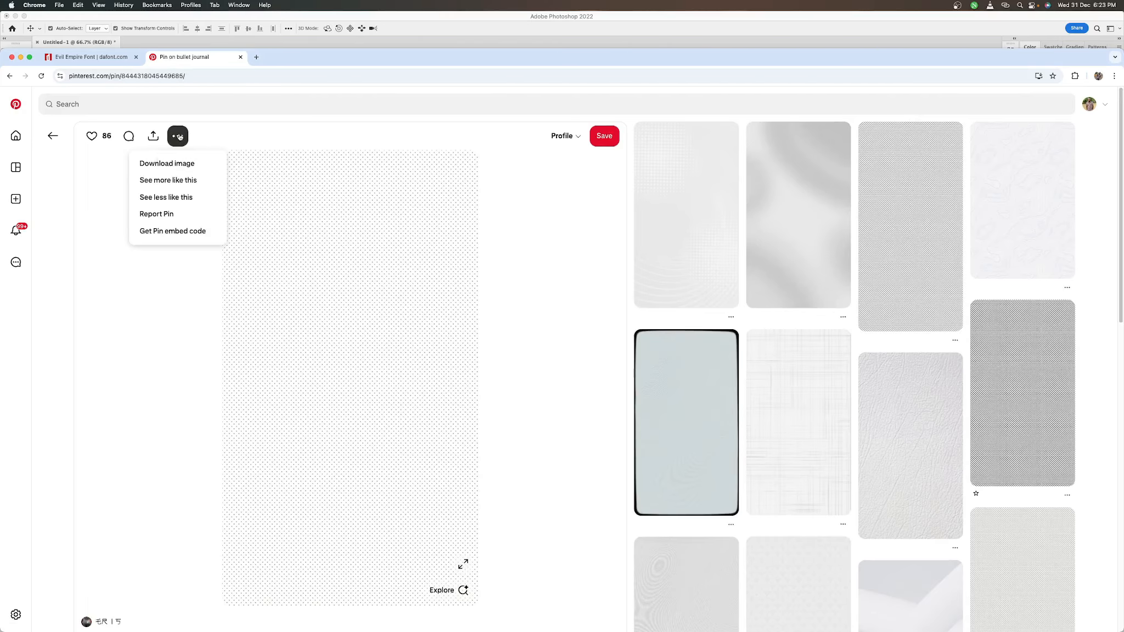
{"action": "left_click", "coordinate": [169, 162]}
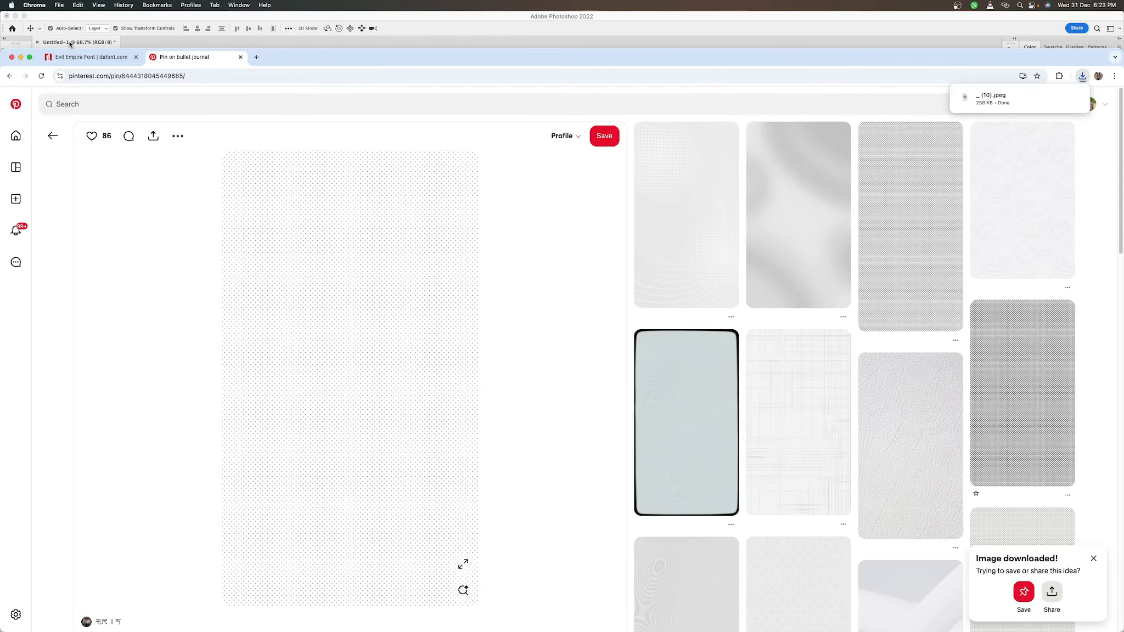
{"action": "left_click", "coordinate": [21, 57]}
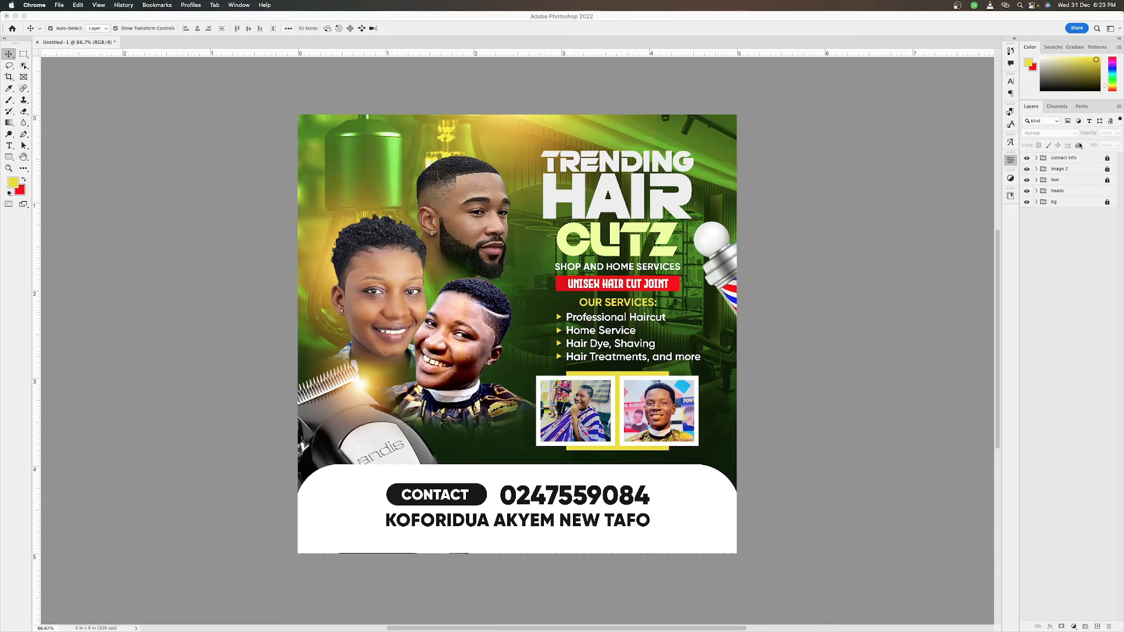
Place the downloaded _ (10).jpeg dot pattern as an embedded image above the contact info group, against the flyer's left edge.
{"action": "left_click", "coordinate": [1064, 159]}
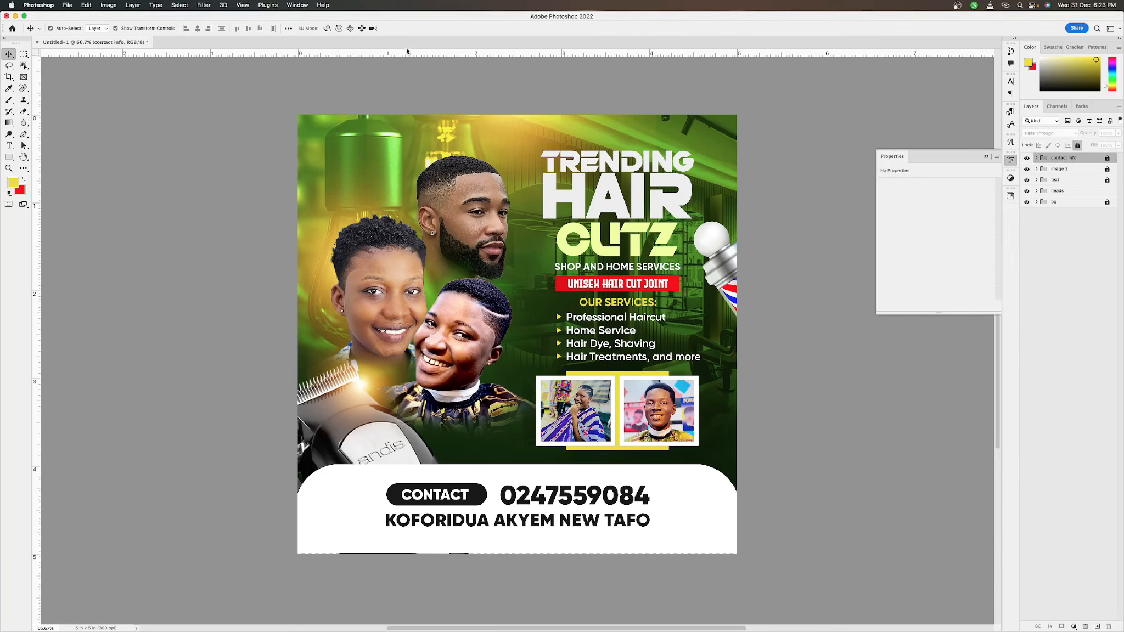
{"action": "left_click", "coordinate": [67, 5]}
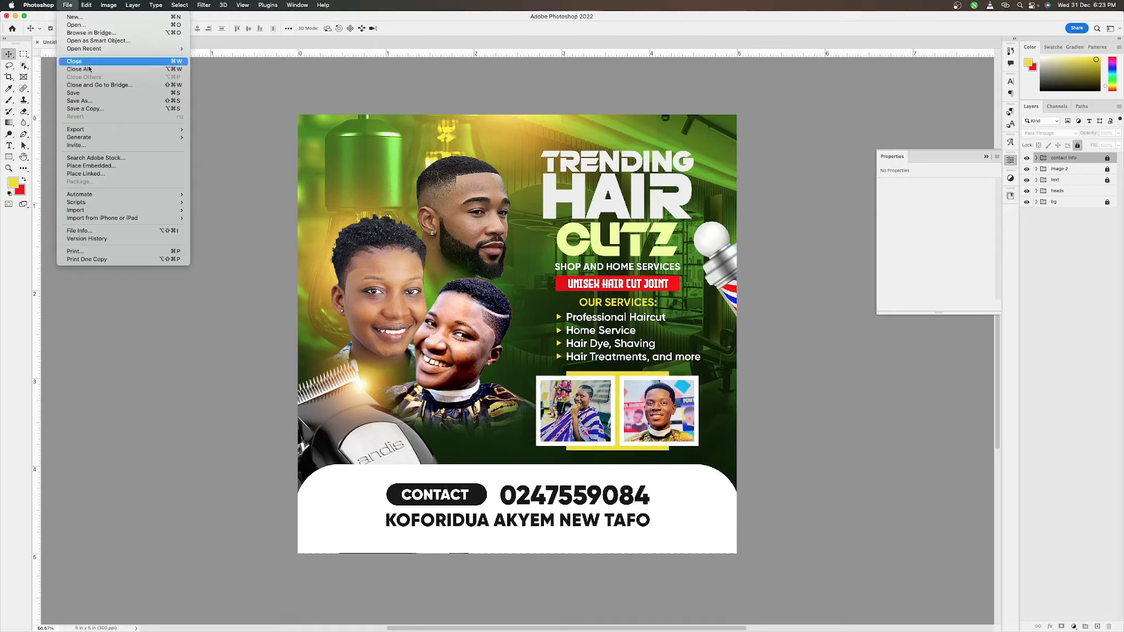
{"action": "left_click", "coordinate": [136, 165]}
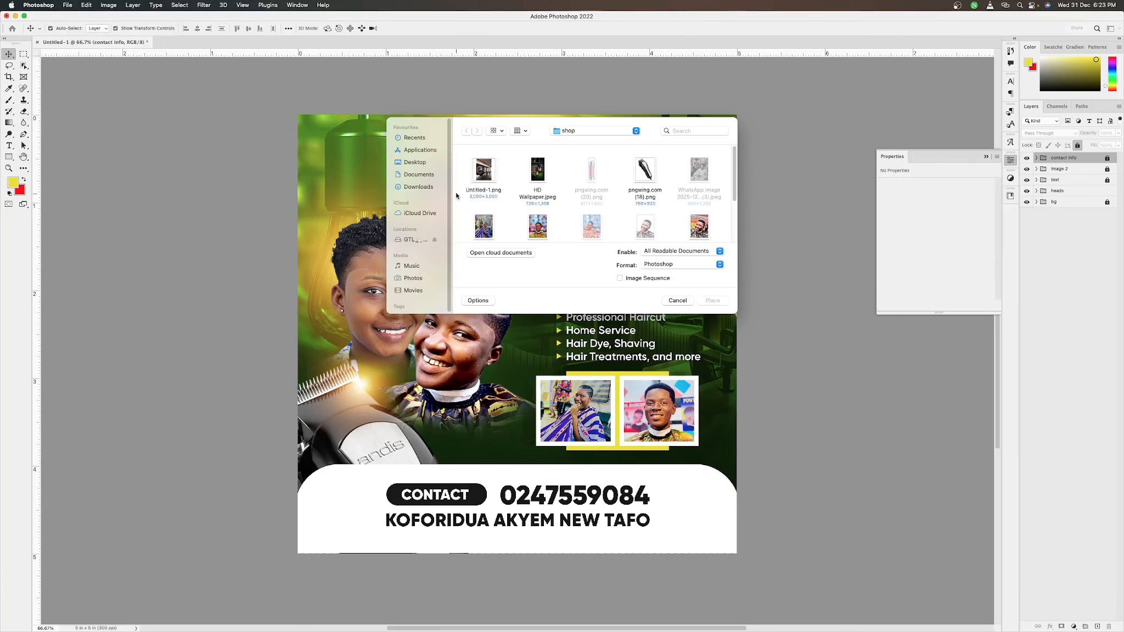
{"action": "left_click", "coordinate": [417, 186]}
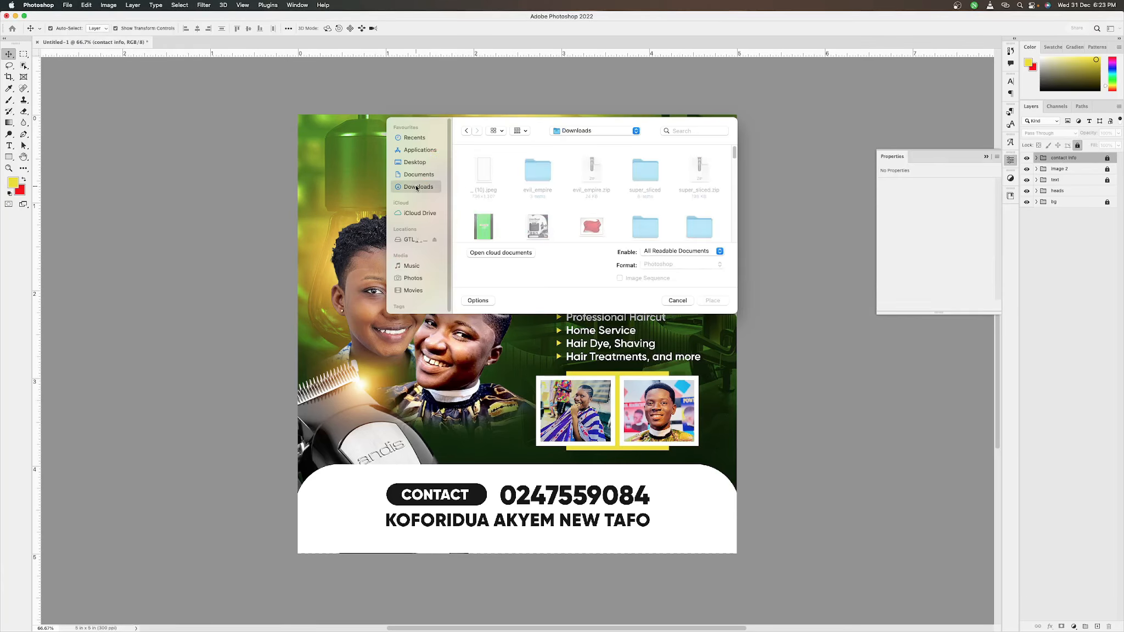
{"action": "left_click", "coordinate": [490, 178]}
{"action": "left_click", "coordinate": [708, 301]}
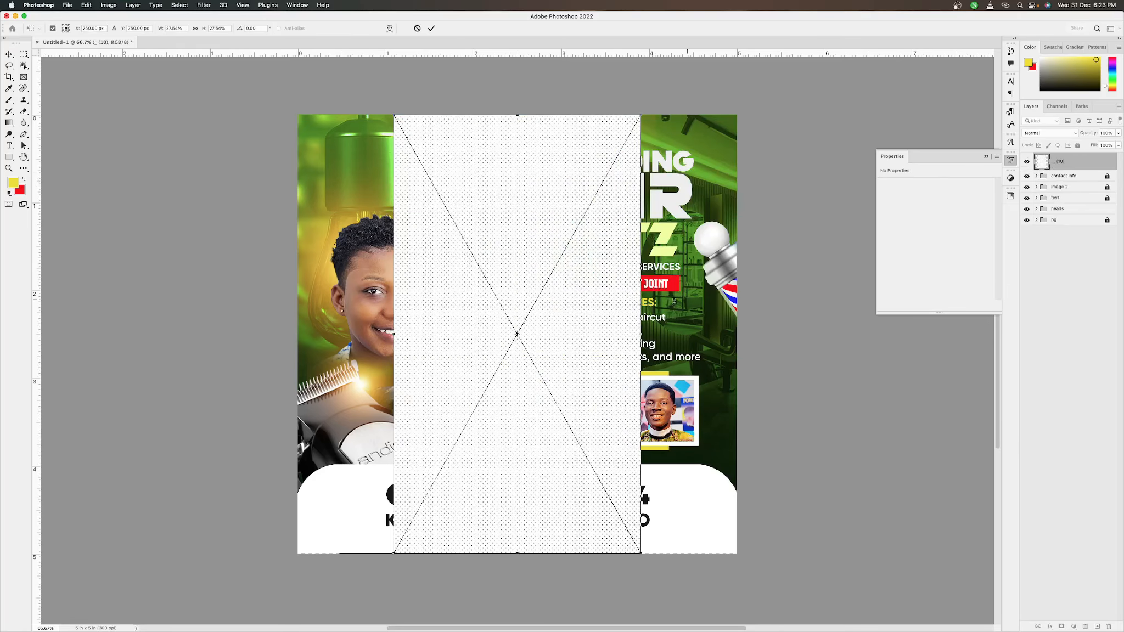
{"action": "left_click_drag", "start_coordinate": [593, 366], "coordinate": [708, 409]}
{"action": "key", "text": "Return"}
Duplicate the dot pattern, align the copy at X 2.79 in and Y 0 in to cover the flyer, and merge both layers.
{"action": "key", "text": "super+j"}
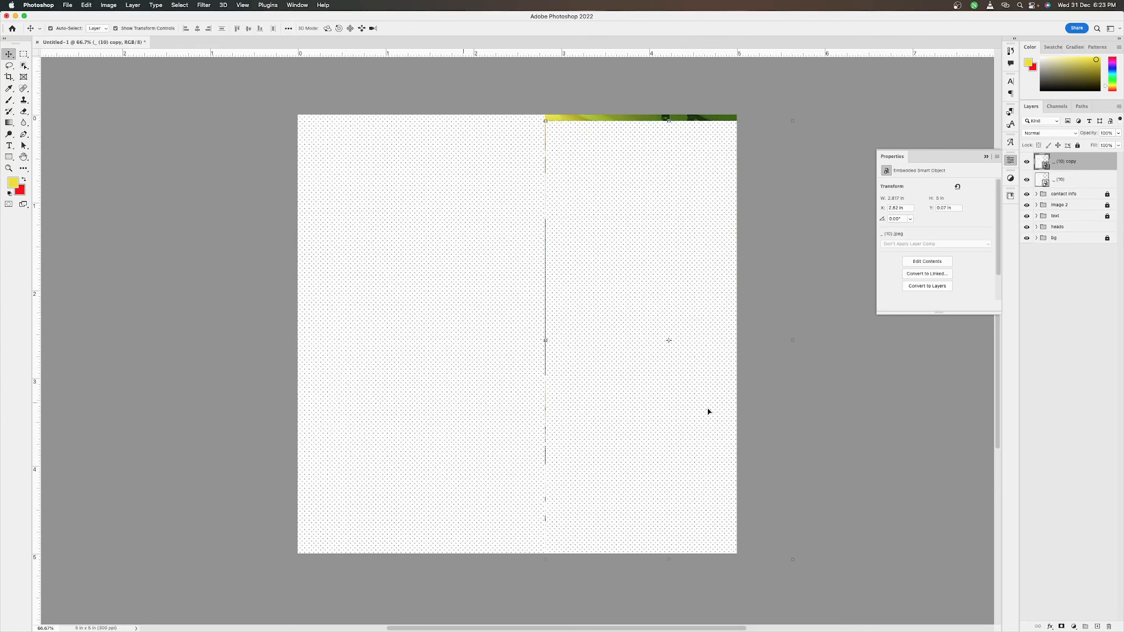
{"action": "key", "text": "Up"}
{"action": "key", "text": "Up"}
{"action": "key", "text": "Up"}
{"action": "key", "text": "Up"}
{"action": "left_click_drag", "start_coordinate": [609, 458], "coordinate": [608, 455]}
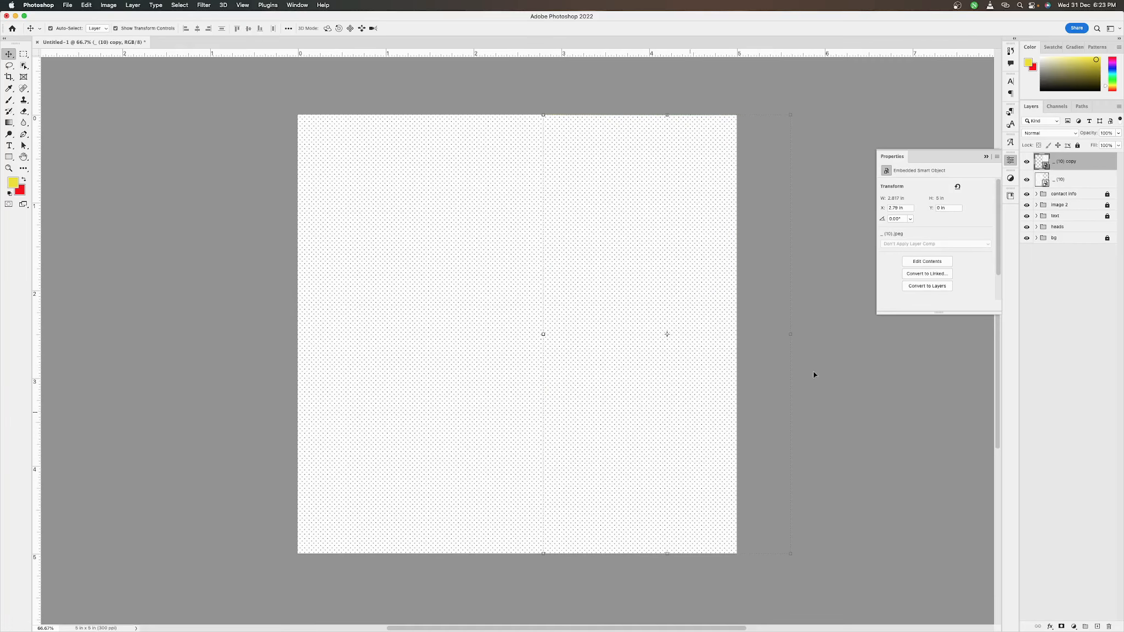
{"action": "key", "text": "super+e"}
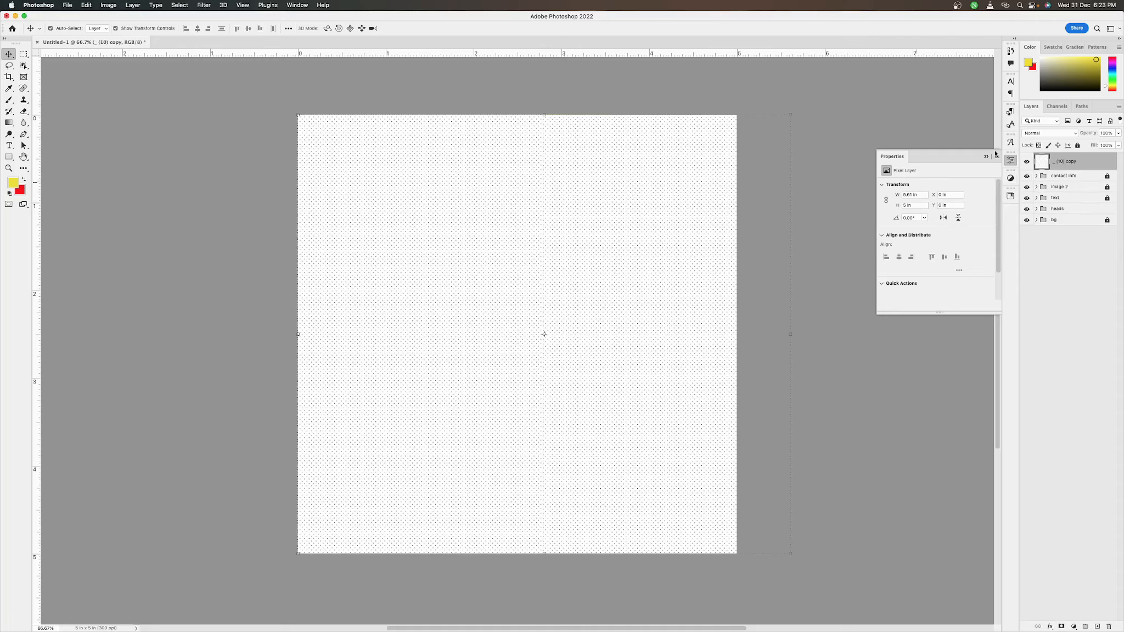
Set the merged dot-pattern layer's blend mode to Multiply and its opacity to 20%.
{"action": "left_click", "coordinate": [1049, 137]}
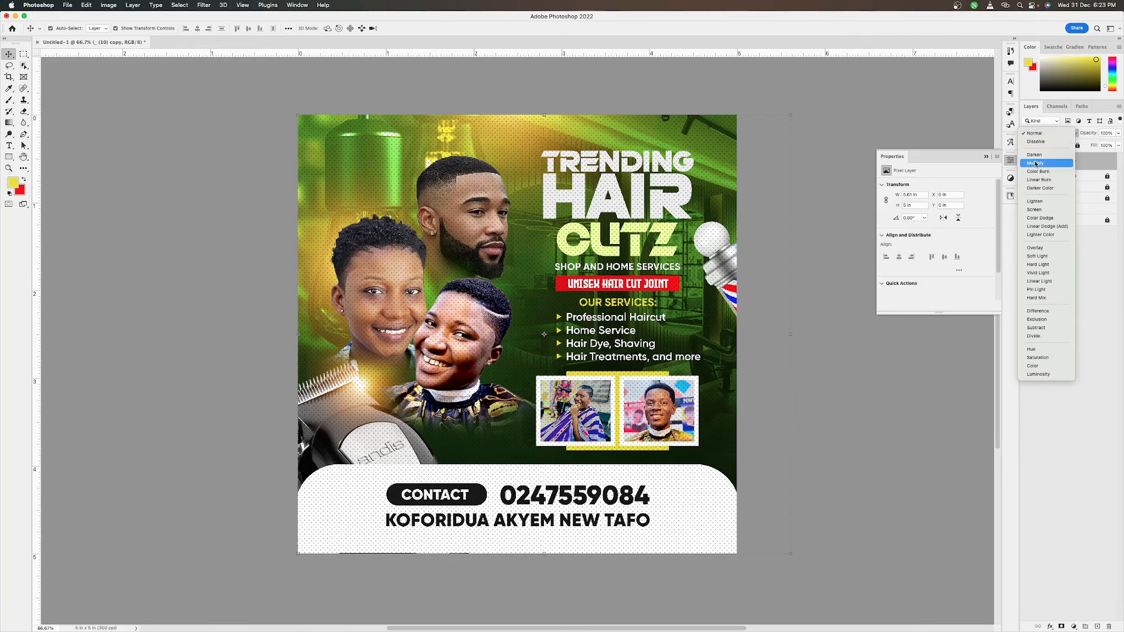
{"action": "left_click", "coordinate": [1036, 163]}
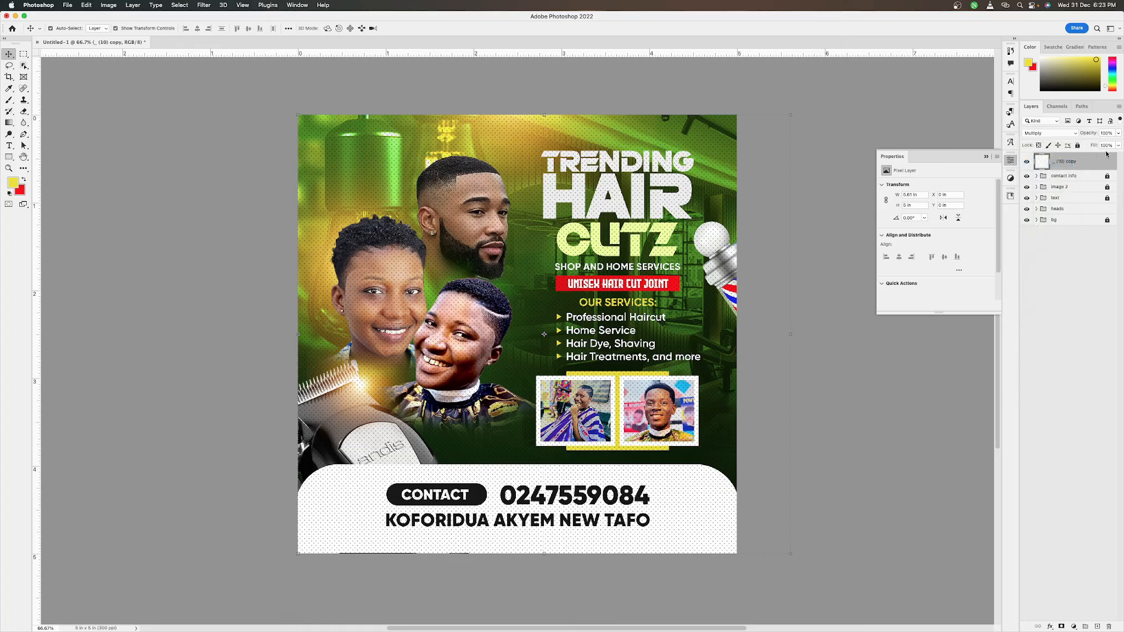
{"action": "left_click", "coordinate": [1119, 134]}
{"action": "left_click", "coordinate": [1090, 143]}
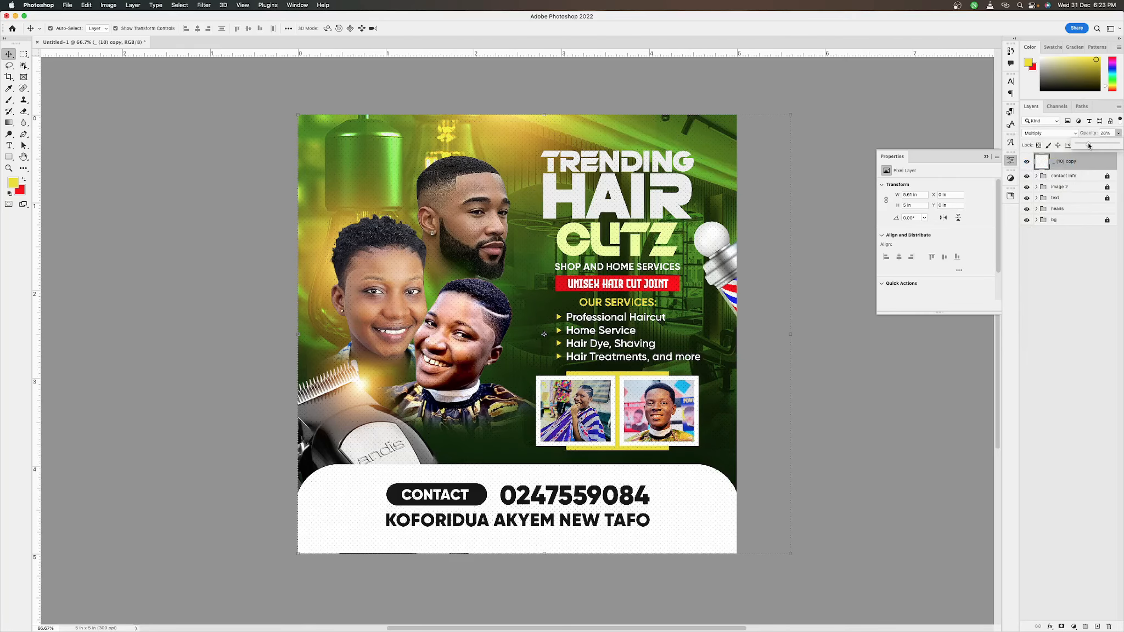
{"action": "left_click_drag", "start_coordinate": [1090, 145], "coordinate": [1088, 146]}
{"action": "key", "text": "Return"}
Add a layer mask to the dot pattern and paint it in black to fade the dots over the white contact panel.
{"action": "left_click", "coordinate": [1060, 627]}
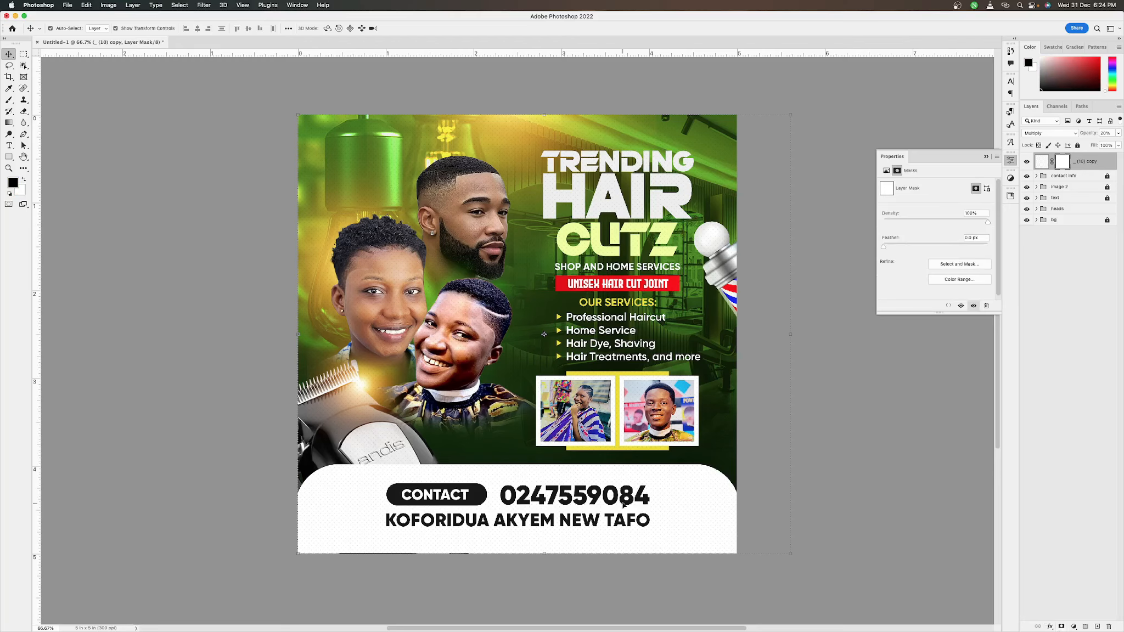
{"action": "key", "text": "b"}
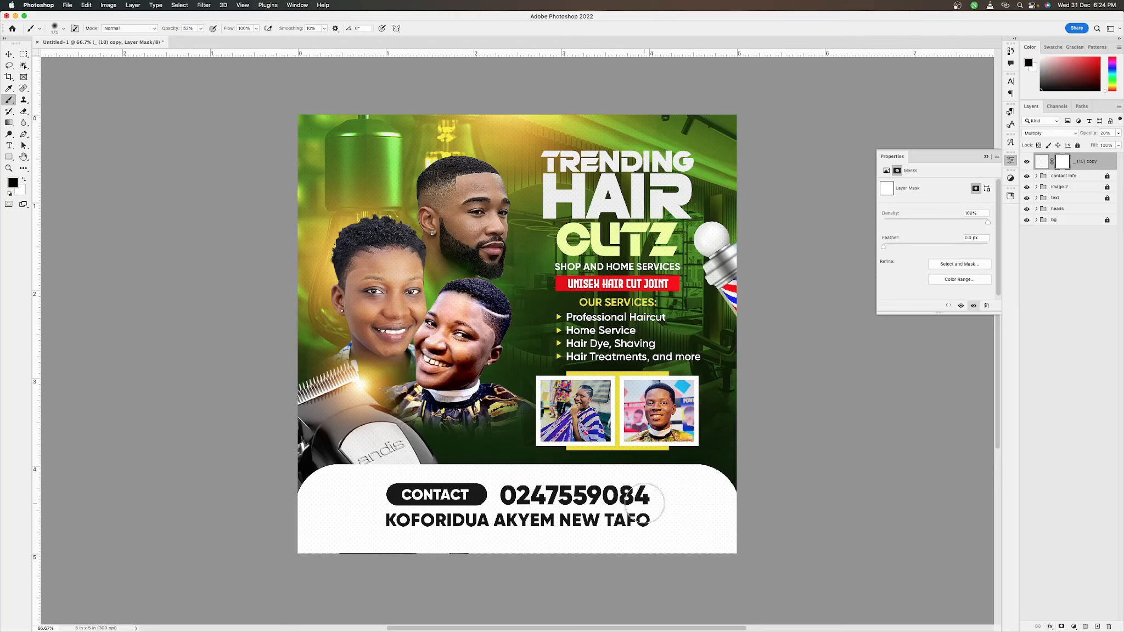
{"action": "mouse_move", "coordinate": [684, 479]}
{"action": "left_mouse_down"}
{"action": "mouse_move", "coordinate": [714, 532]}
{"action": "mouse_move", "coordinate": [682, 541]}
{"action": "mouse_move", "coordinate": [604, 525]}
{"action": "mouse_move", "coordinate": [304, 528]}
{"action": "mouse_move", "coordinate": [428, 486]}
{"action": "mouse_move", "coordinate": [516, 508]}
{"action": "mouse_move", "coordinate": [371, 496]}
{"action": "mouse_move", "coordinate": [318, 534]}
{"action": "mouse_move", "coordinate": [510, 508]}
{"action": "mouse_move", "coordinate": [707, 522]}
{"action": "mouse_move", "coordinate": [505, 567]}
{"action": "mouse_move", "coordinate": [339, 500]}
{"action": "mouse_move", "coordinate": [343, 489]}
{"action": "mouse_move", "coordinate": [659, 488]}
{"action": "mouse_move", "coordinate": [631, 483]}
{"action": "left_mouse_up"}
{"action": "key", "text": "v"}
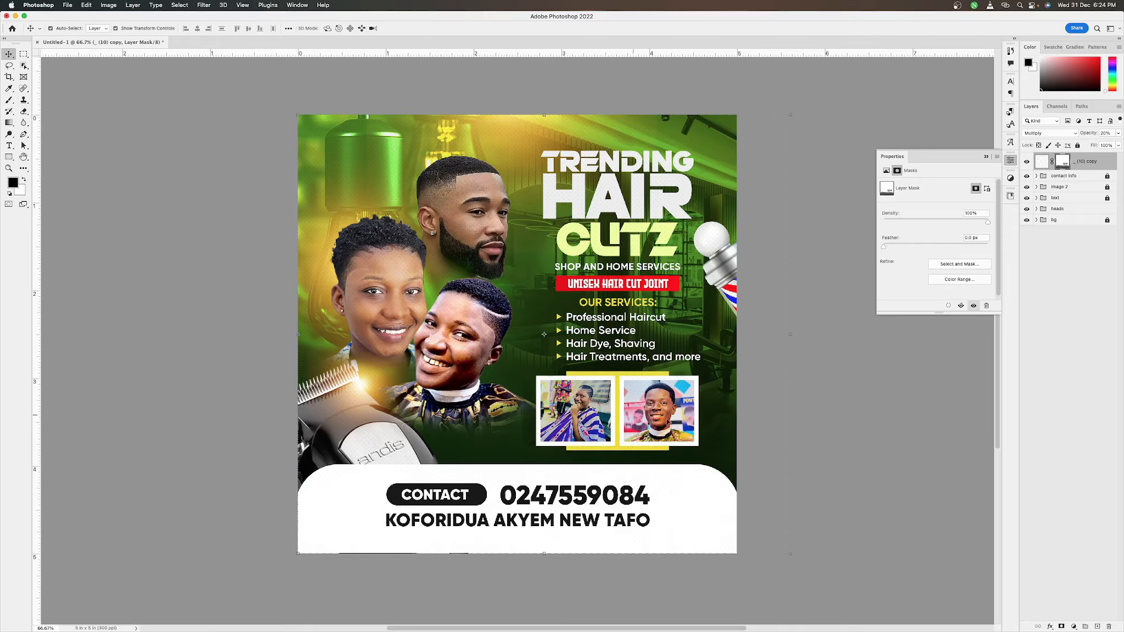